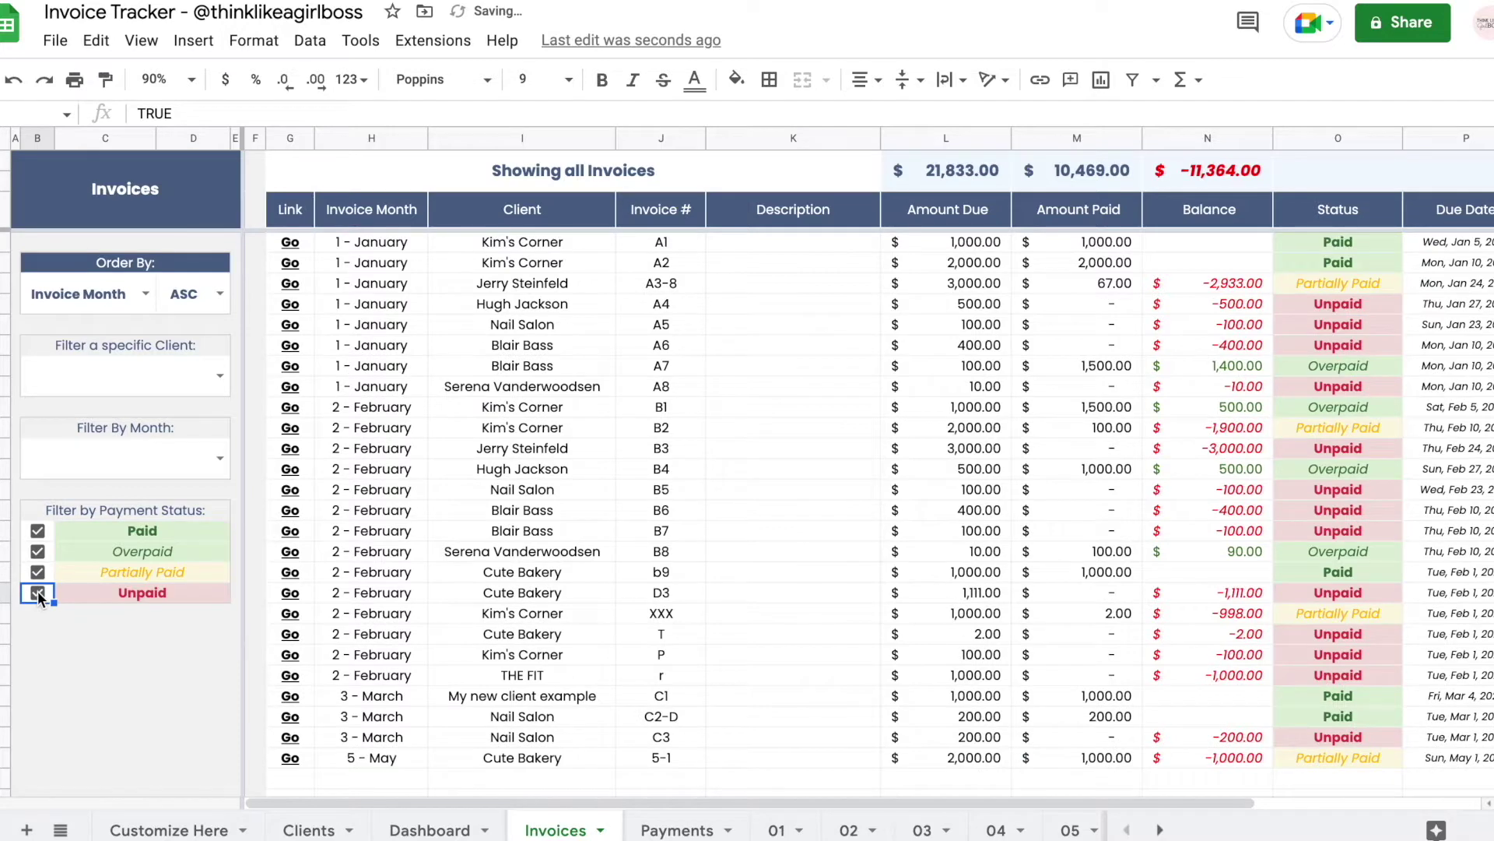
# - Follow the Go link of invoice A5 to the January sheet and check the invoice/client choices for the last listed payment
pyautogui.click(290, 331)
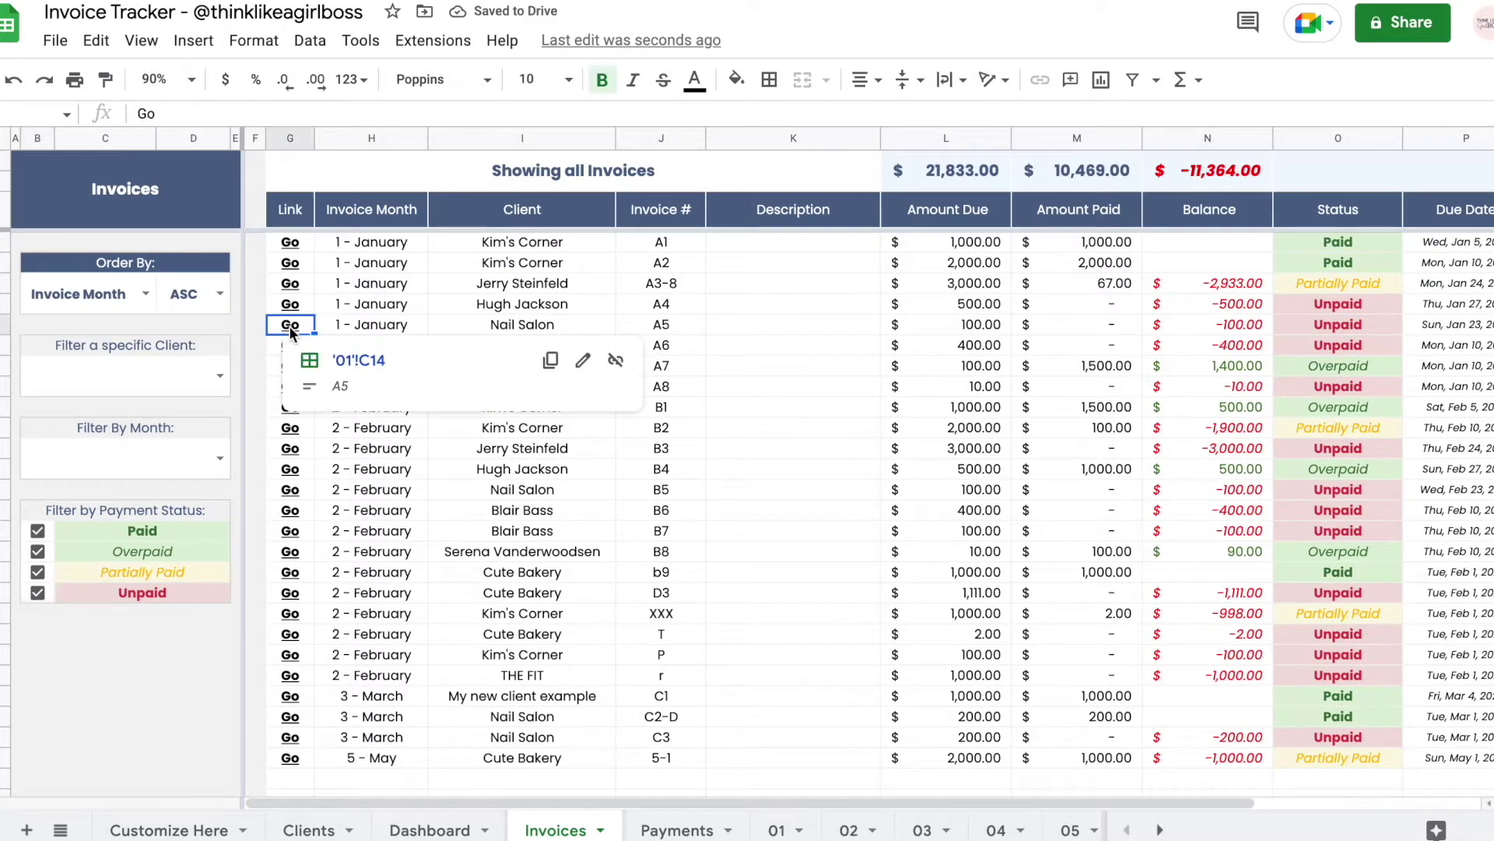
pyautogui.click(351, 371)
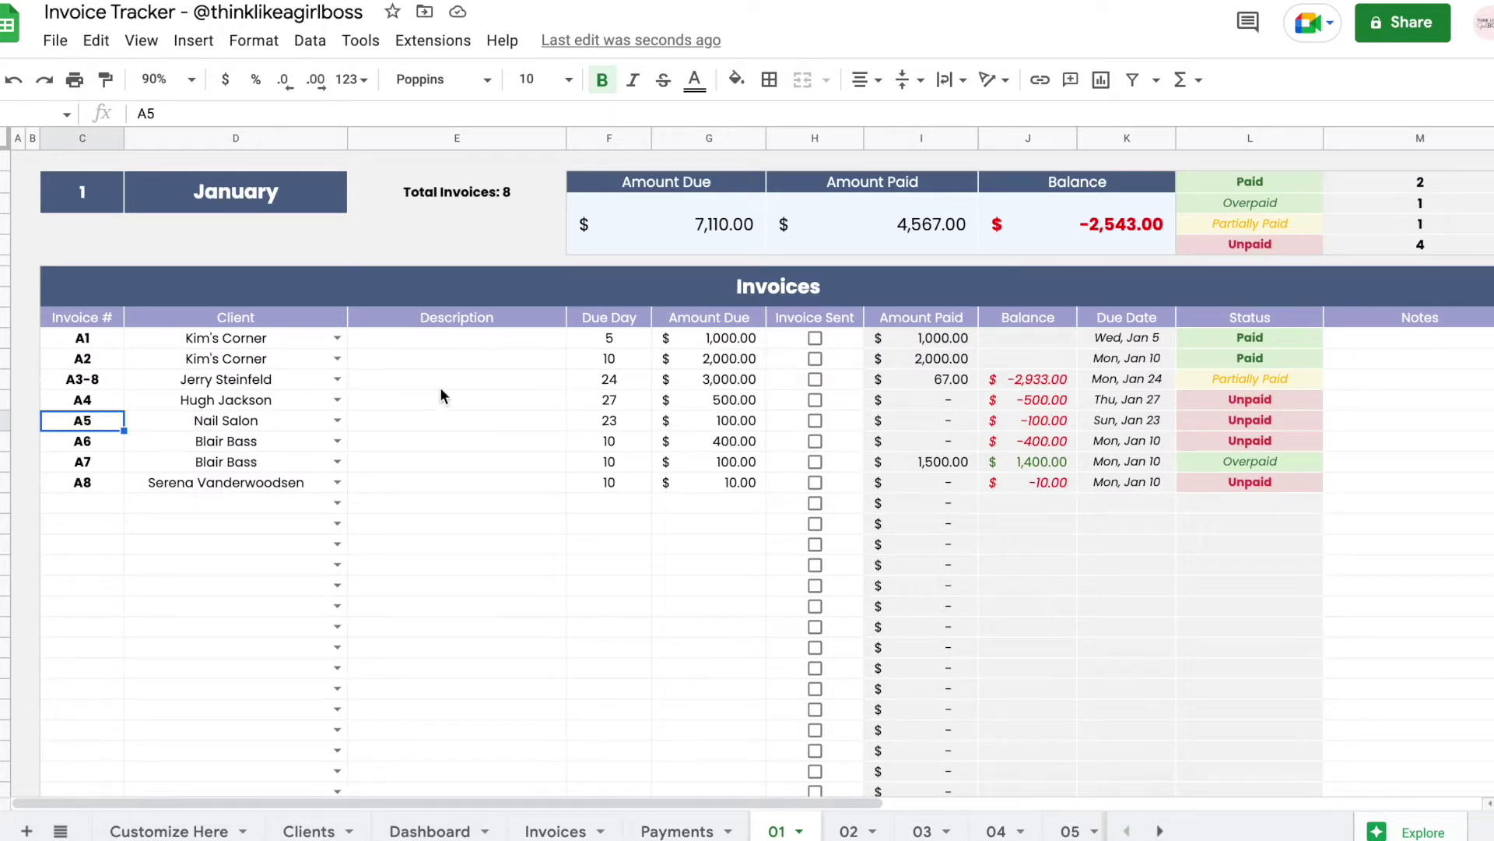
pyautogui.hscroll(10, 441, 386)
pyautogui.hscroll(4, 441, 386)
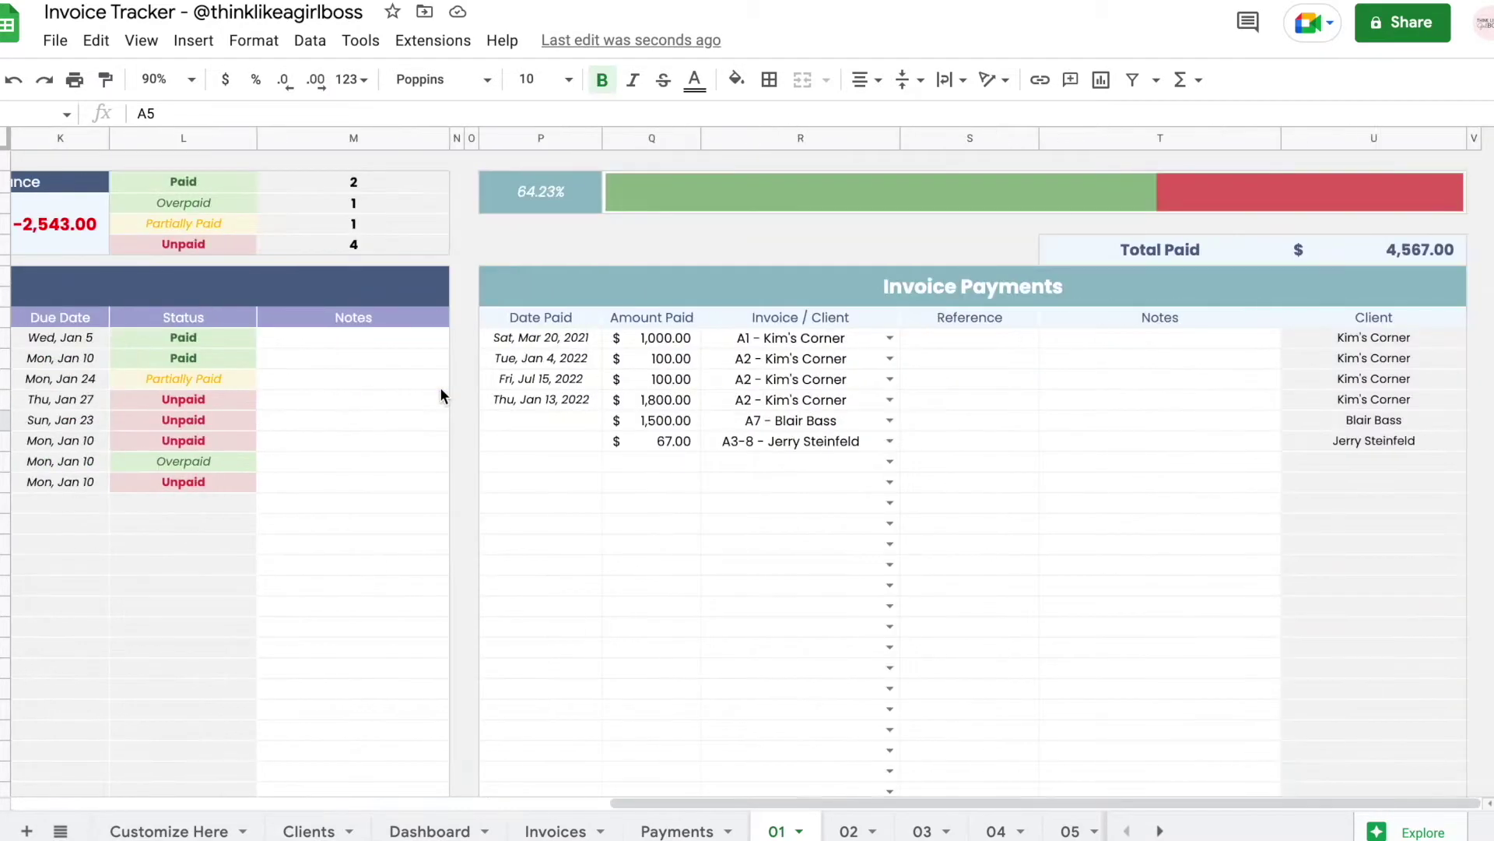
pyautogui.click(890, 440)
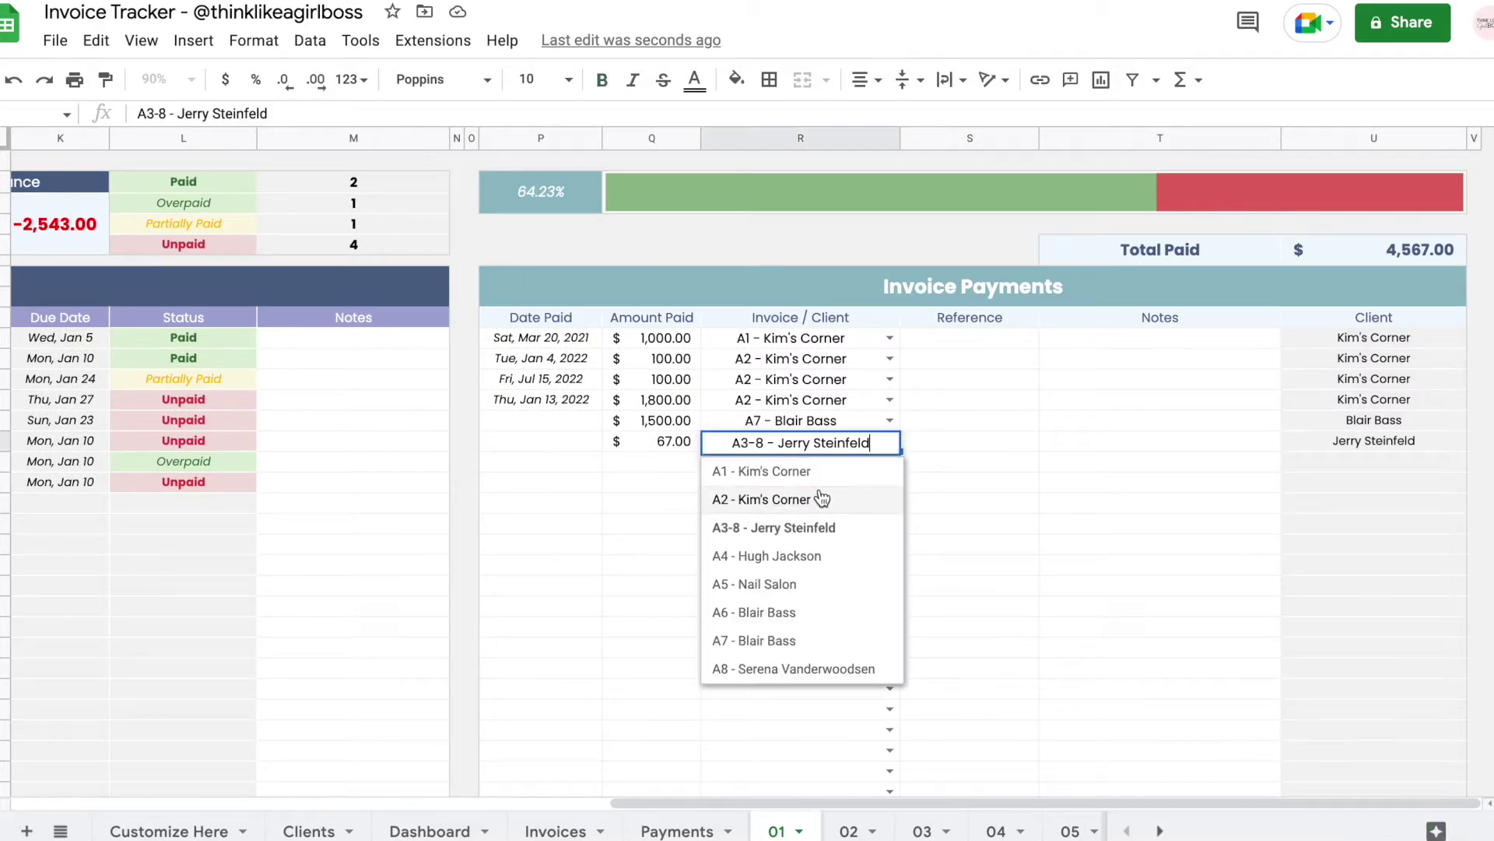
pyautogui.click(505, 484)
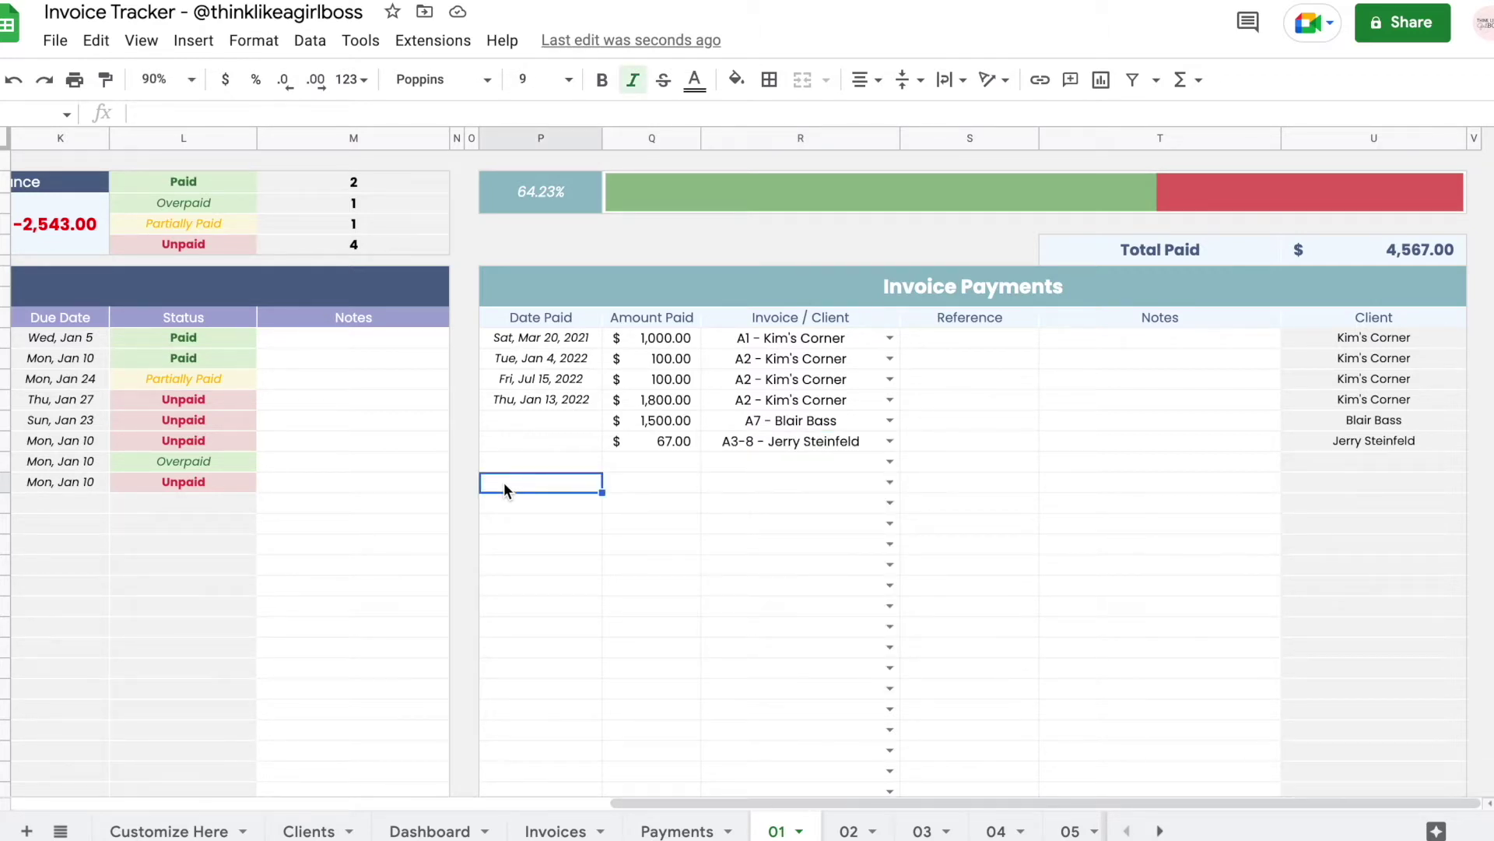
# - Review the year setting and the Months table's translation and sheet name columns on the Customize Here sheet
pyautogui.click(169, 830)
pyautogui.click(293, 211)
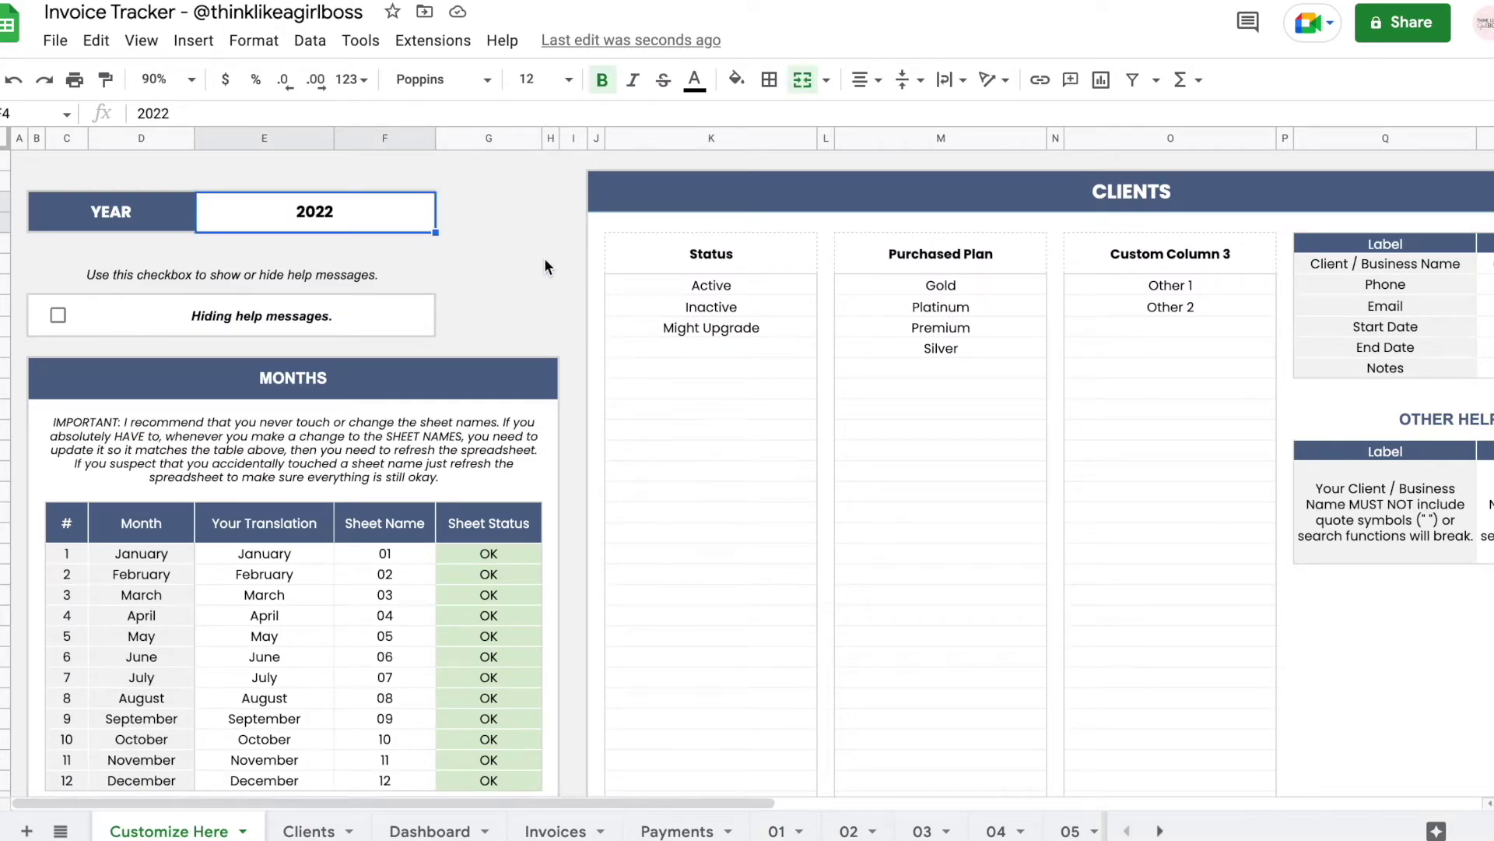
pyautogui.scroll(-3, 243, 423)
pyautogui.moveTo(237, 344); pyautogui.dragTo(432, 568)
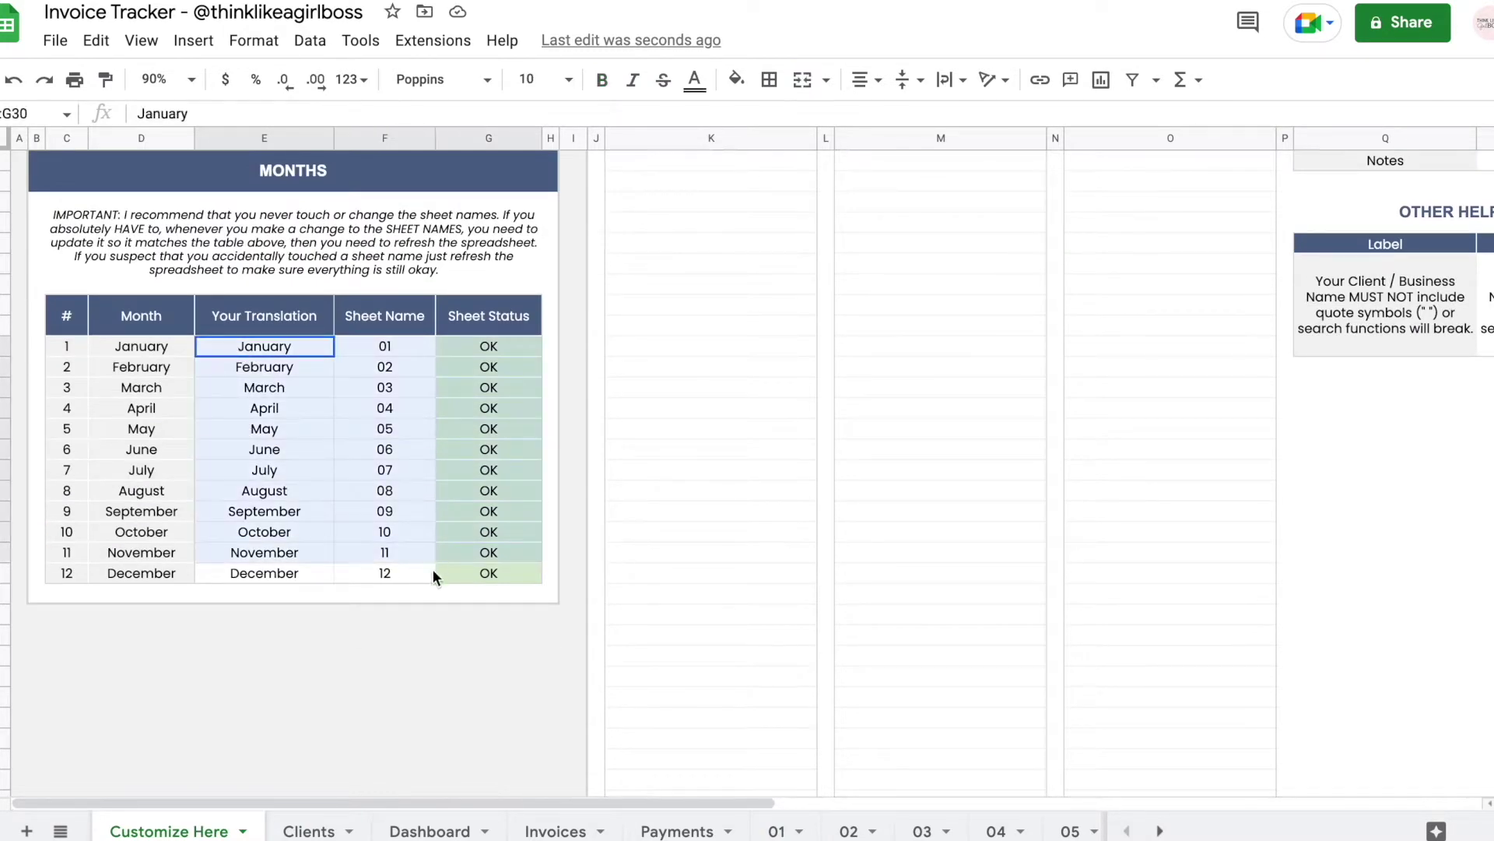
pyautogui.click(400, 646)
pyautogui.scroll(2, 399, 642)
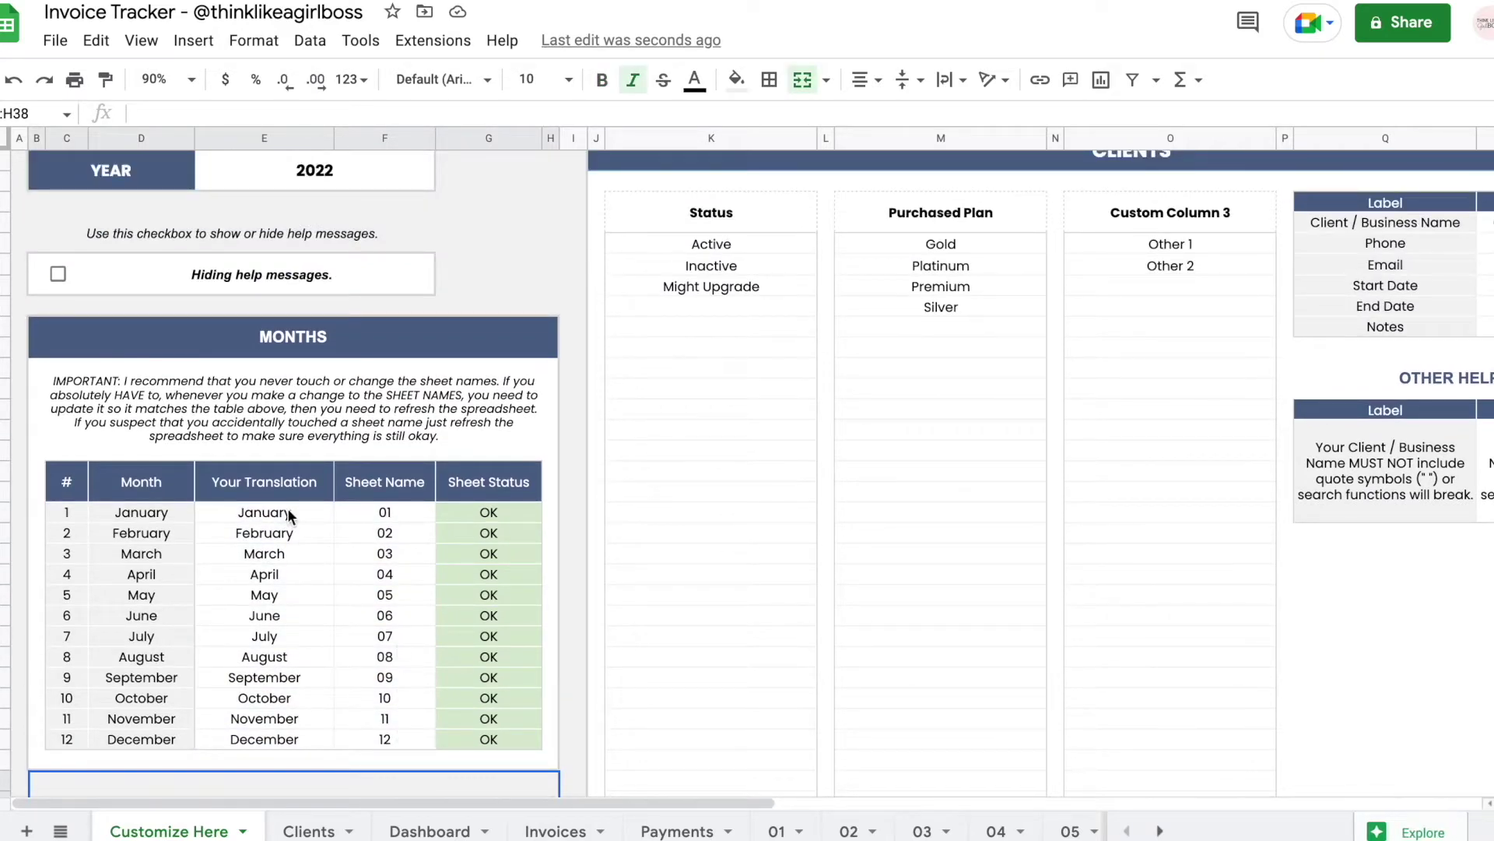
pyautogui.moveTo(287, 510); pyautogui.dragTo(285, 744)
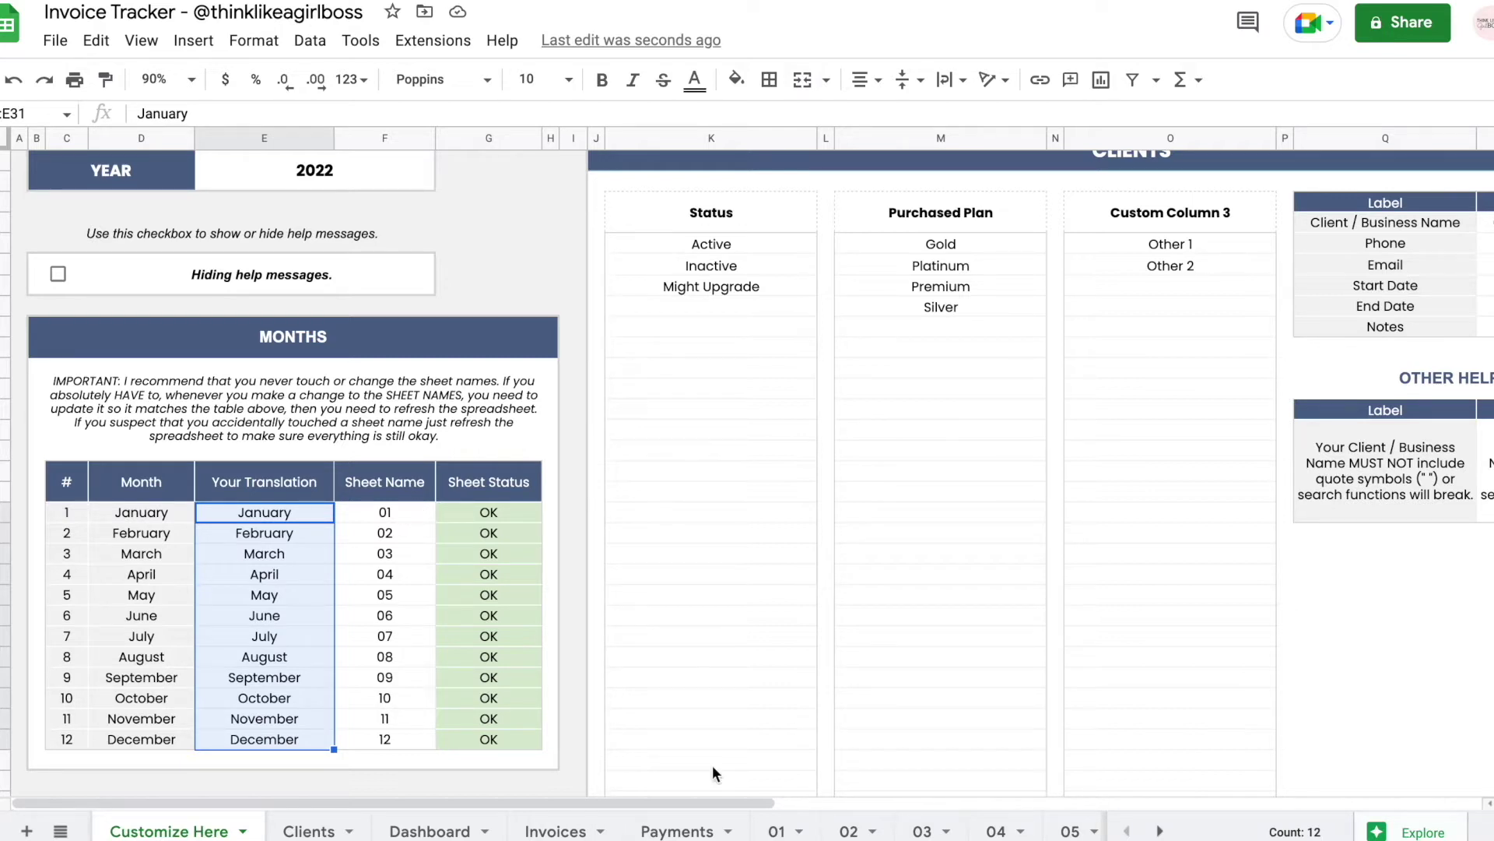
# - Look over the monthly sheets and the Clients settings with their custom columns and label translations
pyautogui.hscroll(3, 381, 827)
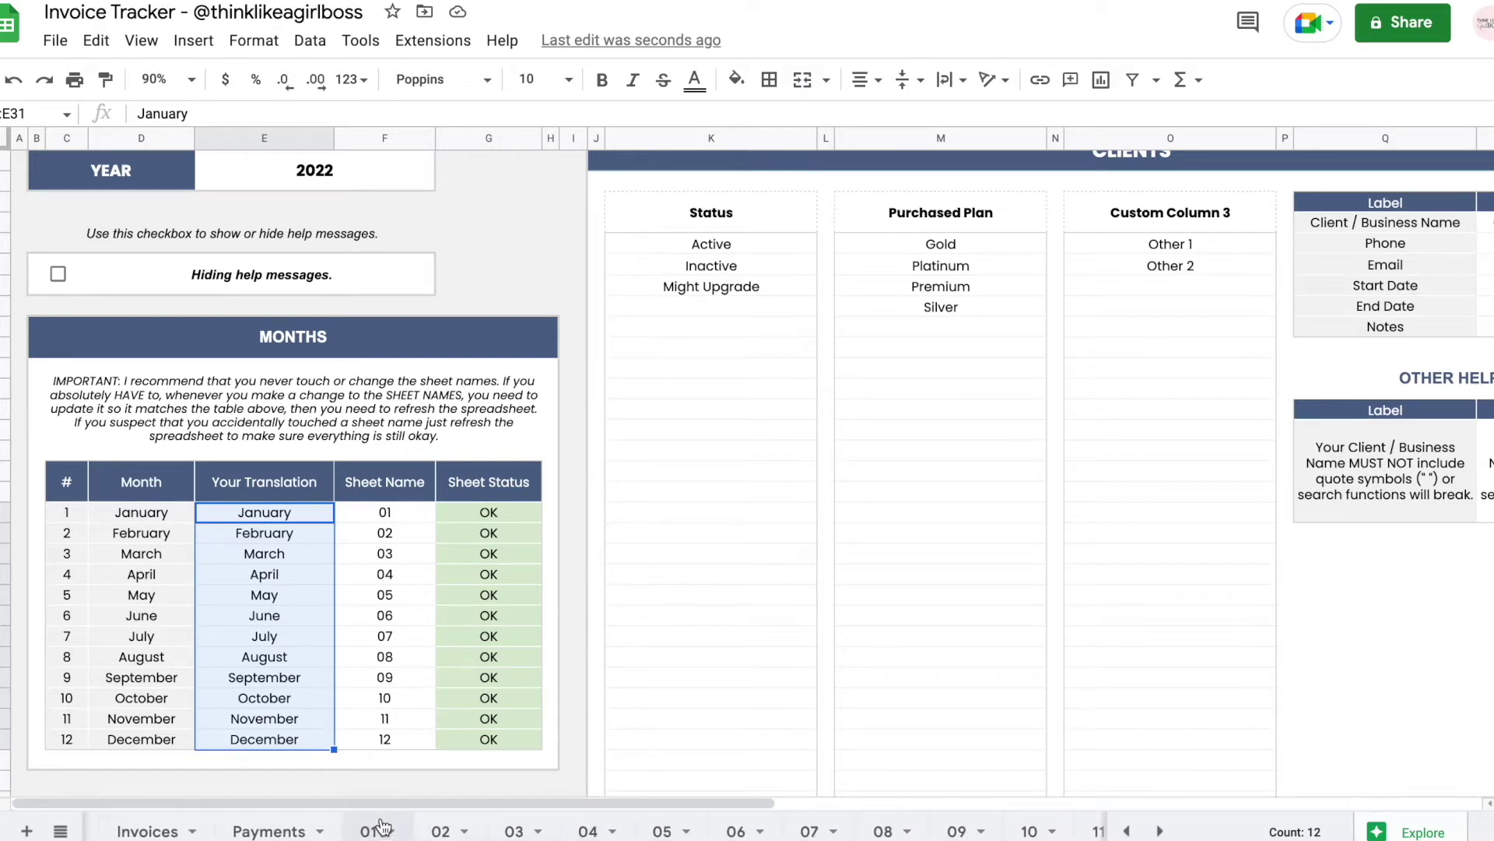
pyautogui.hscroll(1, 479, 830)
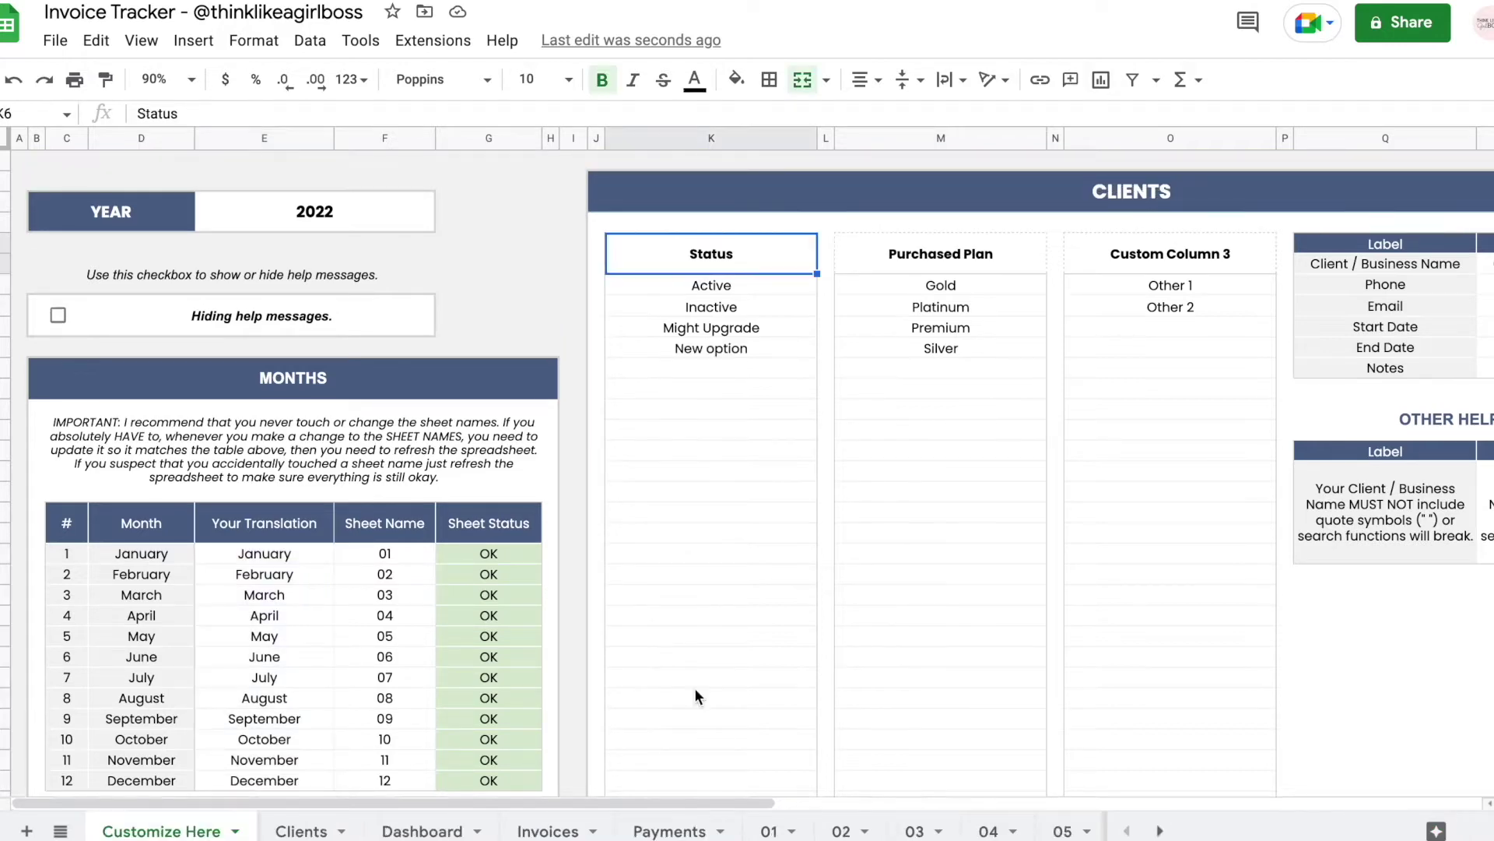
pyautogui.hscroll(4, 694, 688)
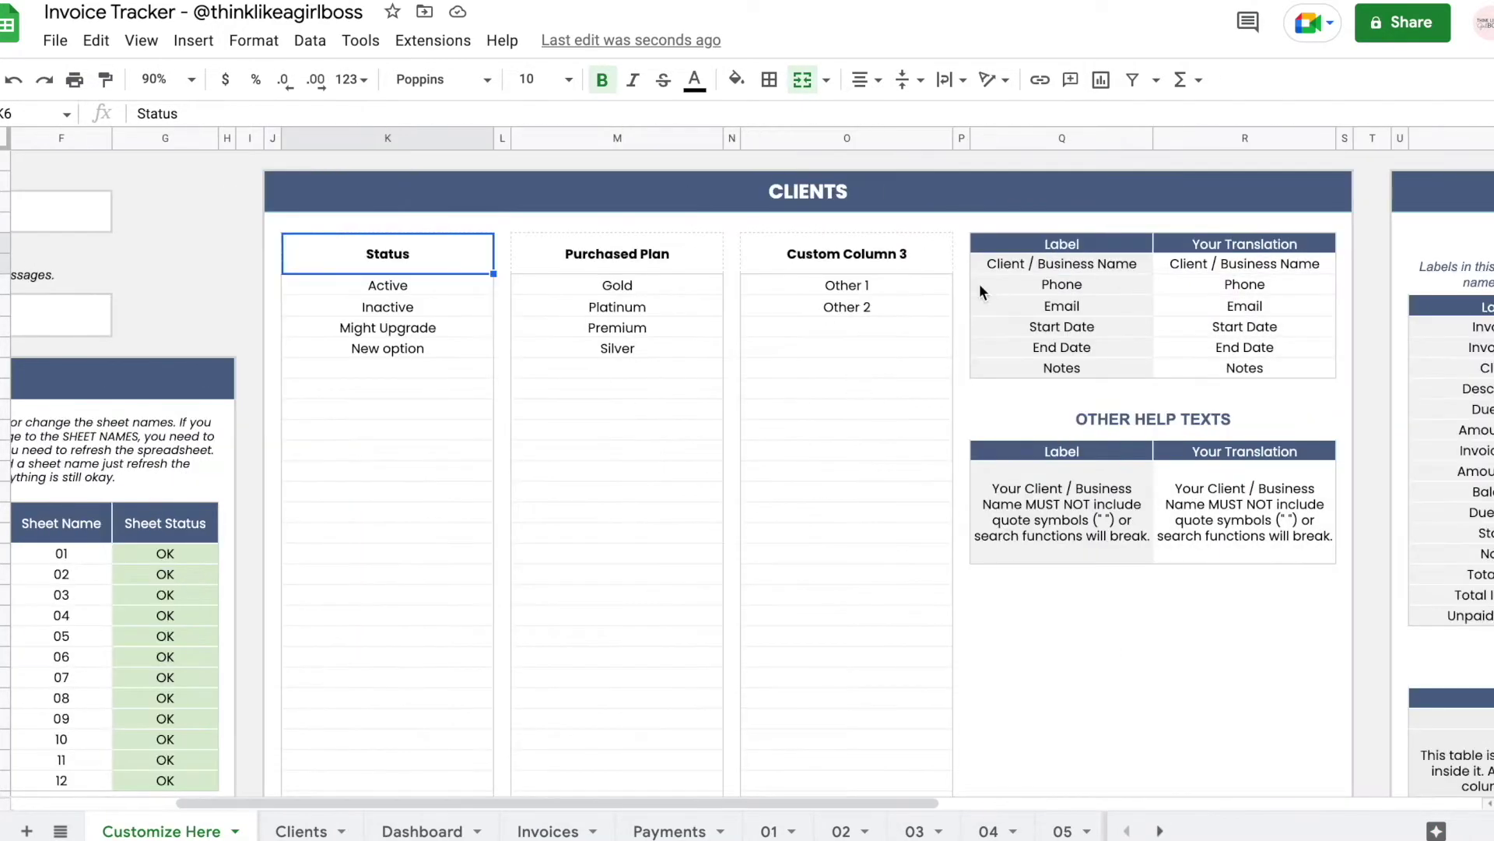
# - Enter the duplicate client name THE FIT in row 9 of the Clients sheet
pyautogui.click(300, 830)
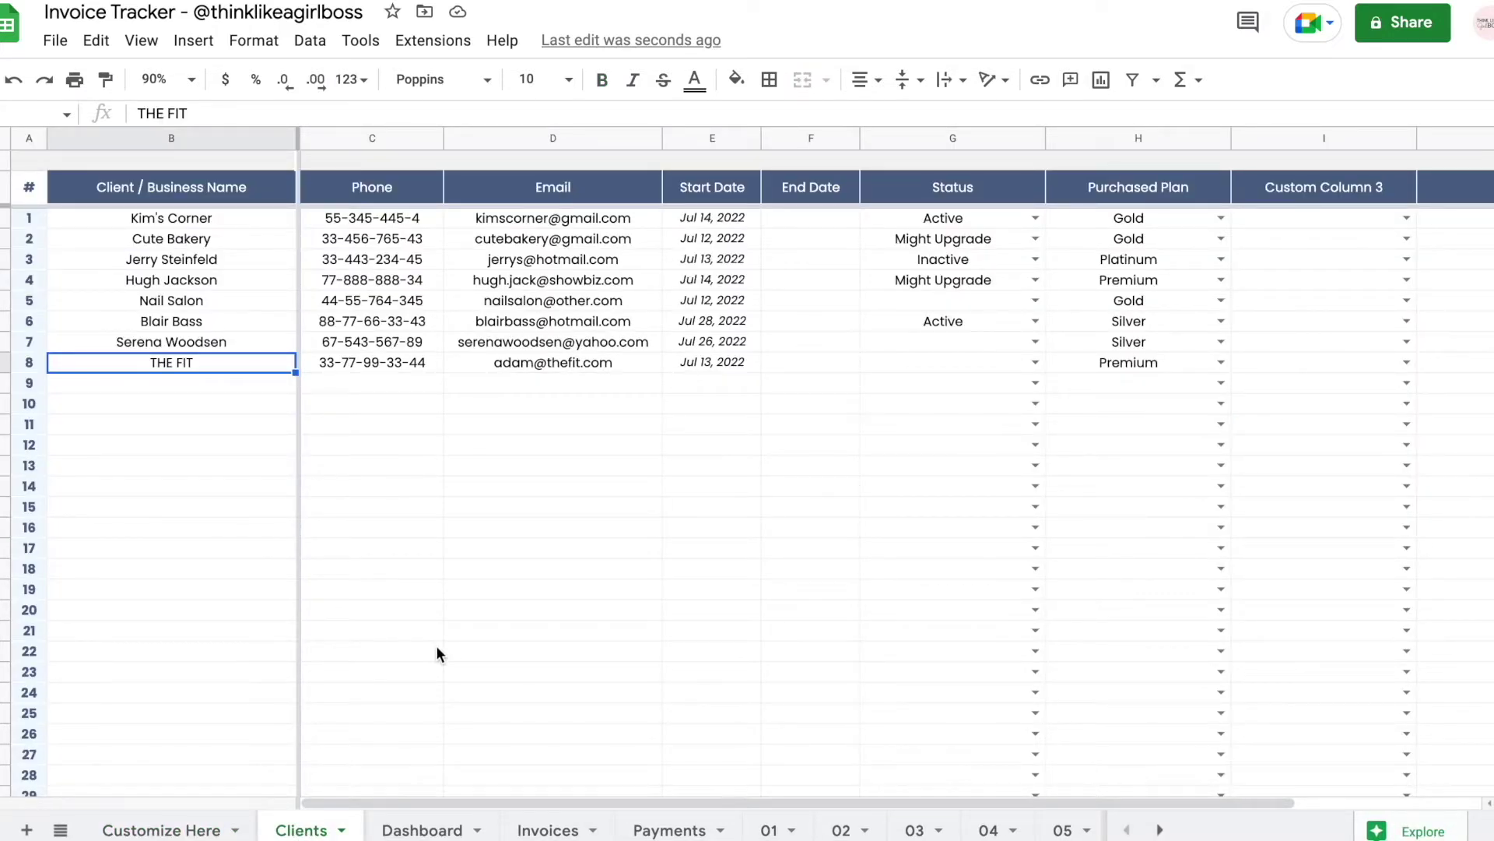
pyautogui.click(187, 142)
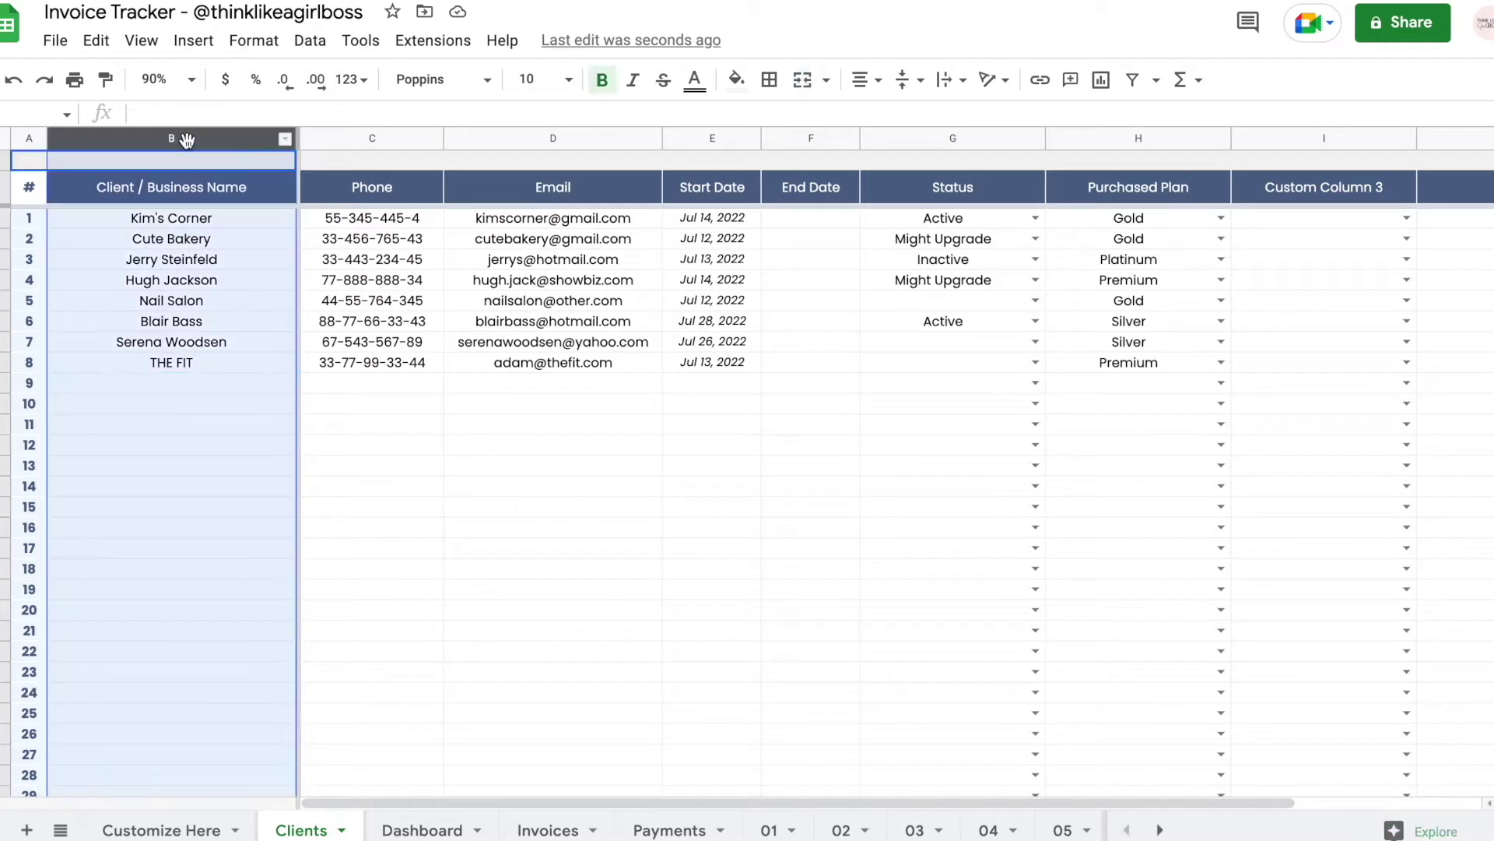
pyautogui.click(185, 382)
pyautogui.write('THE FIT')
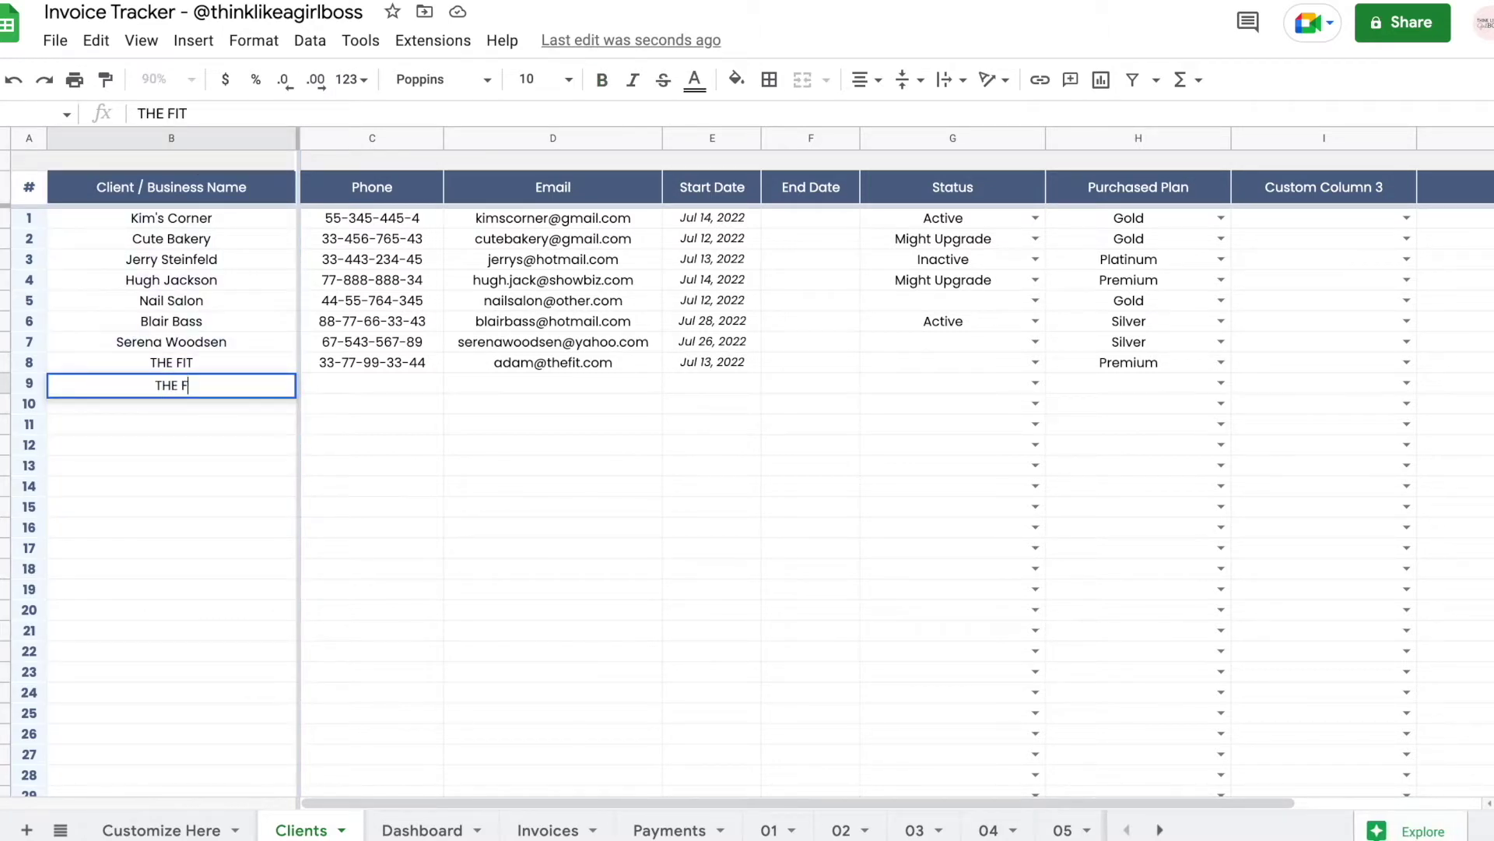
pyautogui.press('Return')
# - Clear the duplicate THE FIT entry from client row 9
pyautogui.press('Up')
pyautogui.press('Up')
pyautogui.press('Up')
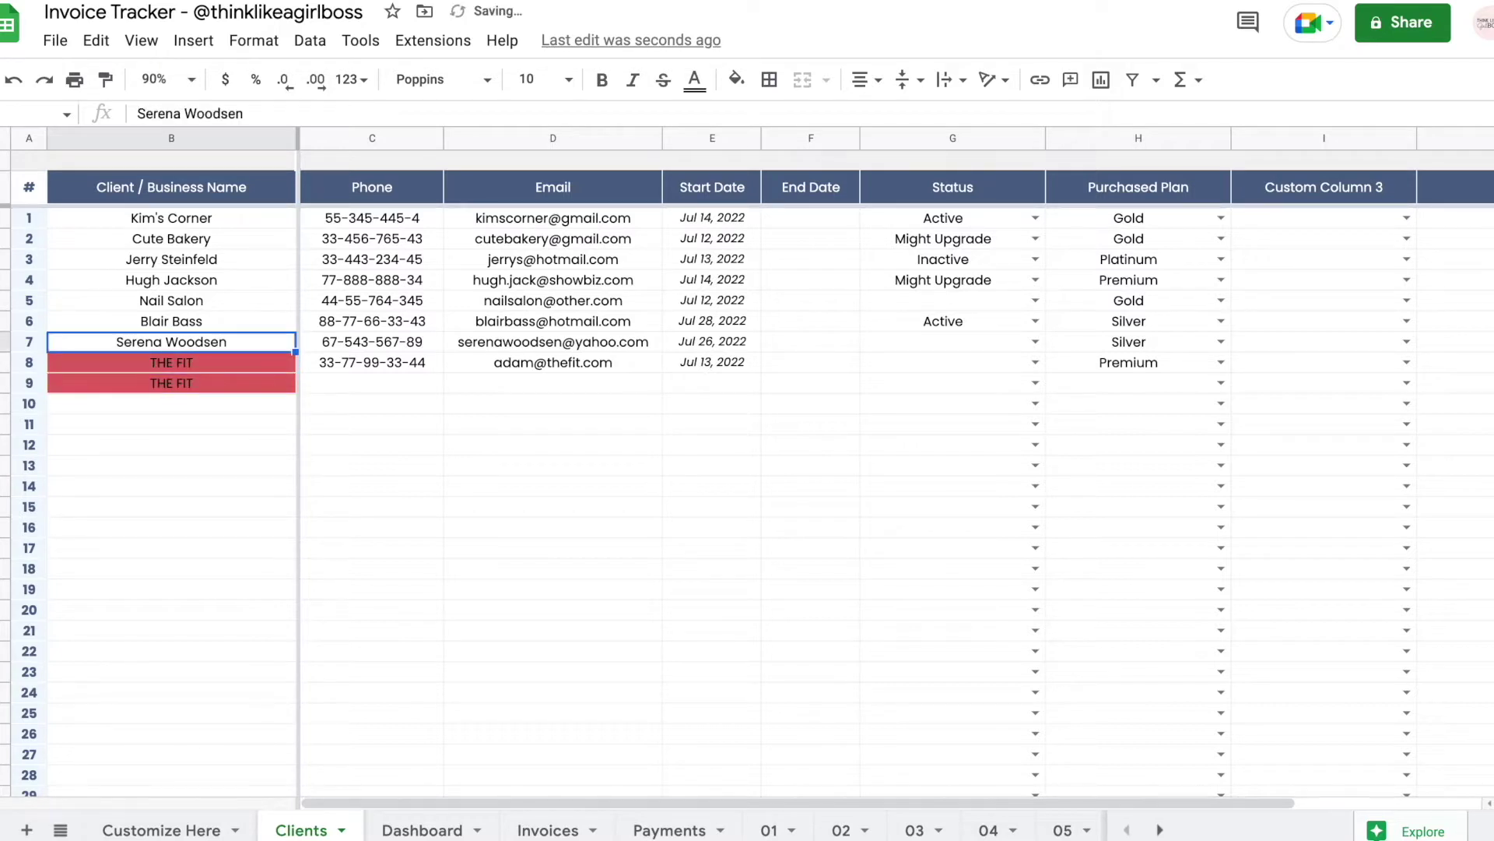
pyautogui.press('Down')
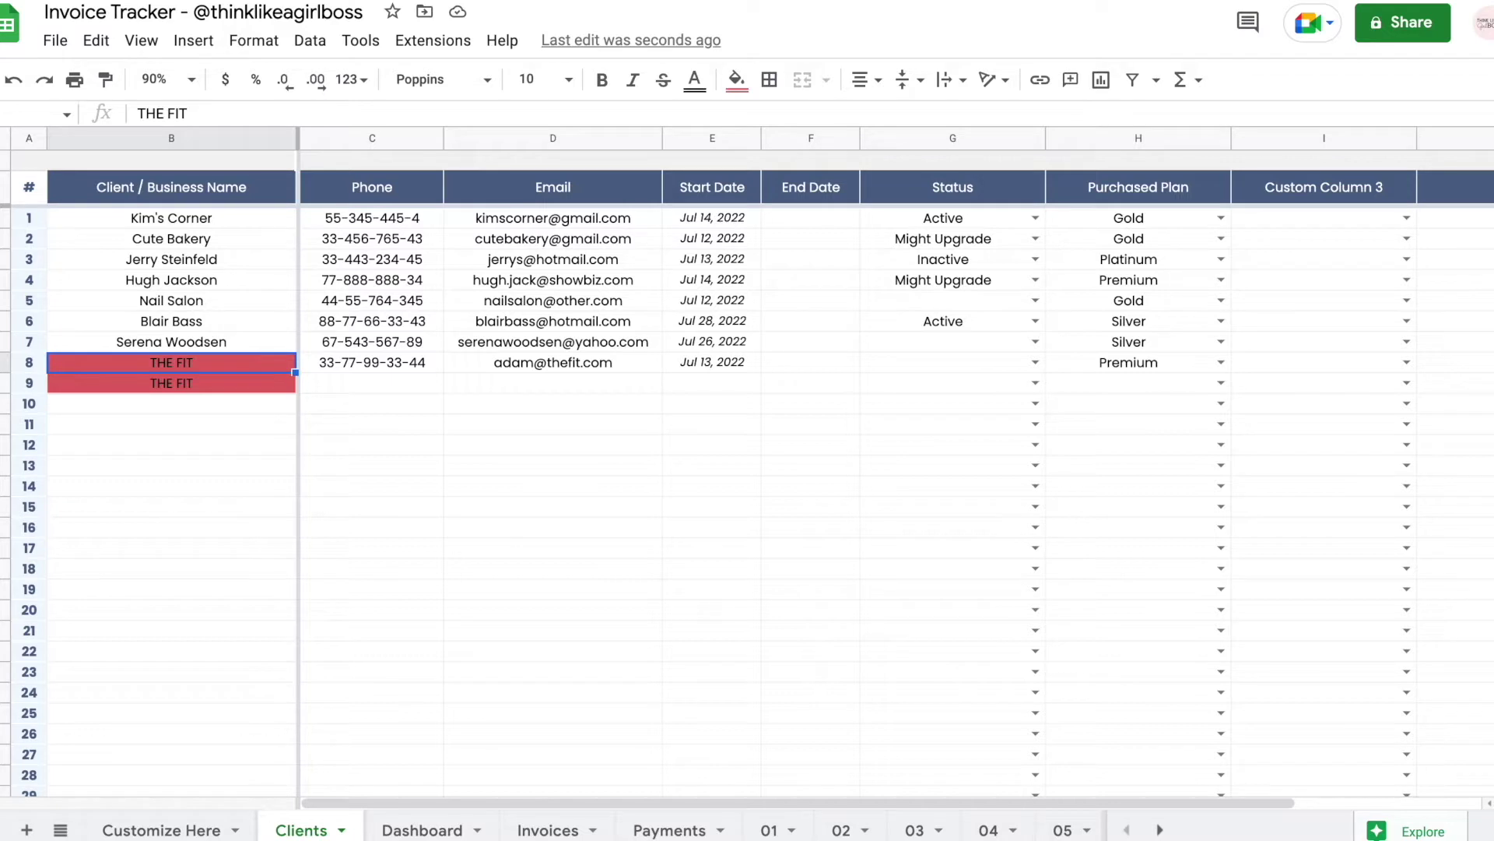
pyautogui.press('Down')
pyautogui.press('Delete')
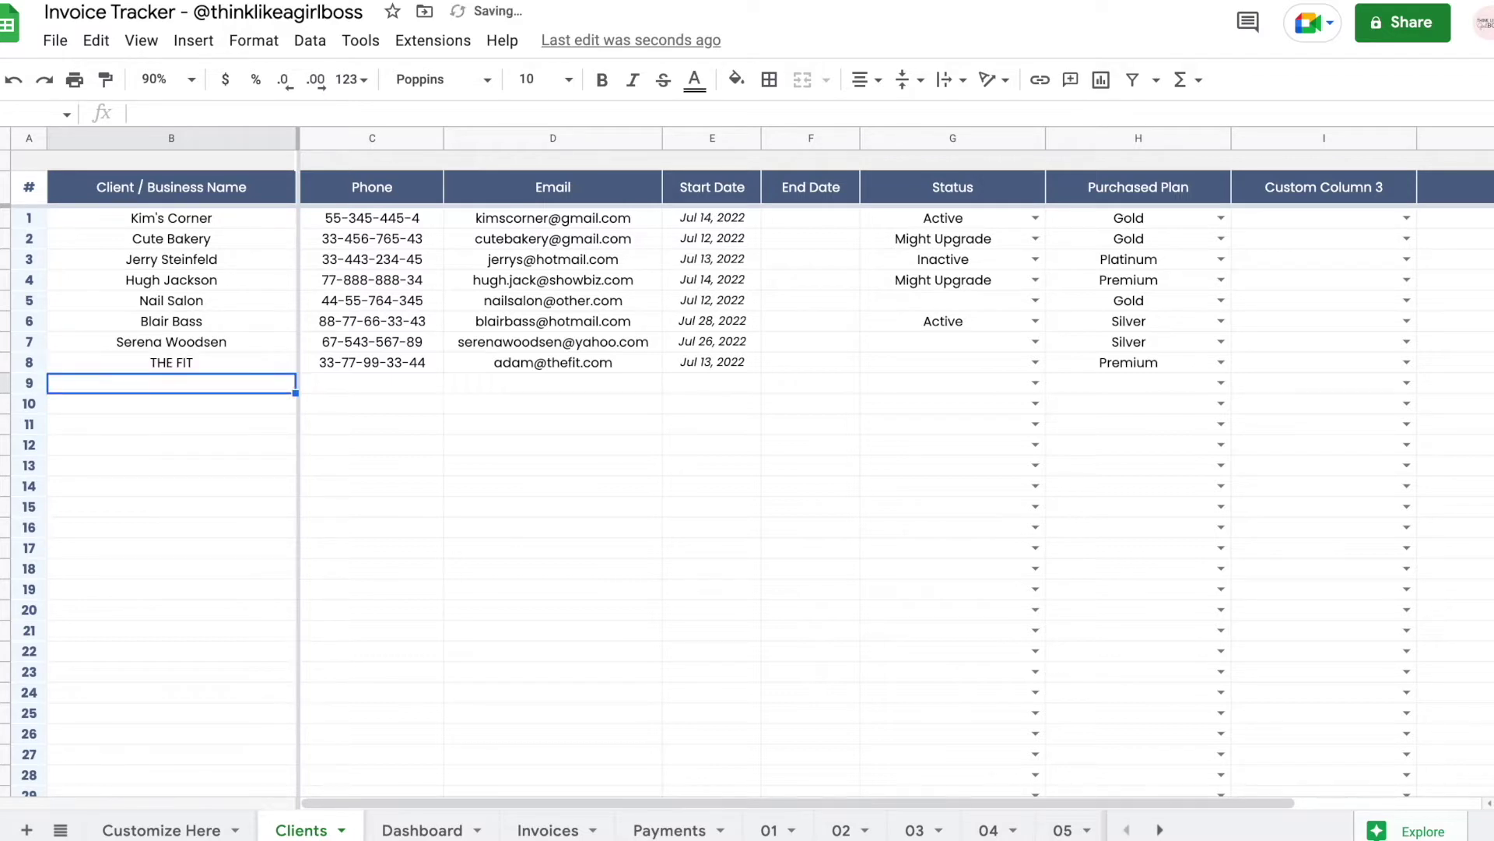
# - Enter "My new client example" as the client name in row 9
pyautogui.write('My')
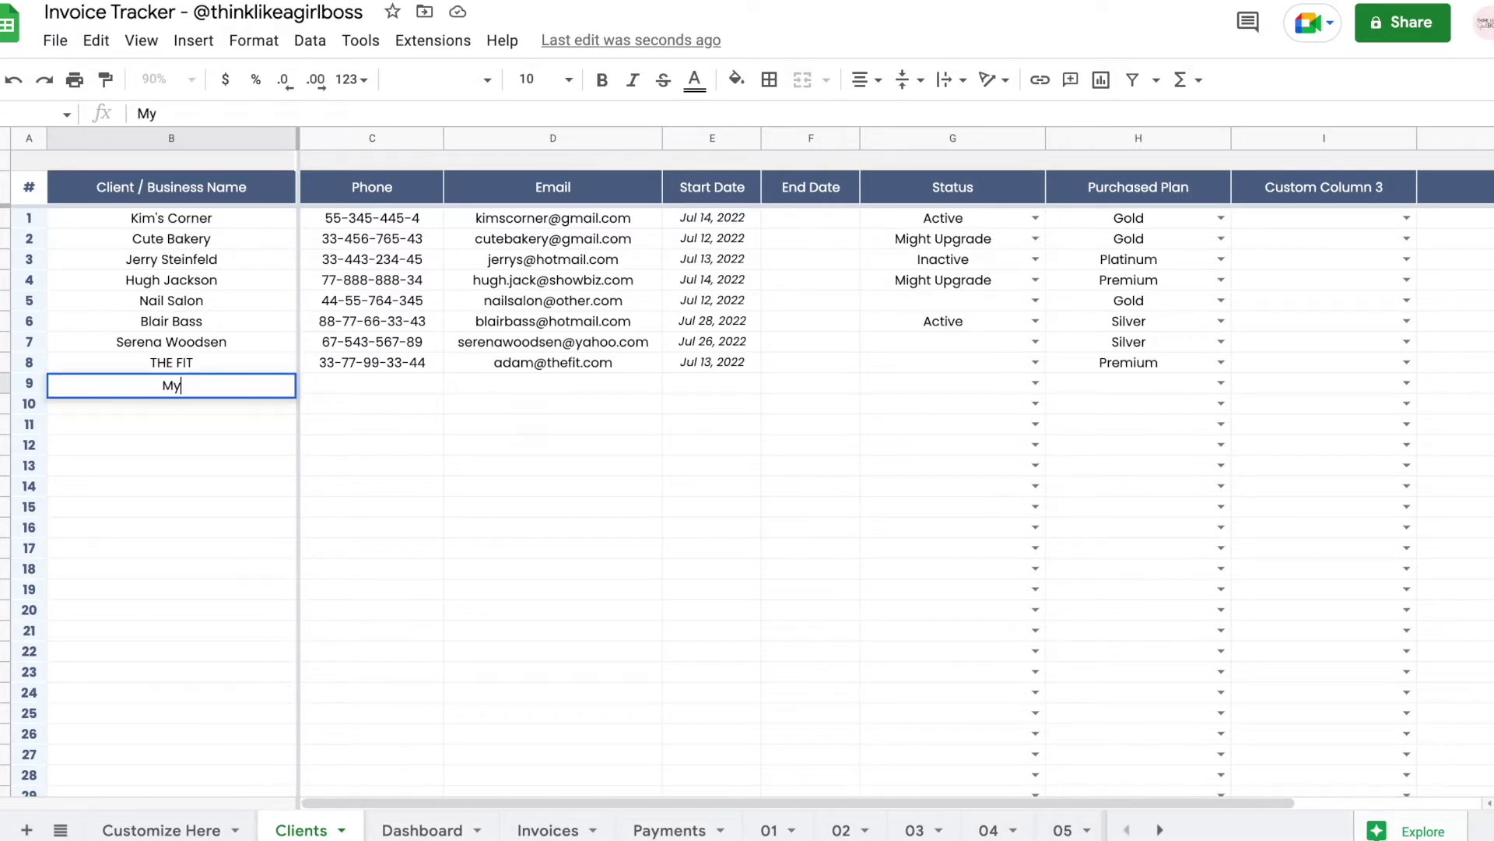
pyautogui.write(' new client exa')
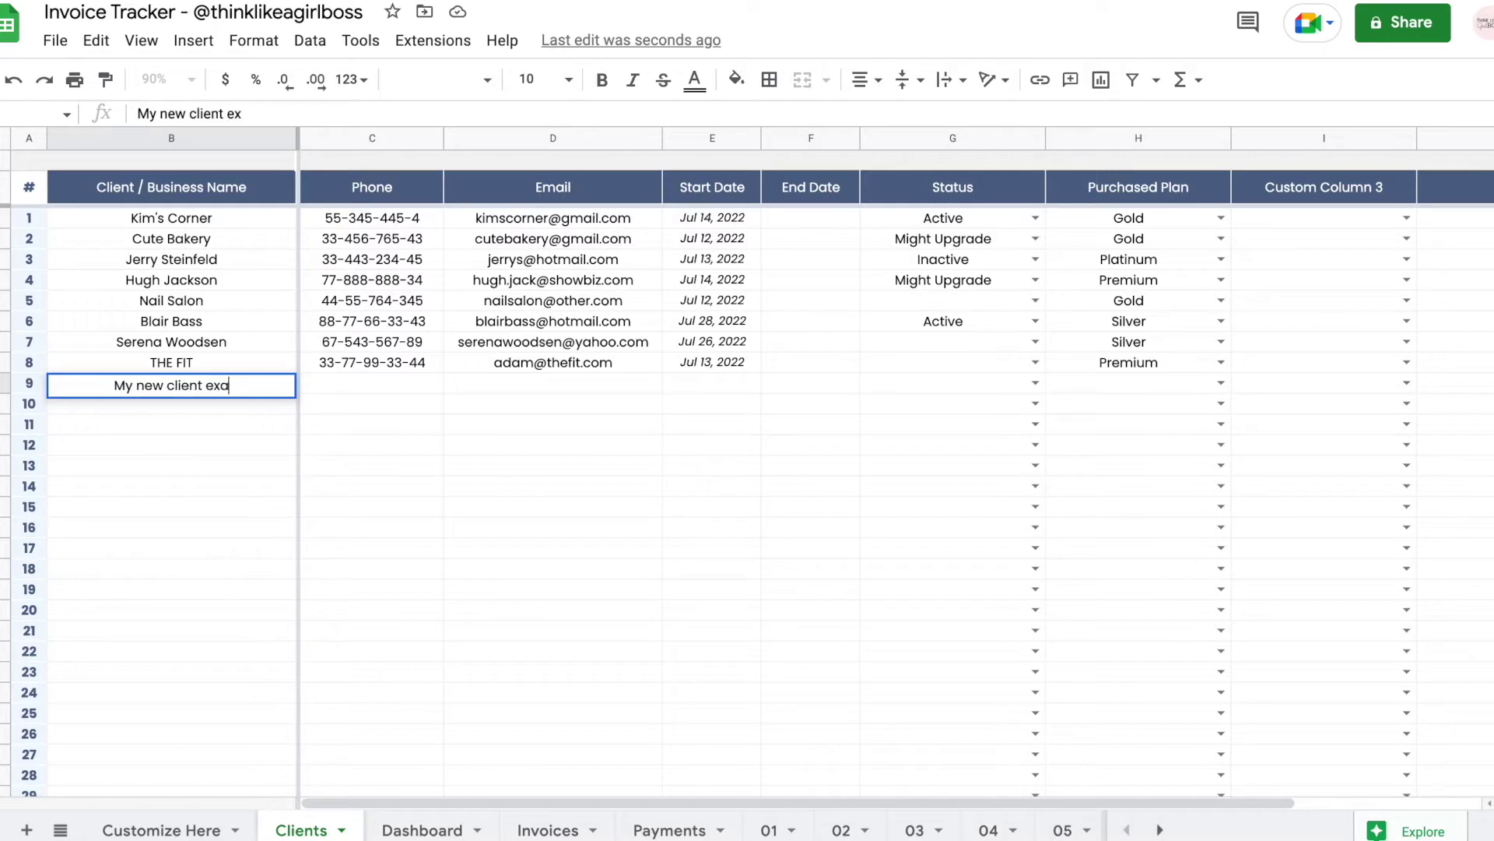
pyautogui.write('mple')
pyautogui.press('Return')
# - Try a client name that starts with a quote symbol in row 10: "the good place!
pyautogui.hscroll(3, 895, 467)
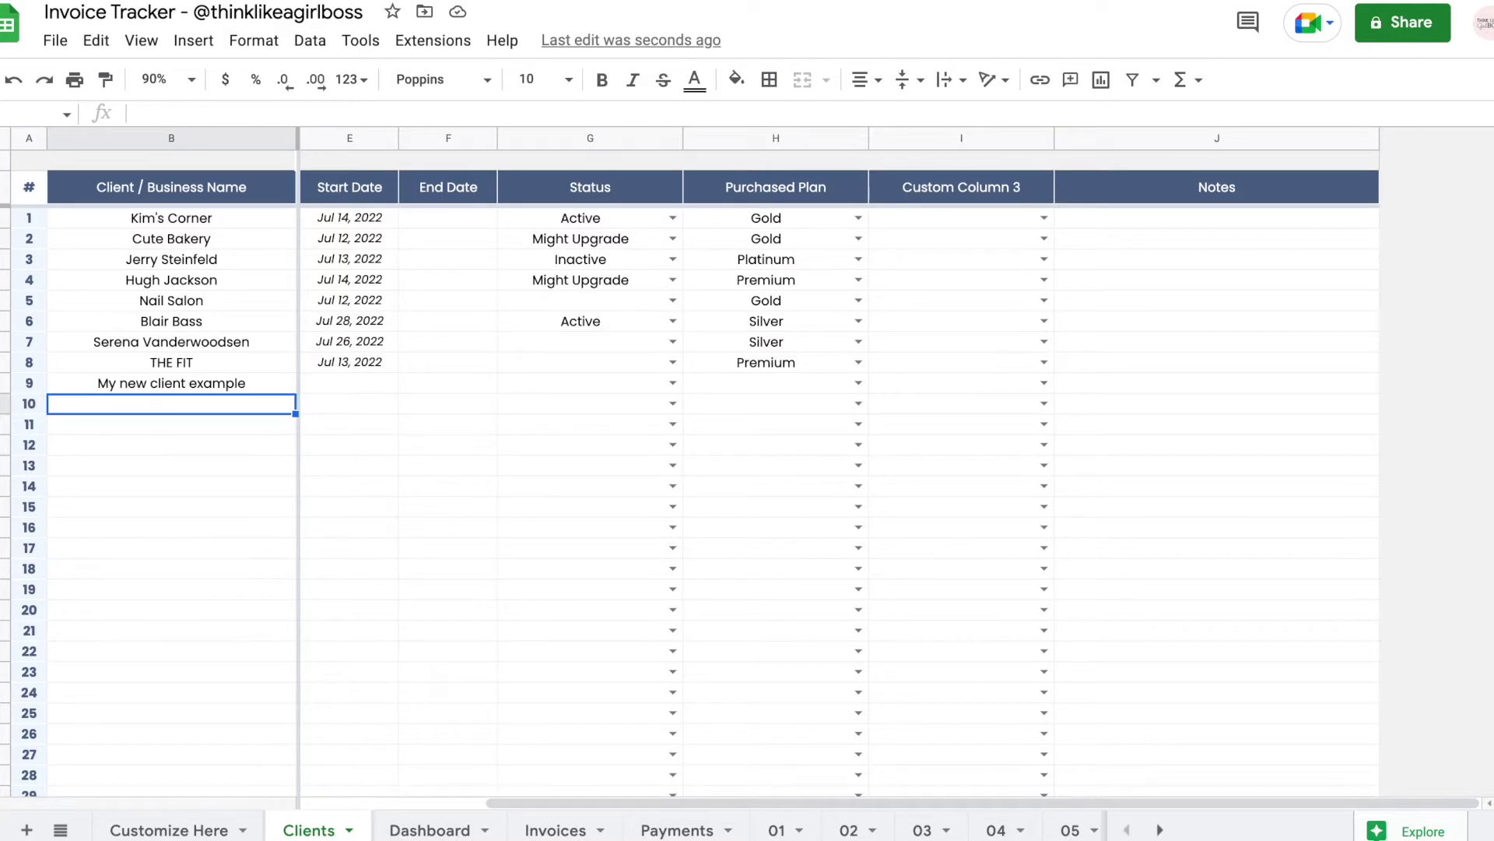
pyautogui.write('"the good ')
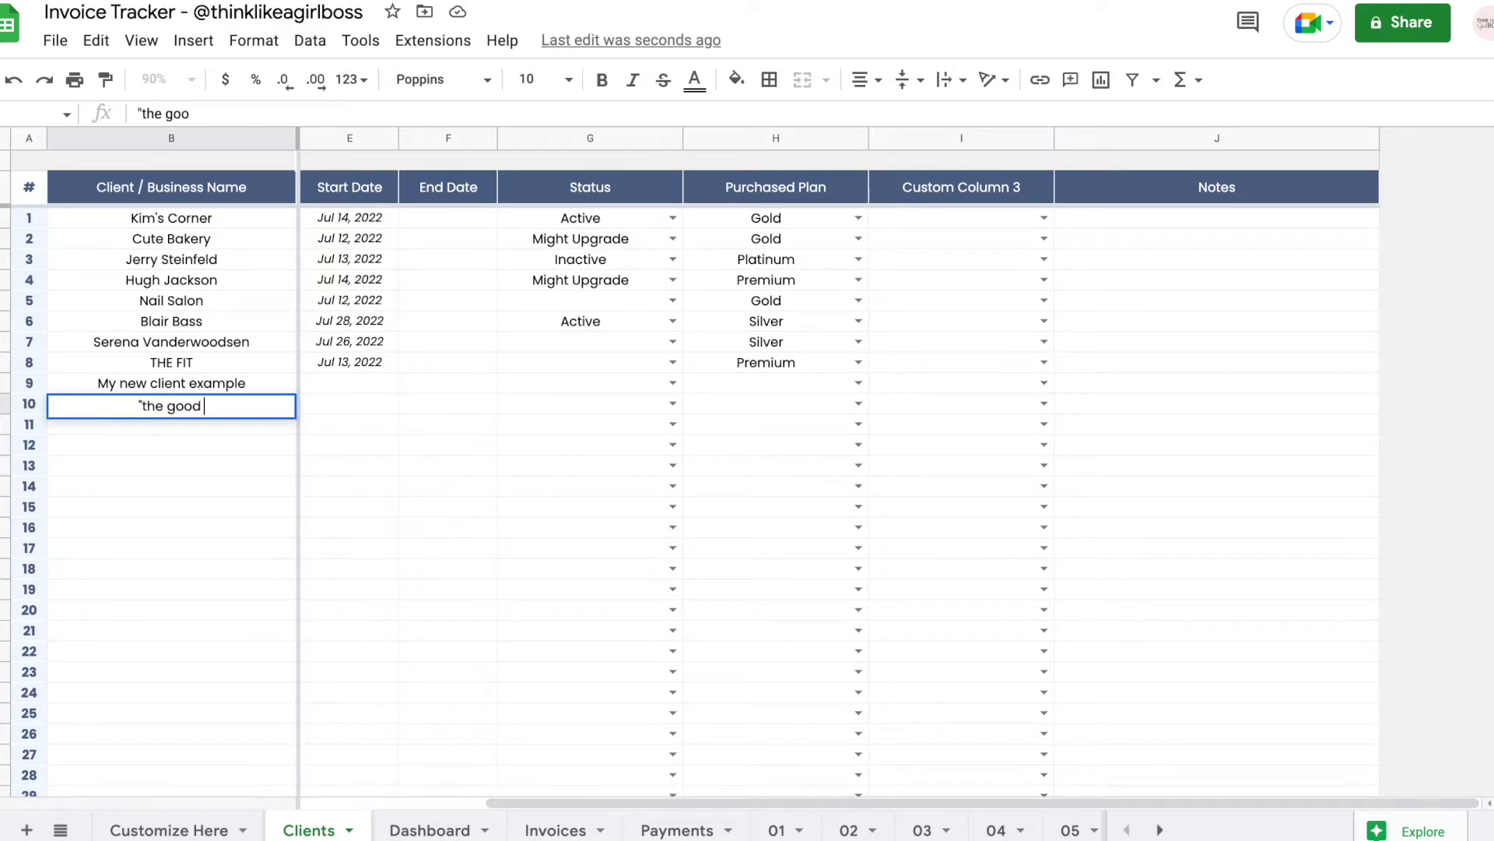
pyautogui.write('place"')
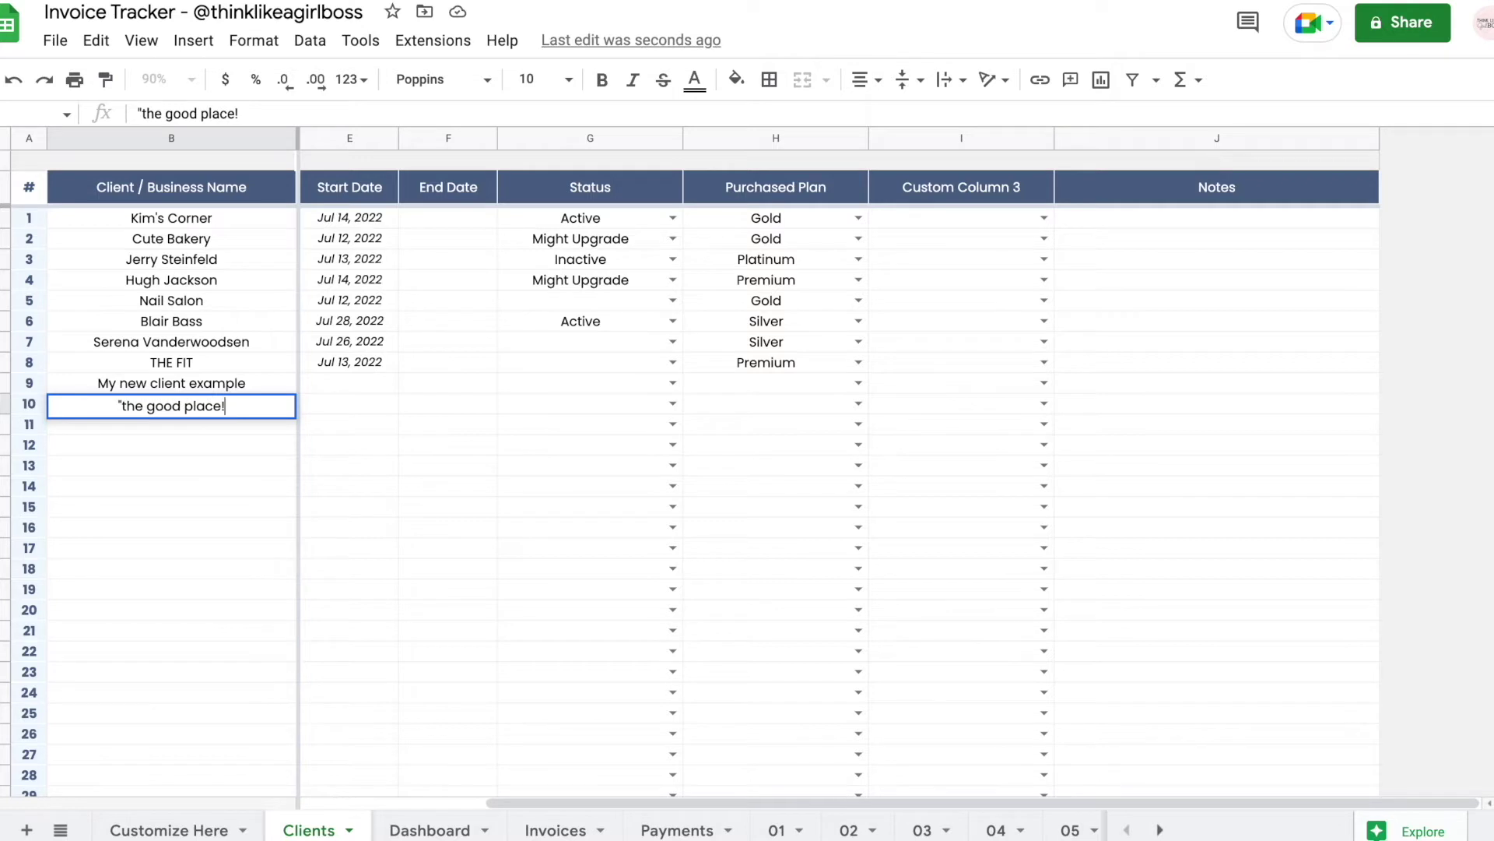
pyautogui.press('Return')
pyautogui.click(171, 403)
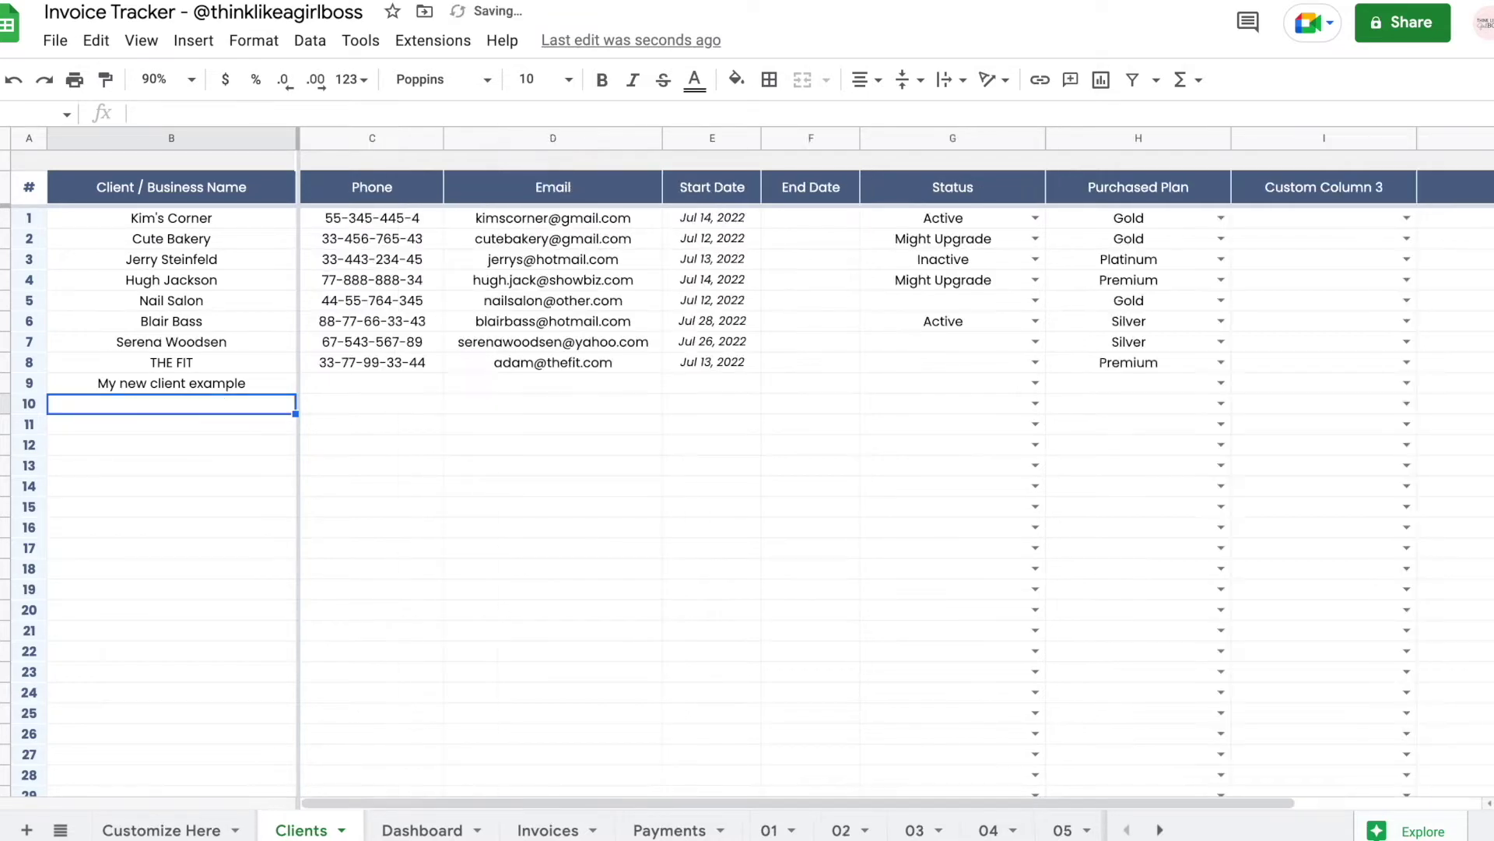
# - Go through the empty detail fields of the "My new client example" row as far as the custom columns
pyautogui.press('Up')
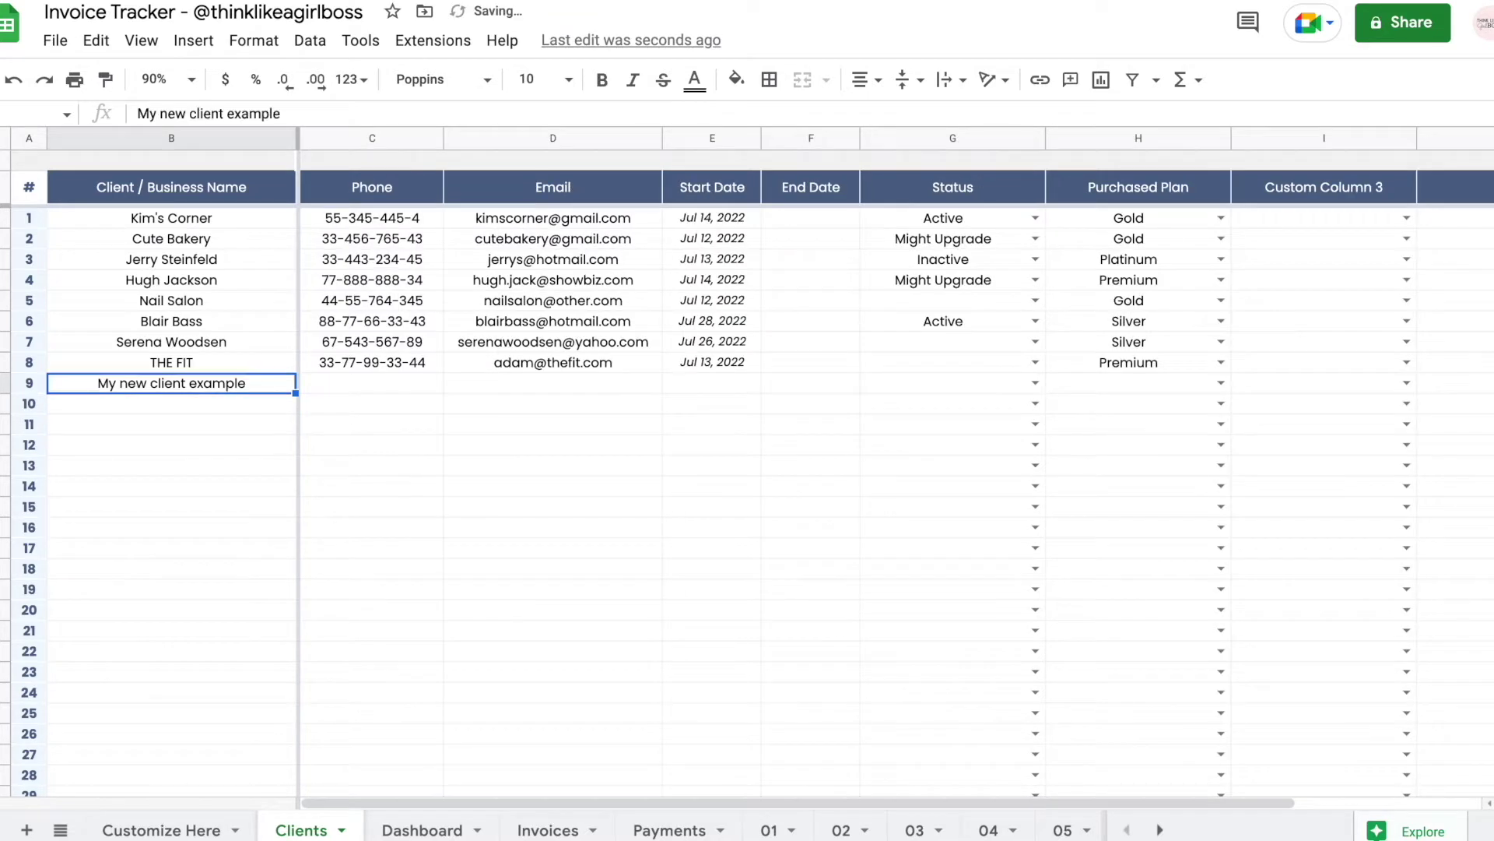
pyautogui.press('Right')
pyautogui.press('Right')
pyautogui.press('Right')
pyautogui.press('Right')
pyautogui.press('Right')
pyautogui.press('Right')
pyautogui.press('Left')
pyautogui.press('Left')
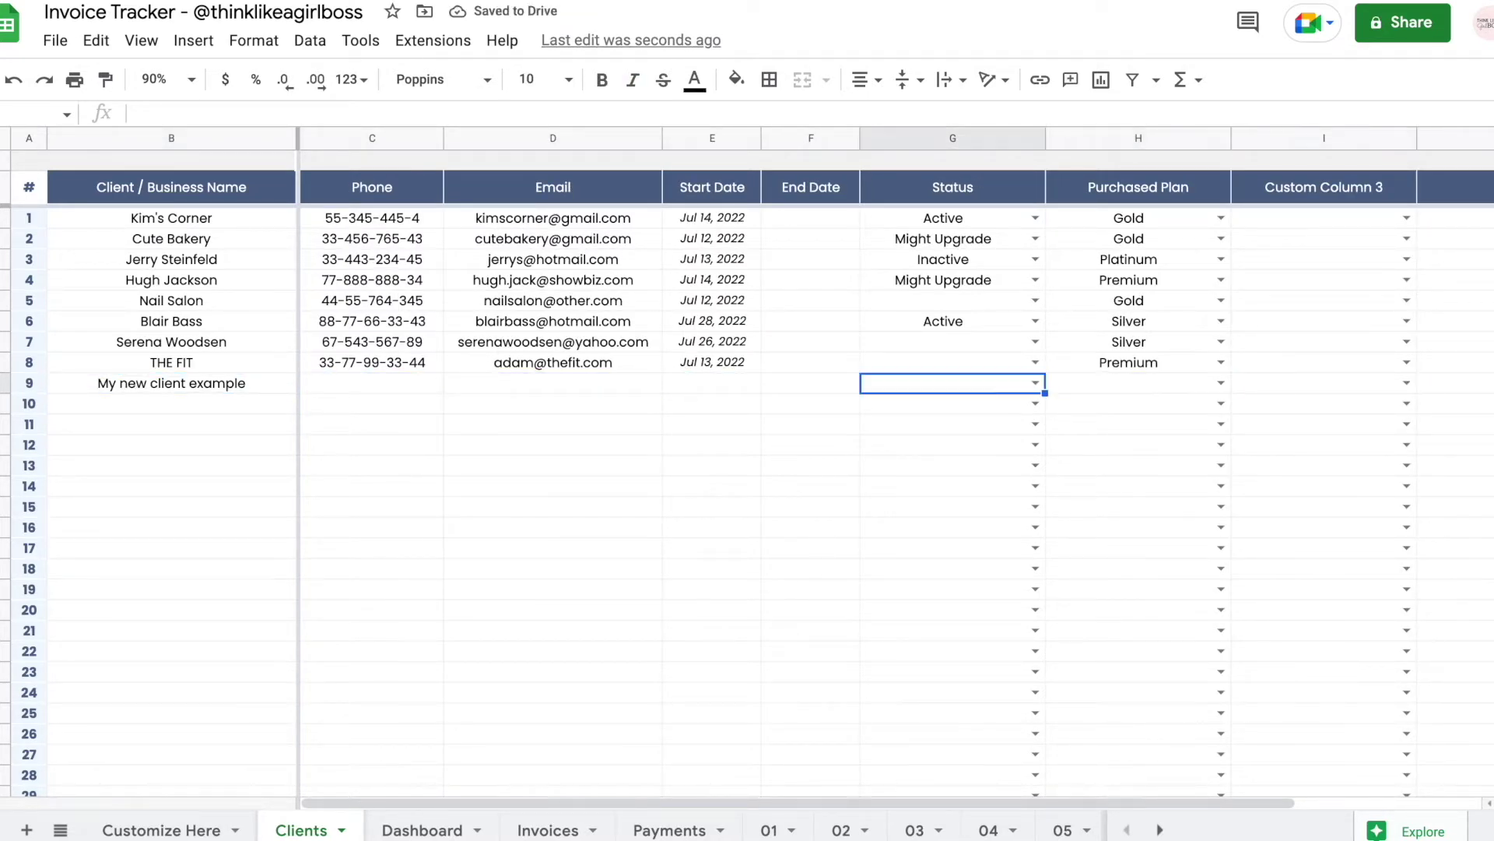
pyautogui.press('Right')
# - Examine the Status, Purchased Plan and Custom Column 3 columns and the first client's Status and Purchased Plan options
pyautogui.moveTo(965, 138); pyautogui.dragTo(1349, 147)
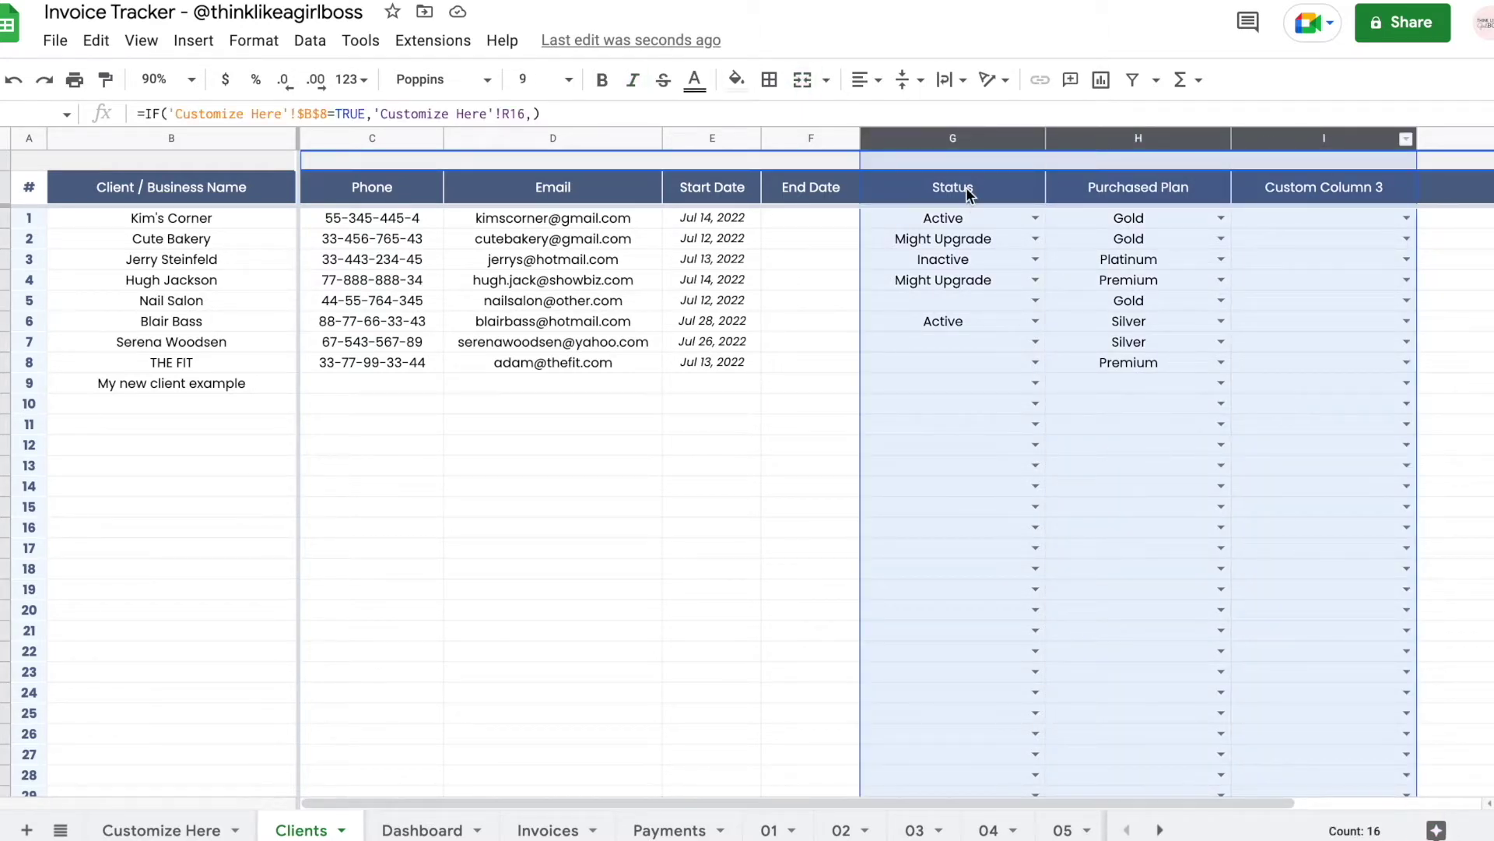
pyautogui.click(1033, 217)
pyautogui.click(1220, 217)
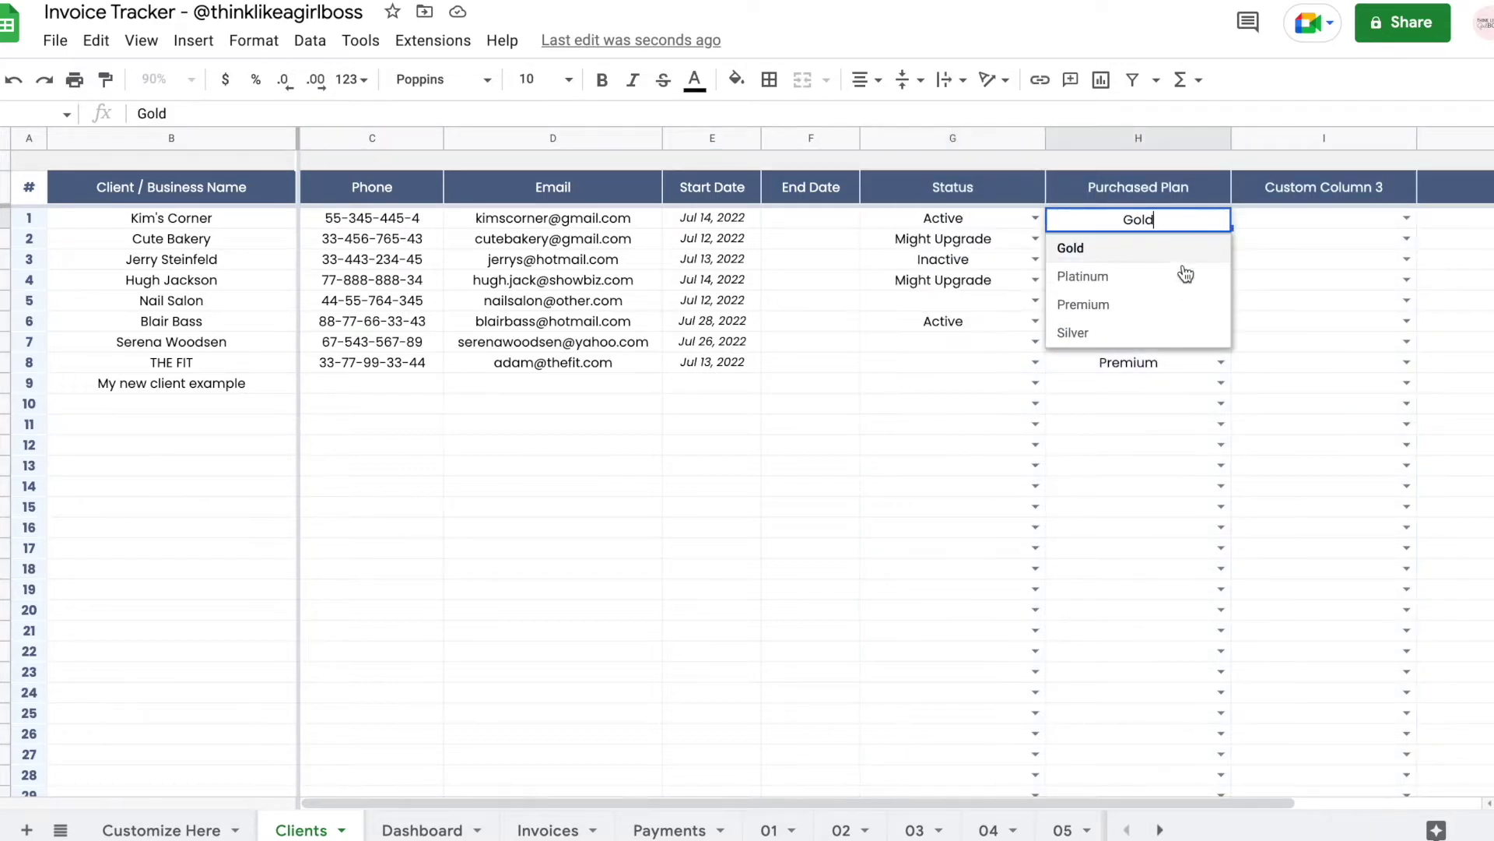
pyautogui.click(1300, 274)
# - Check on the Customize Here sheet where the Status, Purchased Plan and Custom Column 3 options are defined
pyautogui.click(190, 826)
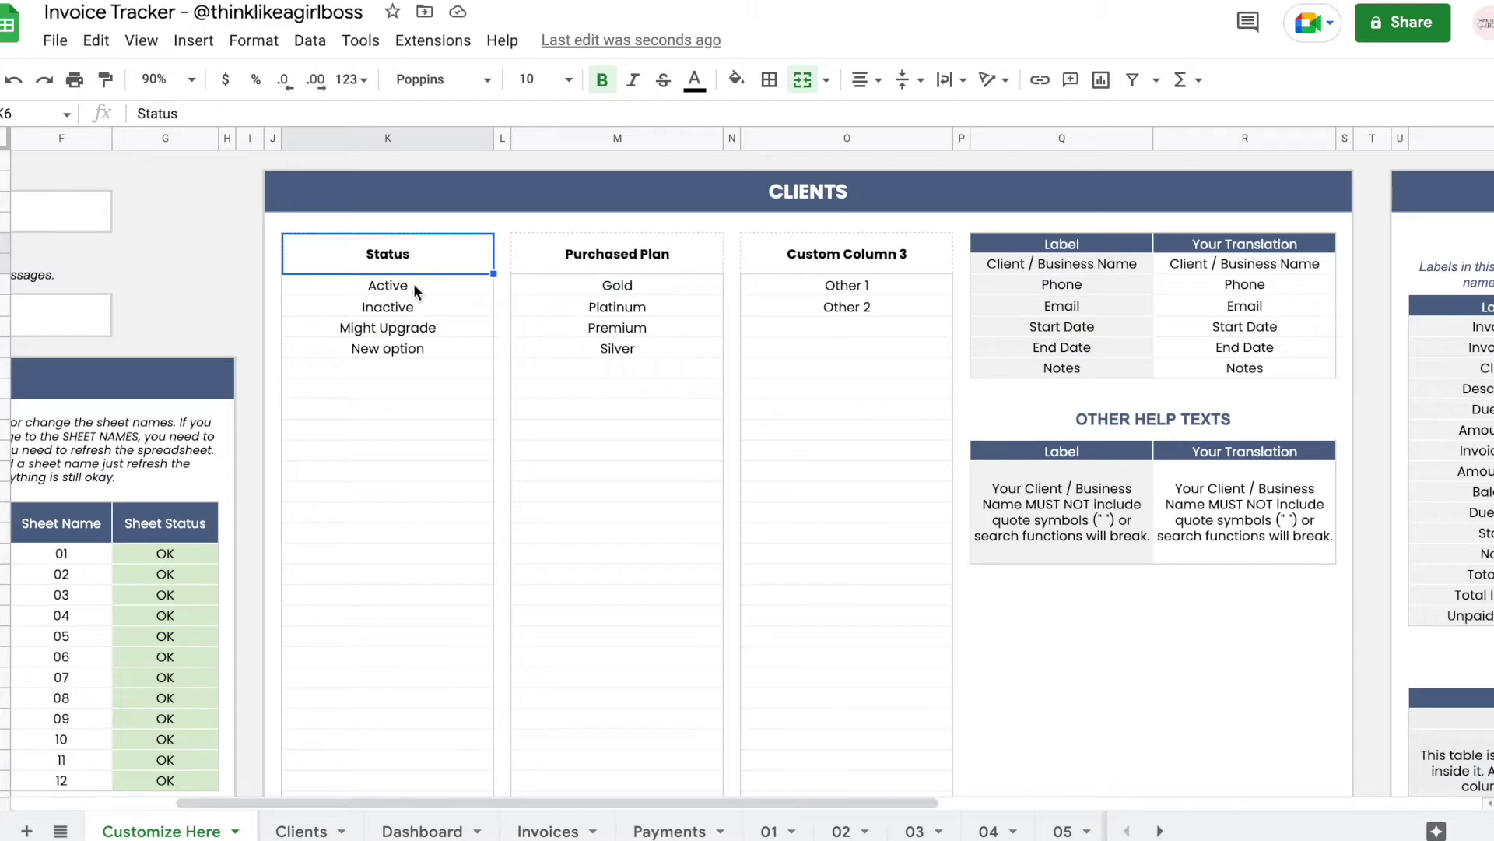
pyautogui.moveTo(413, 284); pyautogui.dragTo(413, 419)
pyautogui.click(656, 255)
pyautogui.moveTo(648, 283); pyautogui.dragTo(643, 417)
pyautogui.click(855, 396)
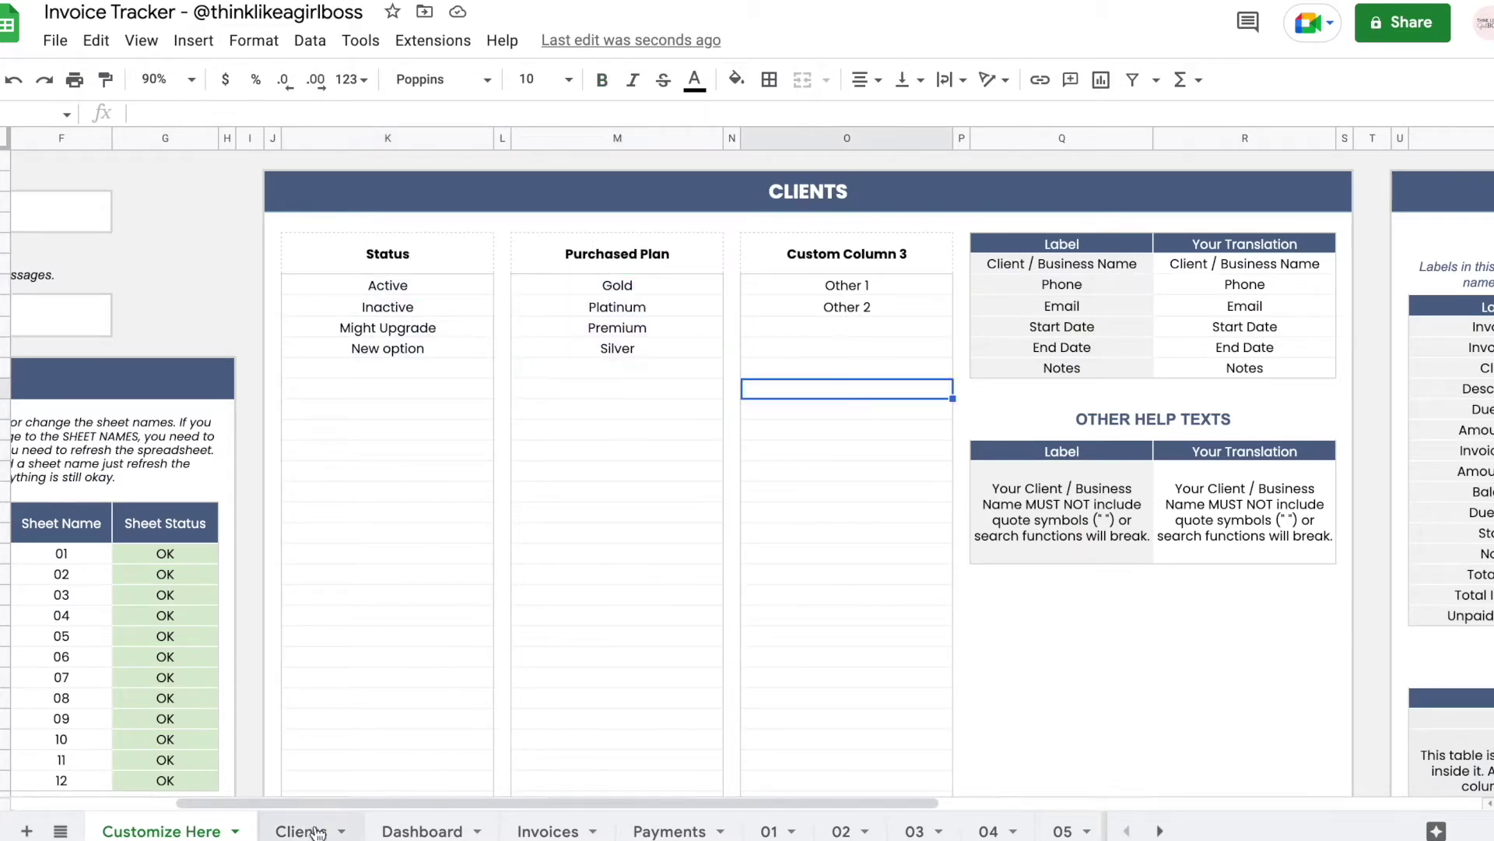
# - On the Clients sheet, view the column actions available for columns G to I without applying any
pyautogui.click(292, 828)
pyautogui.moveTo(945, 134); pyautogui.dragTo(1288, 134)
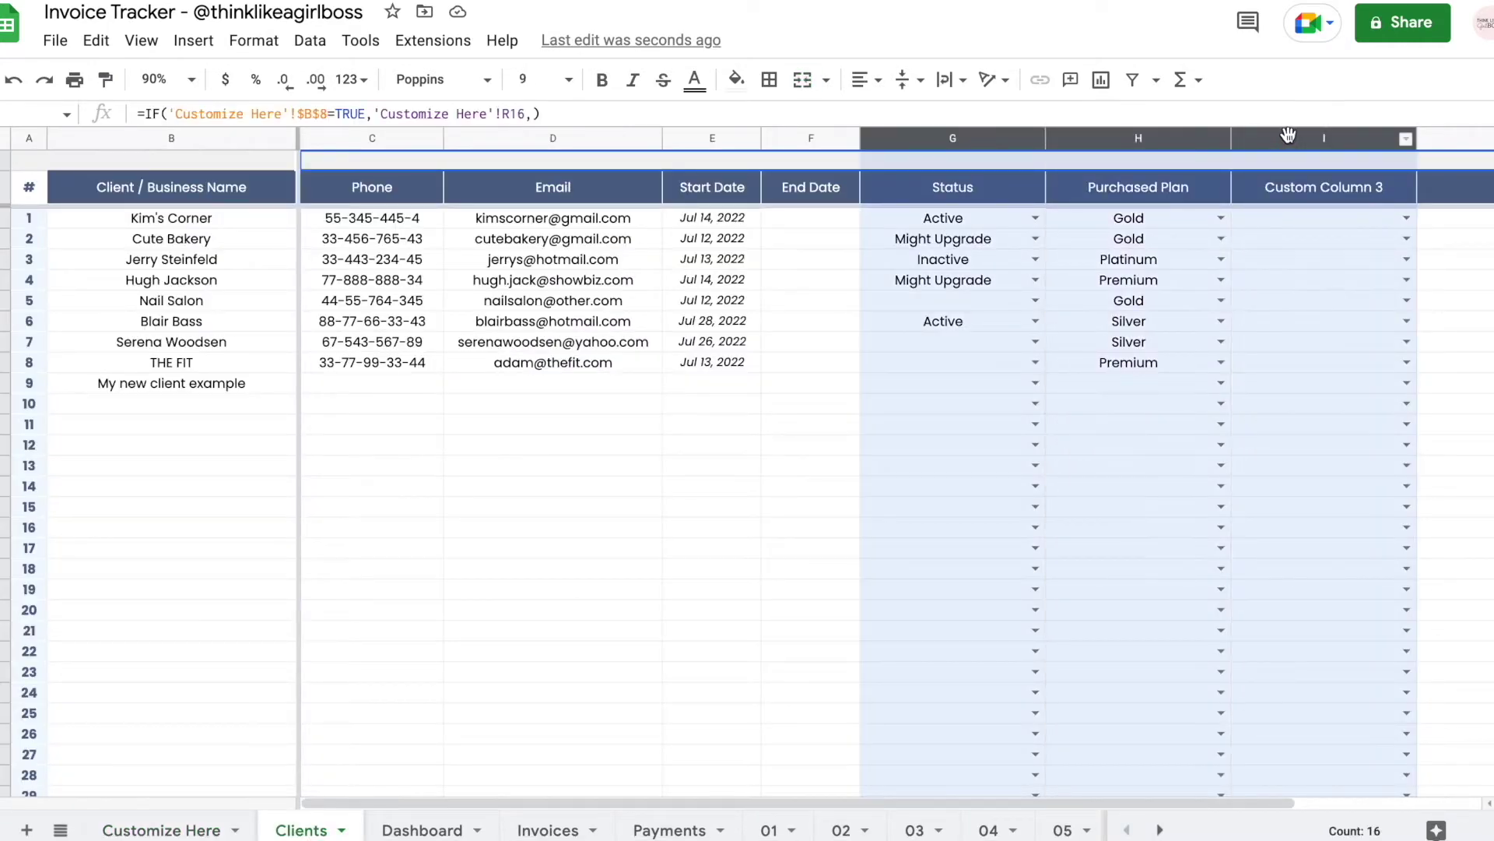
pyautogui.rightClick(1288, 134)
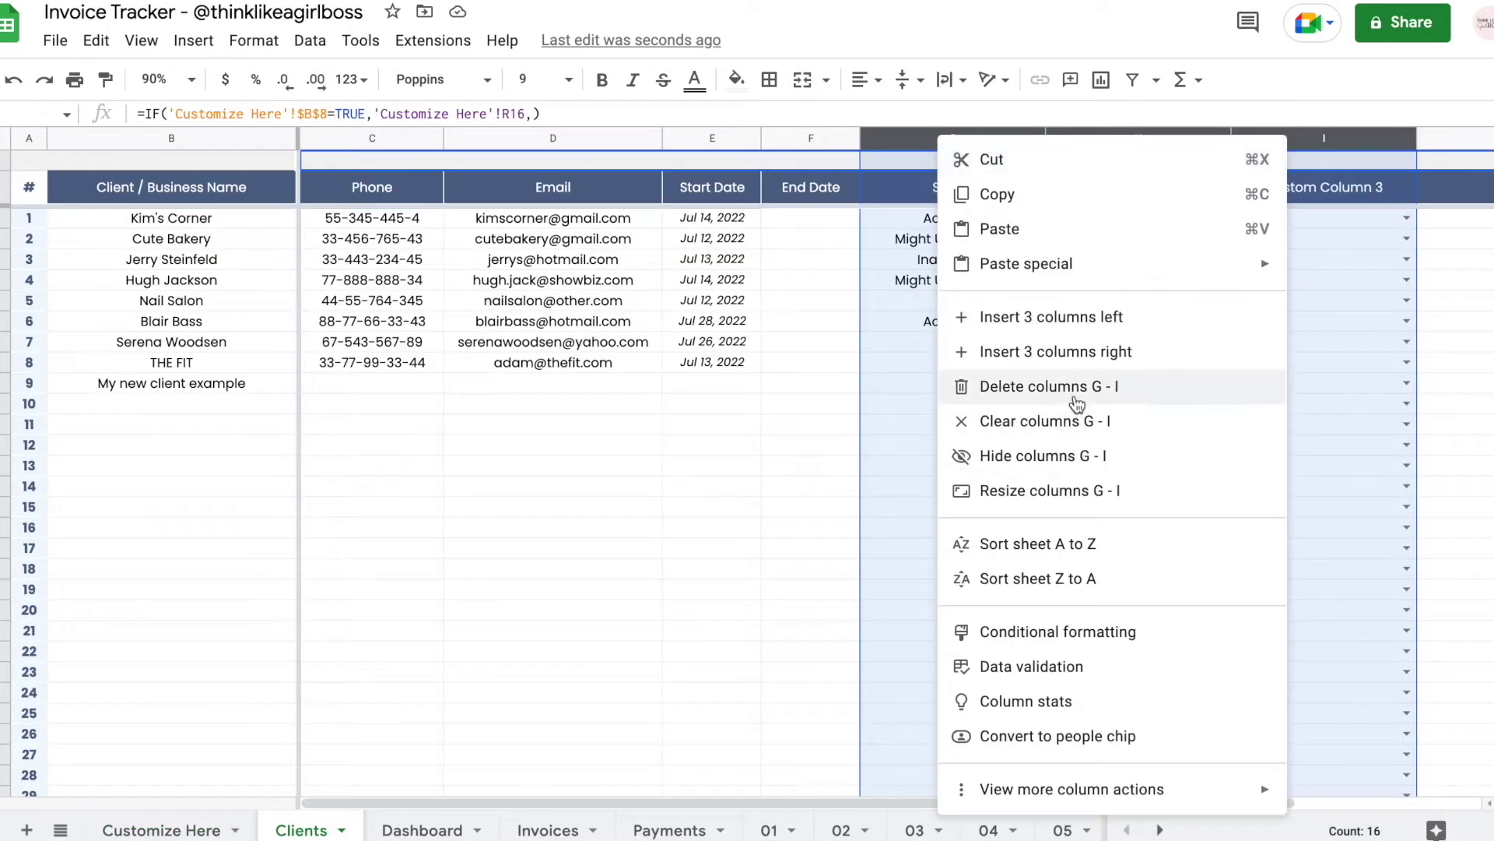
pyautogui.click(576, 548)
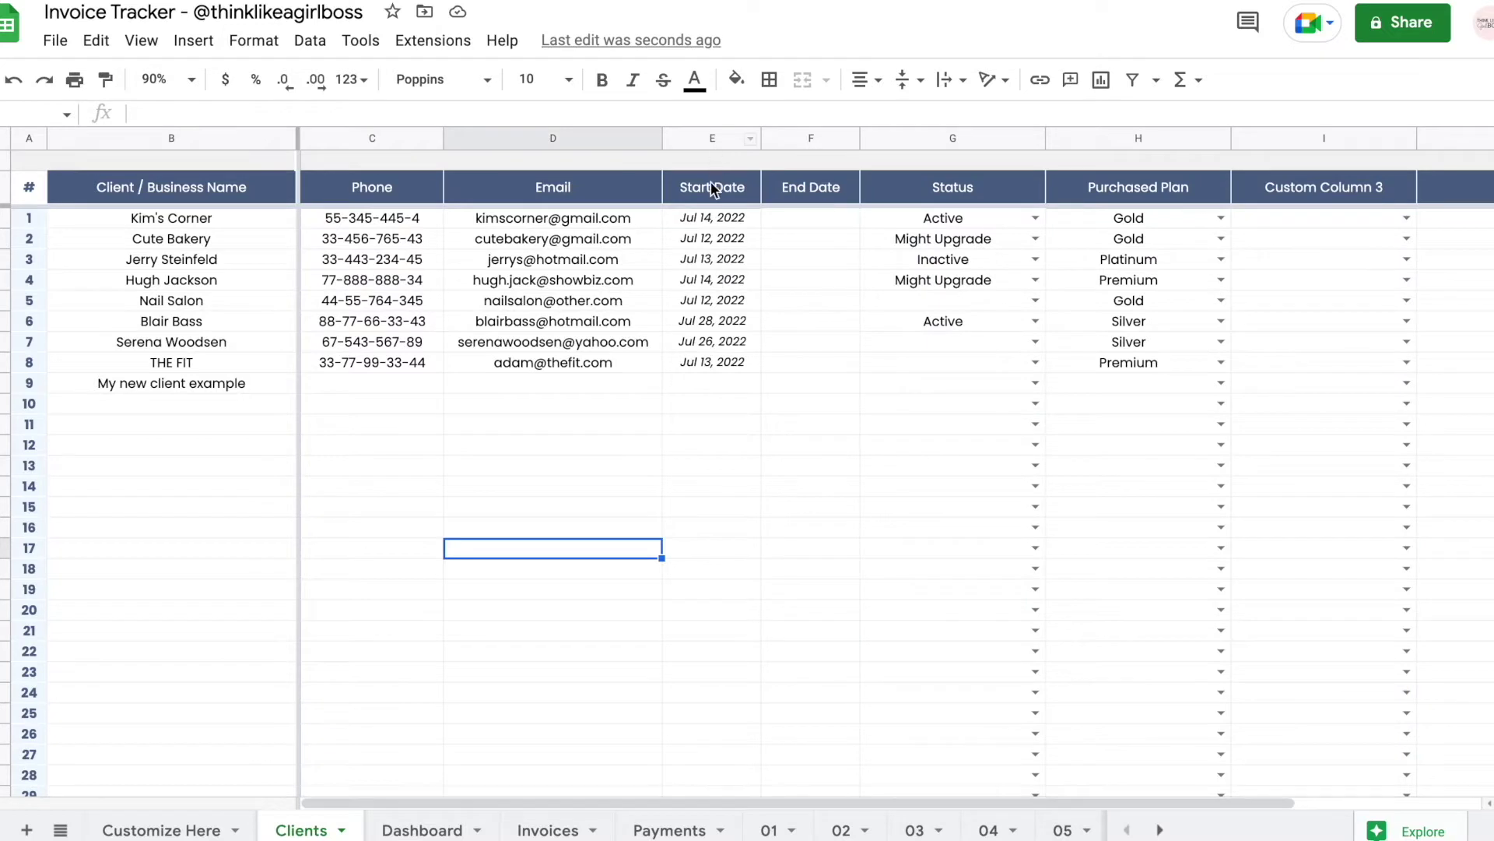
# - View the date pickers of the Cute Bakery row's Start Date and End Date without changing either date
pyautogui.doubleClick(723, 241)
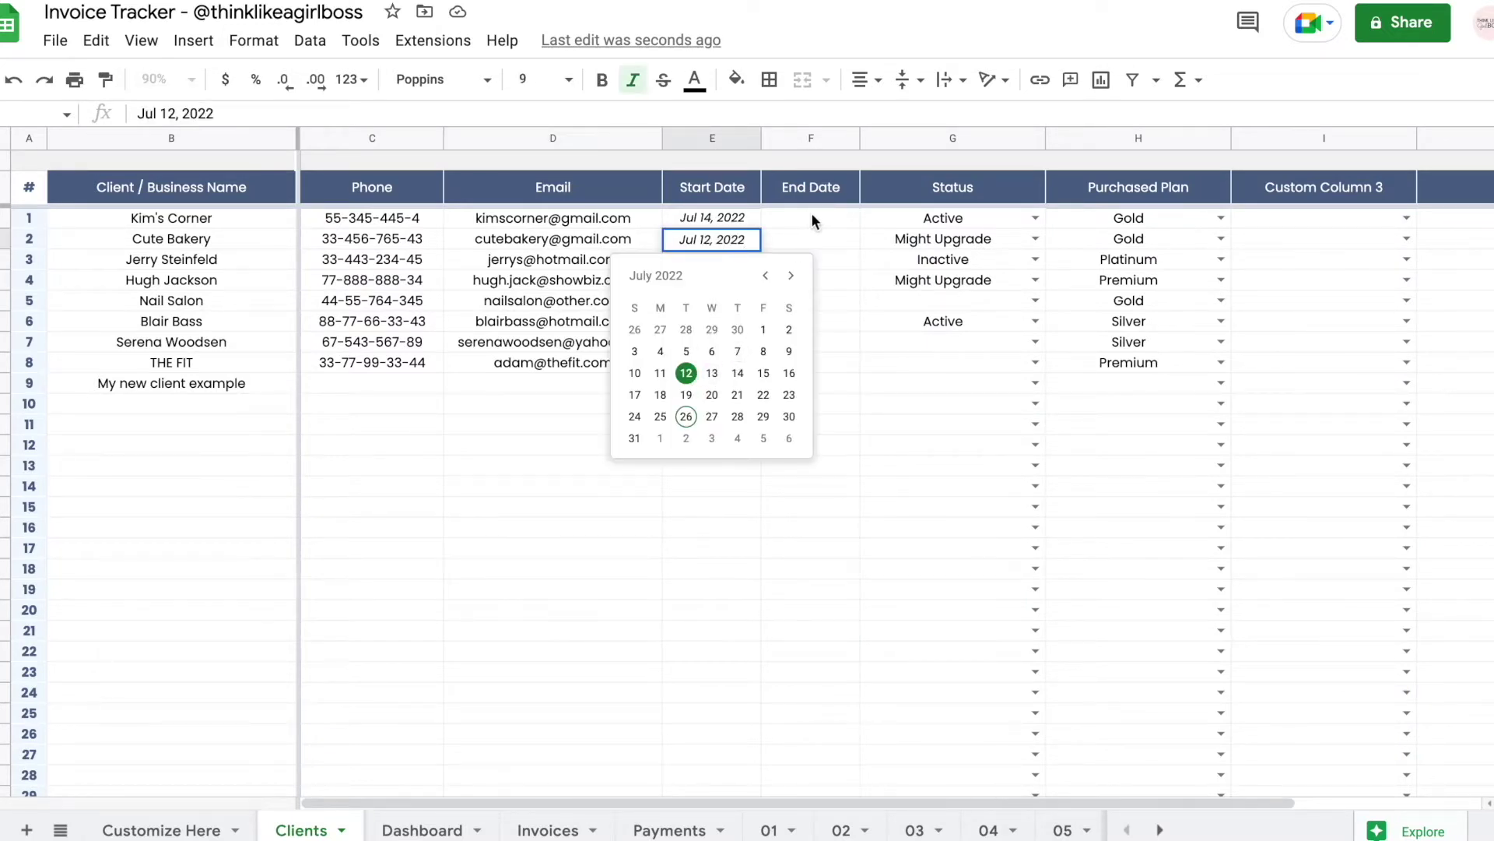
pyautogui.doubleClick(811, 235)
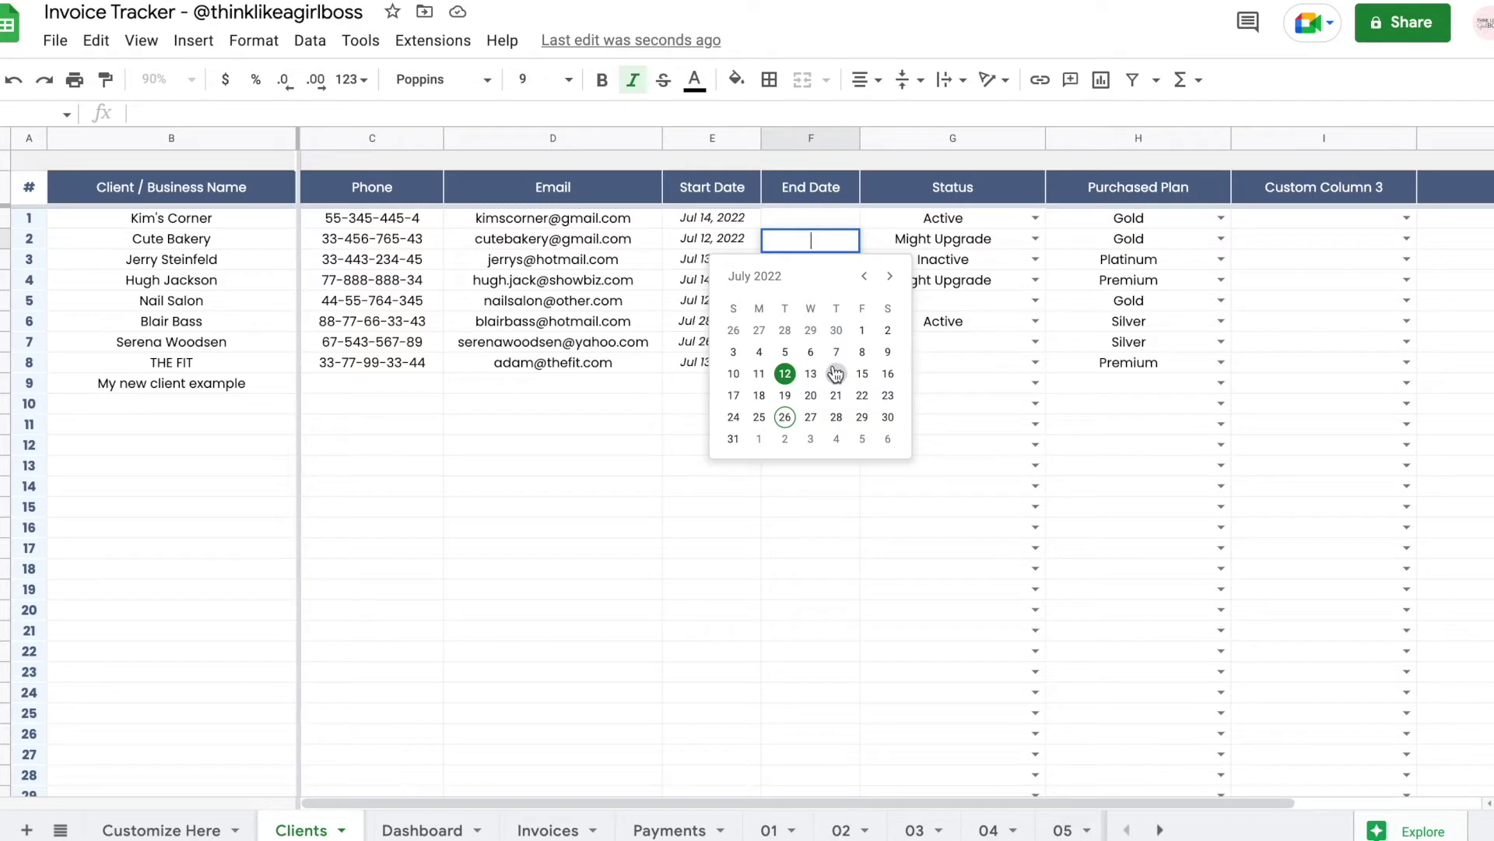
pyautogui.click(571, 451)
pyautogui.hscroll(3, 571, 452)
pyautogui.hscroll(-3, 572, 451)
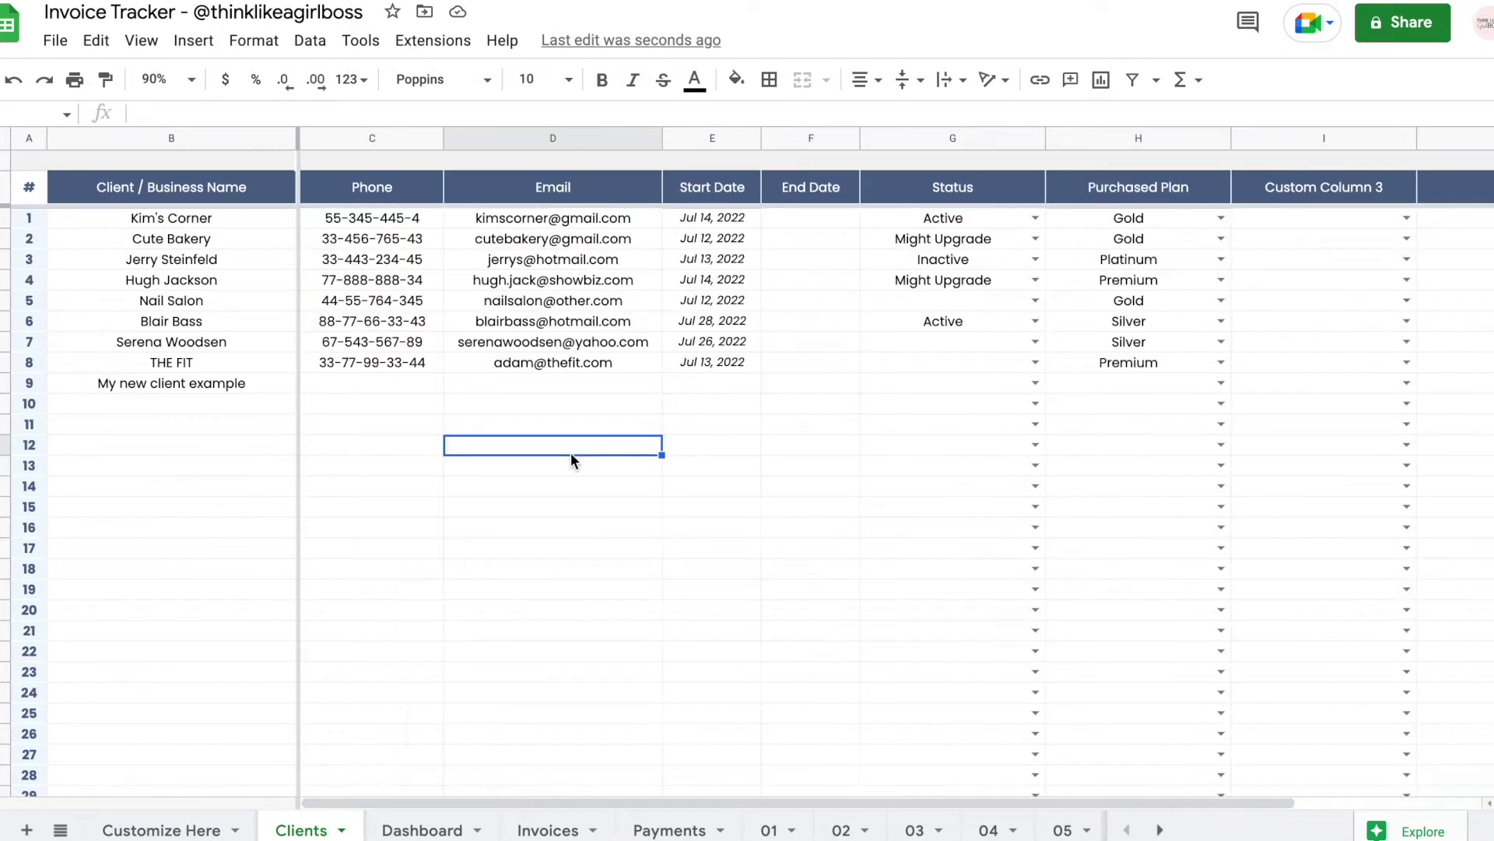
# - View the column actions available for the Notes column on the Clients sheet without applying any
pyautogui.hscroll(3, 572, 451)
pyautogui.click(961, 383)
pyautogui.click(1150, 139)
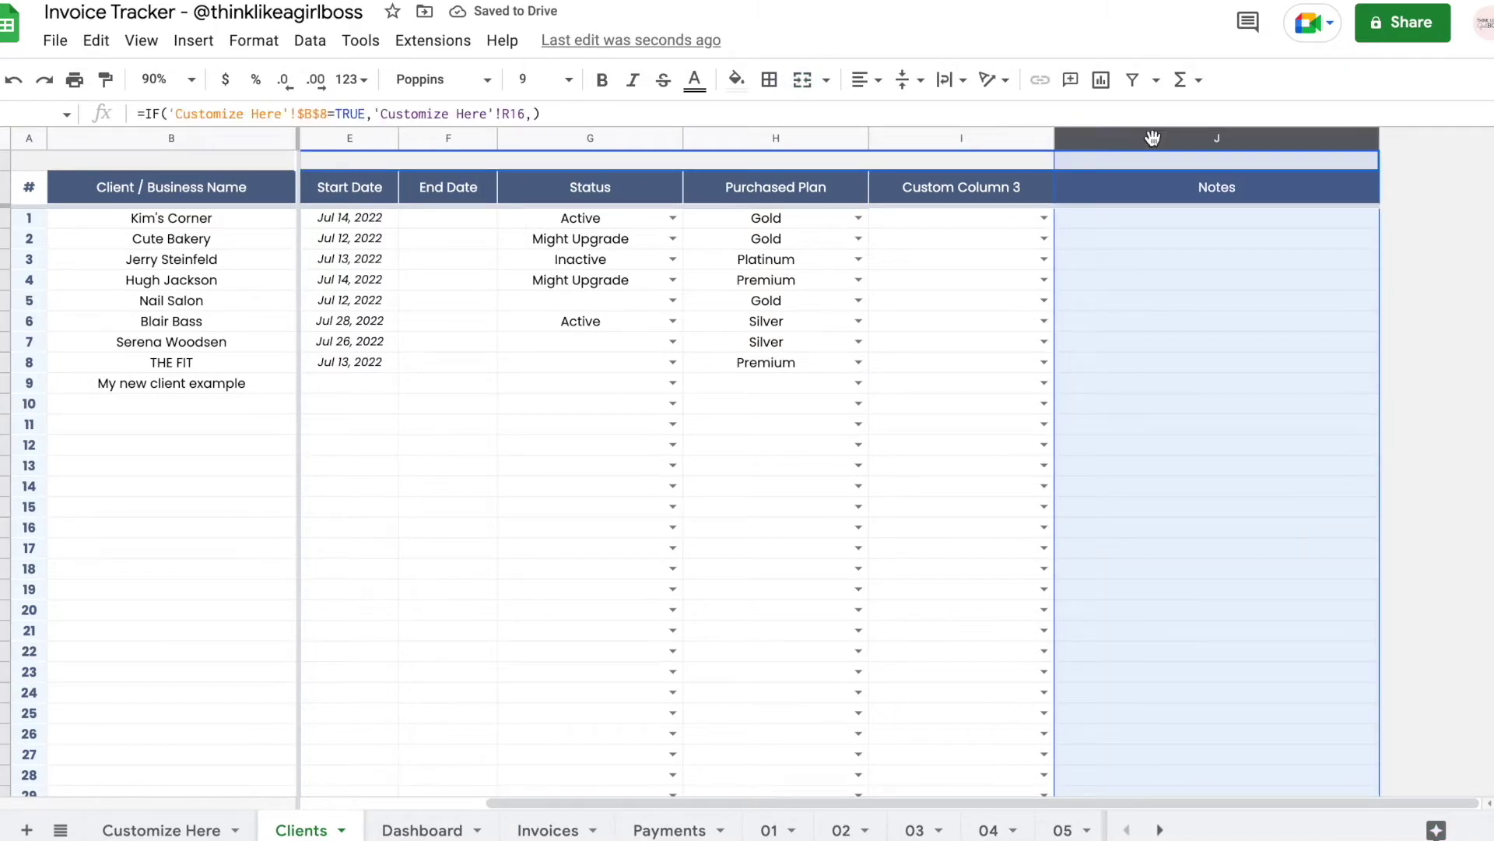
pyautogui.rightClick(1153, 139)
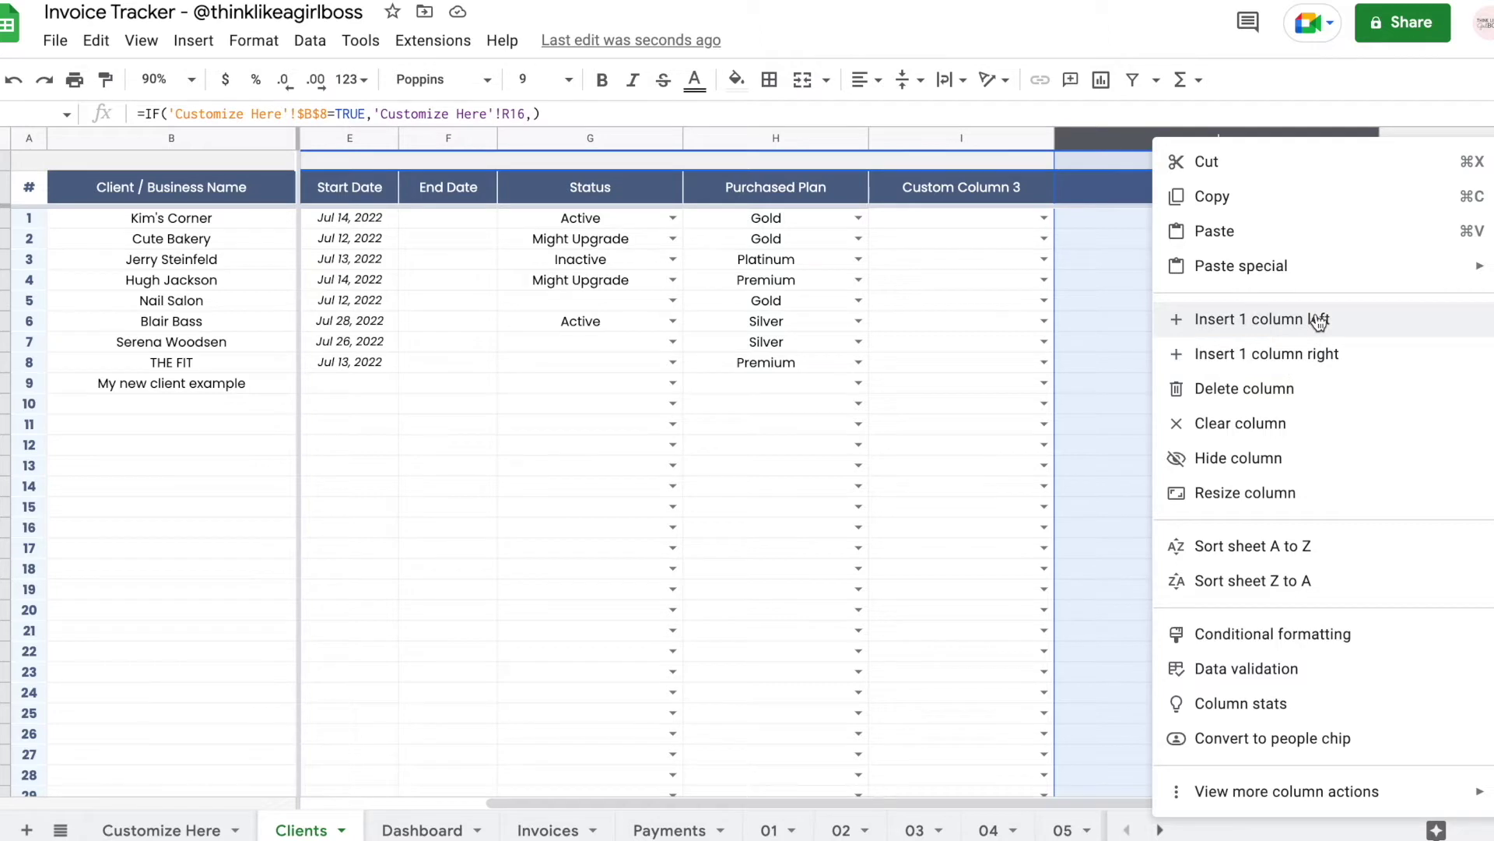
pyautogui.click(950, 341)
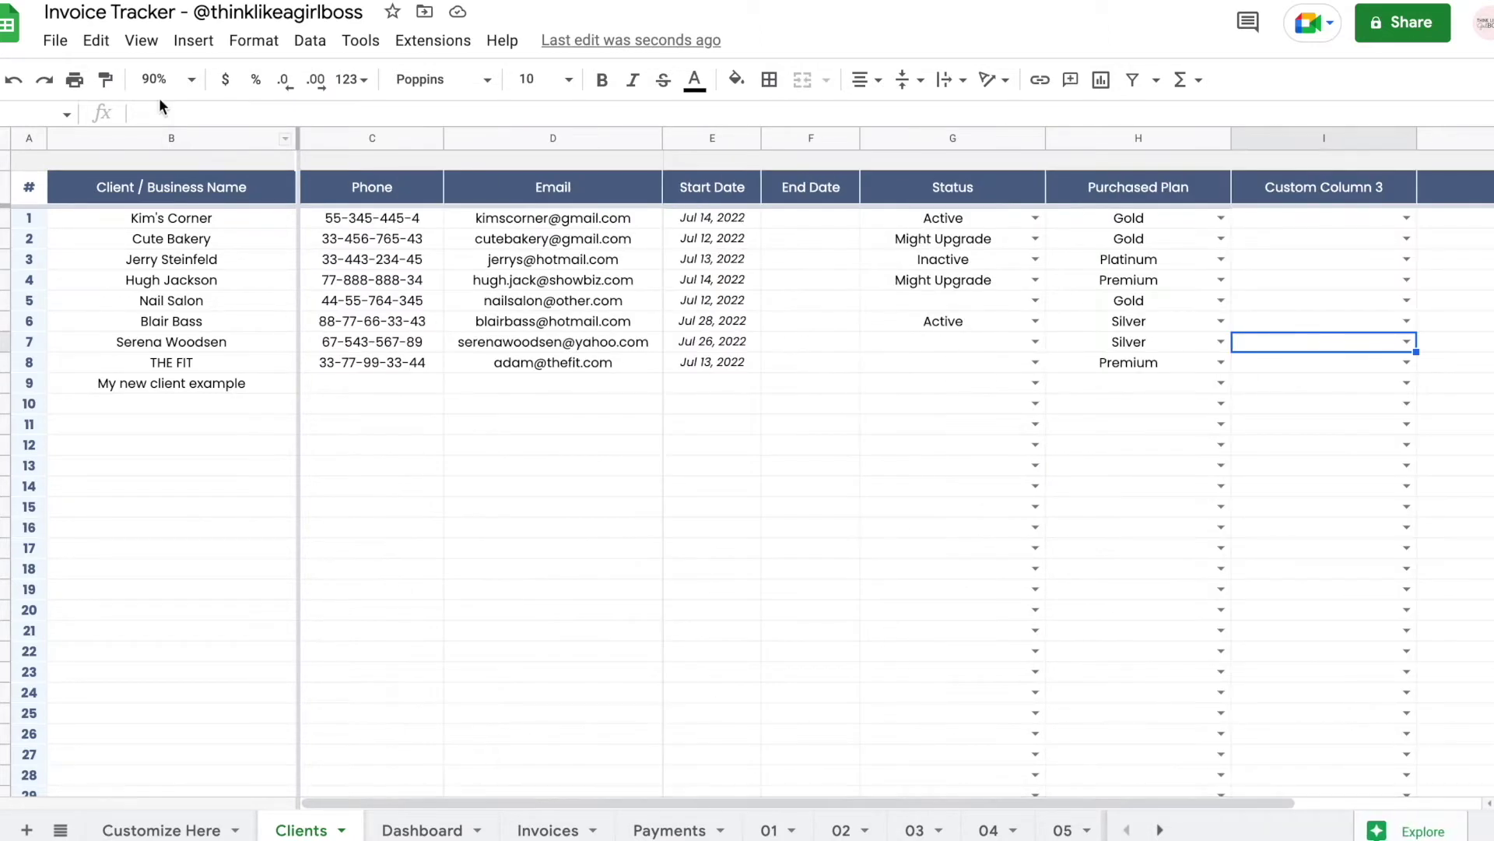
# - Examine the # and Client / Business Name columns and the "My new client example" entry
pyautogui.moveTo(173, 137); pyautogui.dragTo(26, 142)
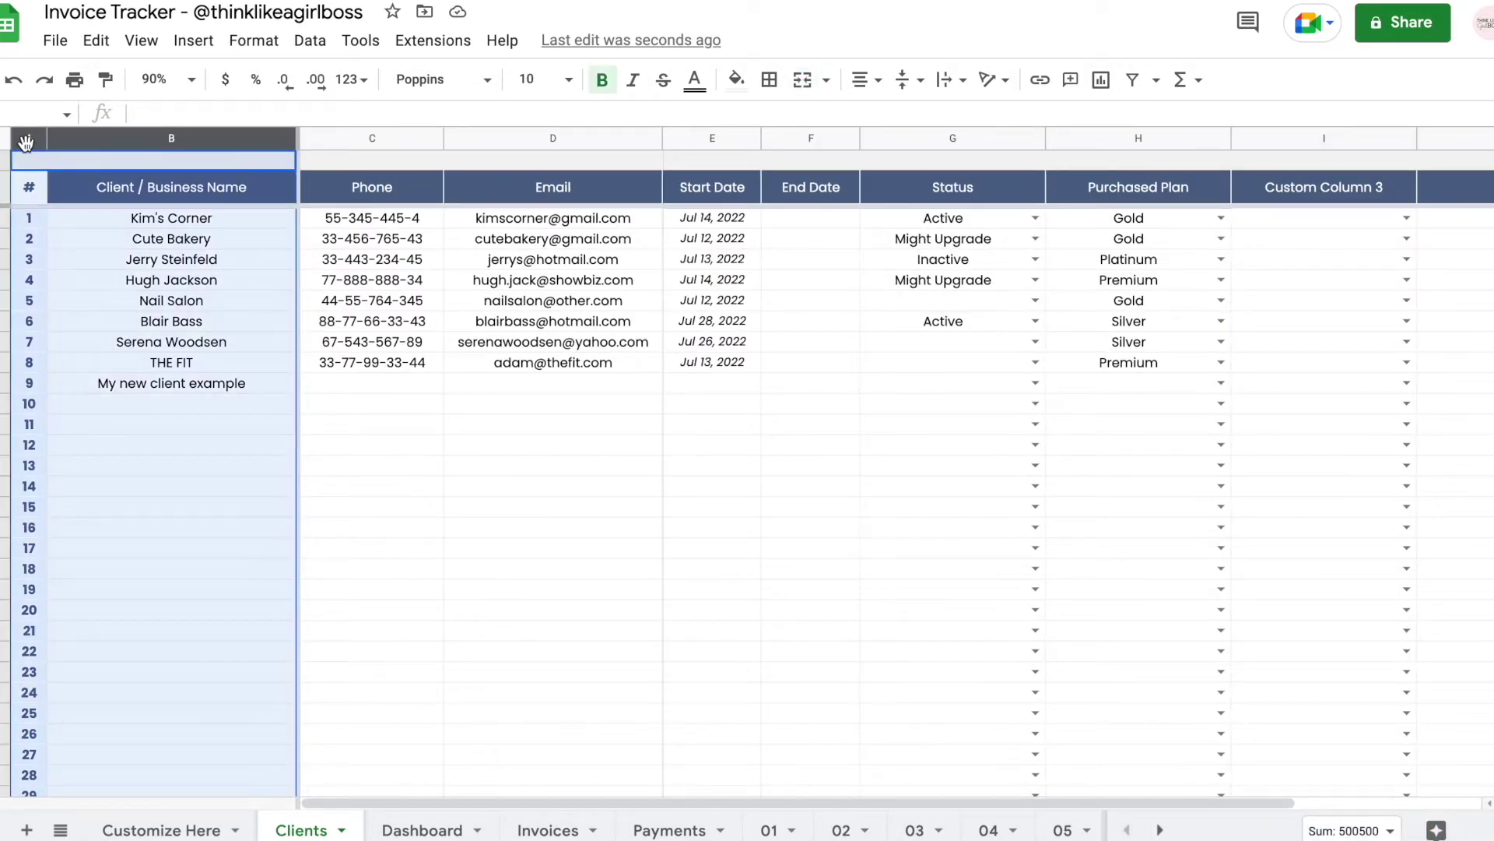
pyautogui.click(222, 299)
pyautogui.click(211, 385)
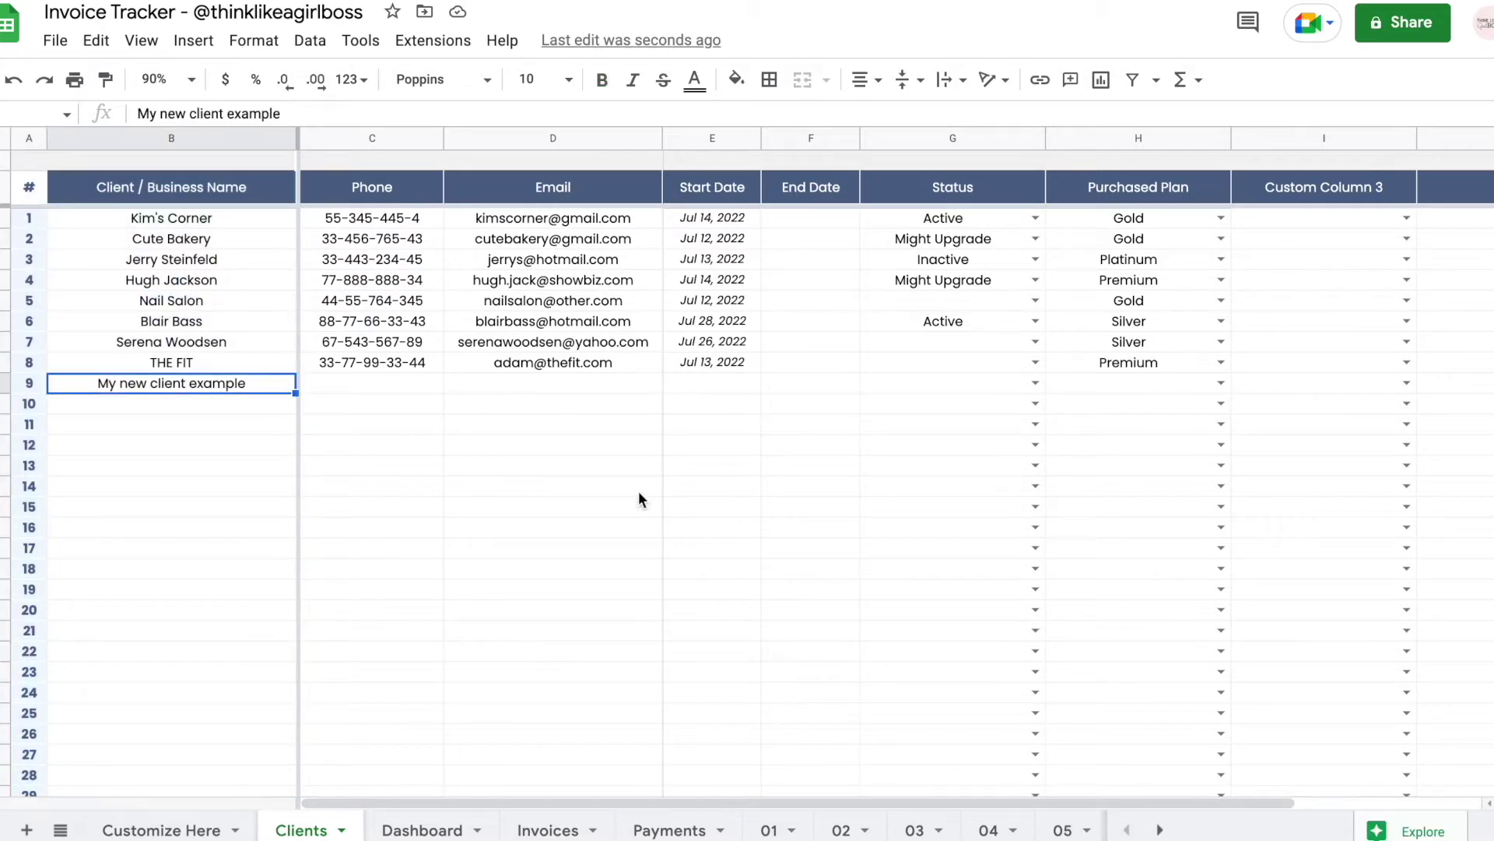
# - After viewing the January and February sheets, choose "My new client example" as the client of the first invoice on March sheet 03
pyautogui.click(767, 829)
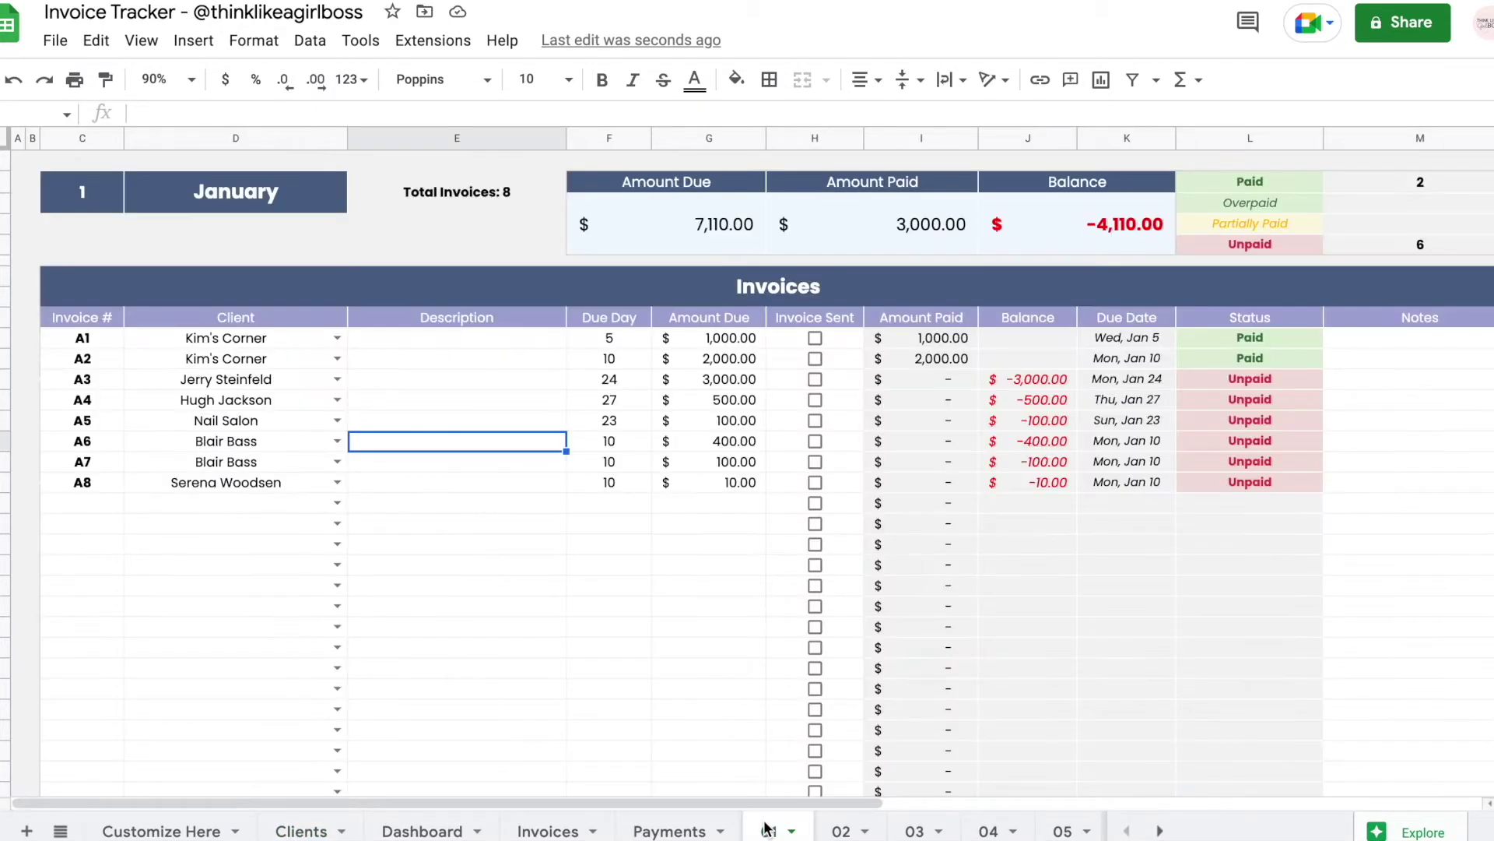
pyautogui.click(848, 831)
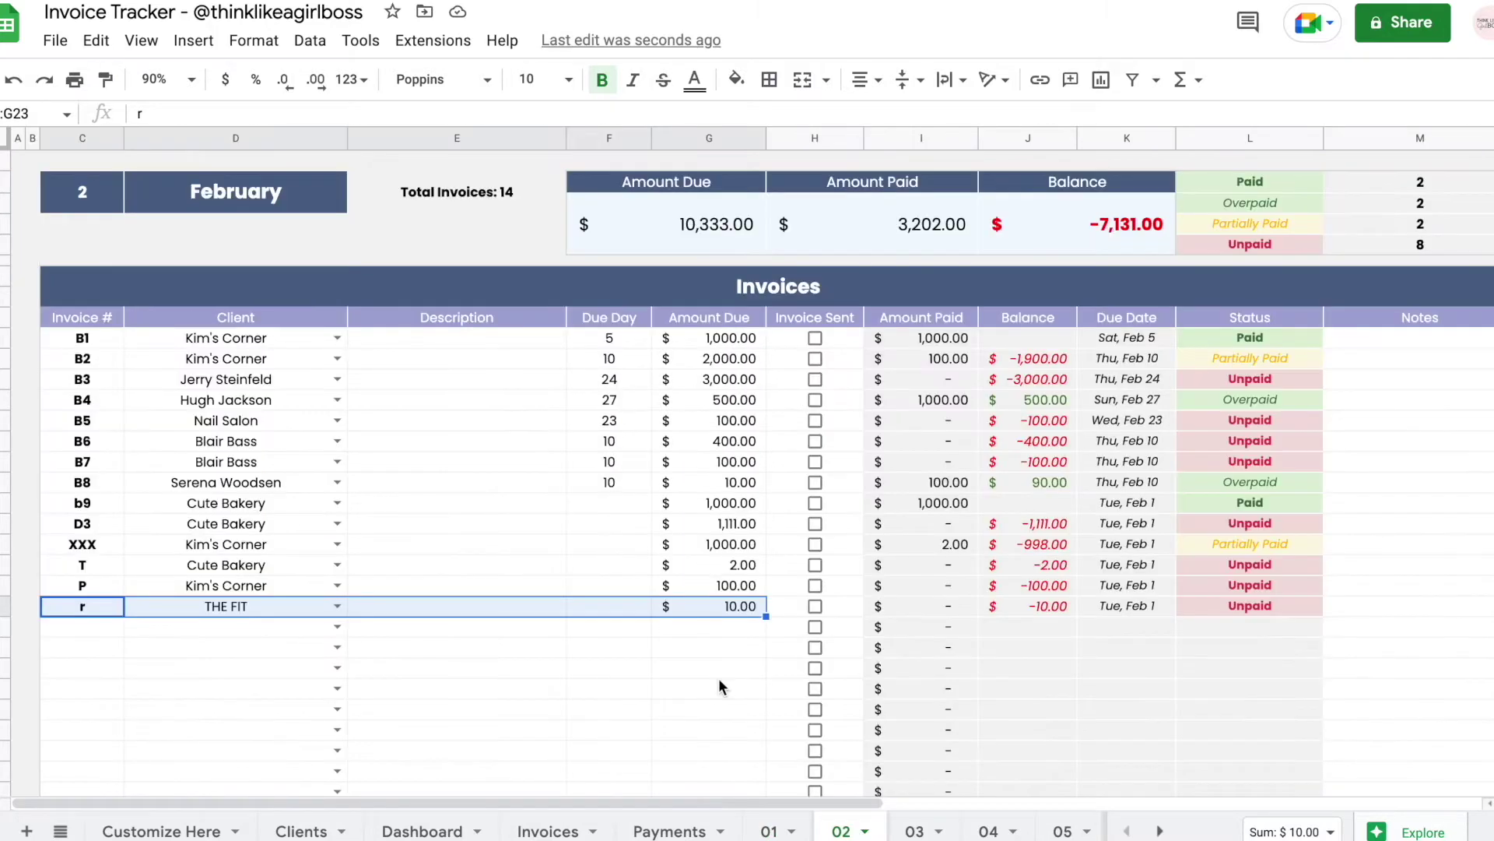
pyautogui.hotkey('ctrl', 'shift', 'pagedown')
pyautogui.click(487, 380)
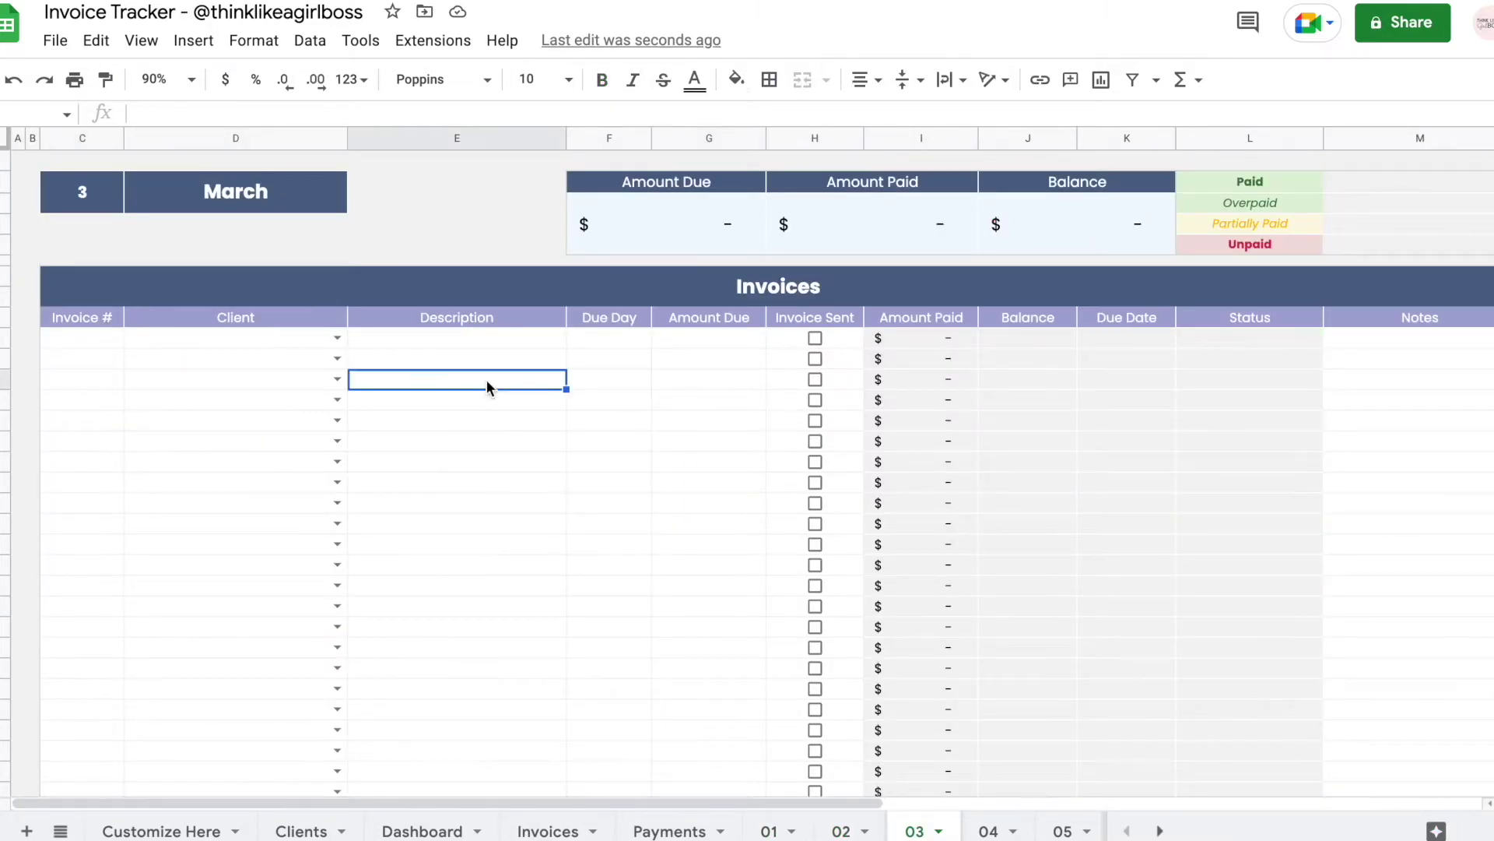
pyautogui.click(337, 338)
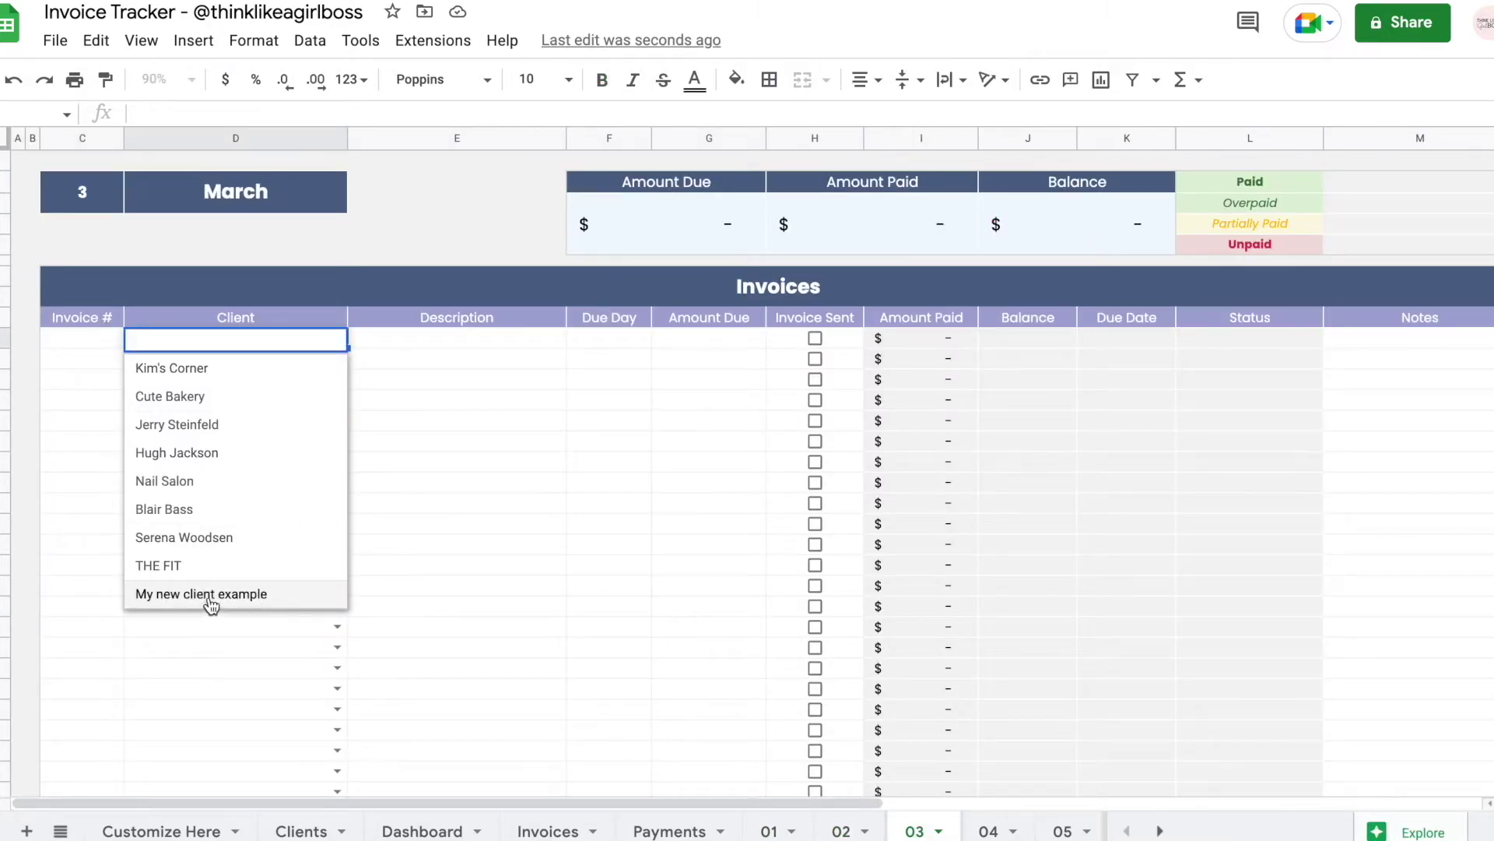
pyautogui.click(284, 595)
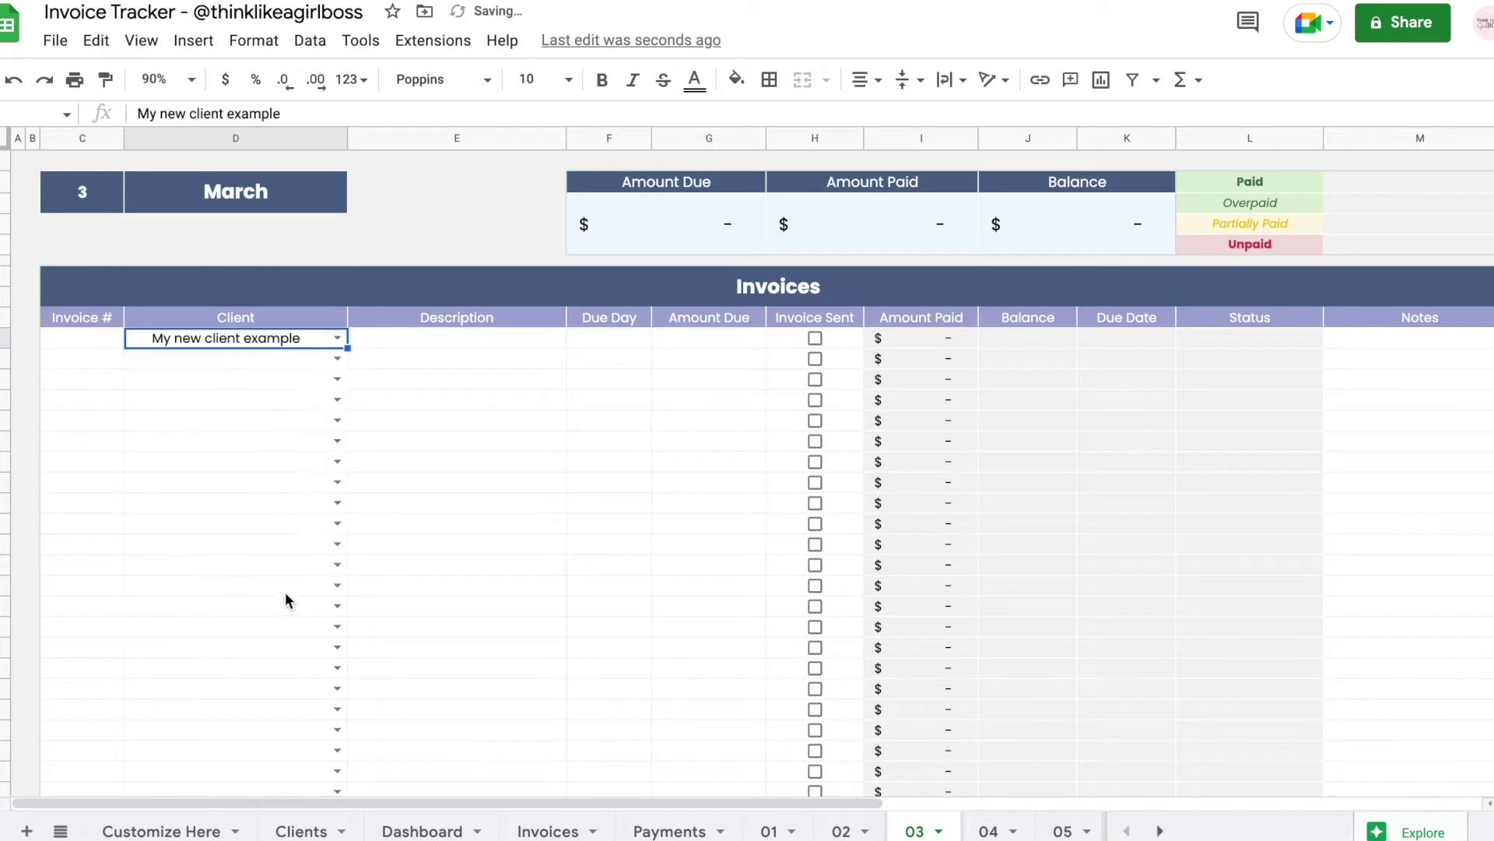
# - Check how the first invoices are numbered on sheets 01 and 02
pyautogui.click(769, 831)
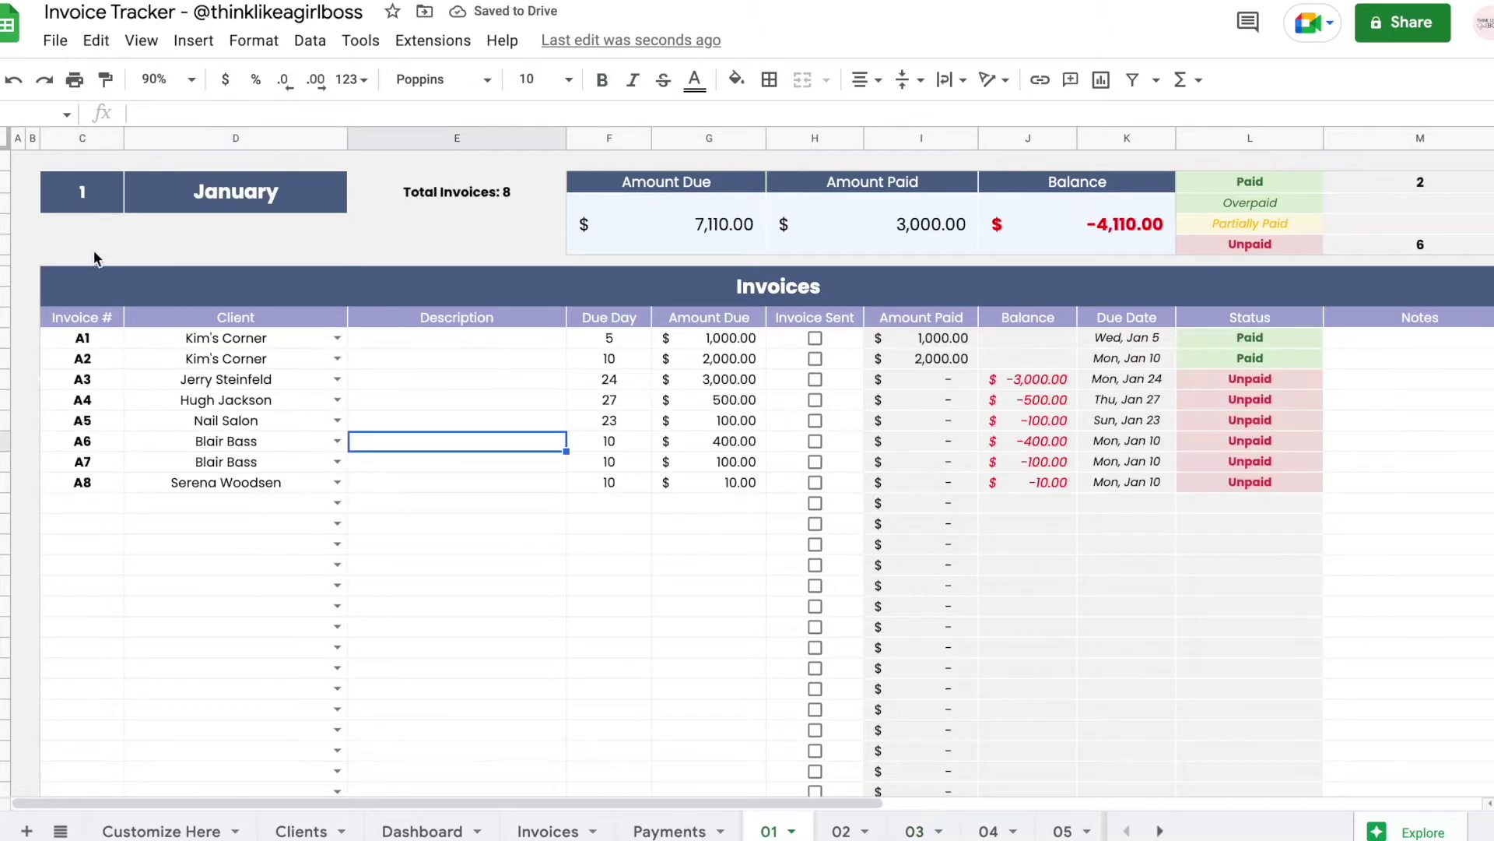
pyautogui.click(83, 338)
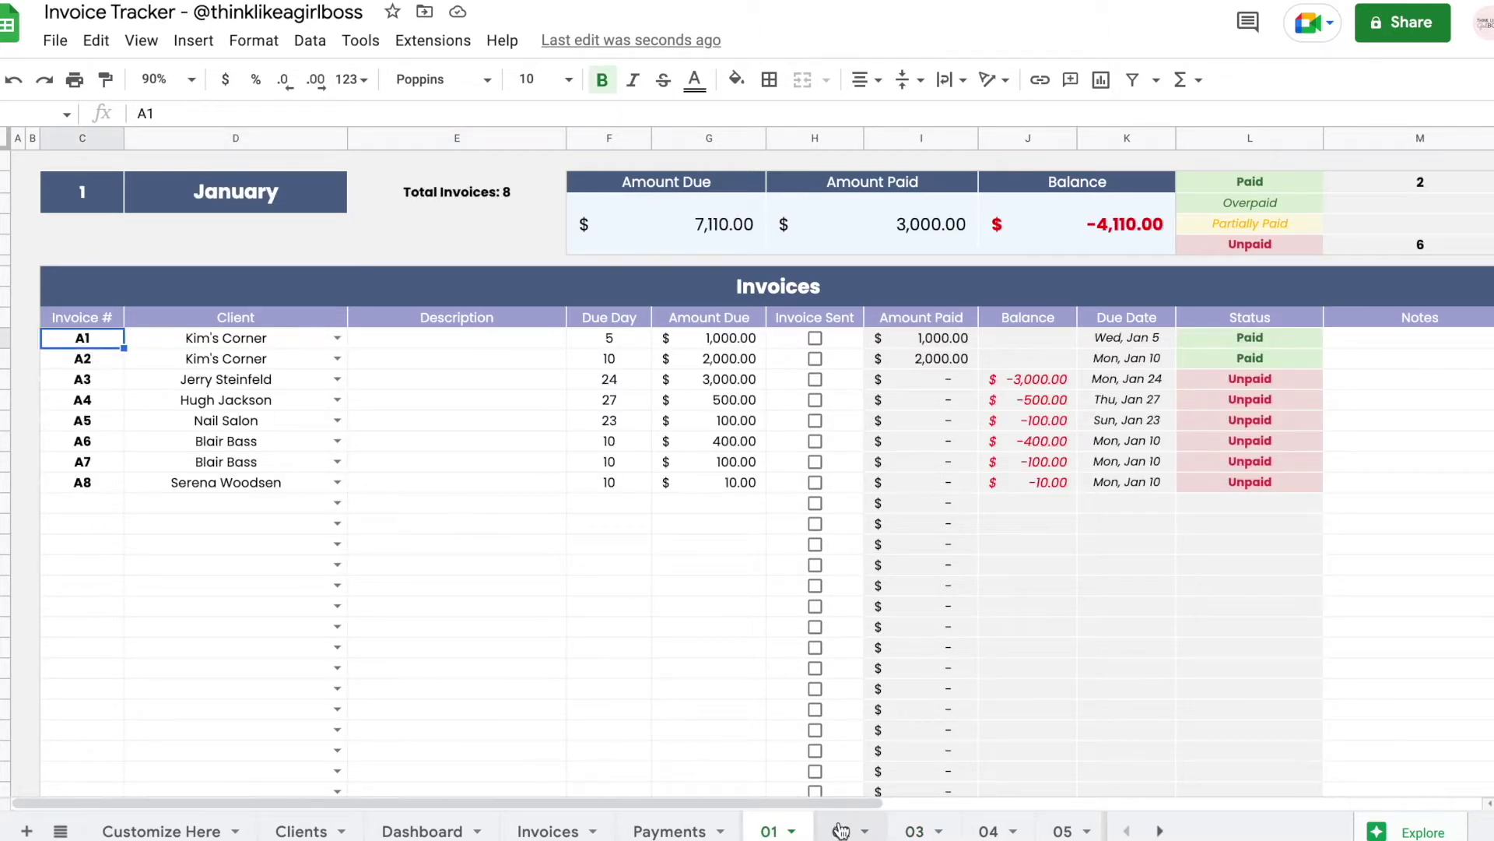
pyautogui.click(841, 831)
pyautogui.click(77, 345)
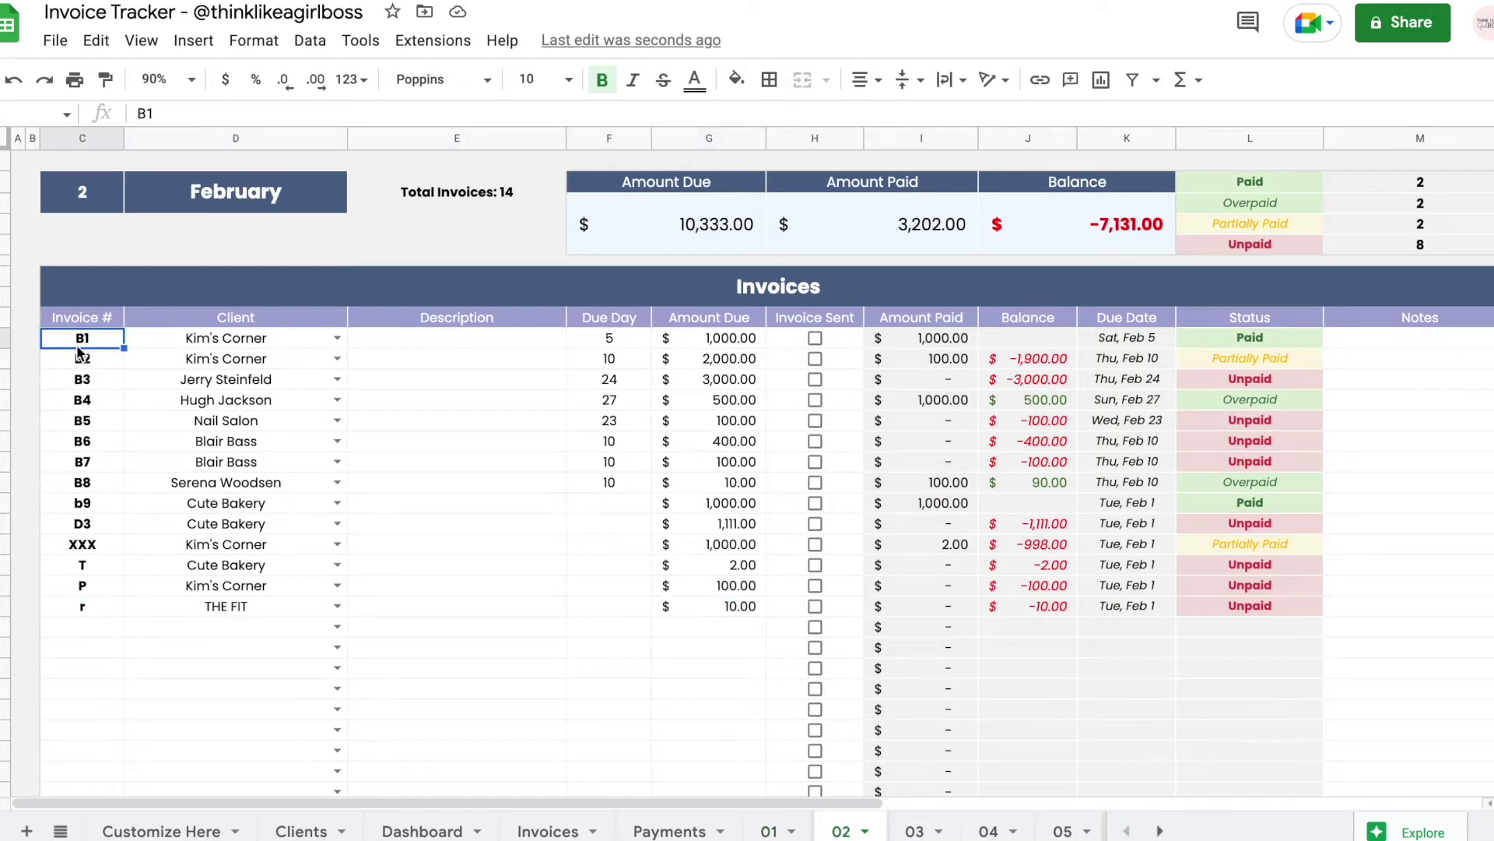
# - On the March sheet, give the first invoice the number C1 and set its due day to 4
pyautogui.click(915, 831)
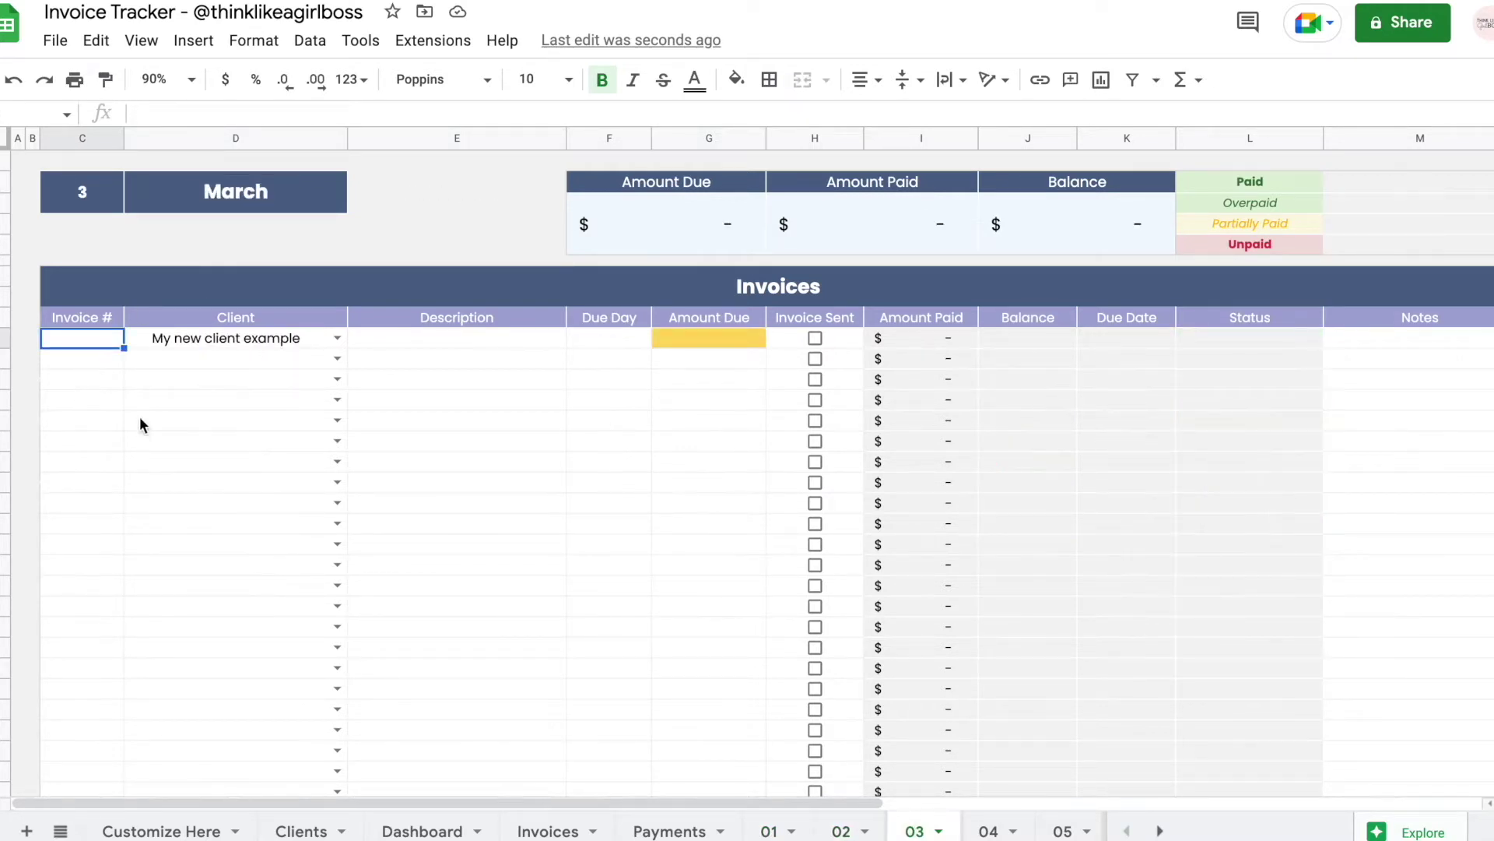
pyautogui.write('c1')
pyautogui.press('Return')
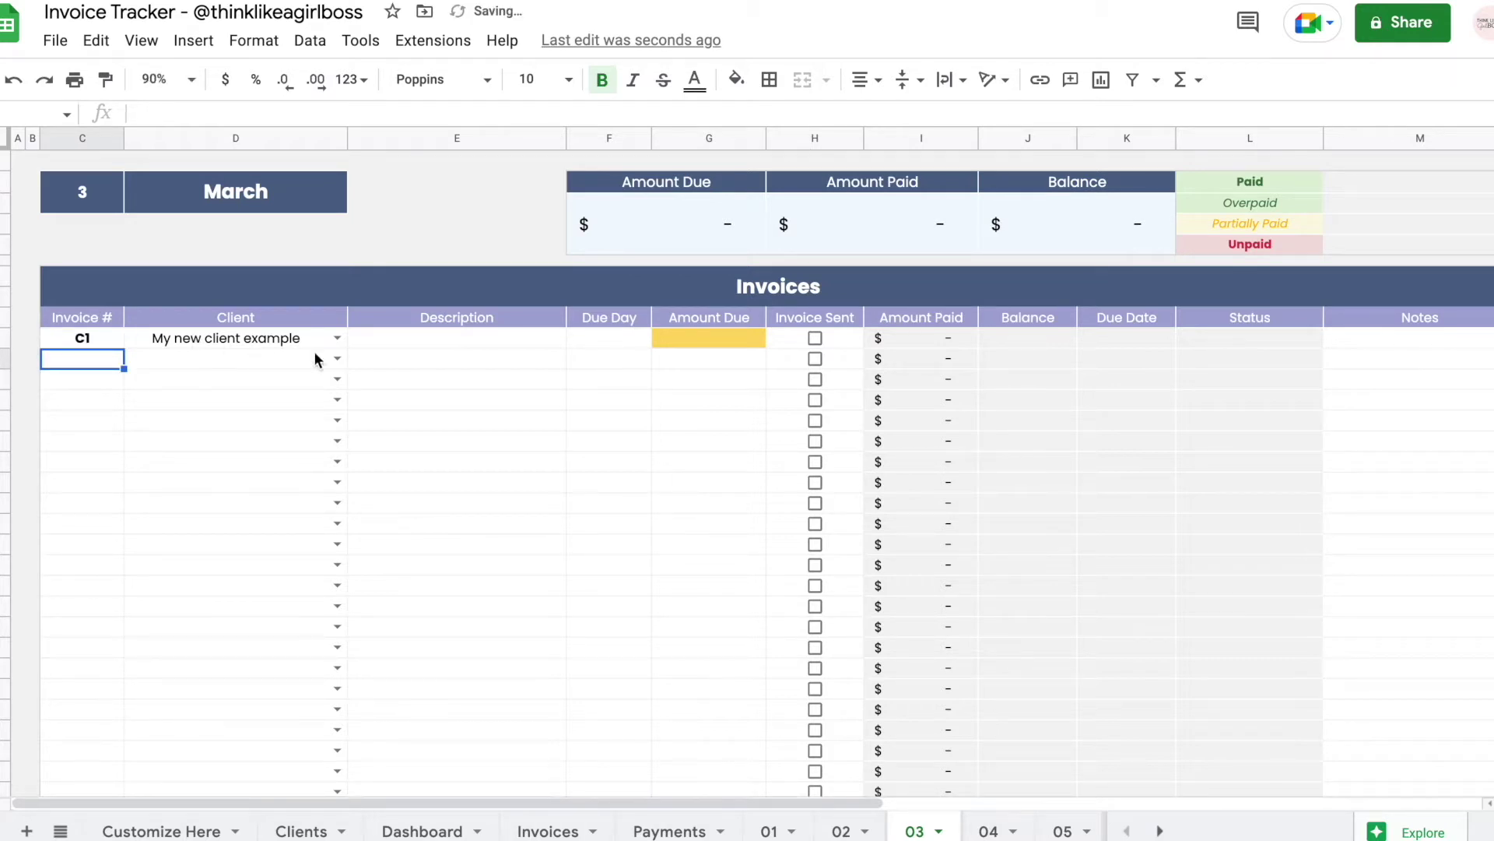
pyautogui.click(621, 338)
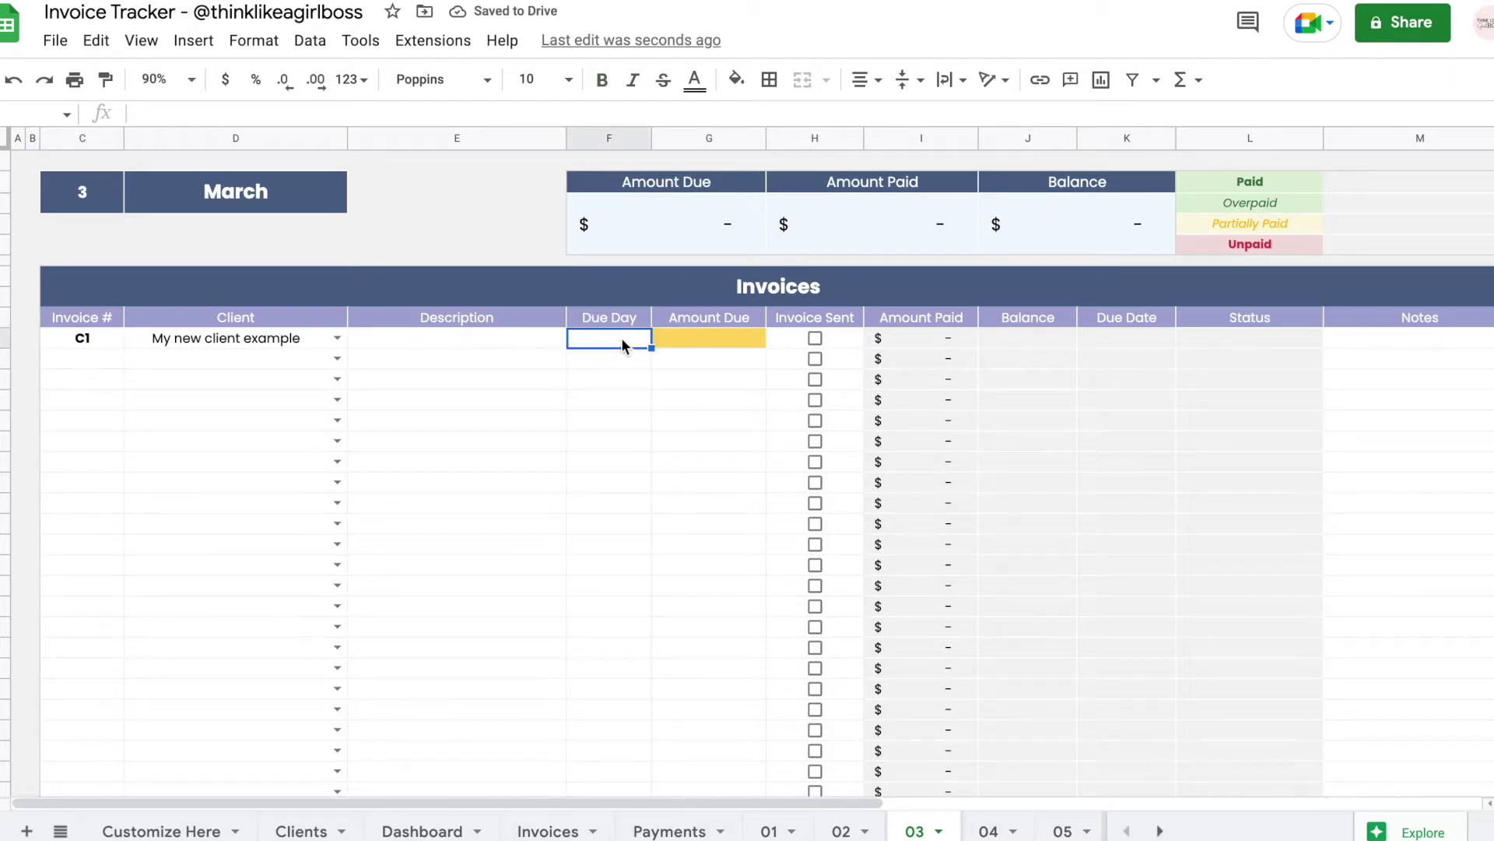
pyautogui.write('4')
pyautogui.press('Return')
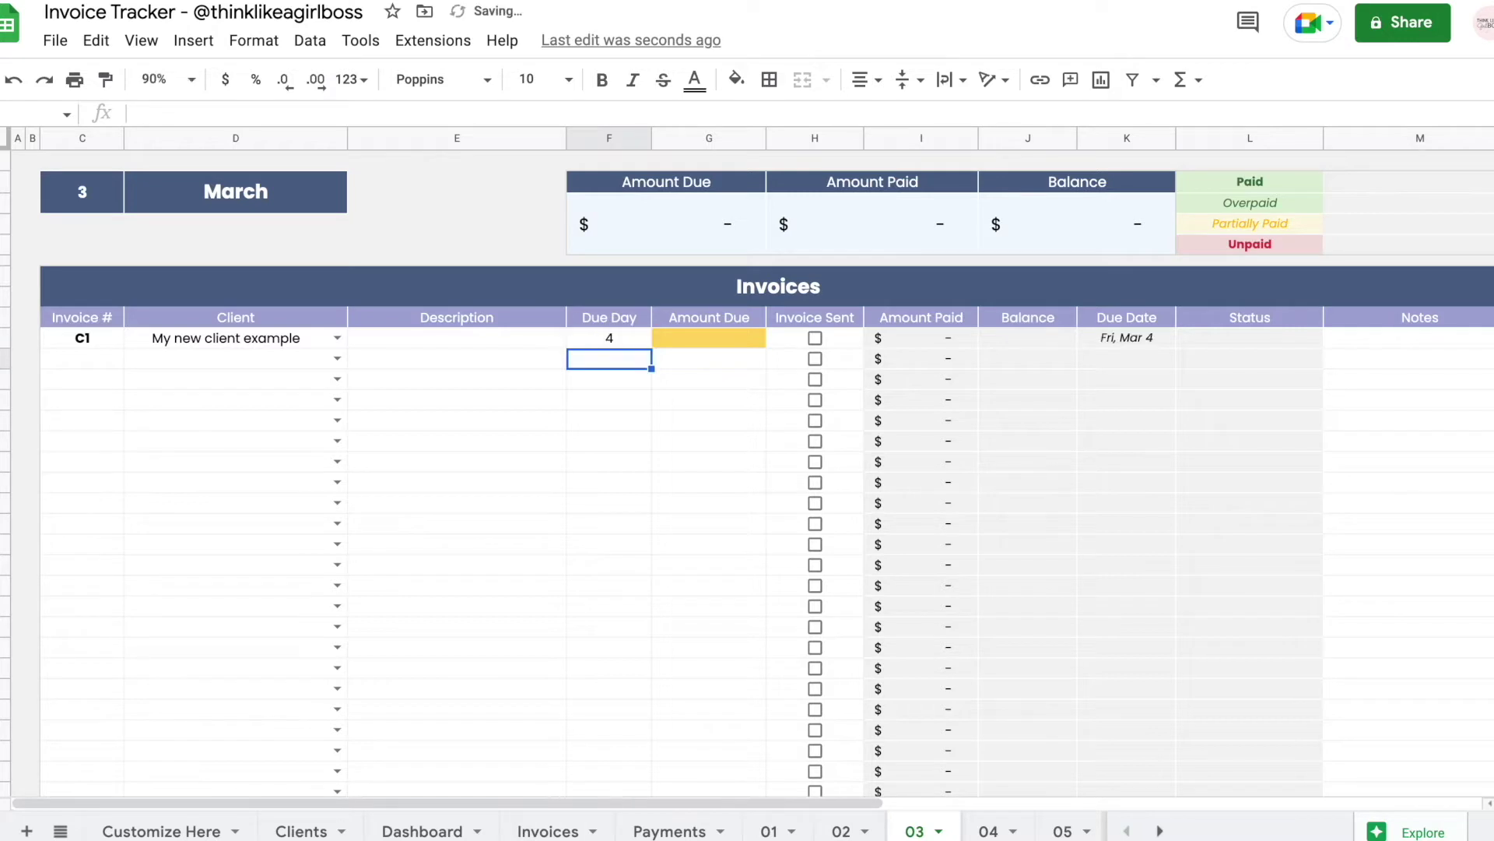
# - Examine the March invoice's due day and calculated due date, and check the year setting on the Customize Here sheet
pyautogui.click(617, 335)
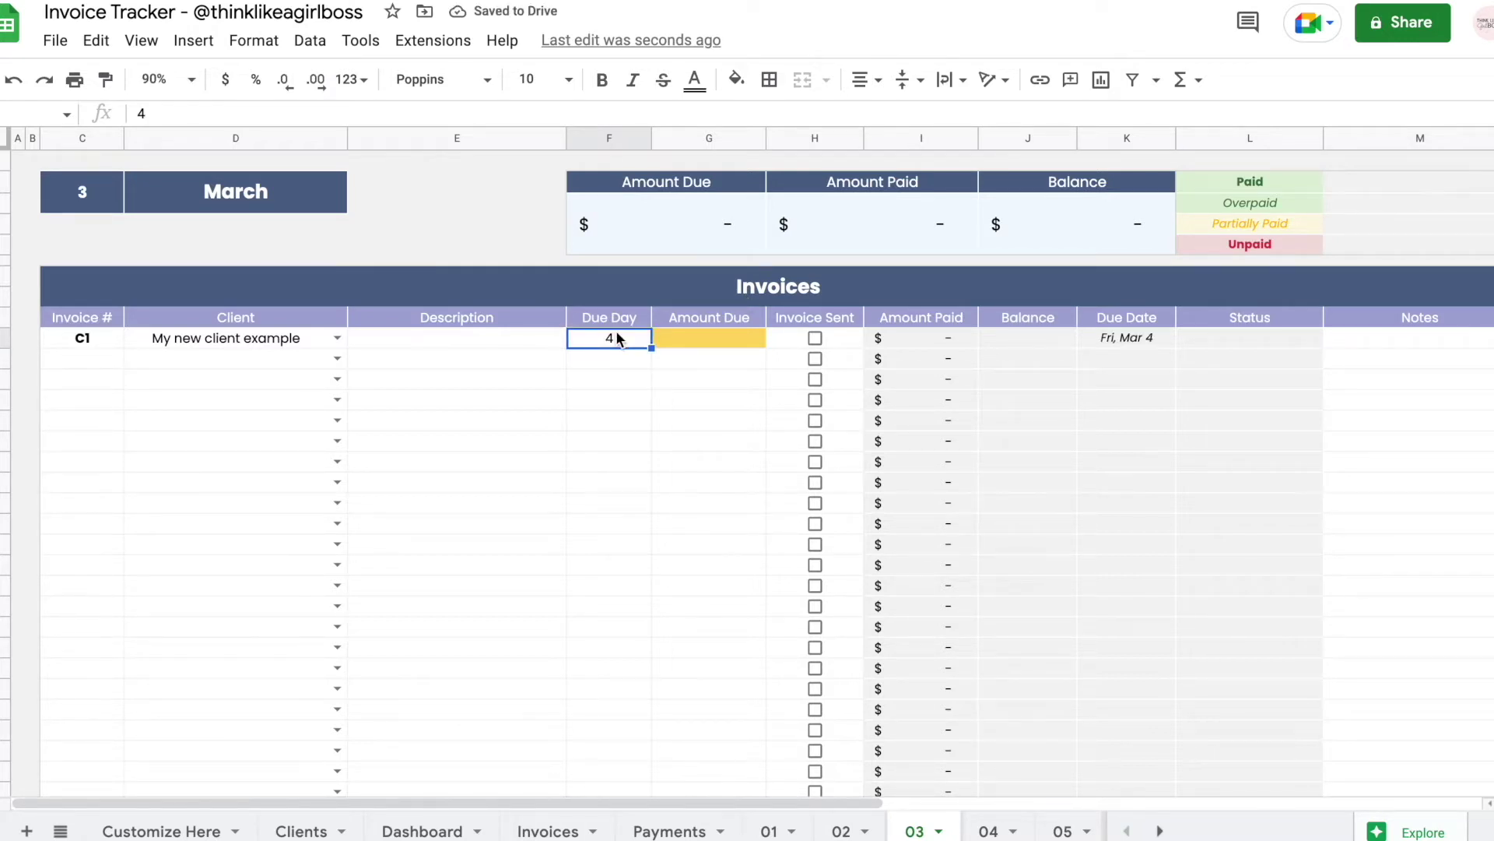
pyautogui.click(1150, 337)
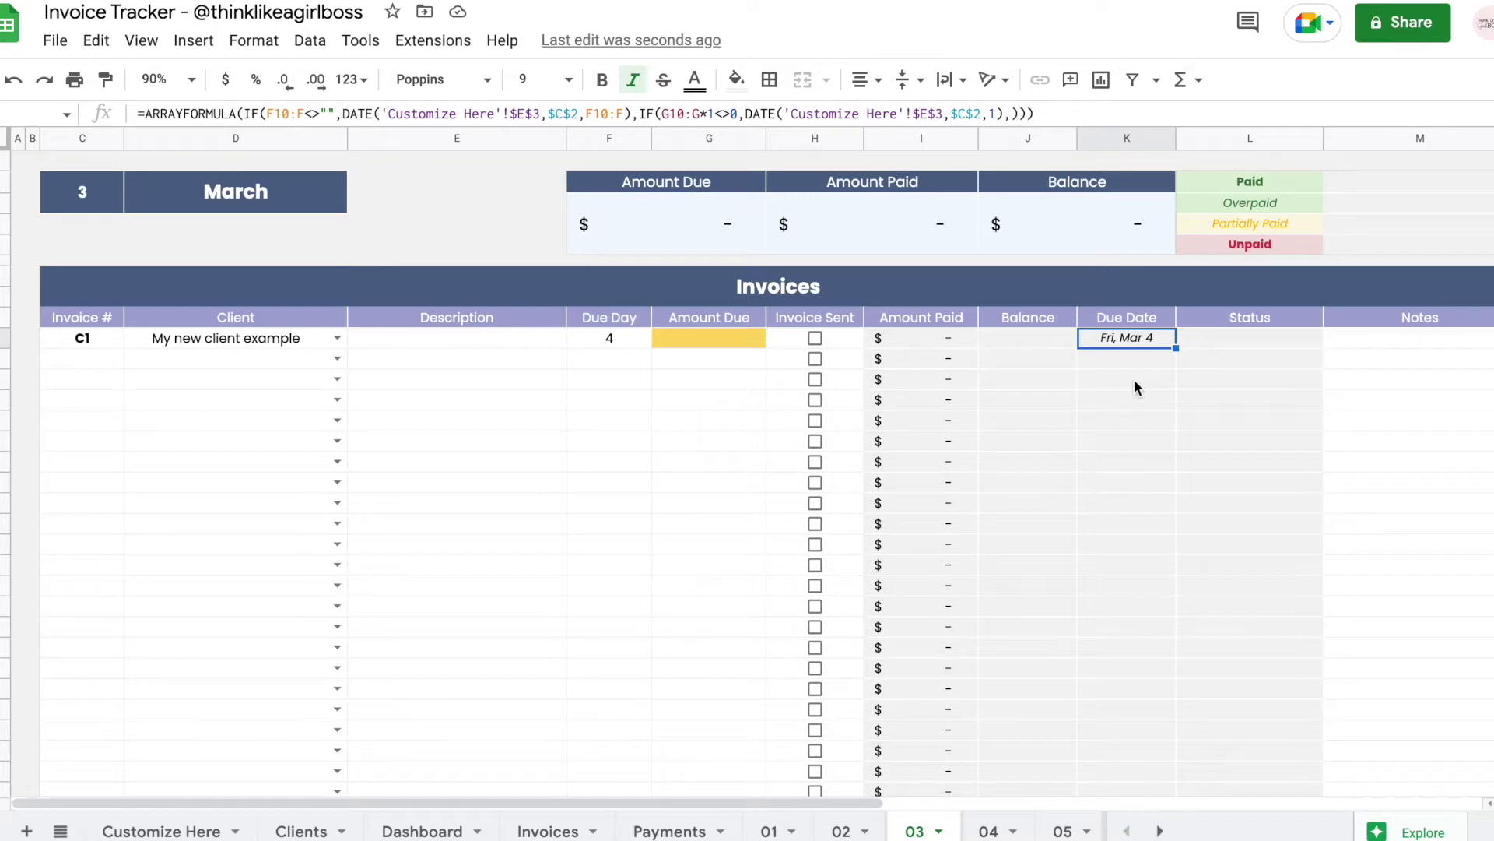
pyautogui.click(156, 829)
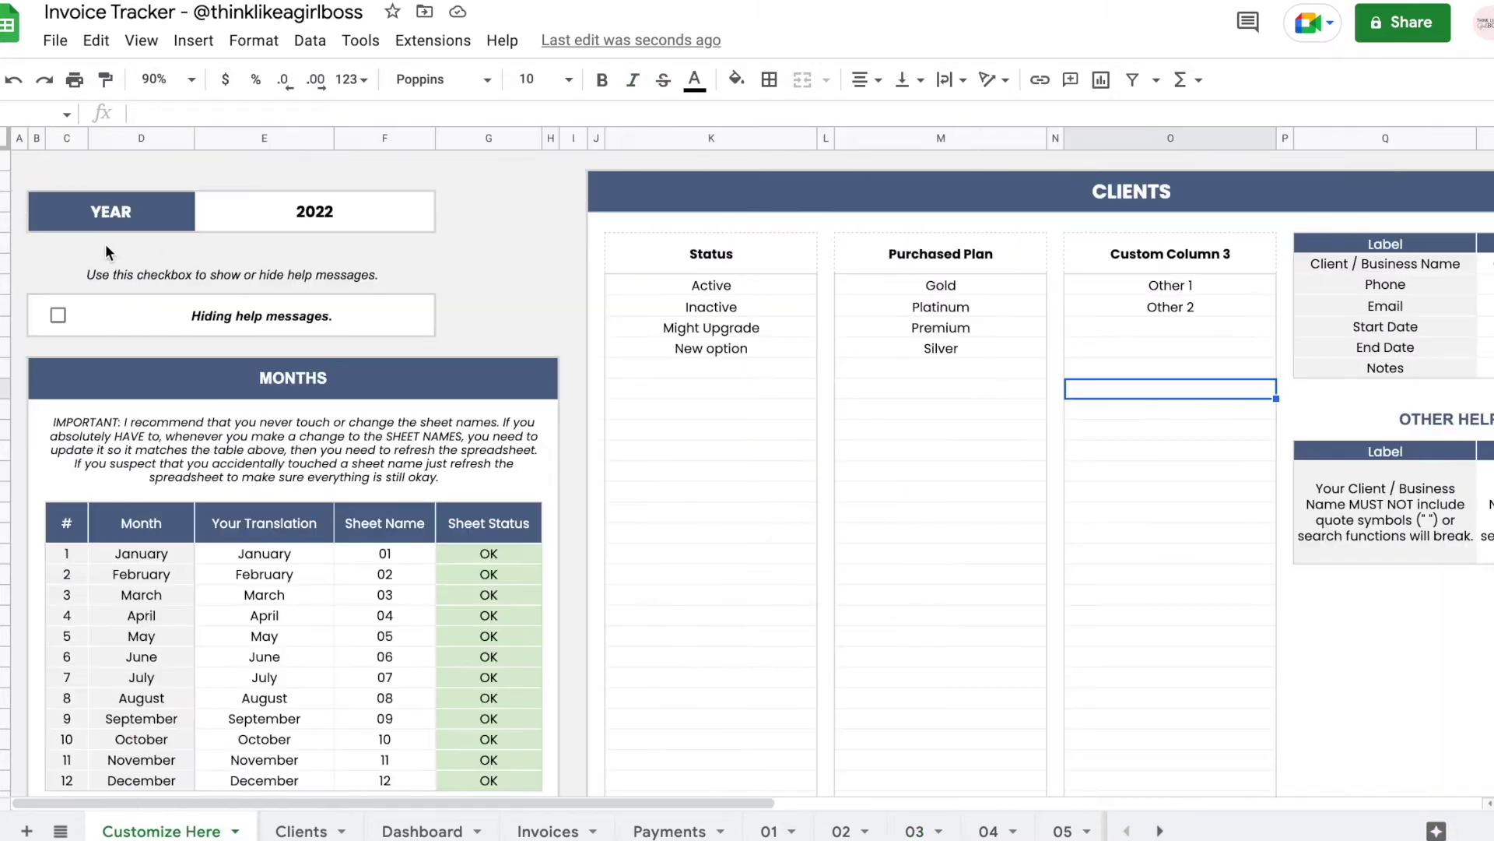
pyautogui.click(307, 185)
pyautogui.click(774, 830)
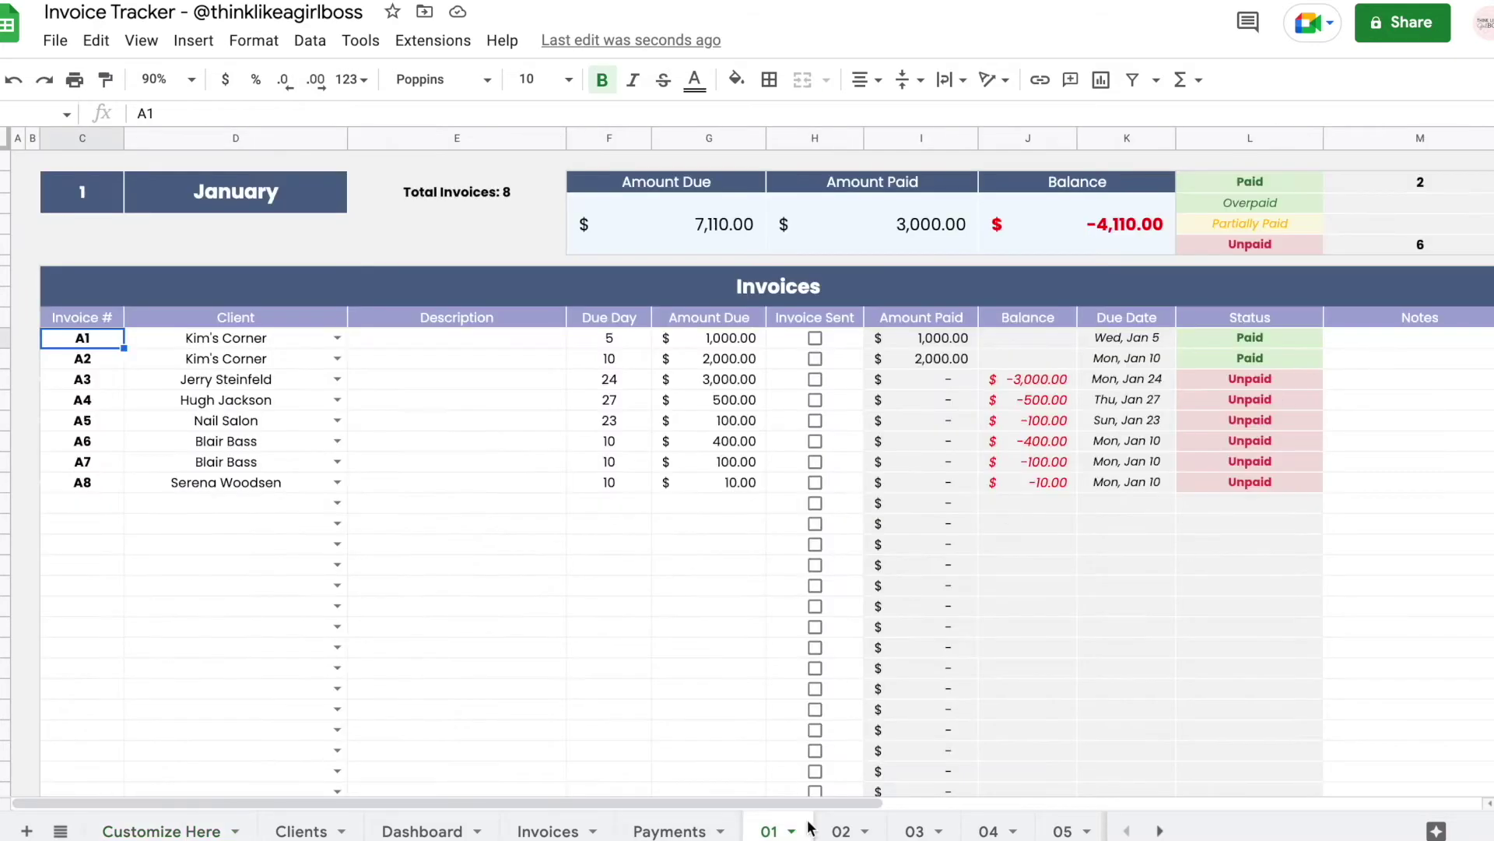
pyautogui.click(915, 830)
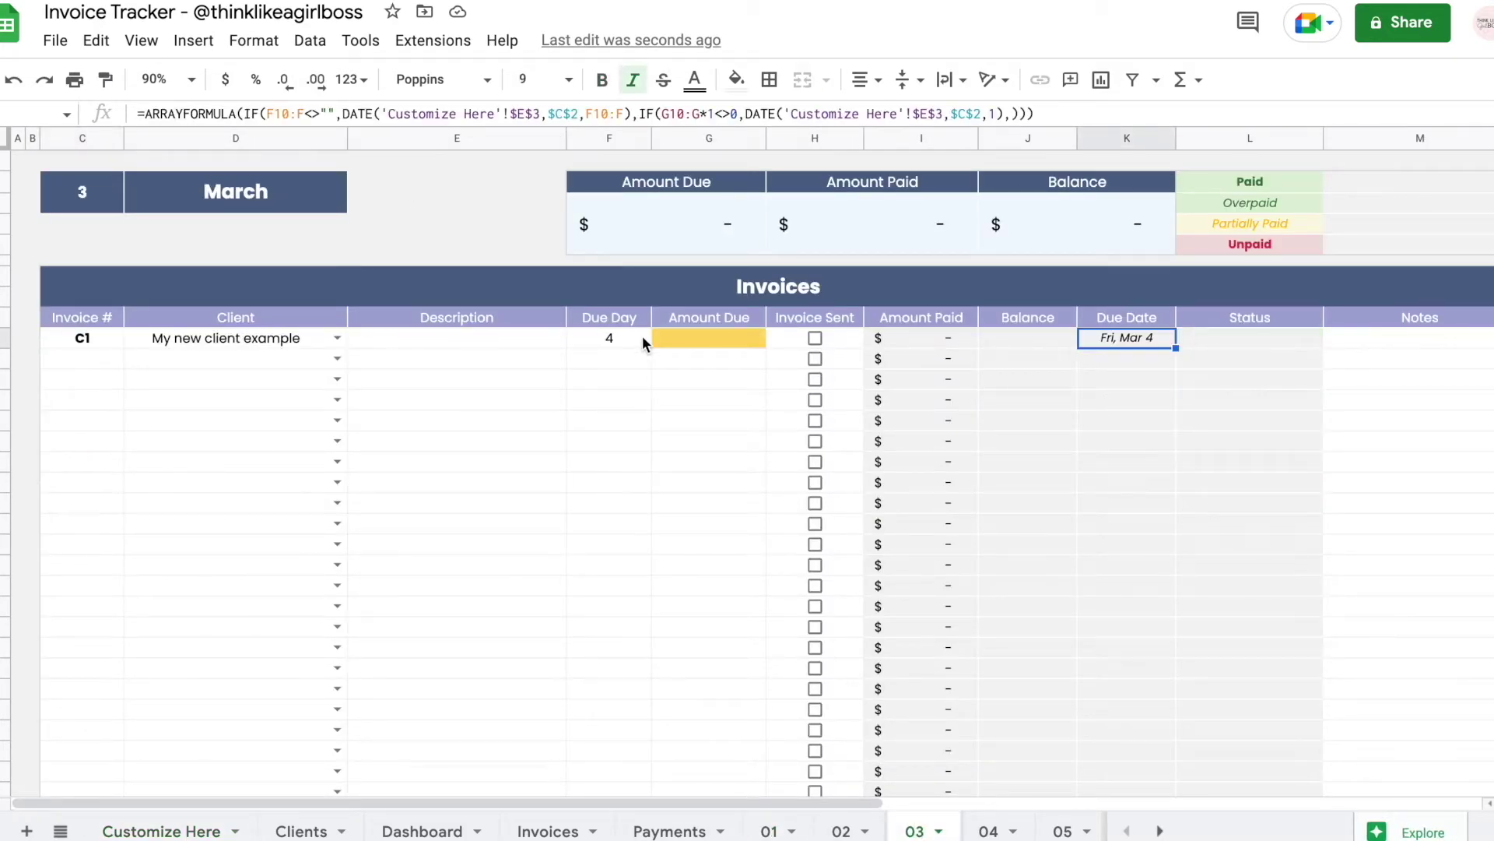
# - Set the Amount Due of March invoice C1 to 1000
pyautogui.click(630, 345)
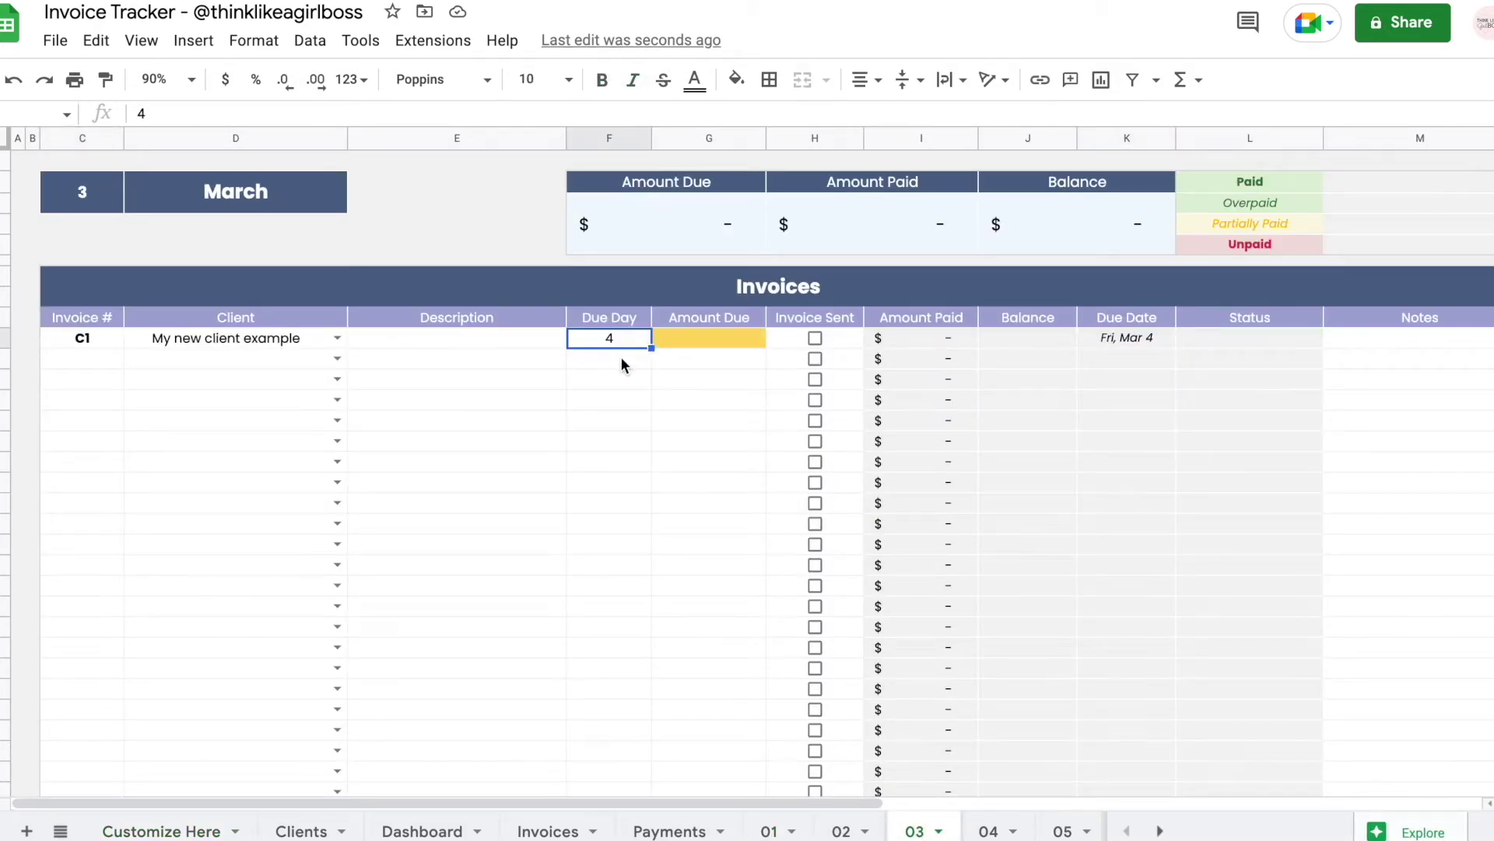
pyautogui.click(678, 340)
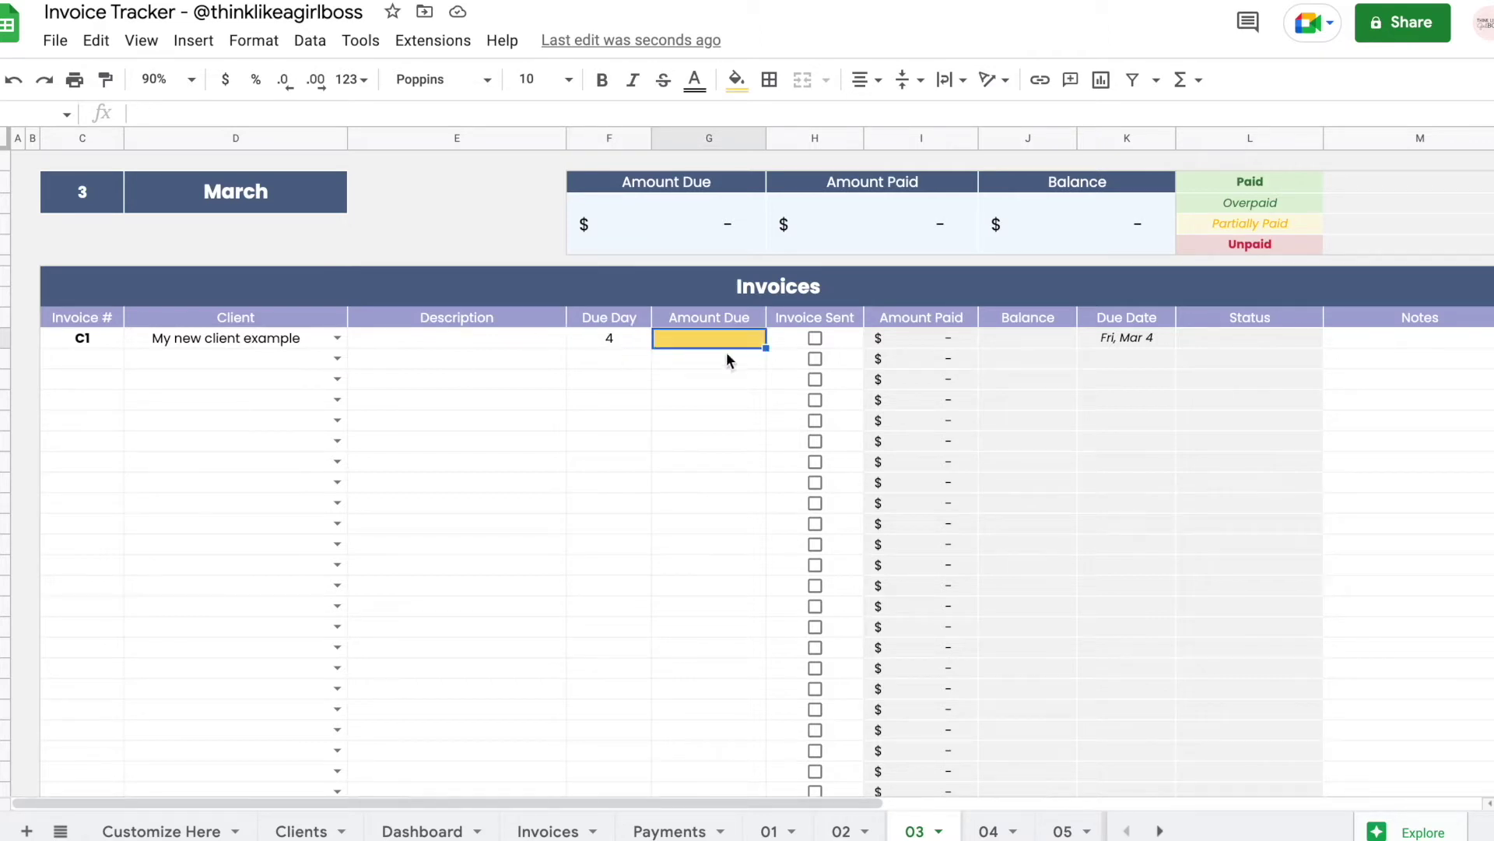
pyautogui.moveTo(78, 339); pyautogui.dragTo(613, 335)
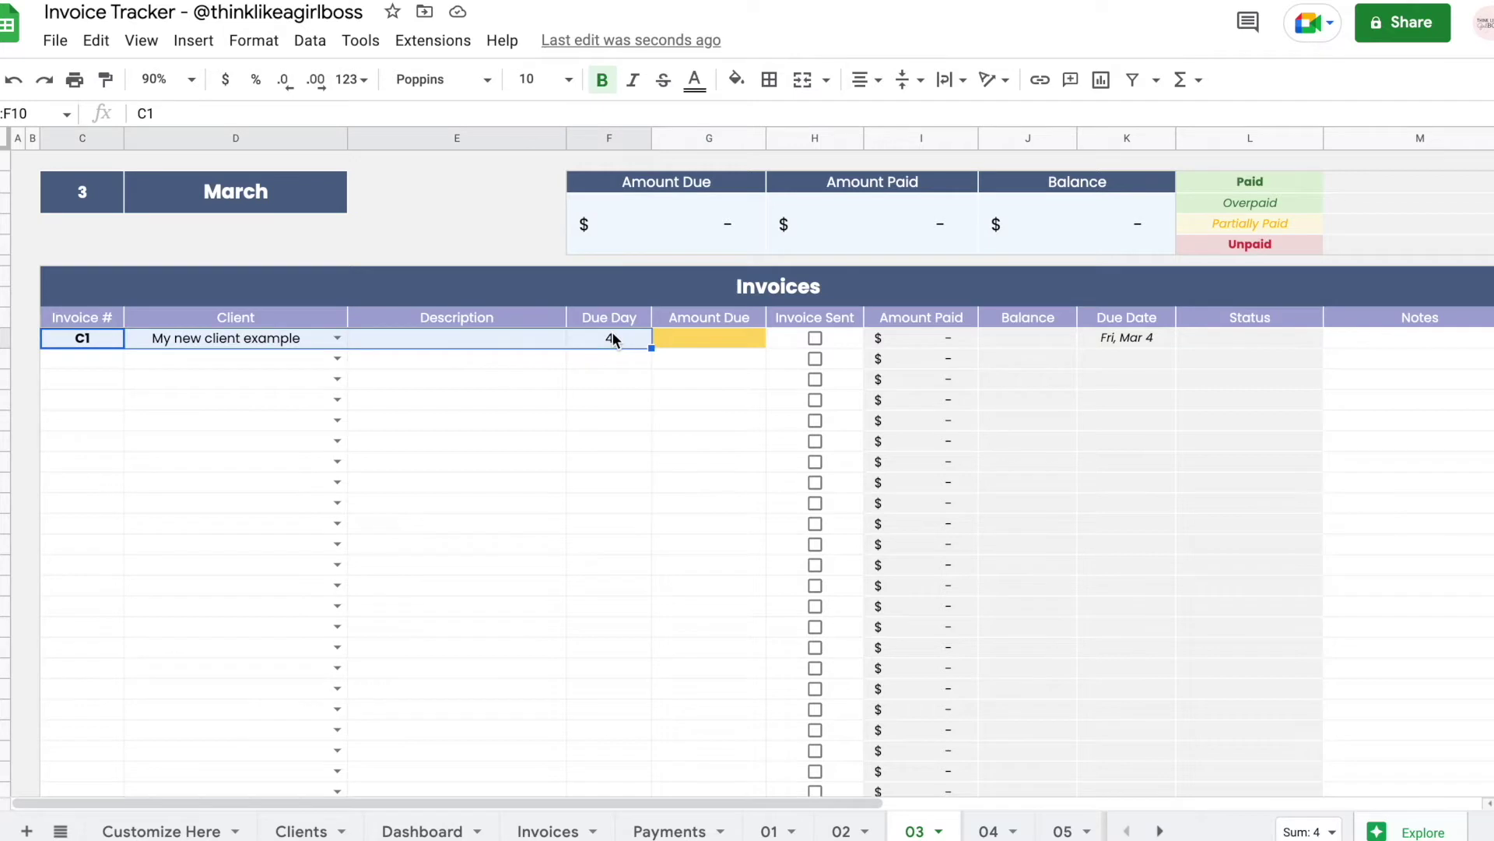
pyautogui.click(674, 339)
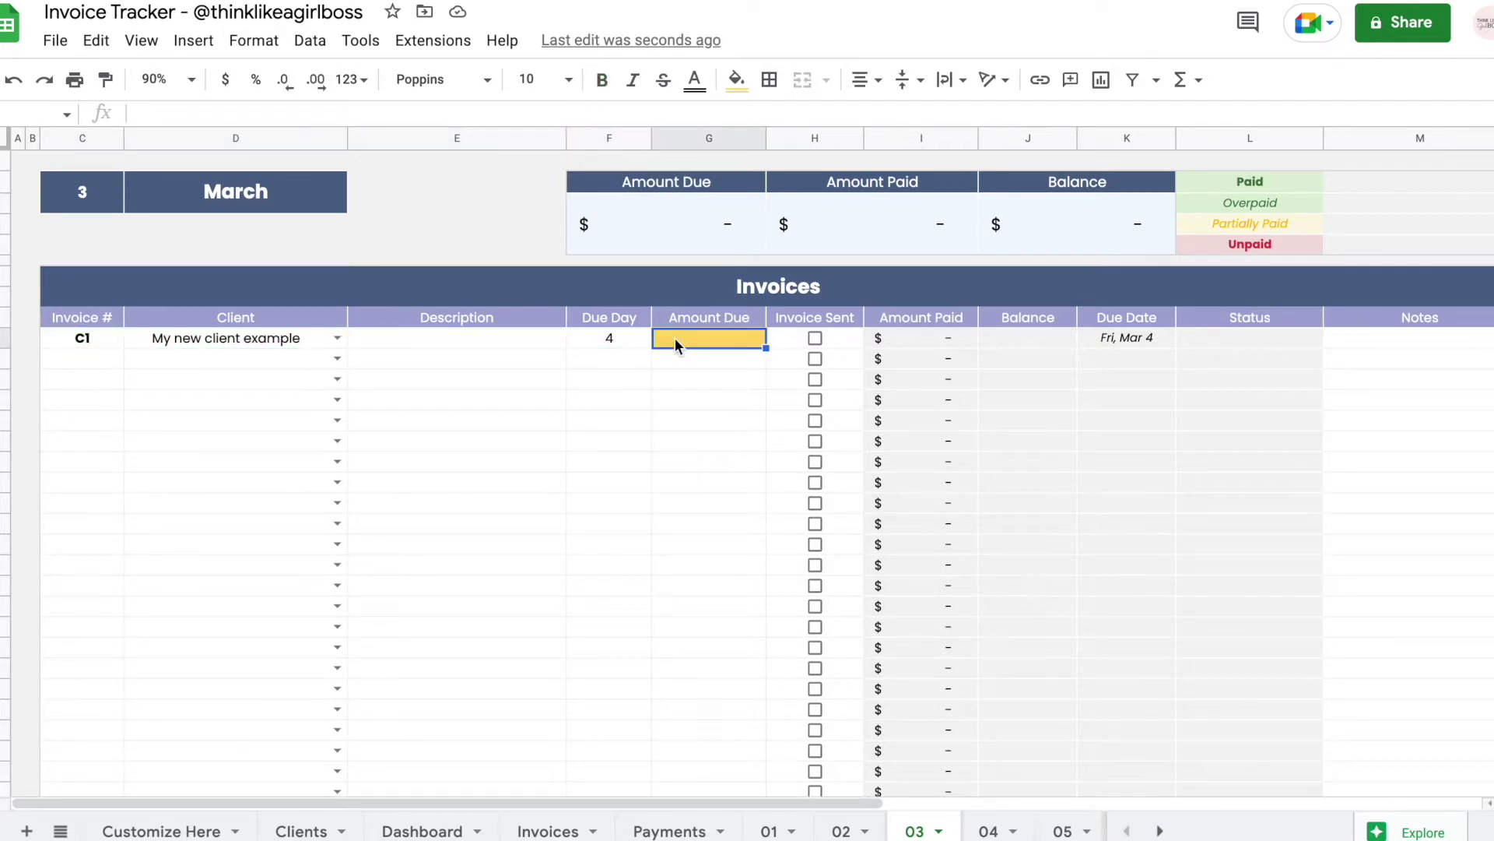
pyautogui.write('1000')
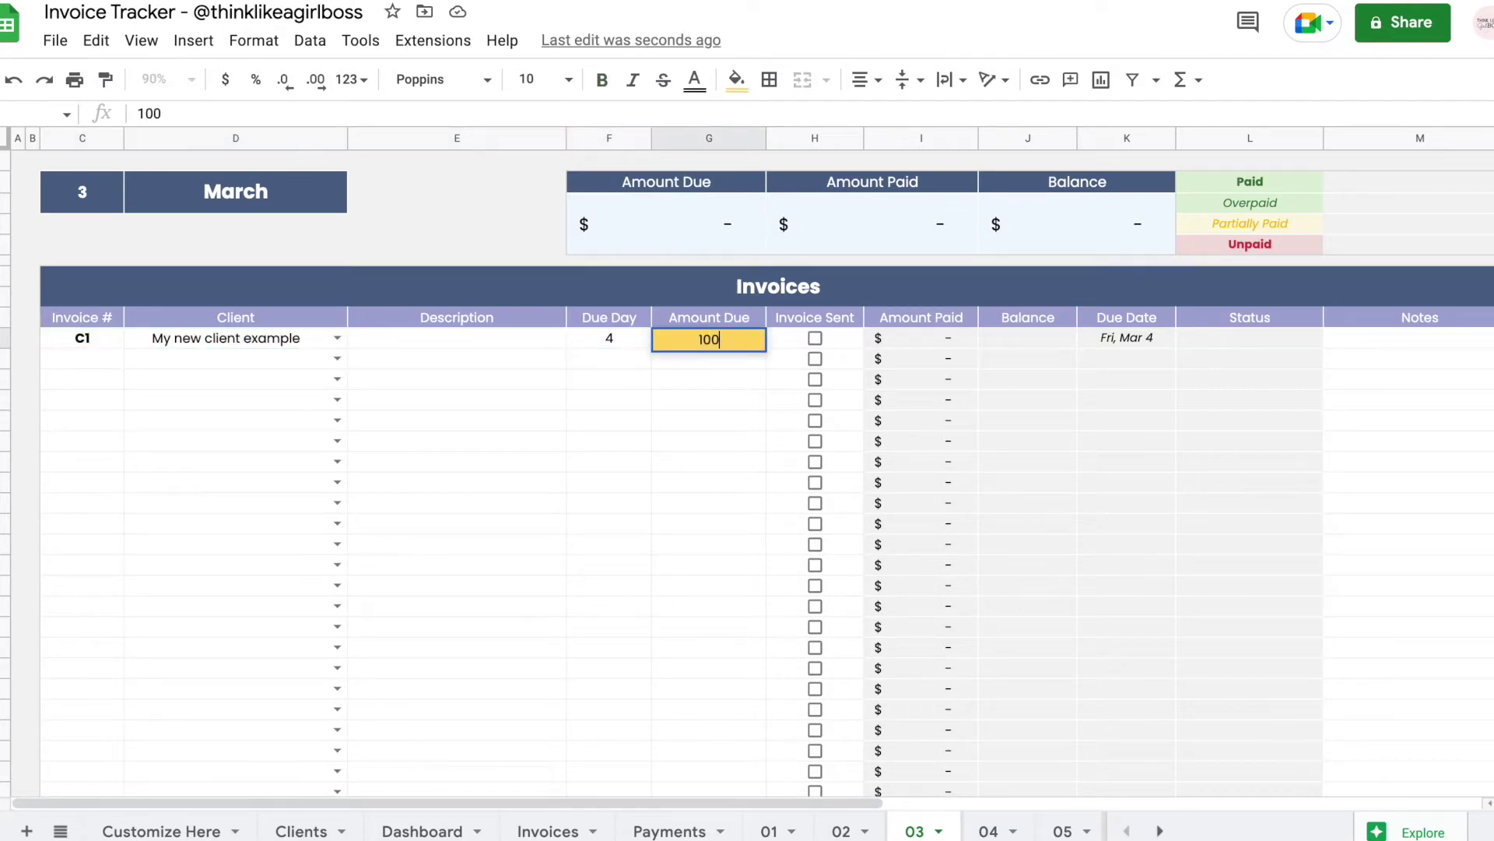
pyautogui.press('Return')
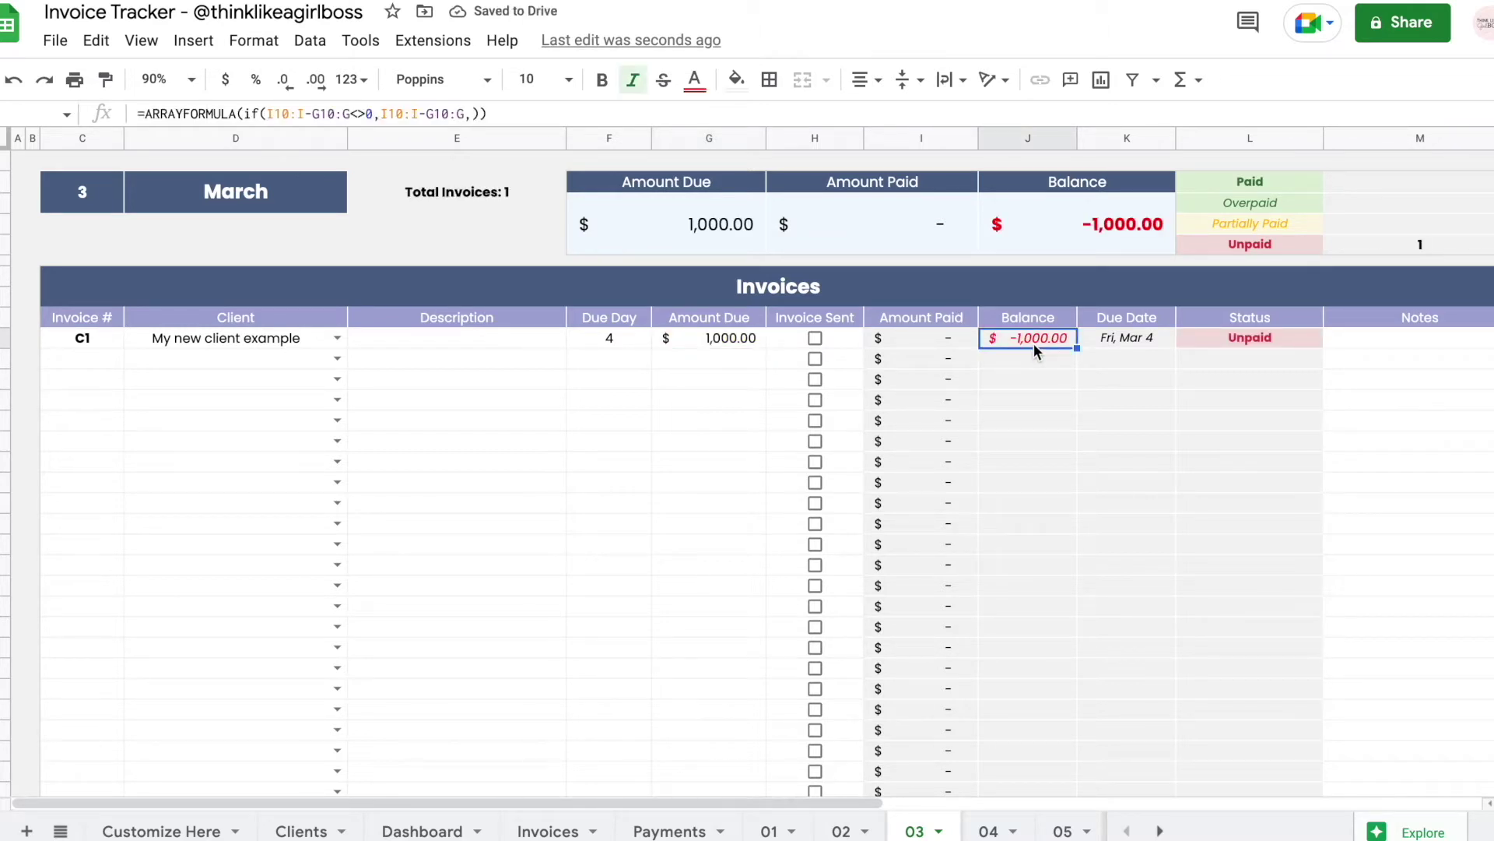
# - Examine invoice C1's Status and Amount Paid cells and the status counts in the March summary
pyautogui.click(1208, 340)
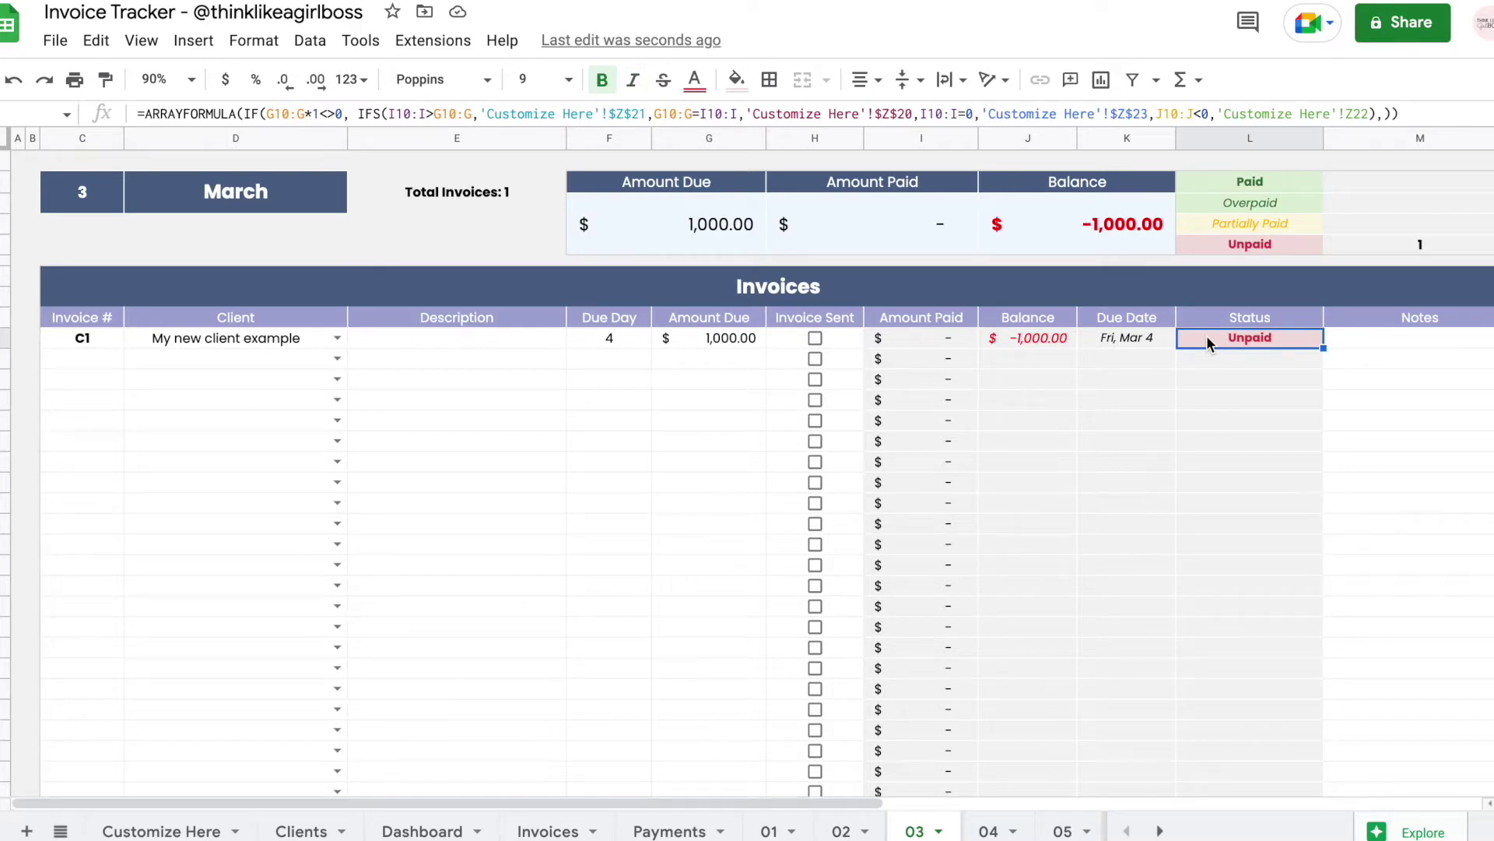
pyautogui.click(958, 343)
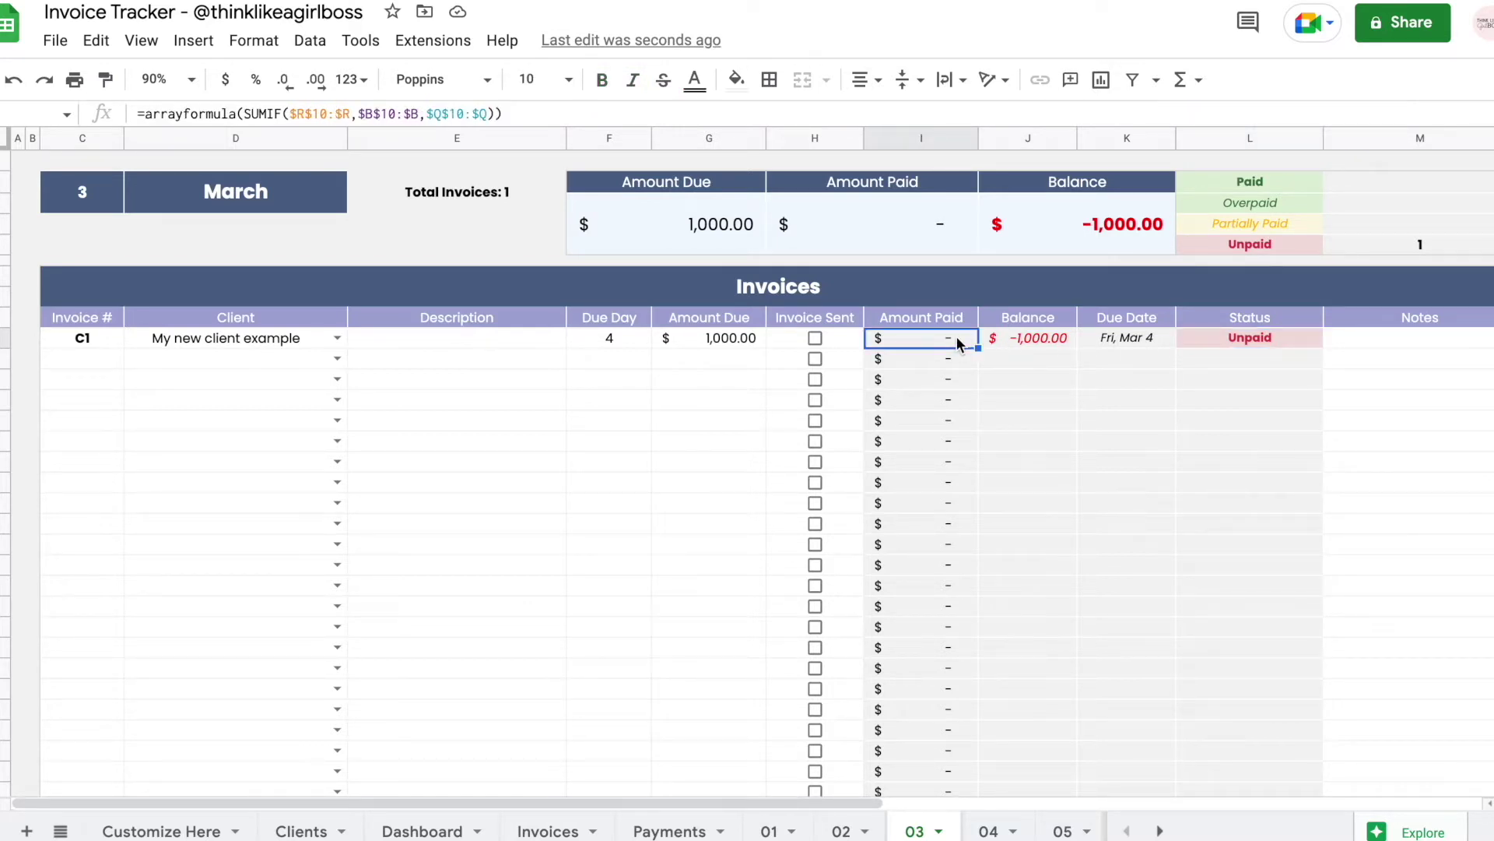
pyautogui.hscroll(1, 956, 334)
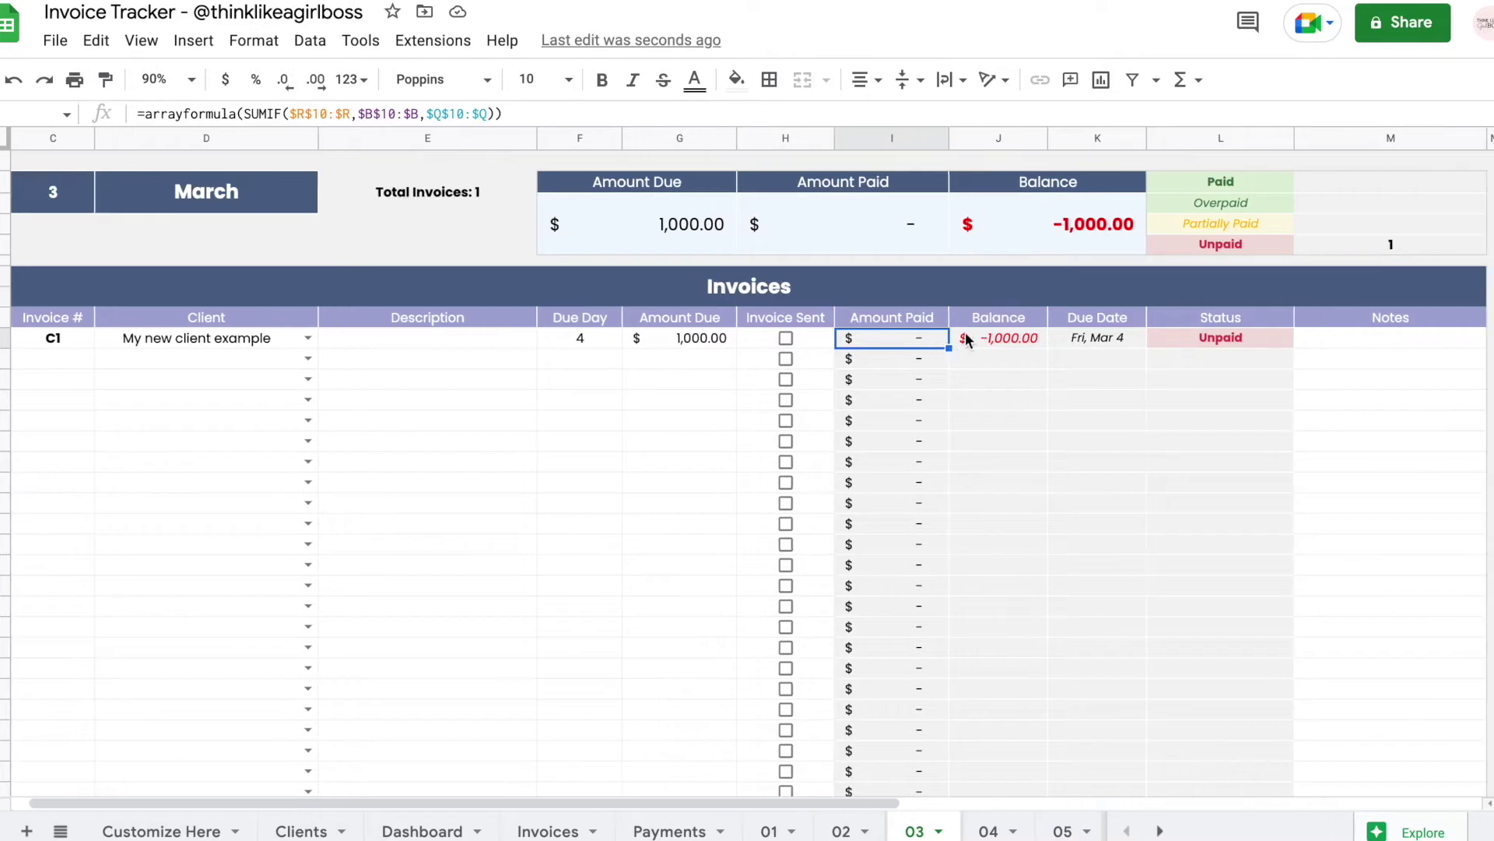
pyautogui.click(1371, 190)
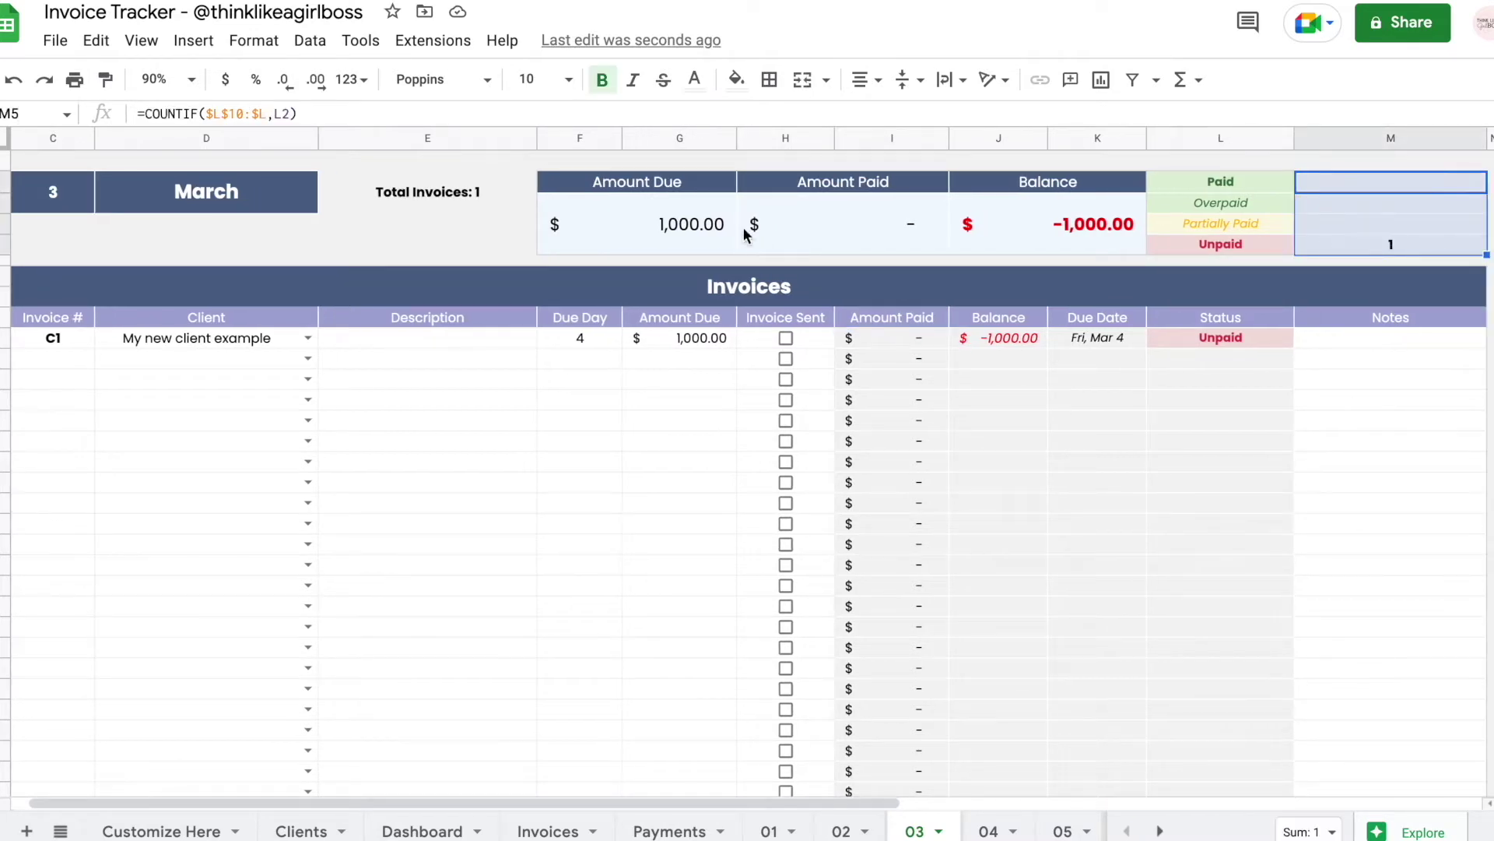
# - Examine the March summary's amount due, amount paid, balance, status counts and total invoices
pyautogui.click(700, 224)
pyautogui.click(896, 227)
pyautogui.click(1035, 222)
pyautogui.moveTo(1334, 182); pyautogui.dragTo(1334, 246)
pyautogui.moveTo(1237, 189); pyautogui.dragTo(1199, 241)
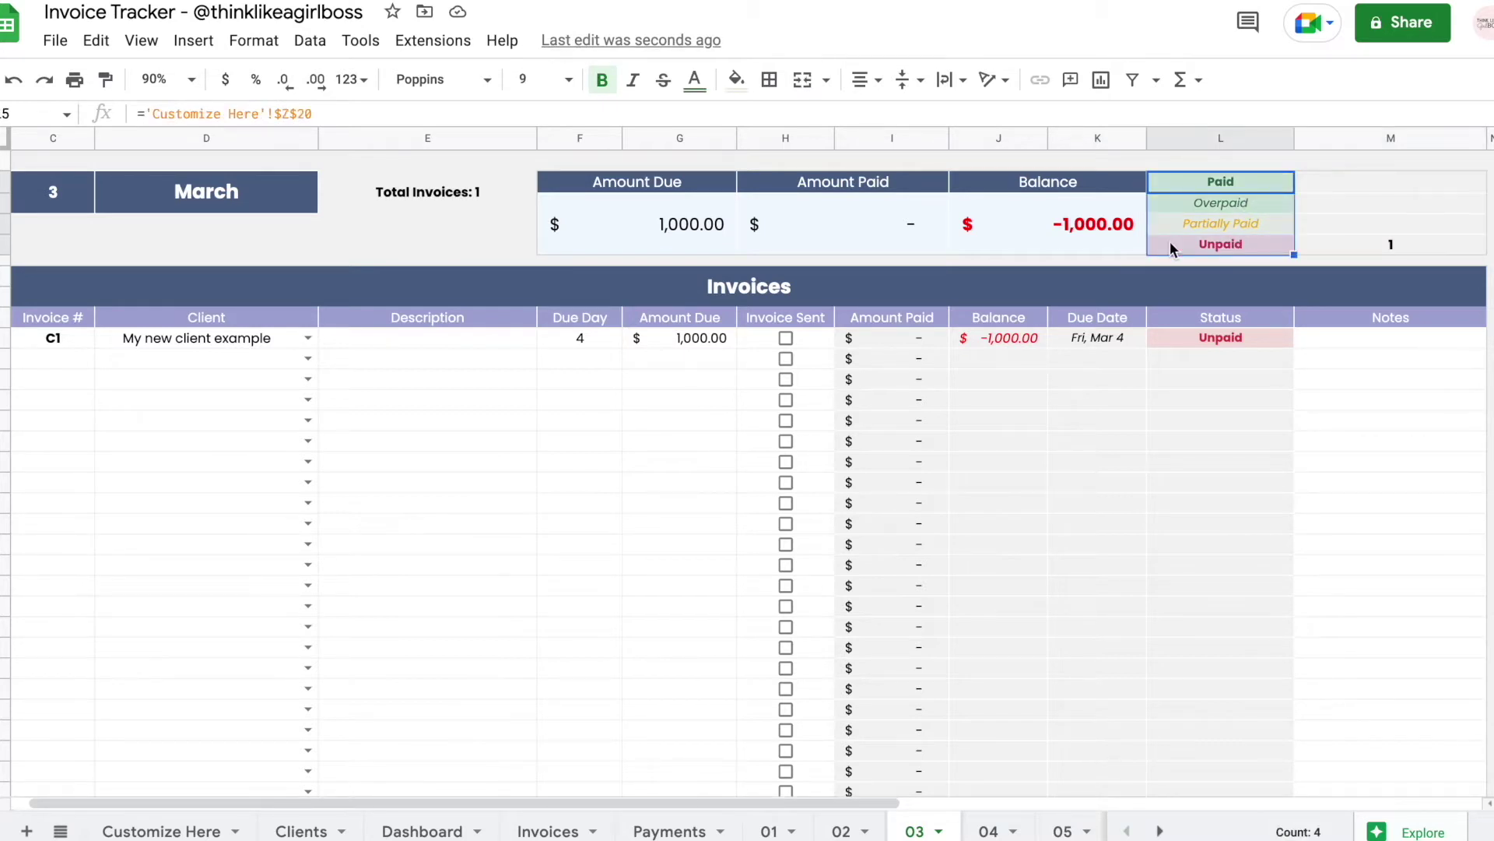
pyautogui.click(430, 194)
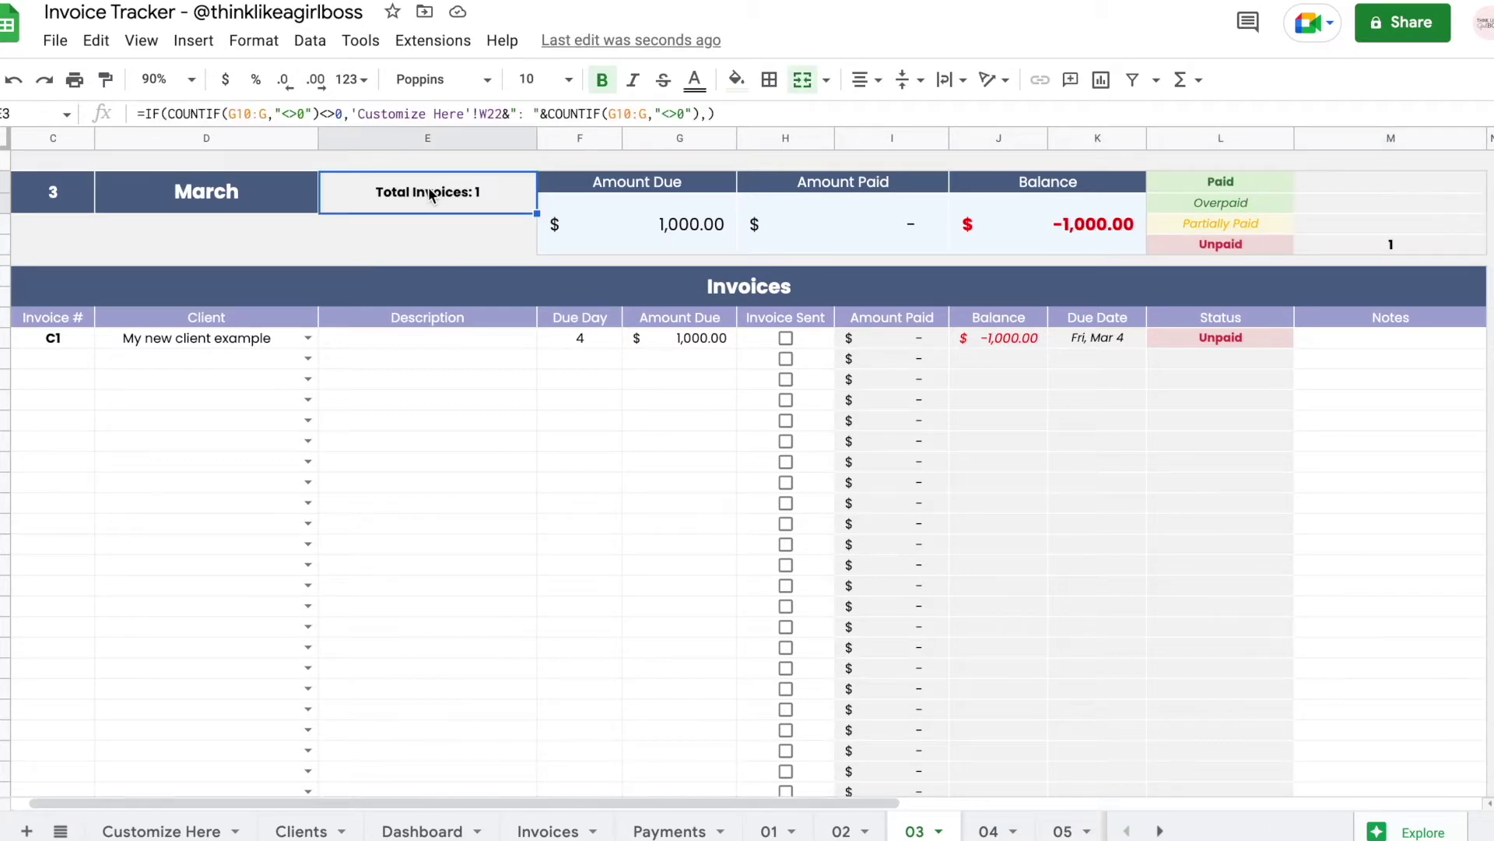
# - Mark the first three rows of the March table as Invoice Sent, and clear those marks again
pyautogui.click(786, 340)
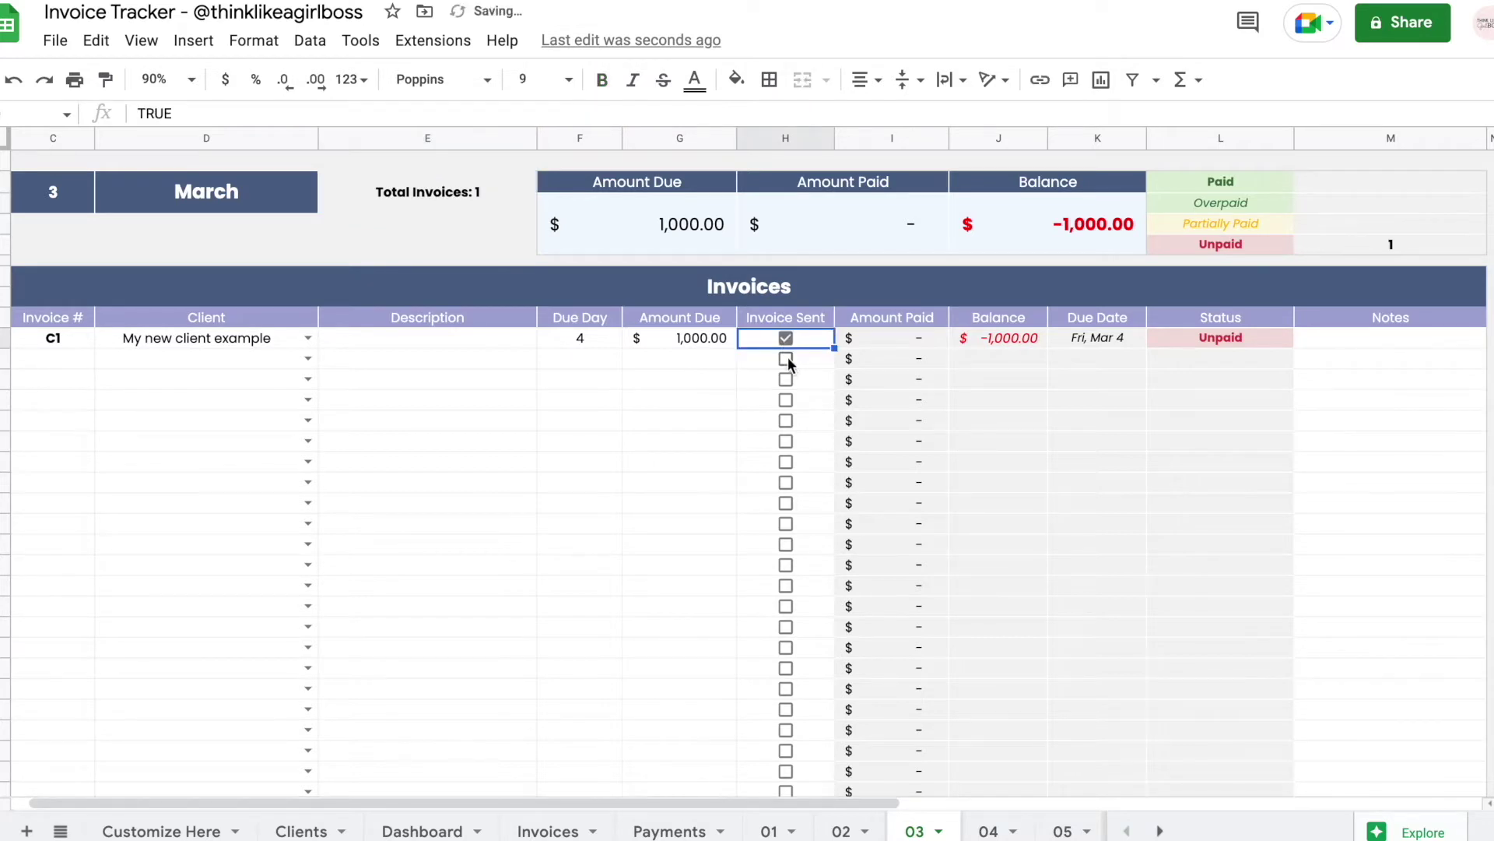
pyautogui.click(786, 360)
pyautogui.click(786, 381)
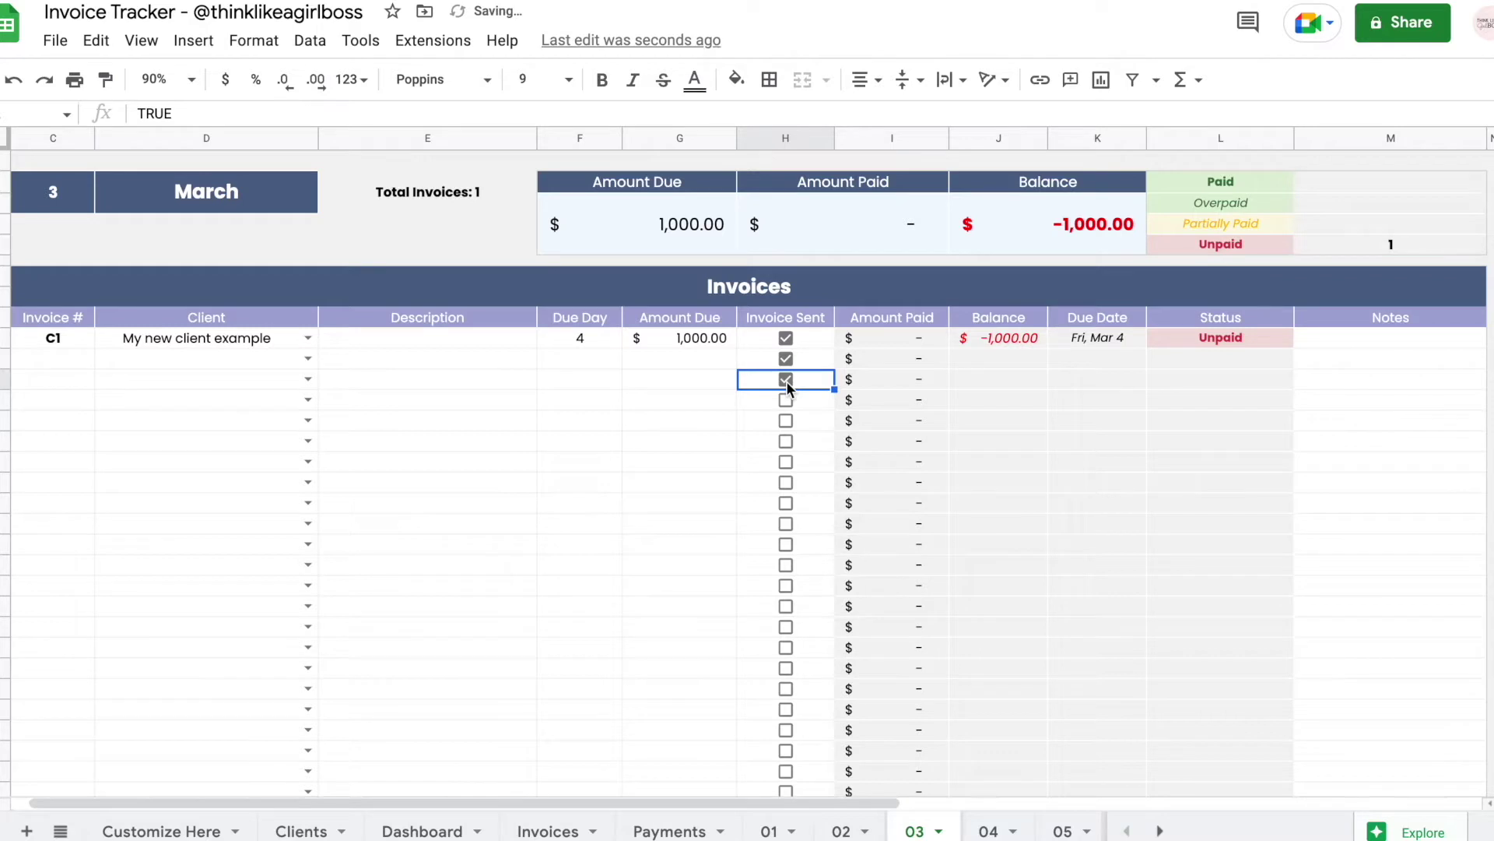
pyautogui.click(787, 381)
pyautogui.click(786, 360)
pyautogui.click(787, 339)
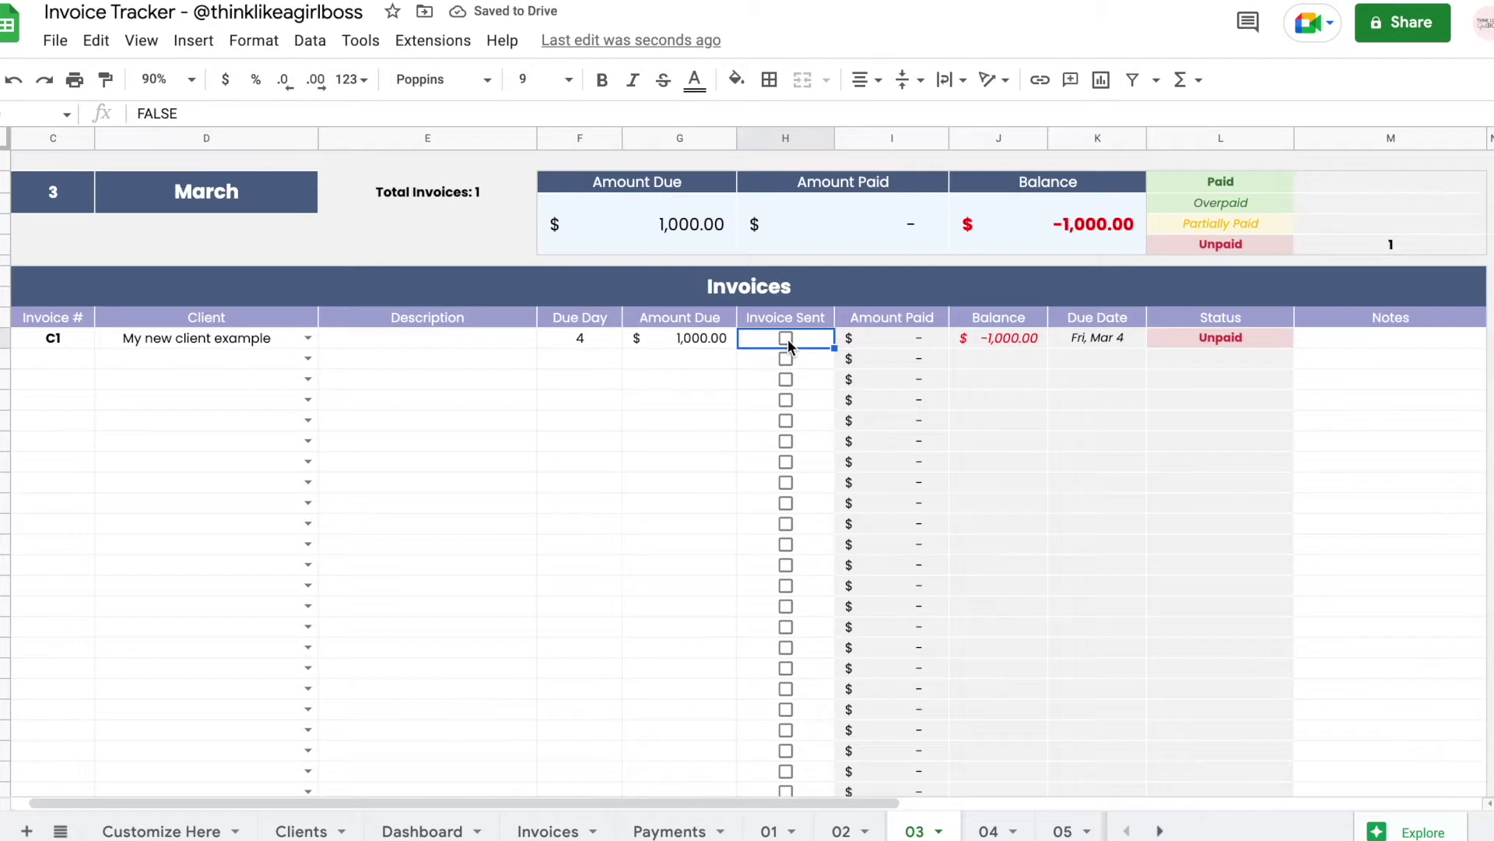
# - Examine the column headers of the March invoice table from Invoice # through Notes
pyautogui.click(780, 319)
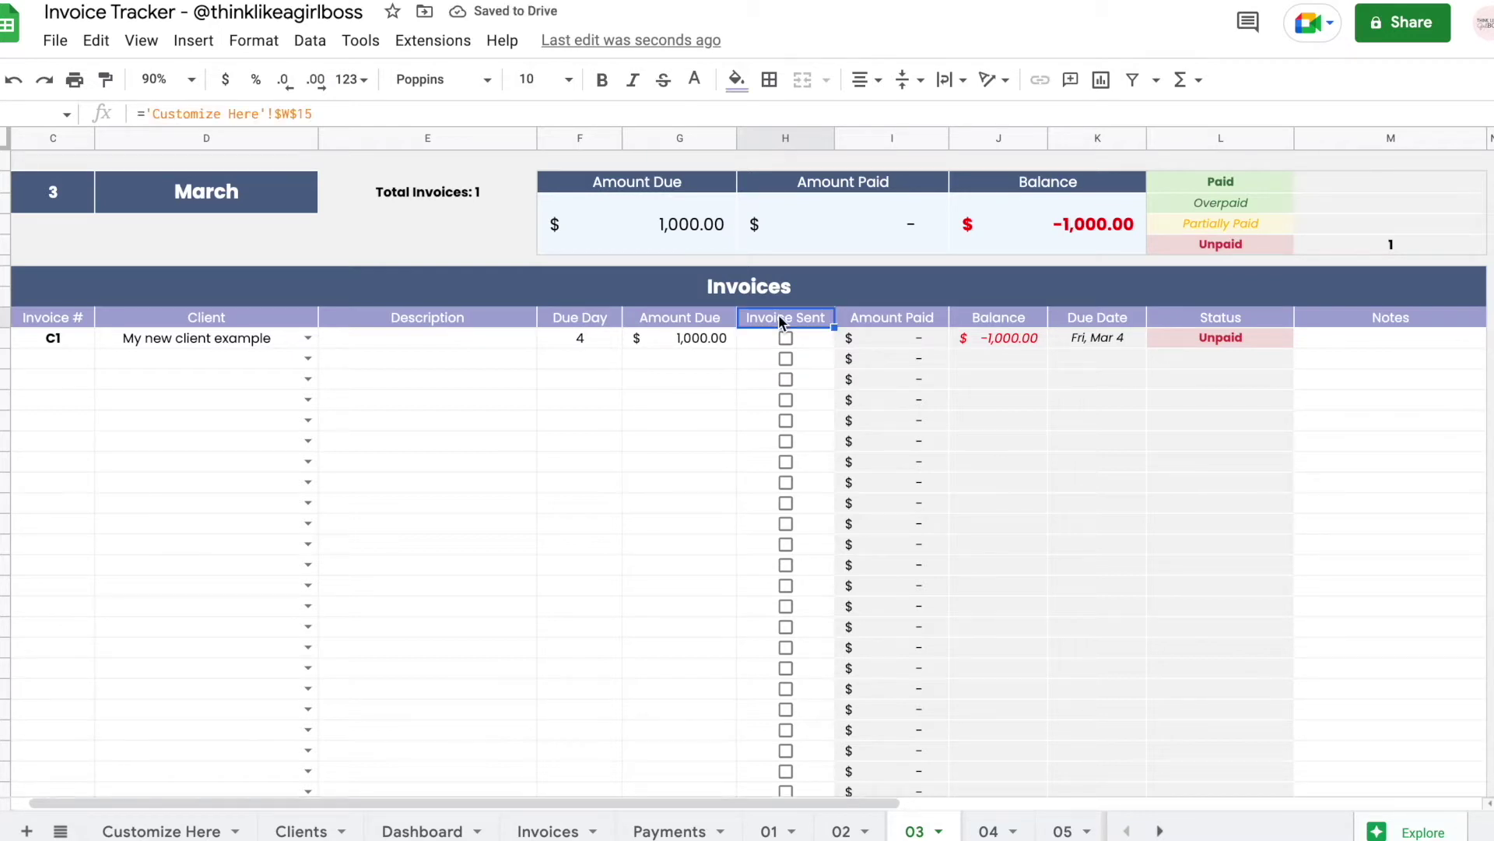
pyautogui.hscroll(-1, 107, 323)
pyautogui.click(107, 320)
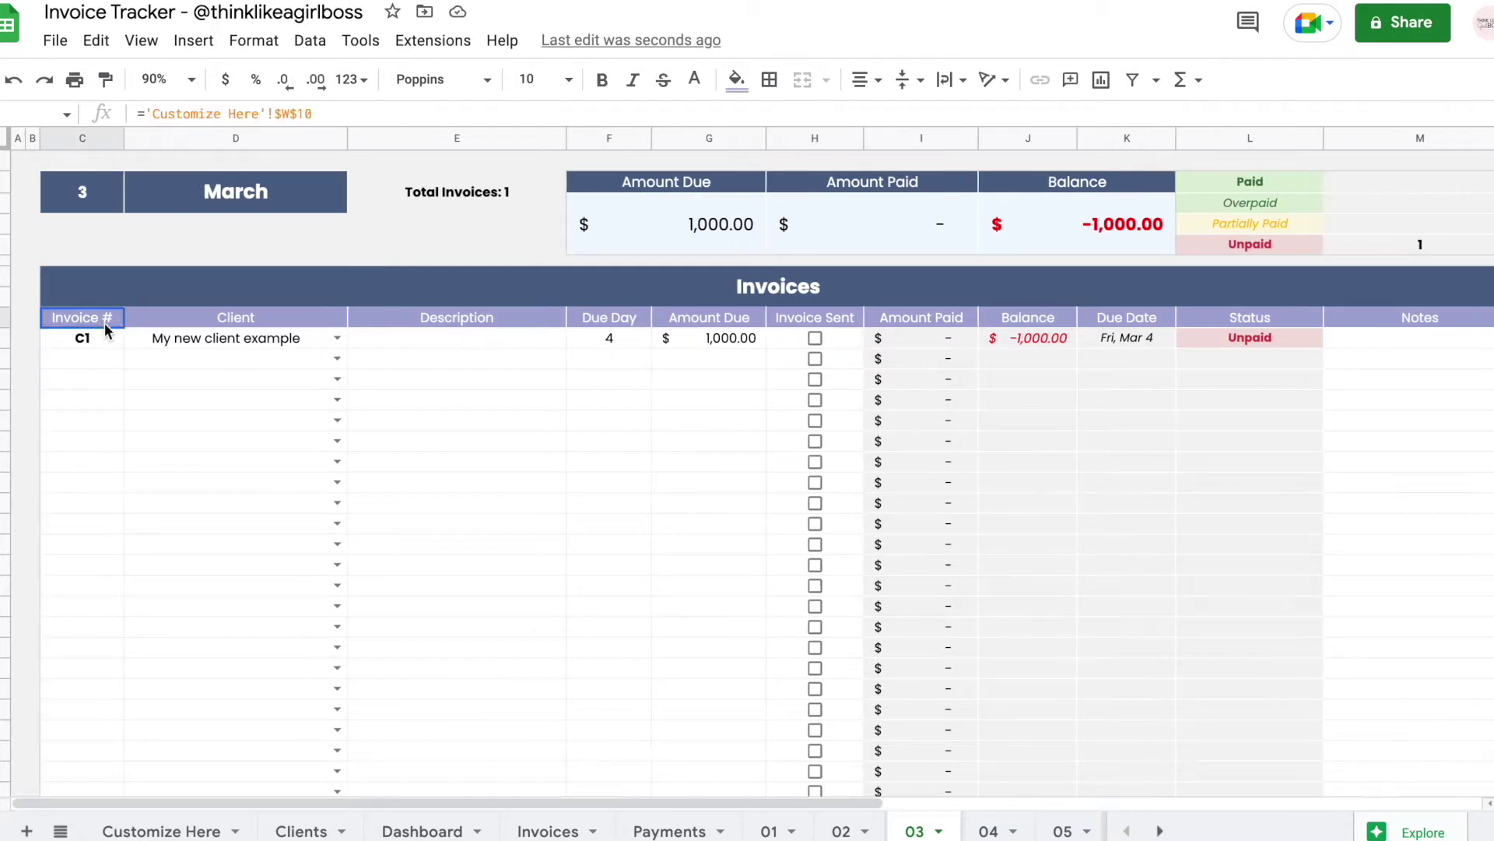
pyautogui.keyDown('shift'); pyautogui.click(1378, 321); pyautogui.keyUp('shift')
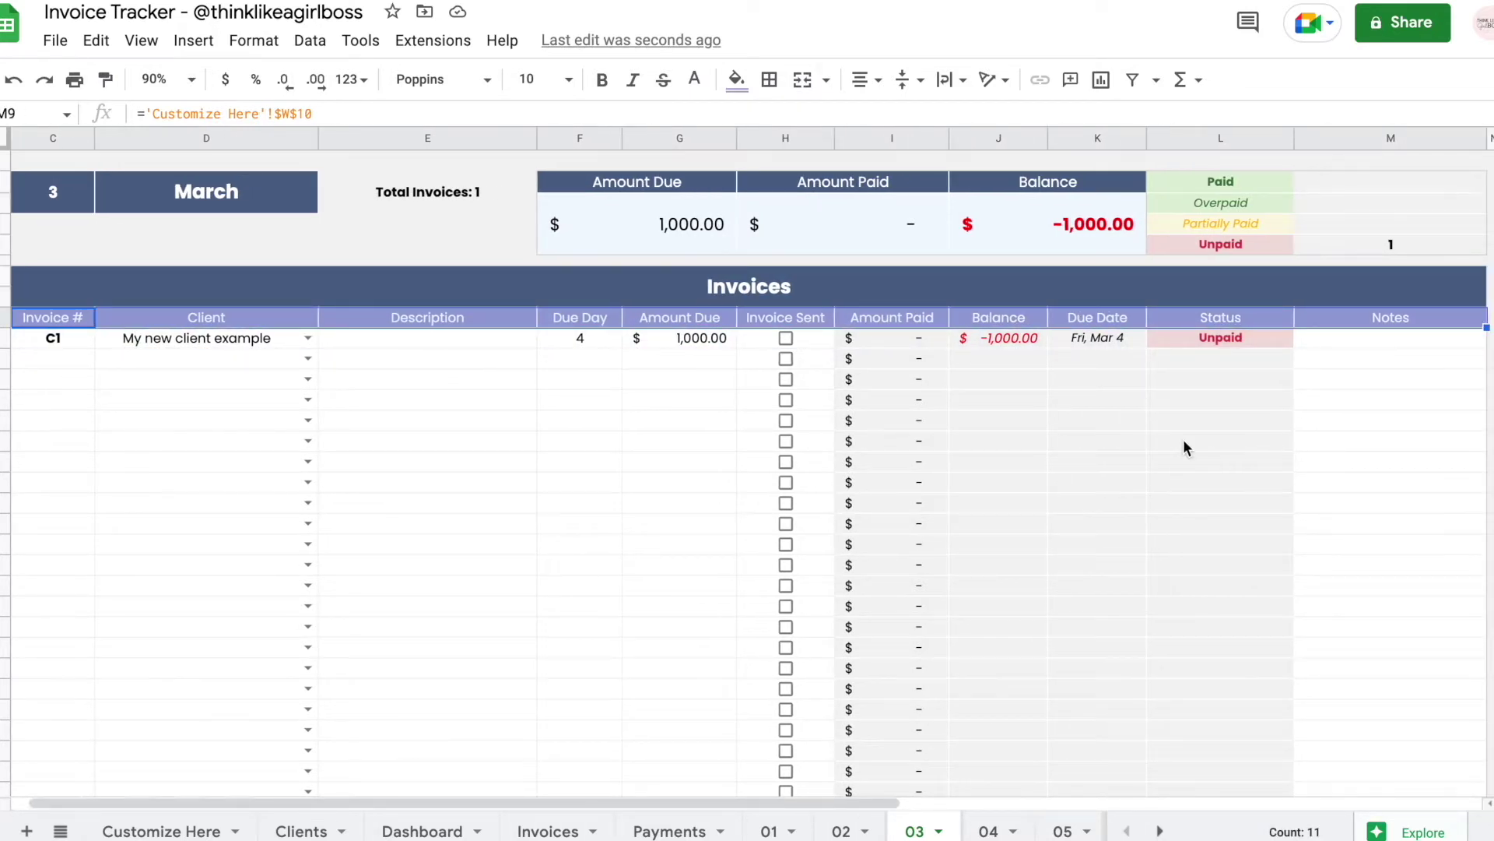
# - Review the invoice, invoice payment and status label translations on the Customize Here sheet
pyautogui.click(157, 828)
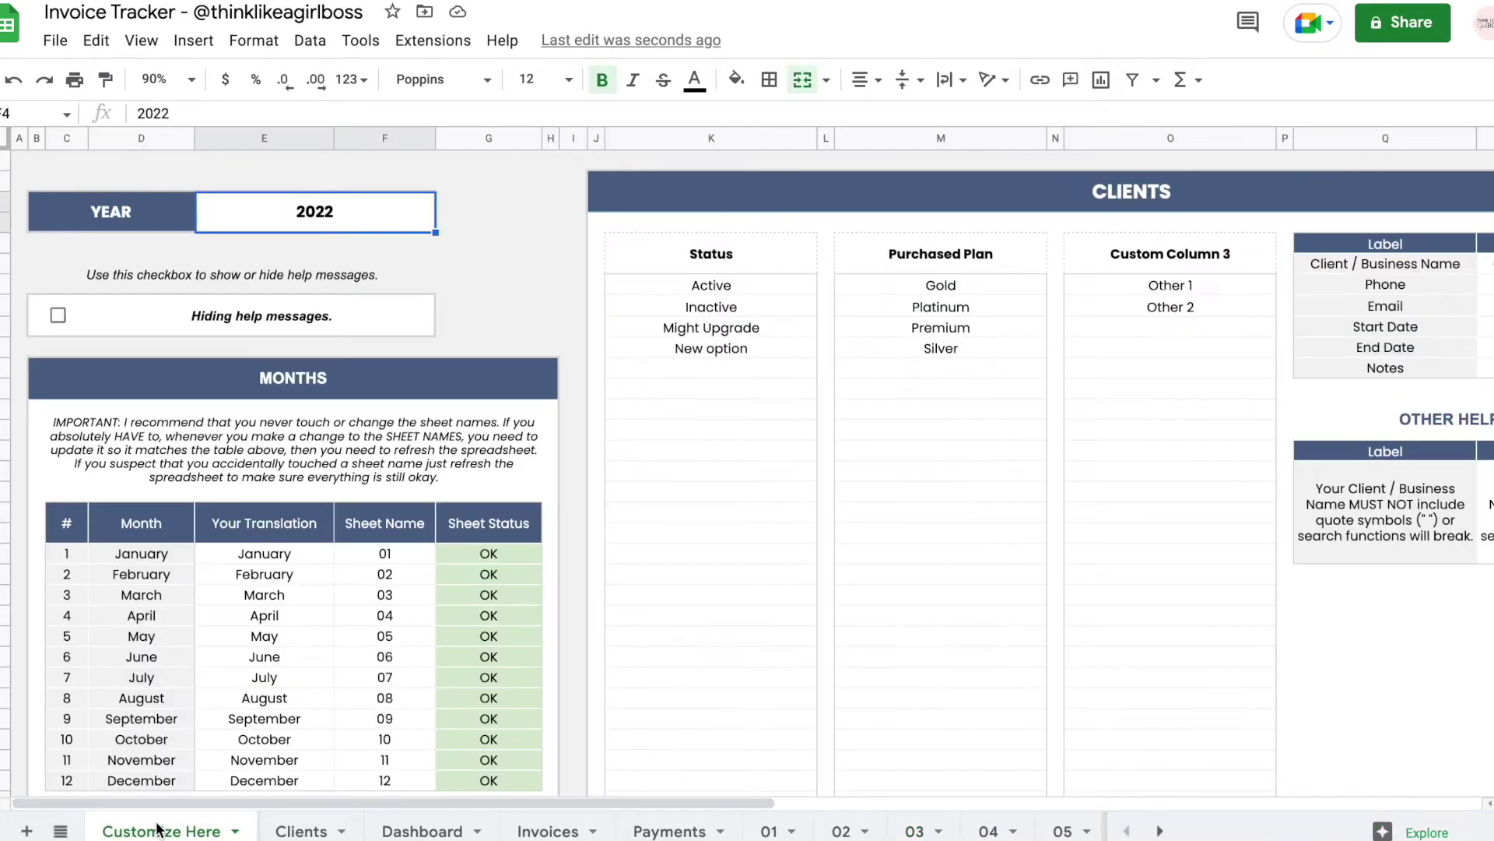
pyautogui.hscroll(10, 1144, 539)
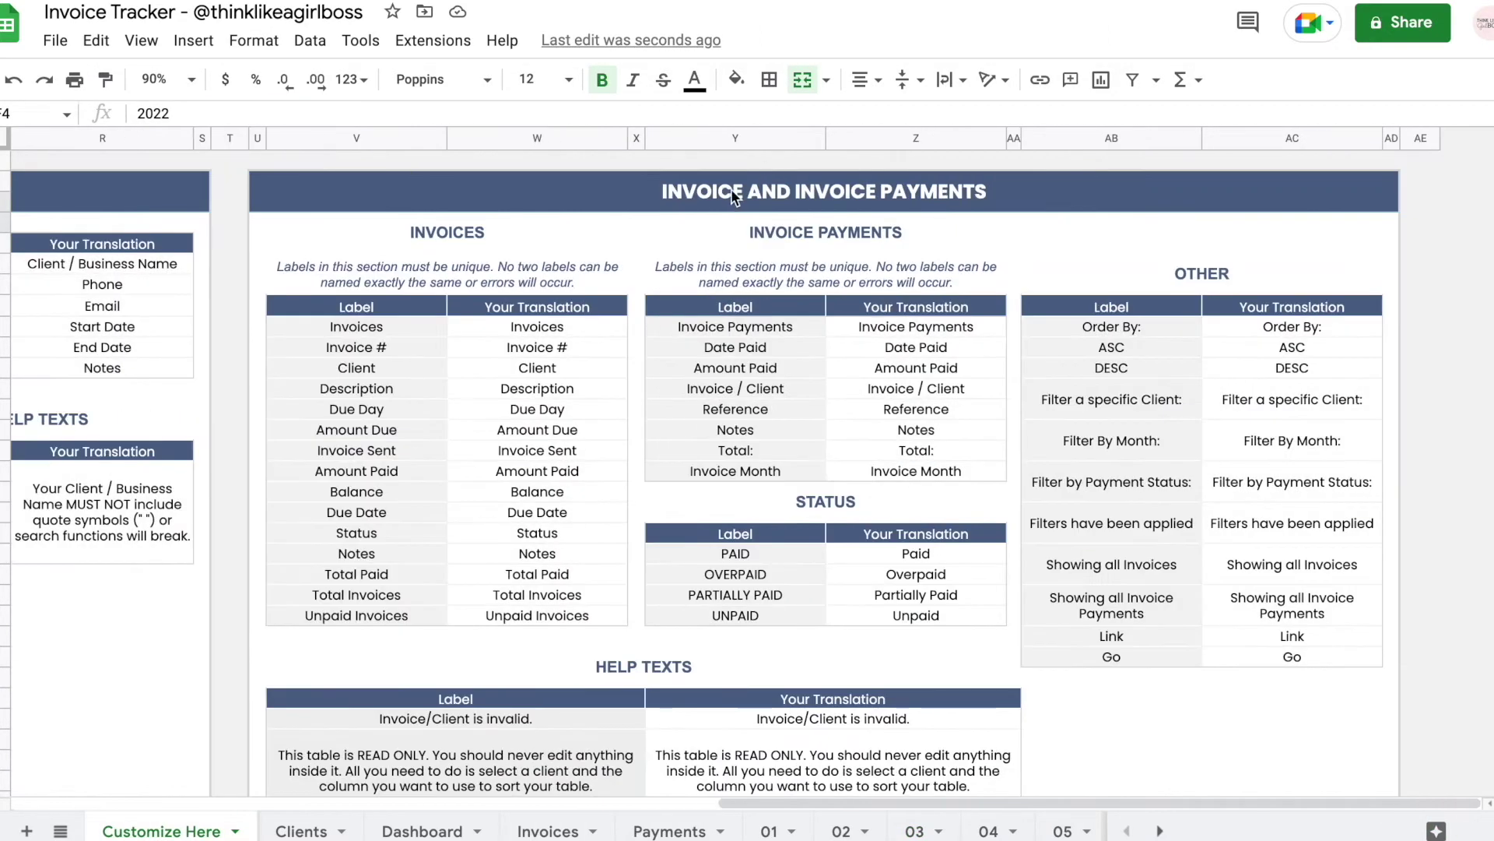
pyautogui.moveTo(572, 325); pyautogui.dragTo(571, 611)
pyautogui.moveTo(916, 325); pyautogui.dragTo(917, 472)
pyautogui.click(904, 551)
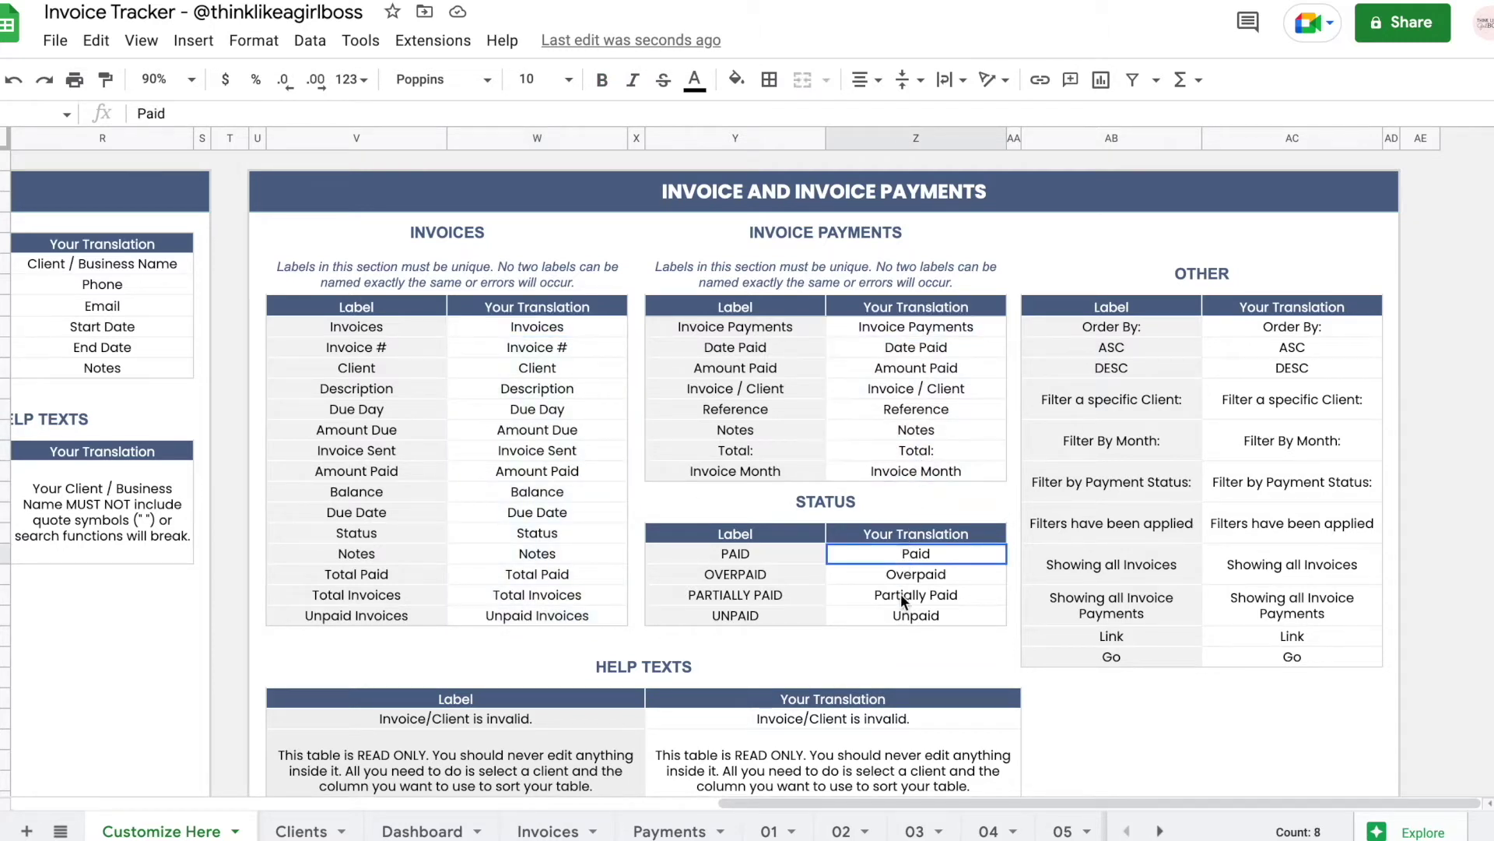
pyautogui.moveTo(902, 594); pyautogui.dragTo(899, 619)
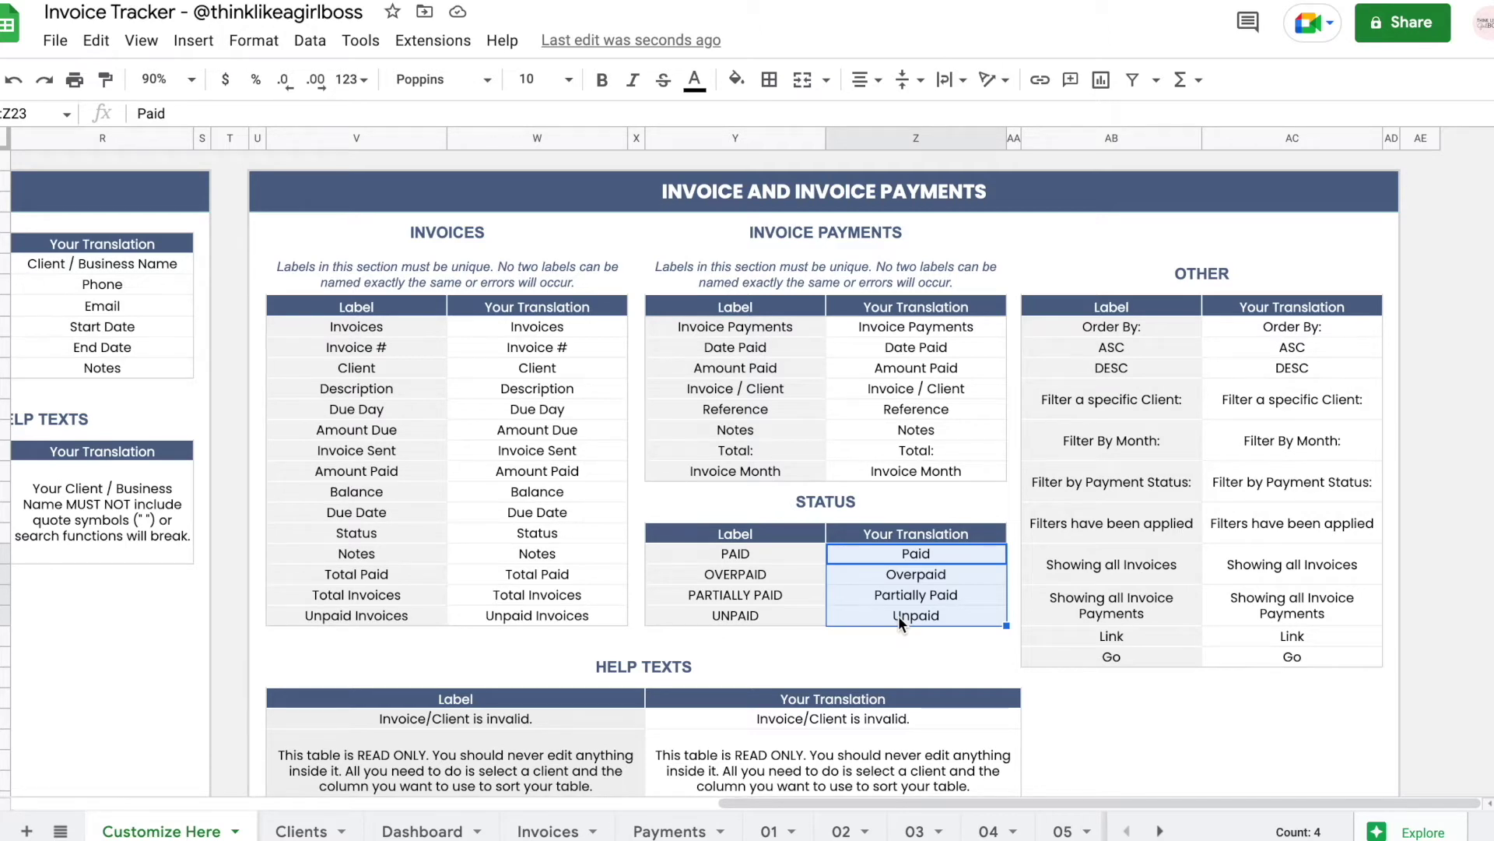
# - Compare the January sheet's Client header with the invoice and invoice payment translations on Customize Here
pyautogui.click(769, 831)
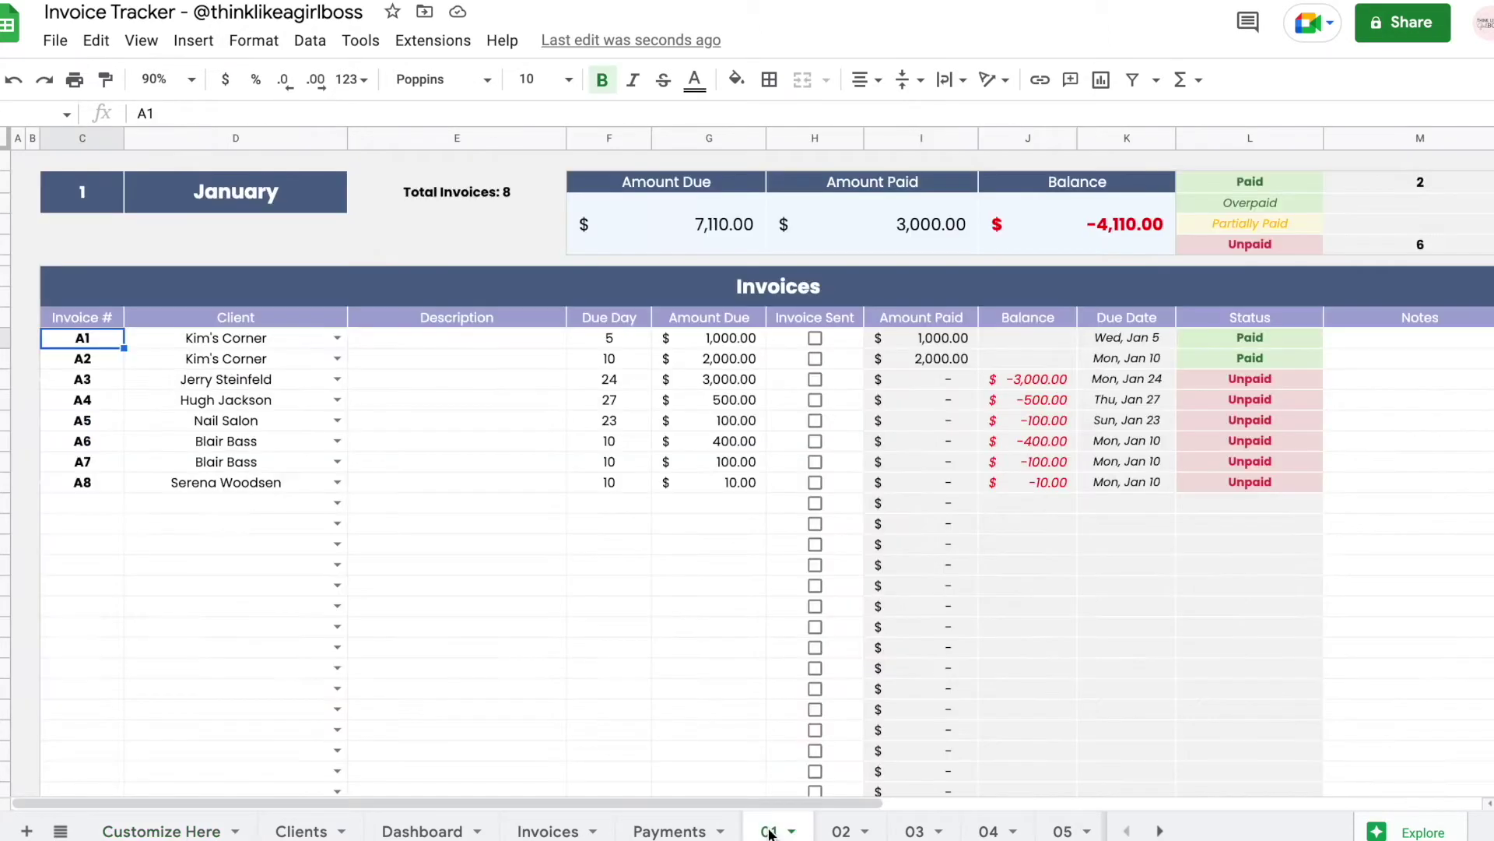
pyautogui.click(265, 314)
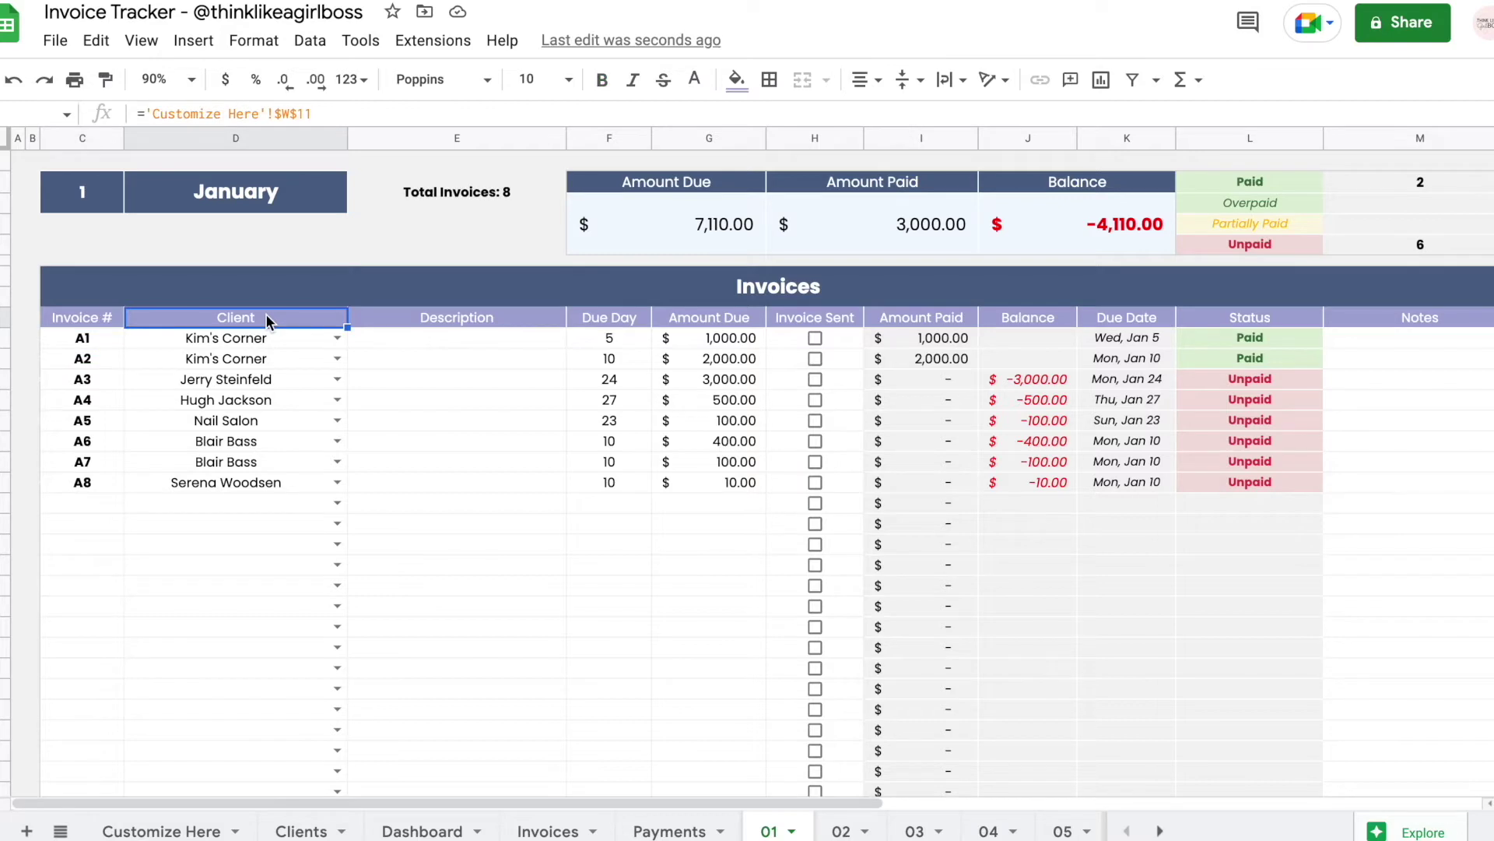
pyautogui.click(146, 831)
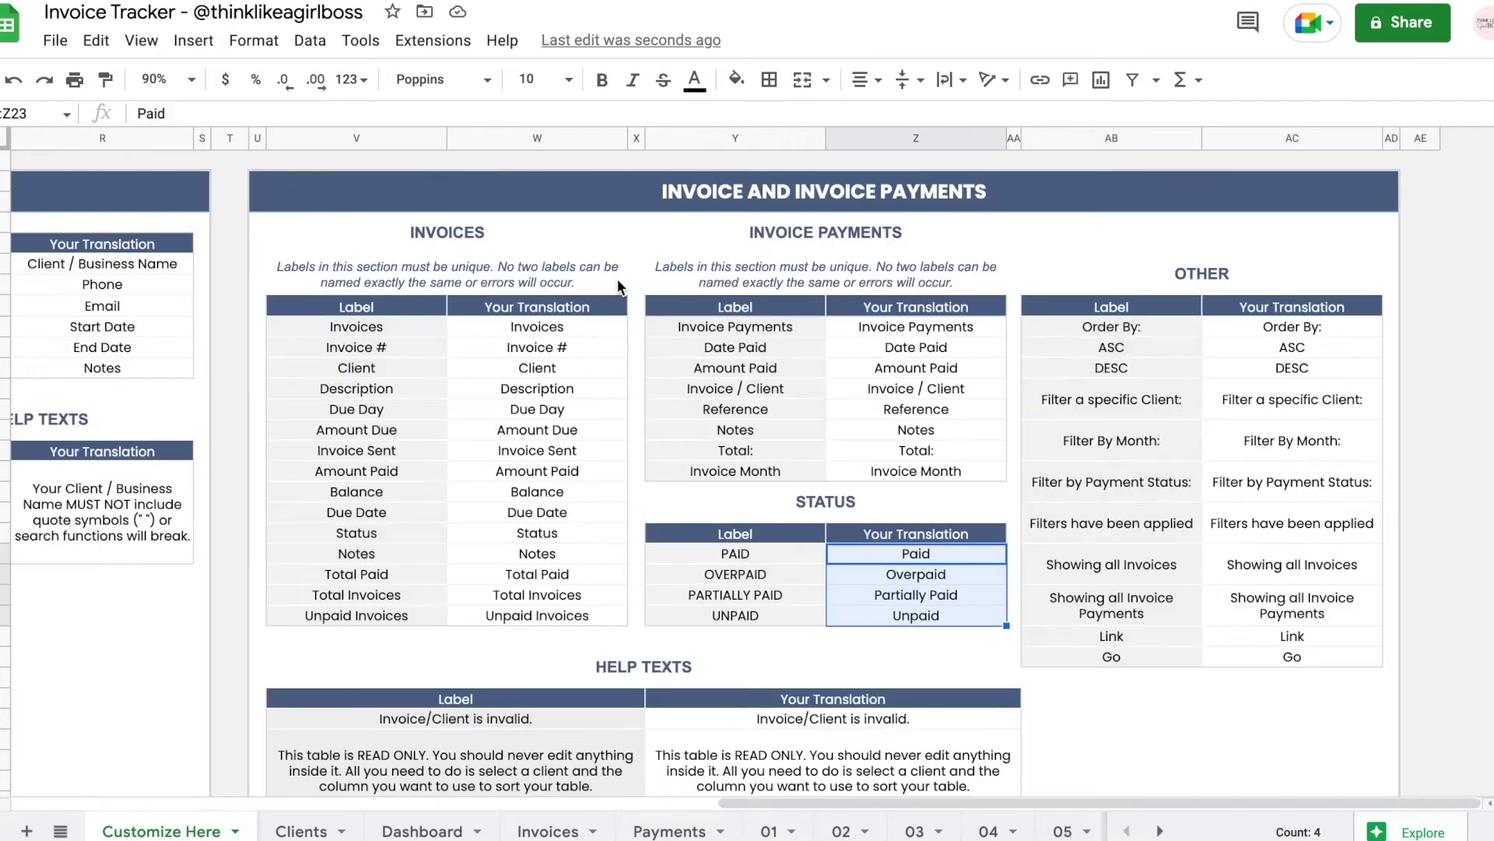
pyautogui.moveTo(553, 330); pyautogui.dragTo(556, 614)
pyautogui.moveTo(886, 328); pyautogui.dragTo(900, 470)
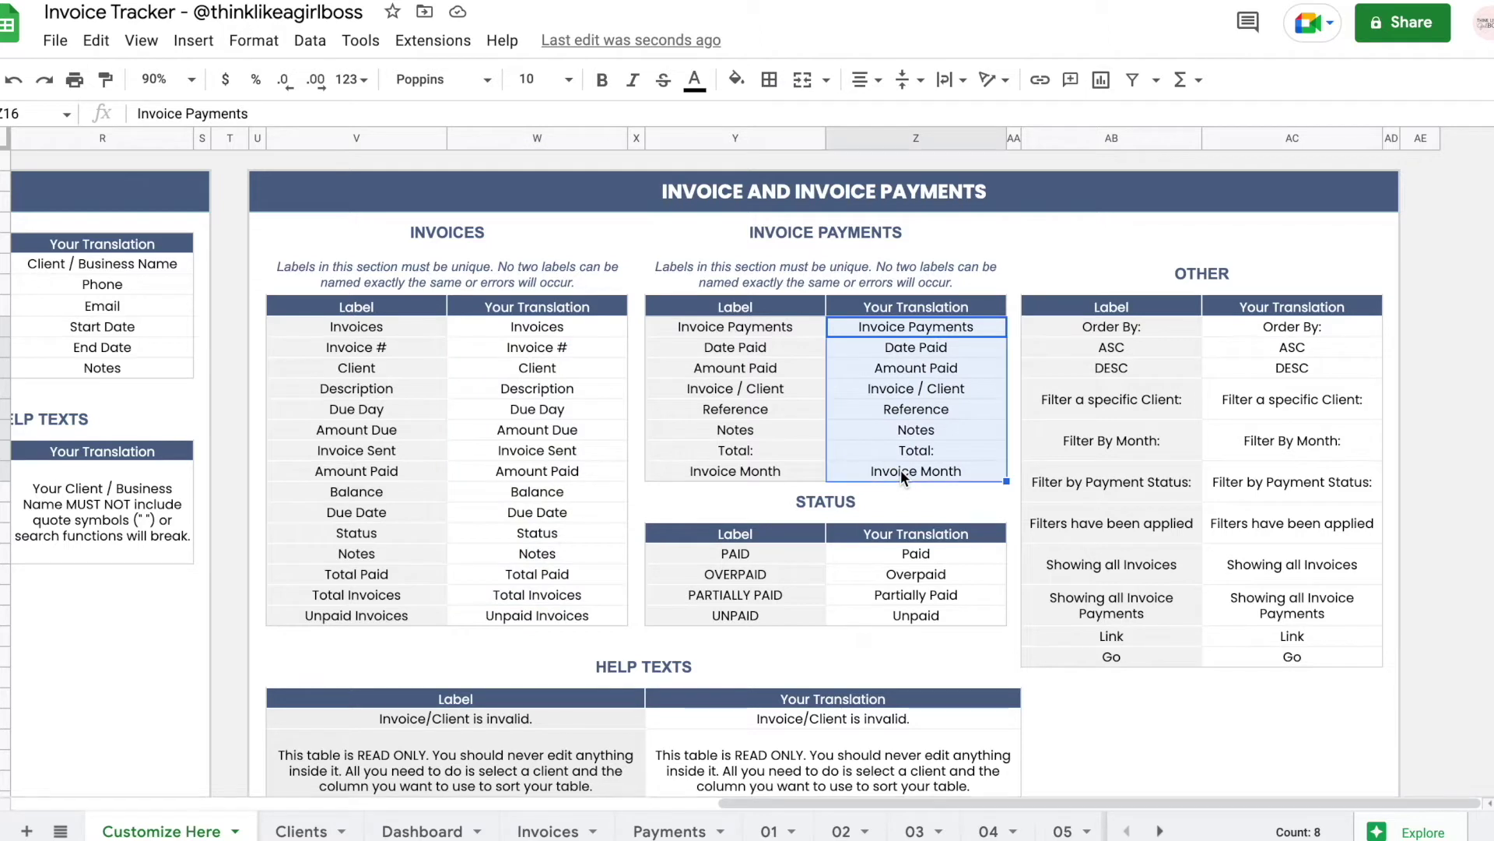
pyautogui.click(932, 375)
pyautogui.click(529, 327)
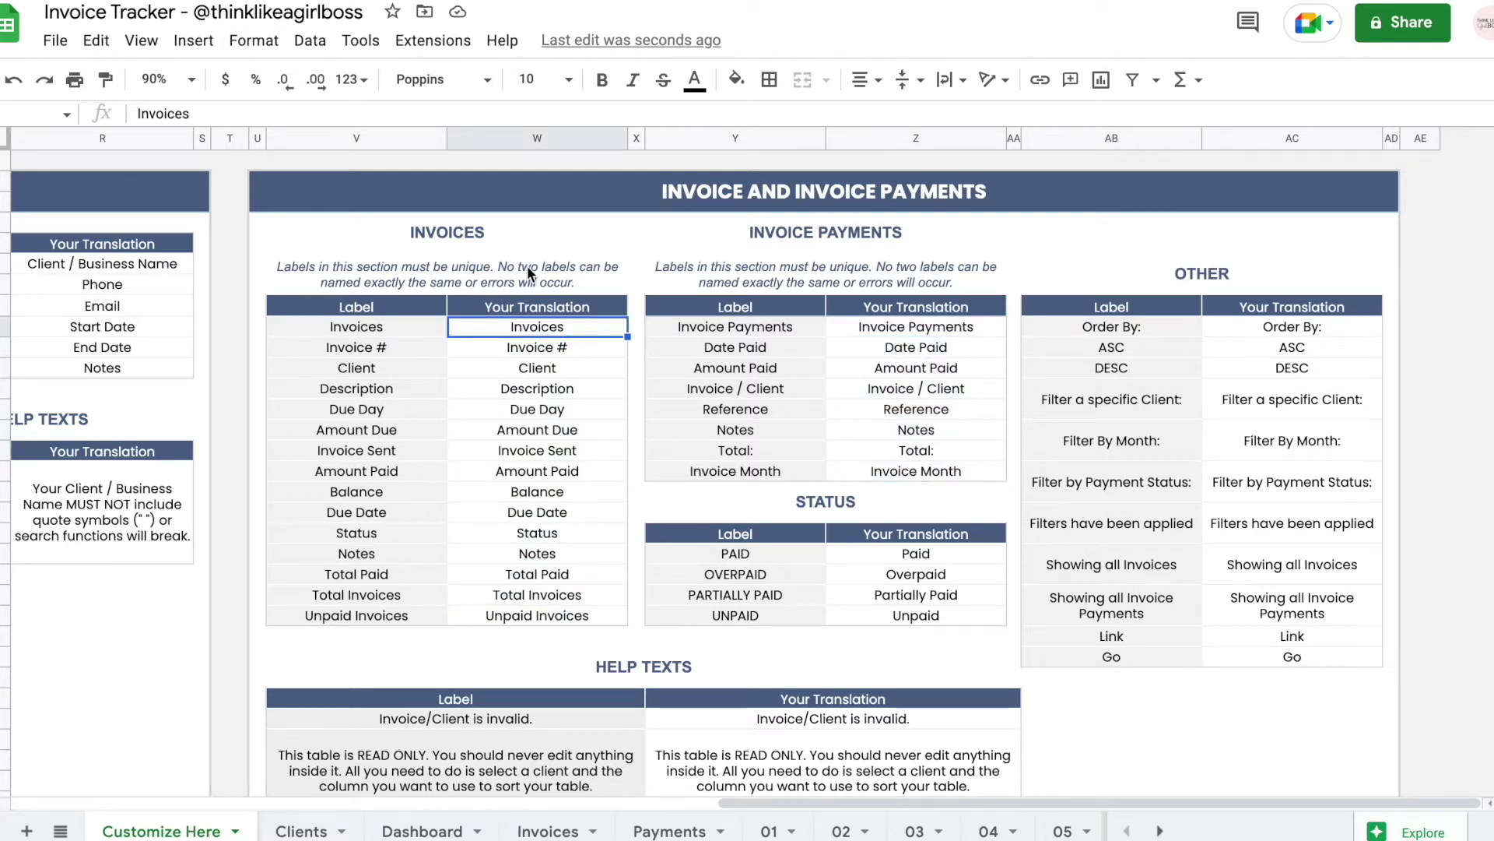
pyautogui.moveTo(527, 329); pyautogui.dragTo(529, 615)
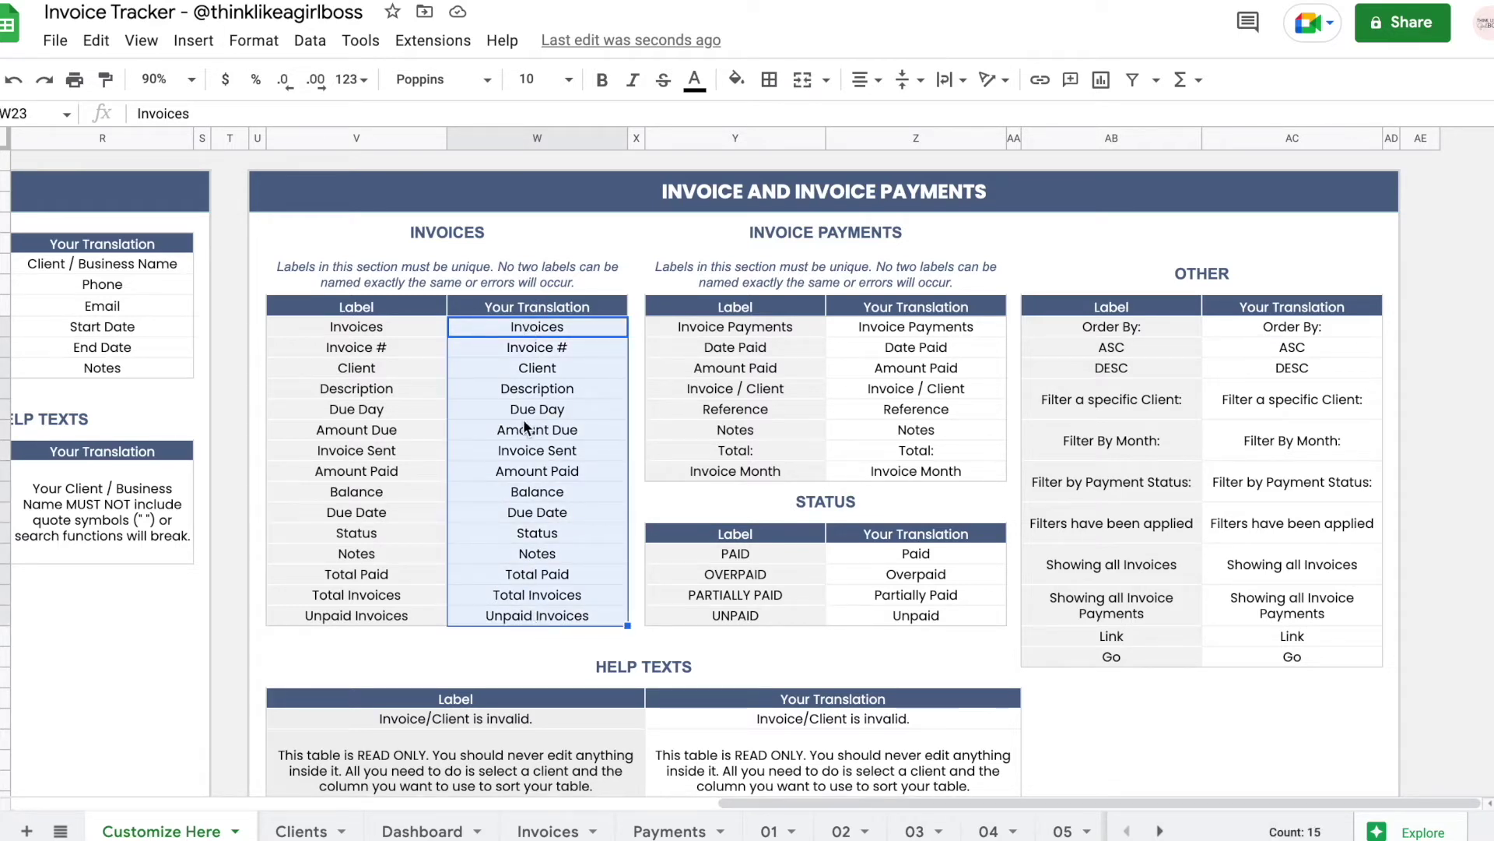
# - Go through the individual translations in the Invoices label table, from Invoices to Description
pyautogui.click(521, 352)
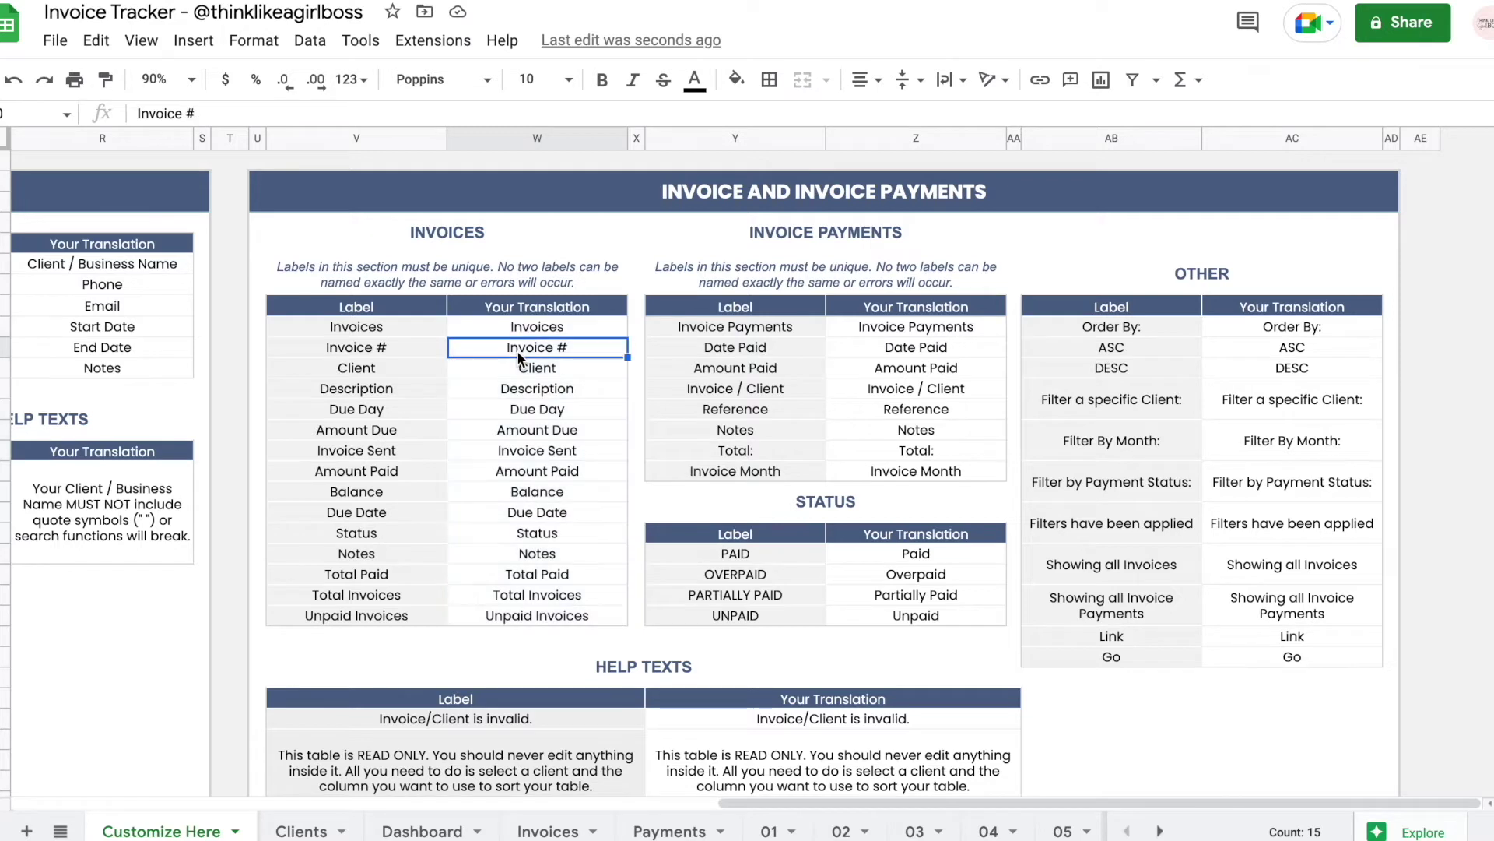
pyautogui.press('Up')
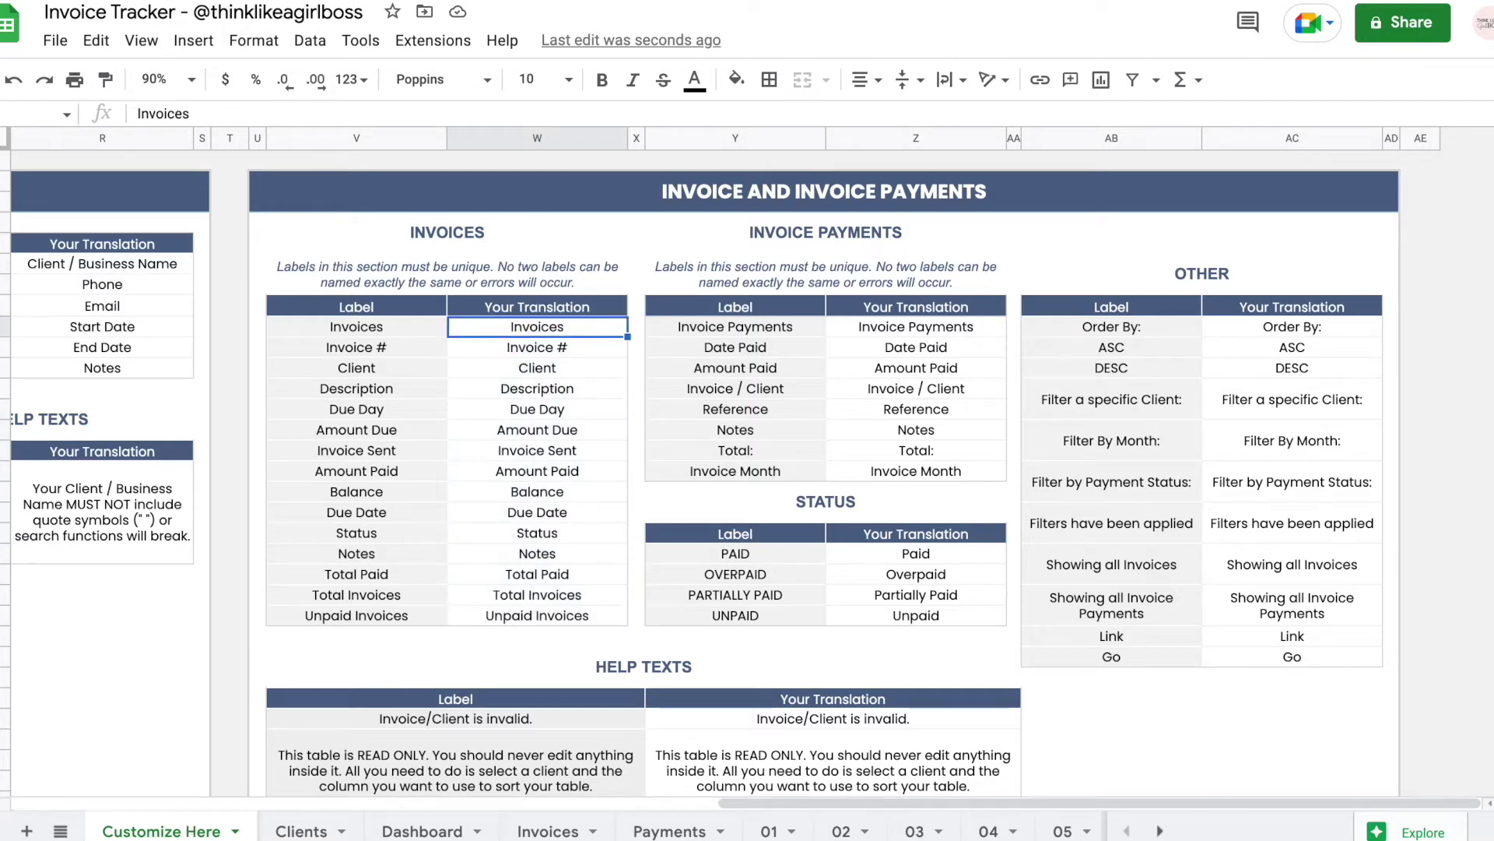
pyautogui.press('Down')
pyautogui.press('Down')
pyautogui.press('Down')
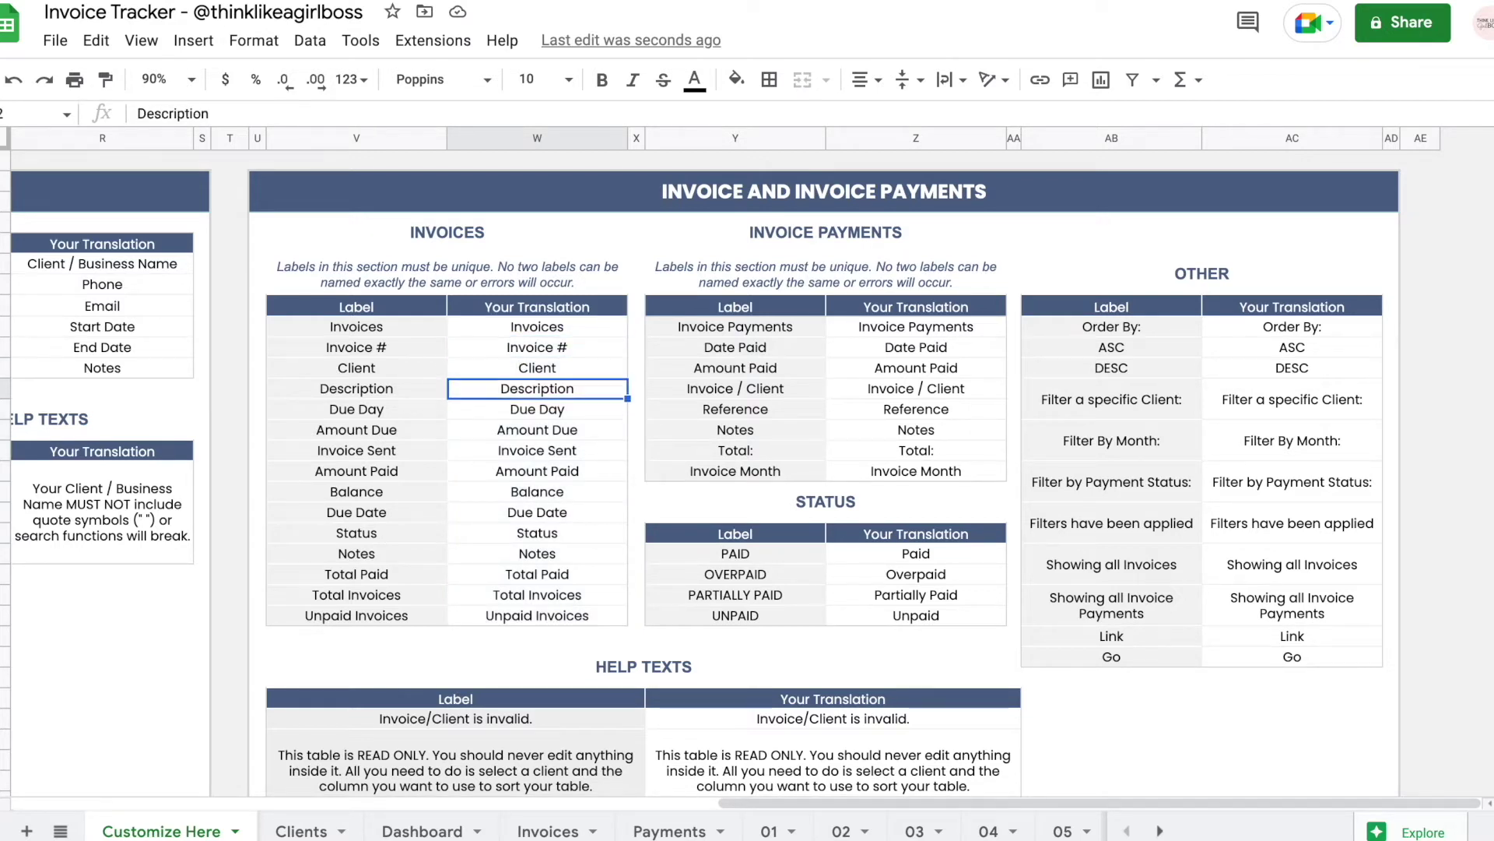
pyautogui.press('Up')
pyautogui.press('Down')
# - Go through the translations in the Invoice Payments and Status label tables, ending at Unpaid
pyautogui.moveTo(749, 304); pyautogui.dragTo(904, 461)
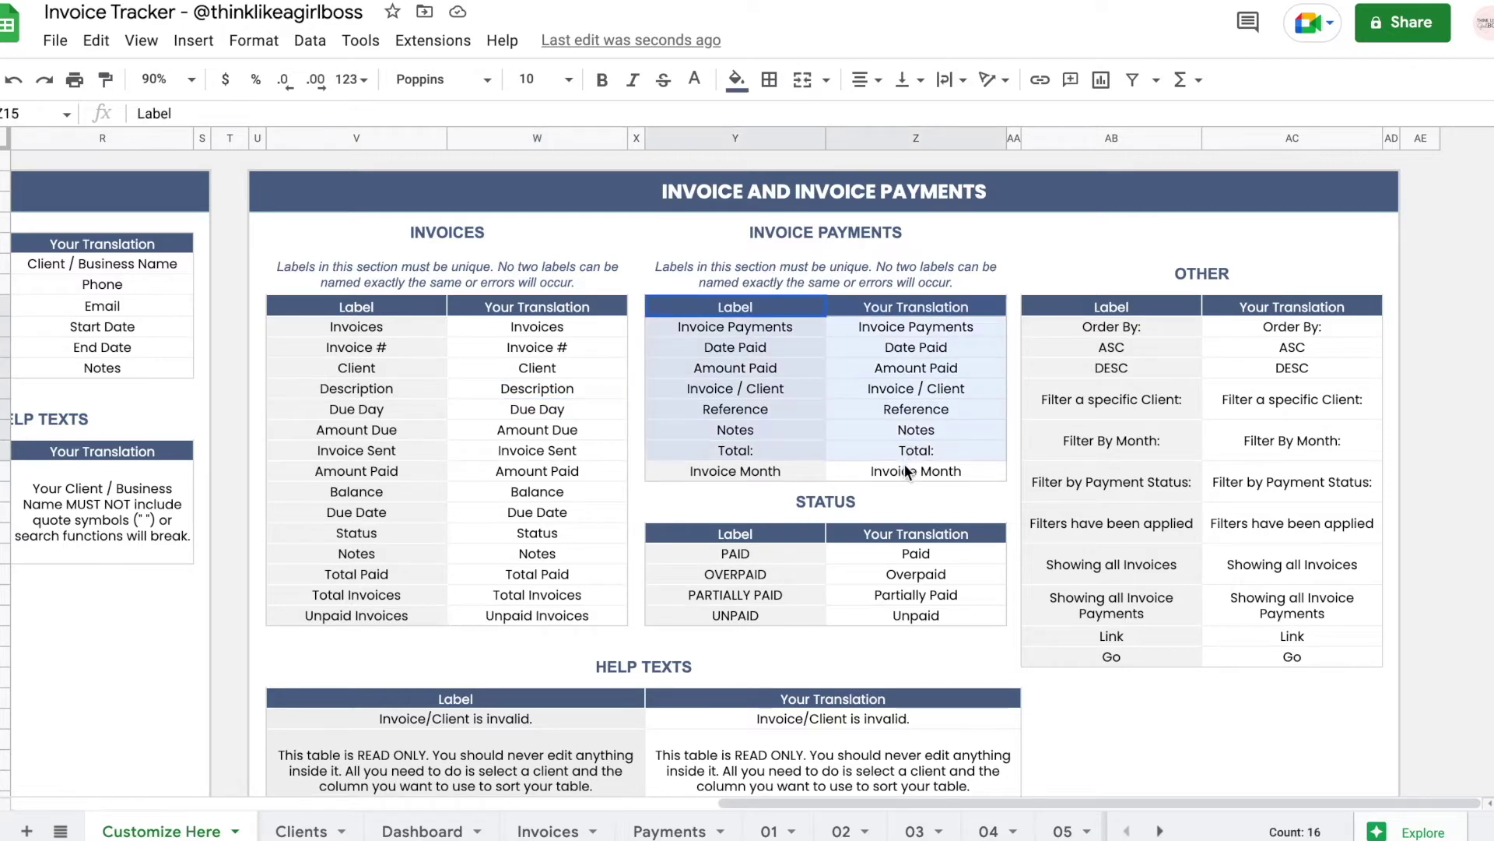
pyautogui.click(904, 387)
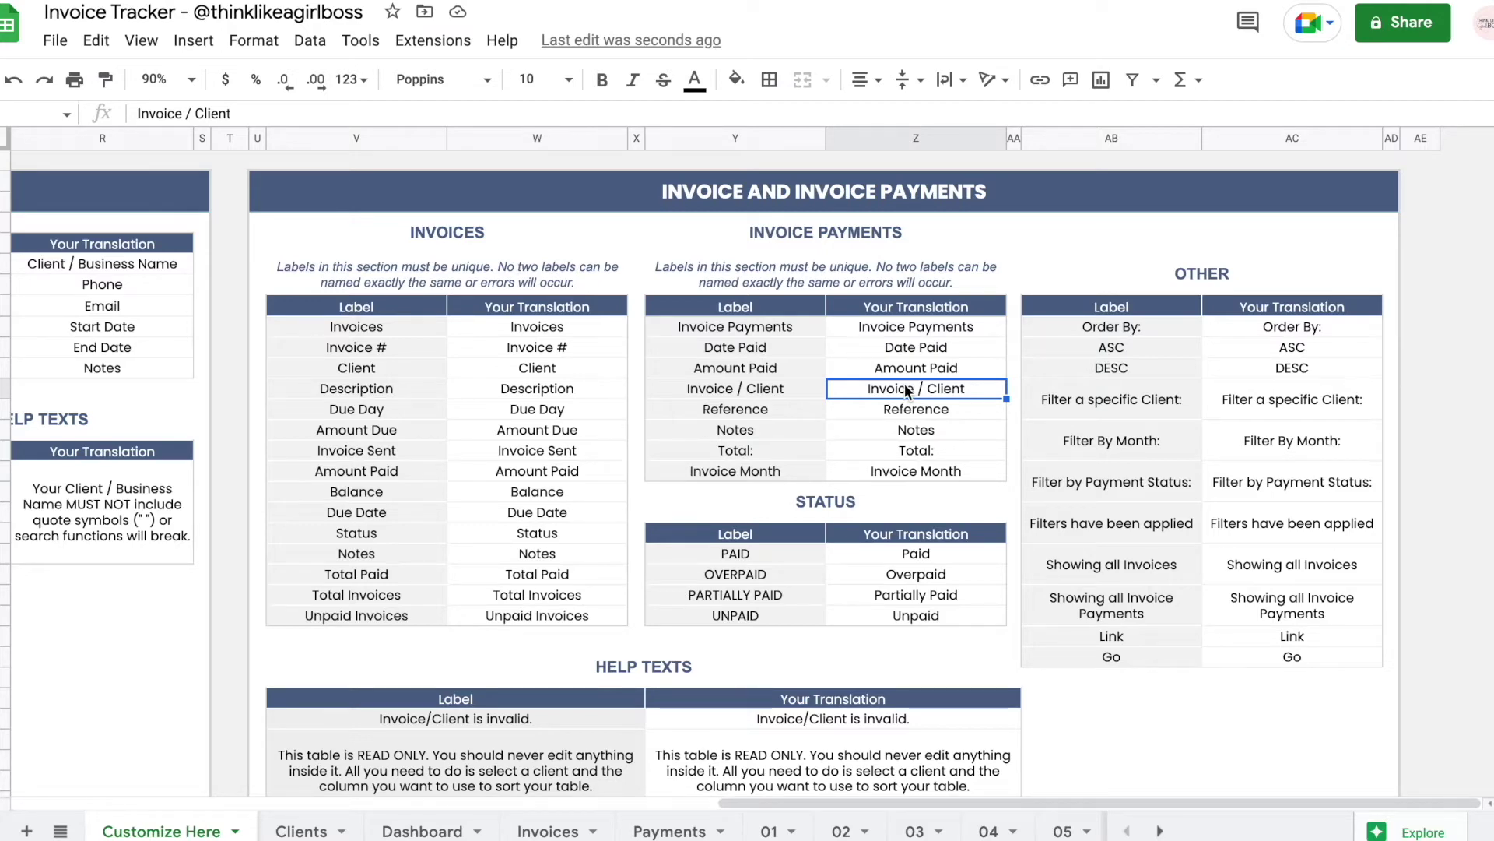
pyautogui.press('Down')
pyautogui.press('Down')
pyautogui.press('Down')
pyautogui.press('Down')
pyautogui.press('Down')
pyautogui.press('Down')
pyautogui.press('Down')
pyautogui.press('Down')
pyautogui.press('Down')
pyautogui.press('Down')
pyautogui.press('Down')
pyautogui.press('Up')
pyautogui.press('Up')
pyautogui.press('Down')
pyautogui.press('Down')
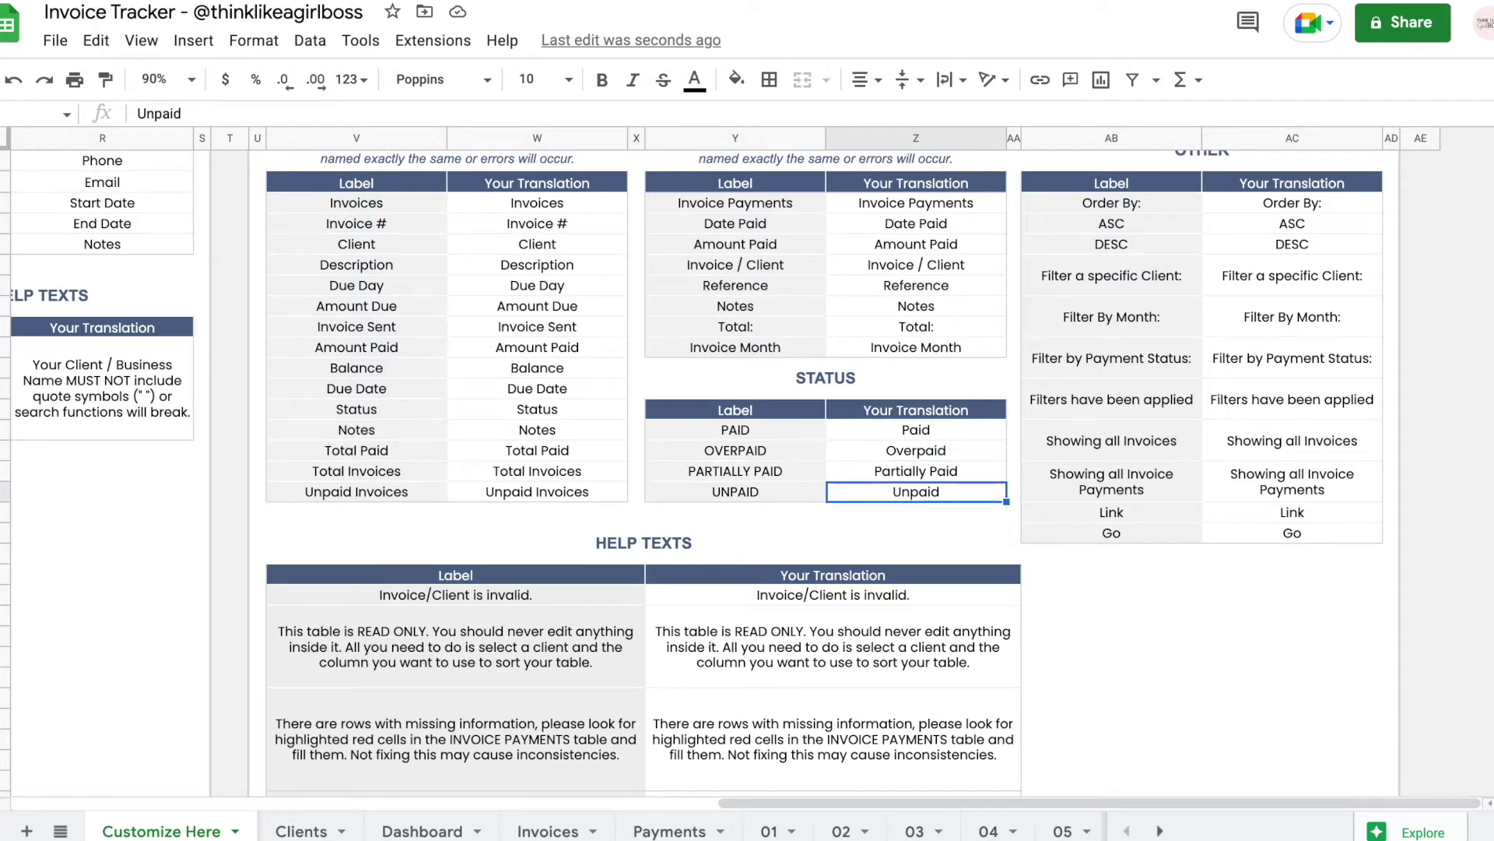
# - Review the Status translations and the full Your Translation column of the Invoices label table
pyautogui.moveTo(883, 427); pyautogui.dragTo(890, 493)
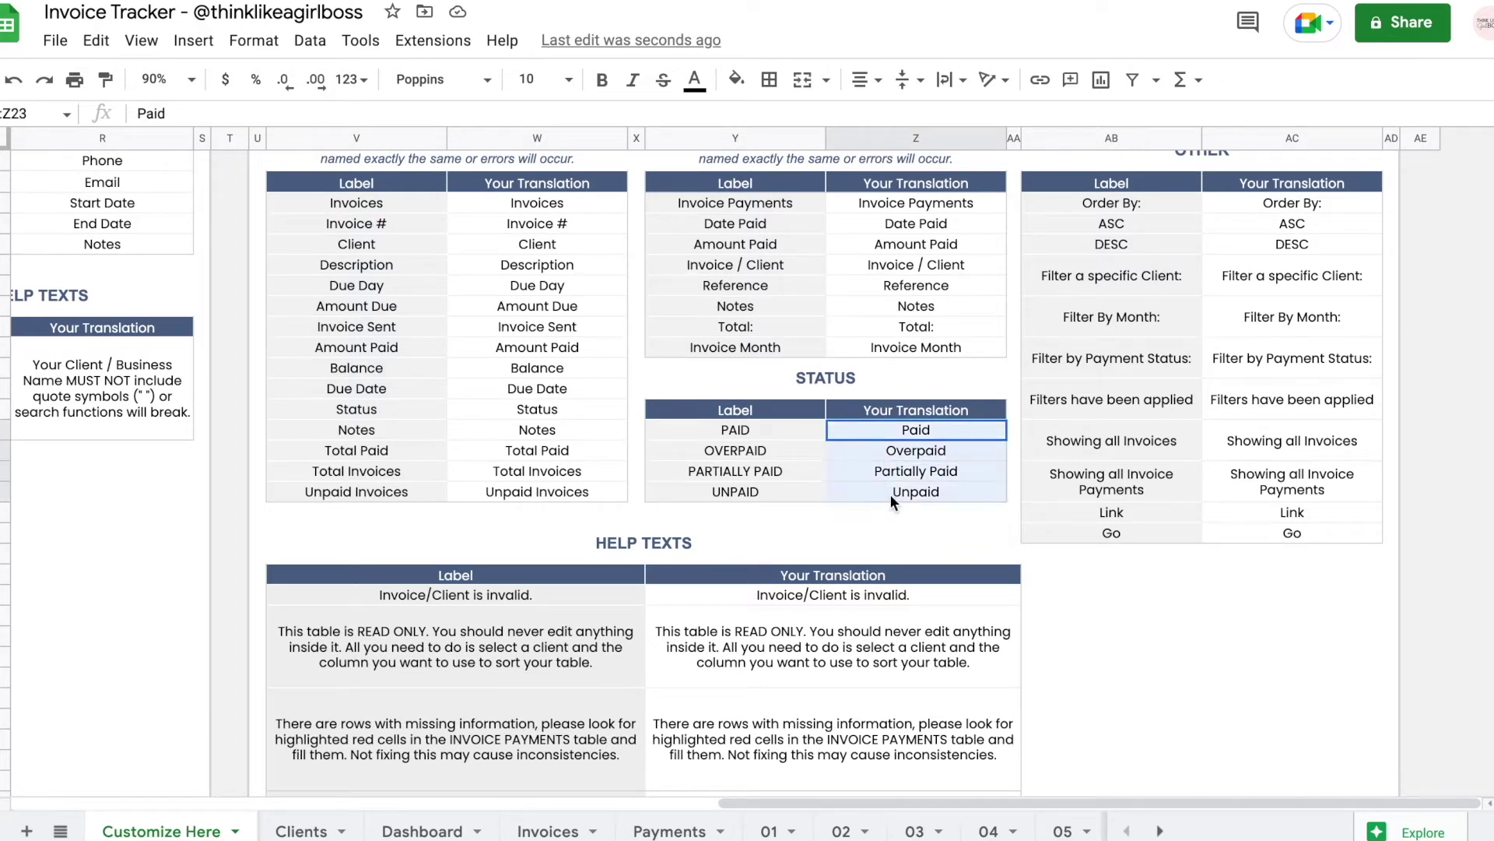
pyautogui.click(918, 471)
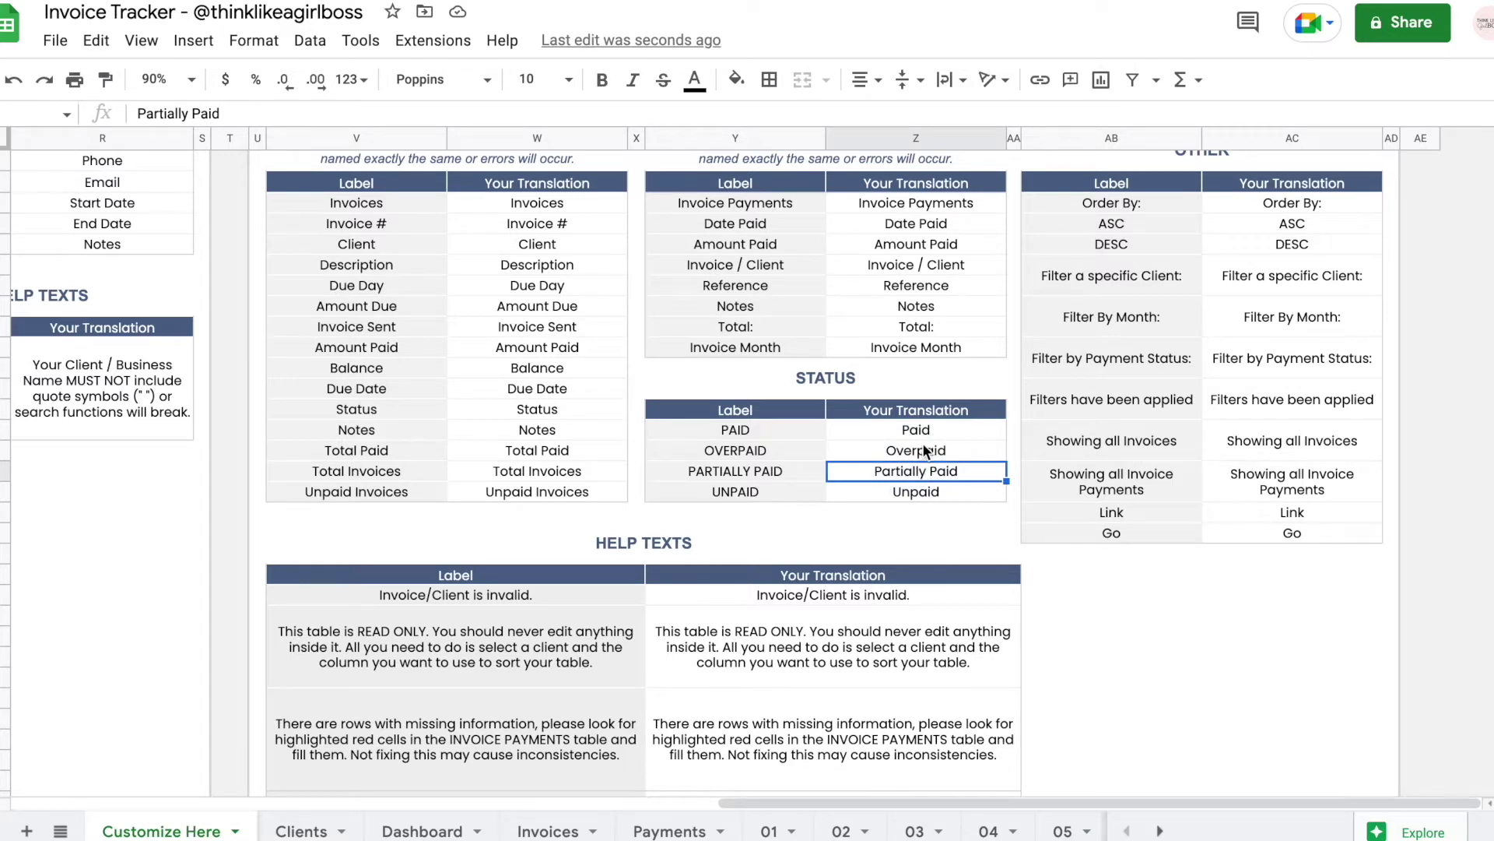
pyautogui.moveTo(507, 204); pyautogui.dragTo(520, 490)
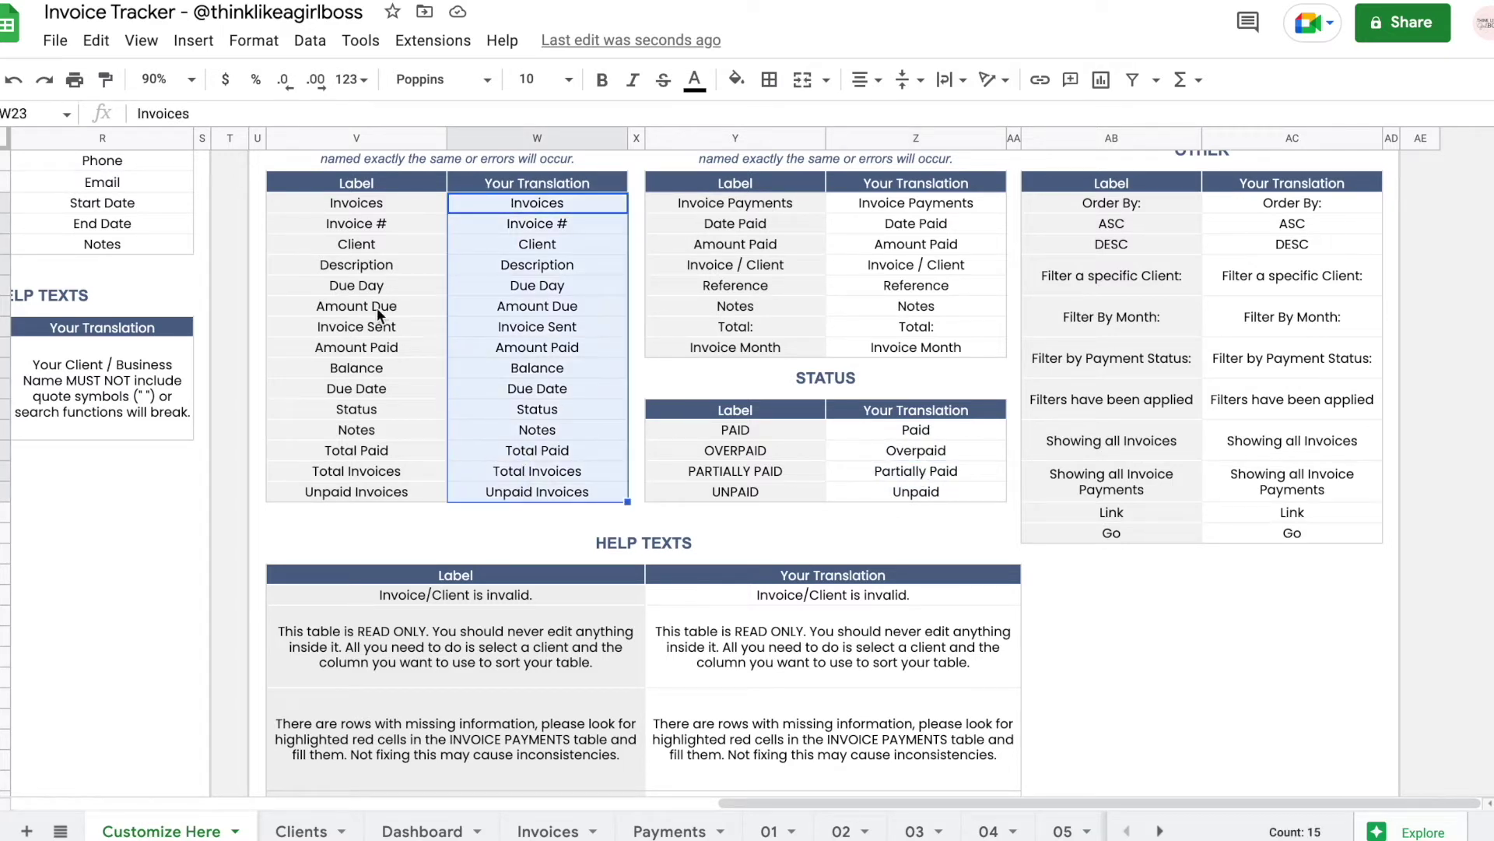
pyautogui.click(373, 303)
pyautogui.click(573, 228)
pyautogui.moveTo(586, 204); pyautogui.dragTo(571, 484)
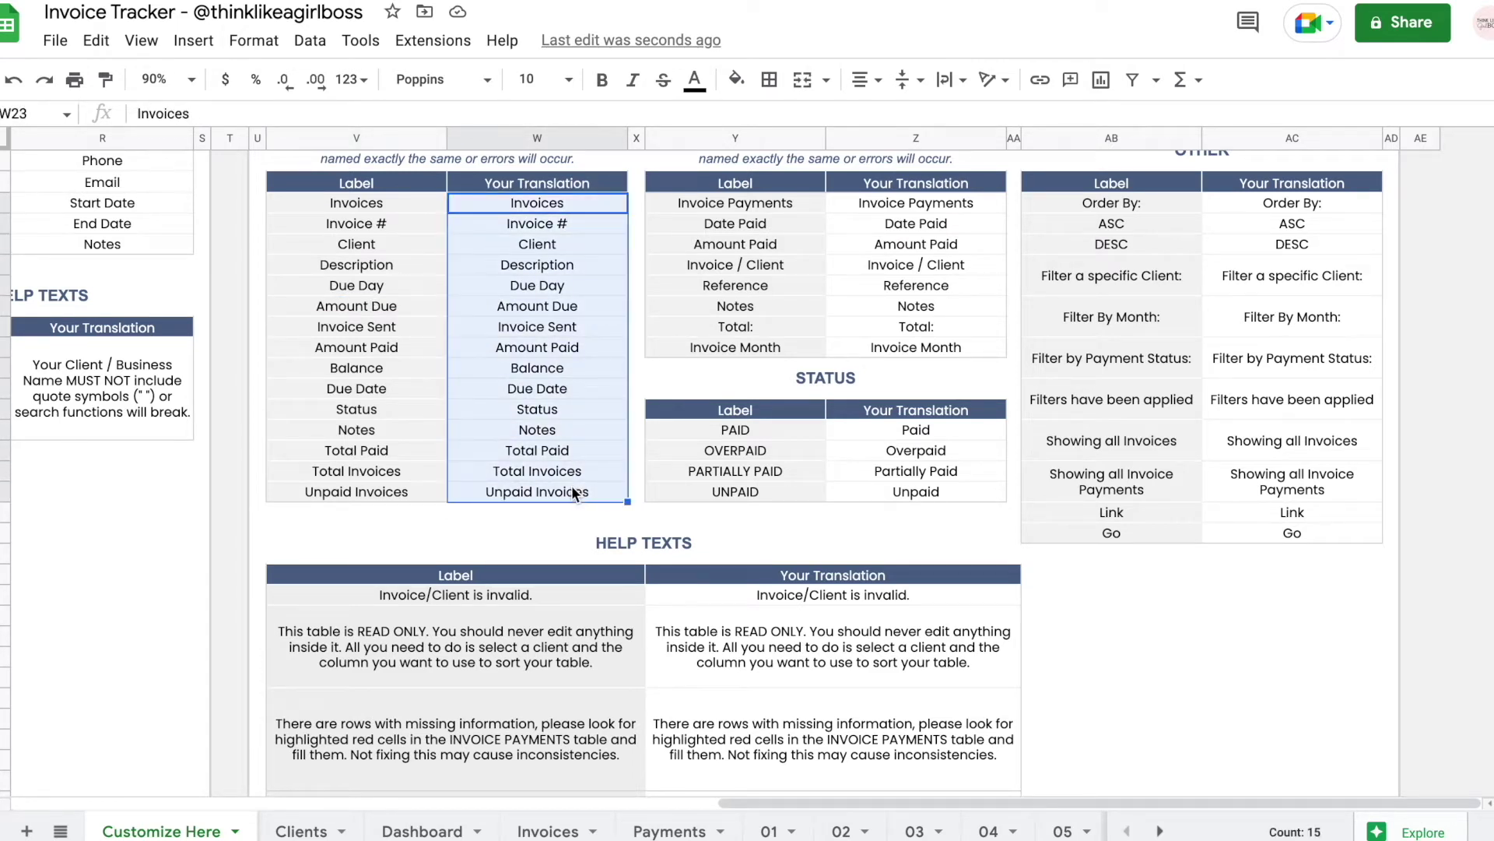
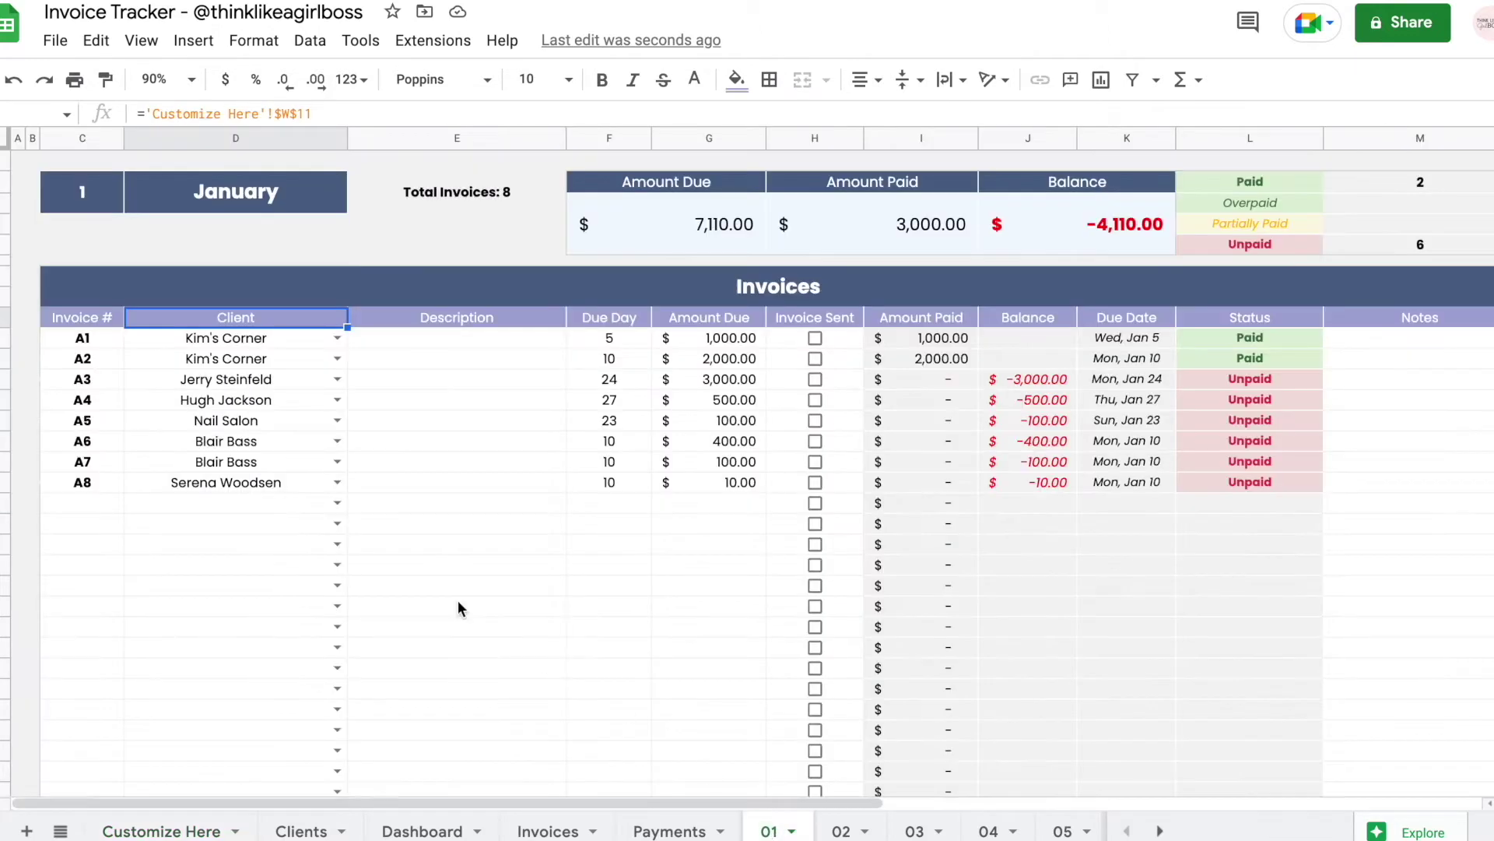
# - On the March sheet, add a second invoice numbered C2 for the client My new client example
pyautogui.click(912, 831)
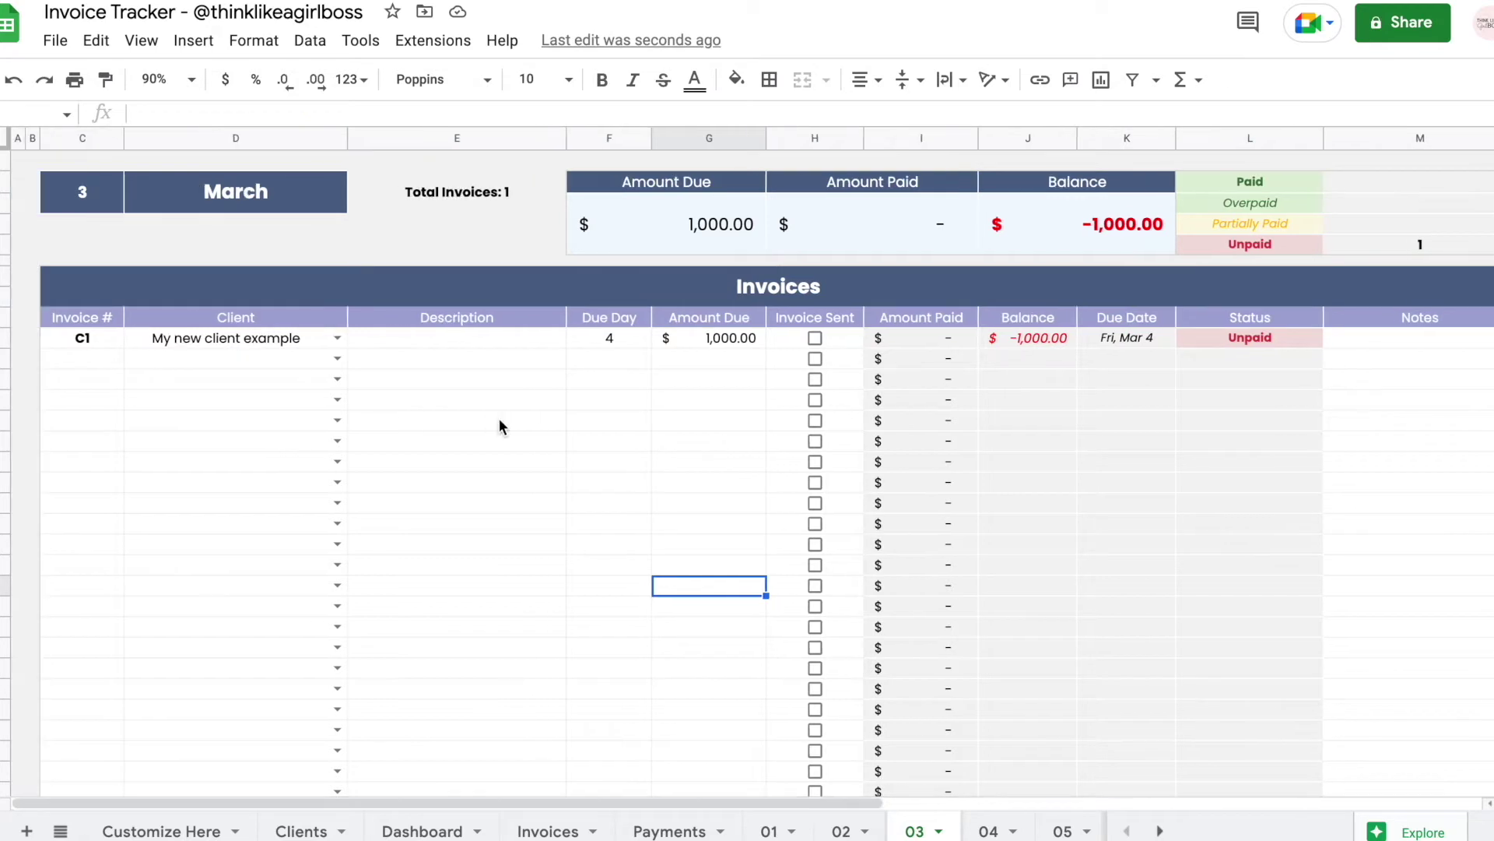
pyautogui.click(87, 362)
pyautogui.write('c2')
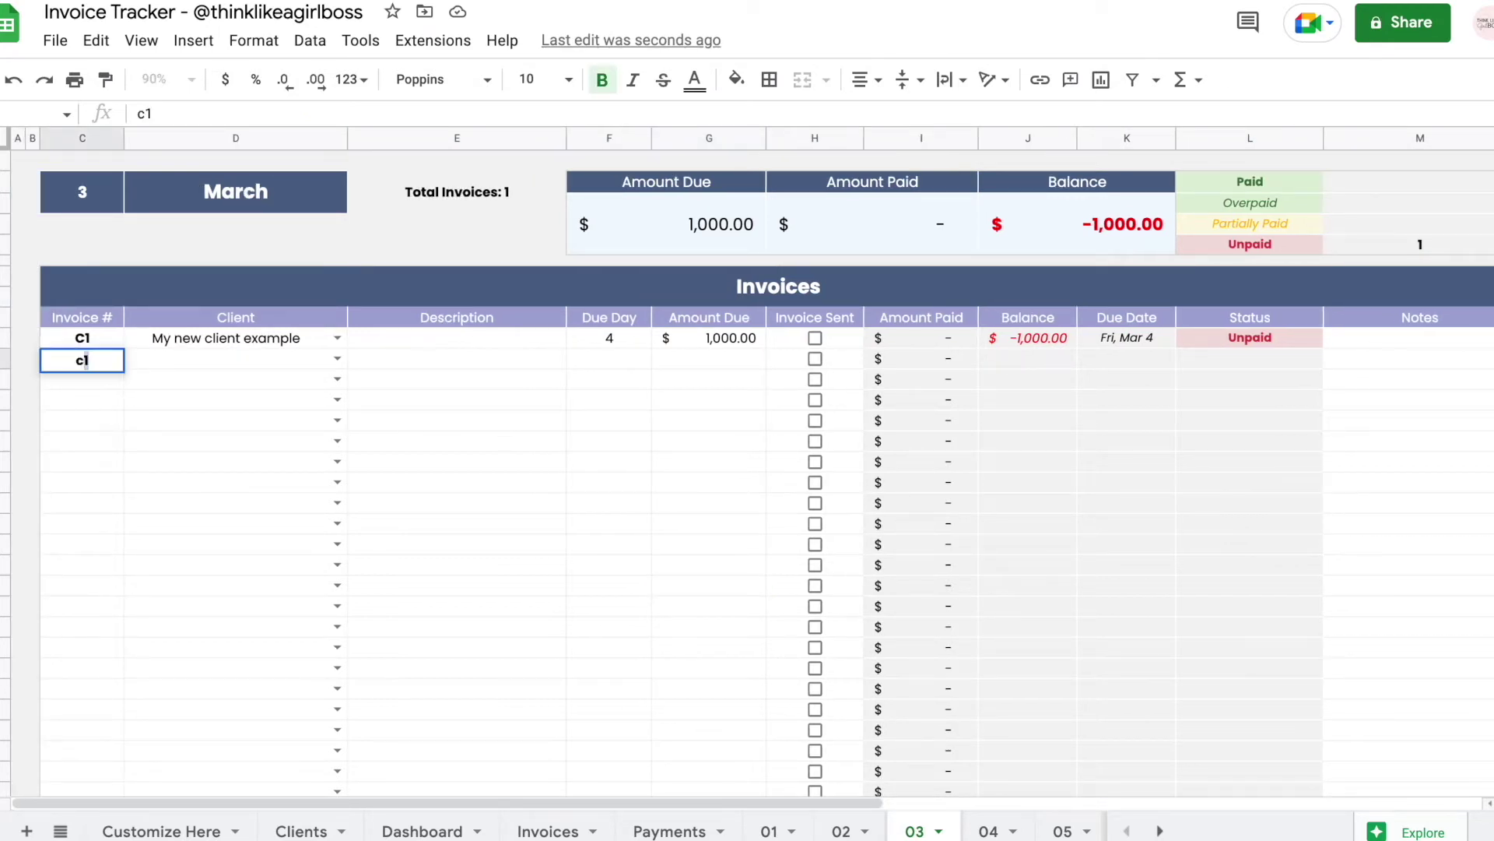
pyautogui.press('Tab')
pyautogui.press('Return')
pyautogui.press('Down')
pyautogui.press('Down')
pyautogui.press('Down')
pyautogui.press('Down')
pyautogui.press('Down')
pyautogui.press('Down')
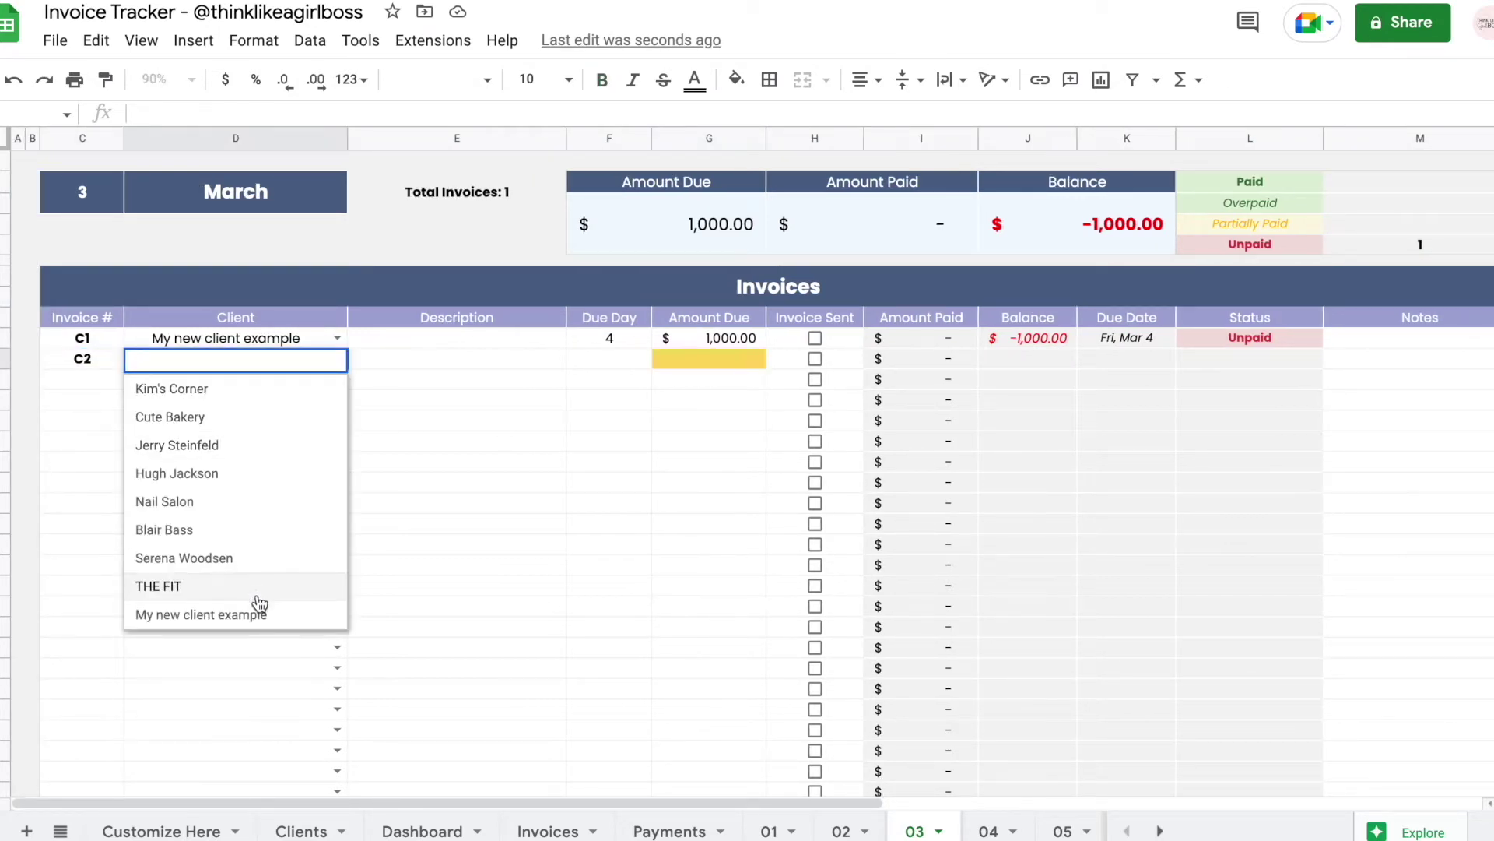
pyautogui.press('Return')
# - Set the Amount Due of March invoice C2 to 2000 and its due day to 21
pyautogui.click(688, 361)
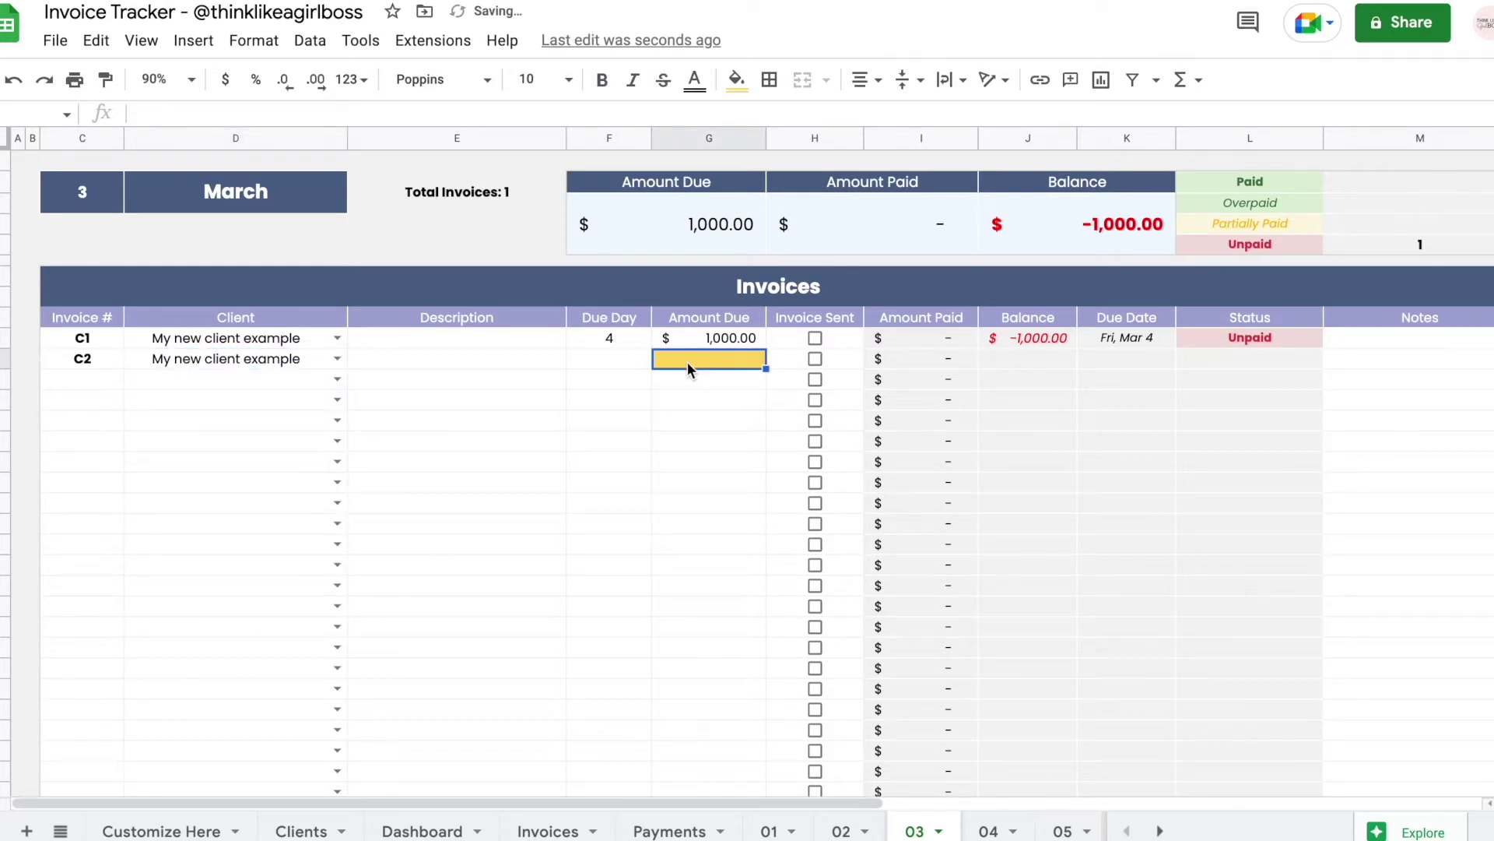
pyautogui.write('2000')
pyautogui.press('Return')
pyautogui.press('Up')
pyautogui.press('Left')
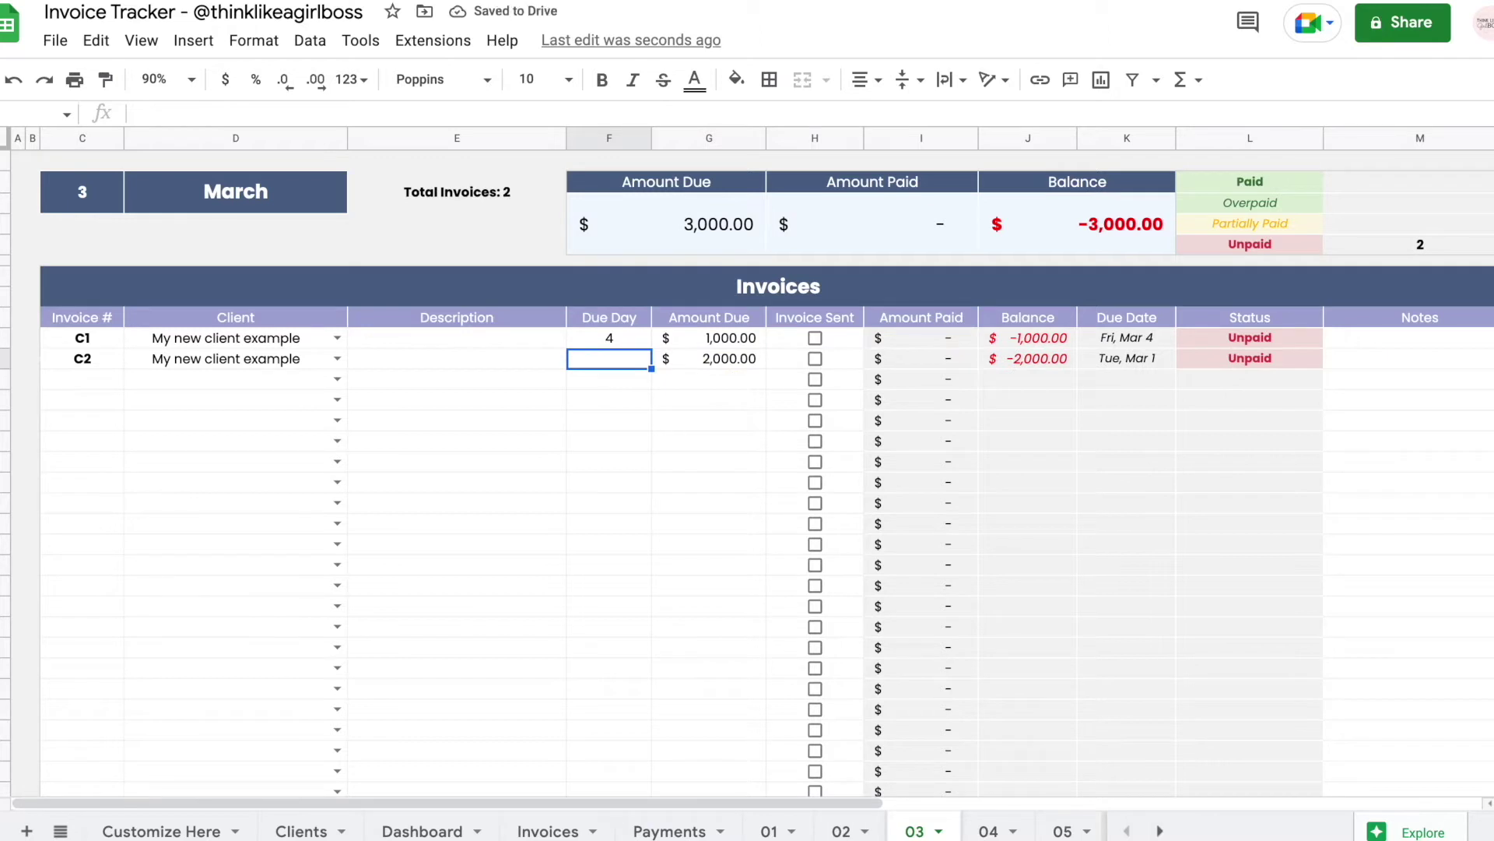
pyautogui.write('21')
pyautogui.press('Return')
pyautogui.press('Up')
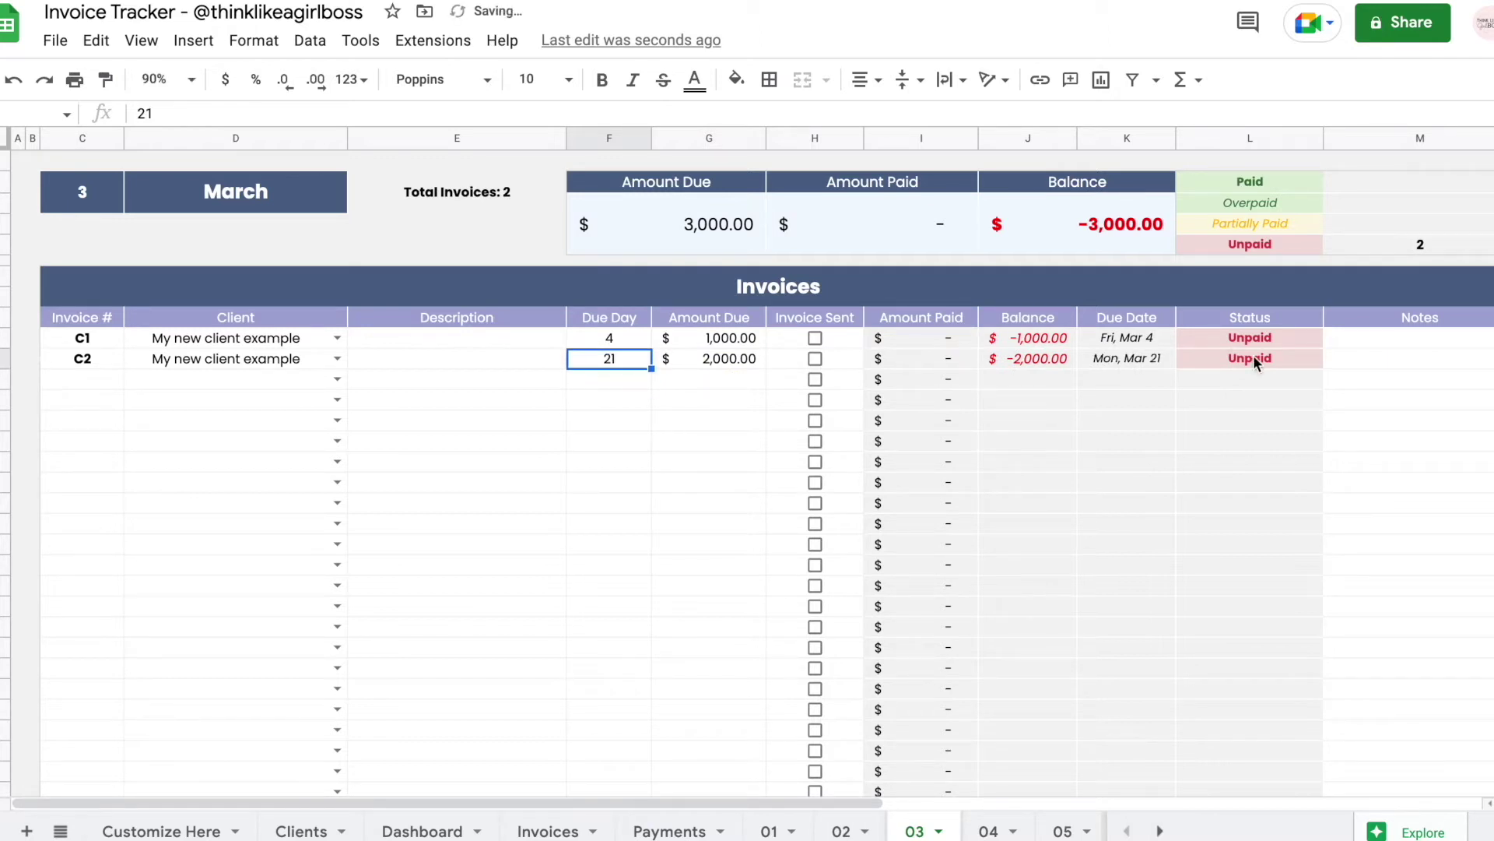
# - Review the Unpaid status of March invoice C2, the unpaid invoice count and the two March invoice rows
pyautogui.click(1249, 357)
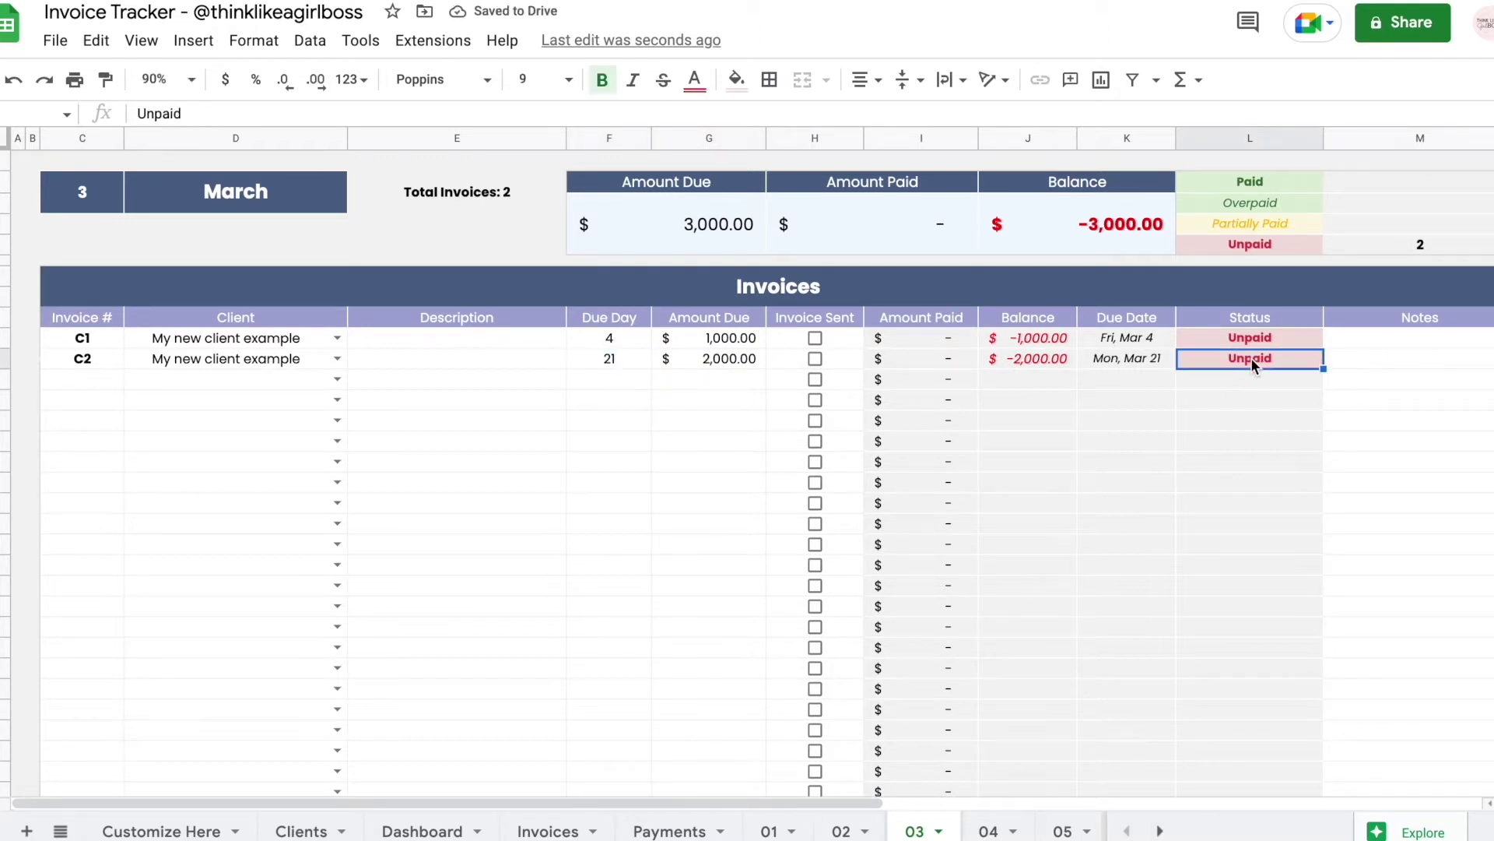
pyautogui.click(1419, 243)
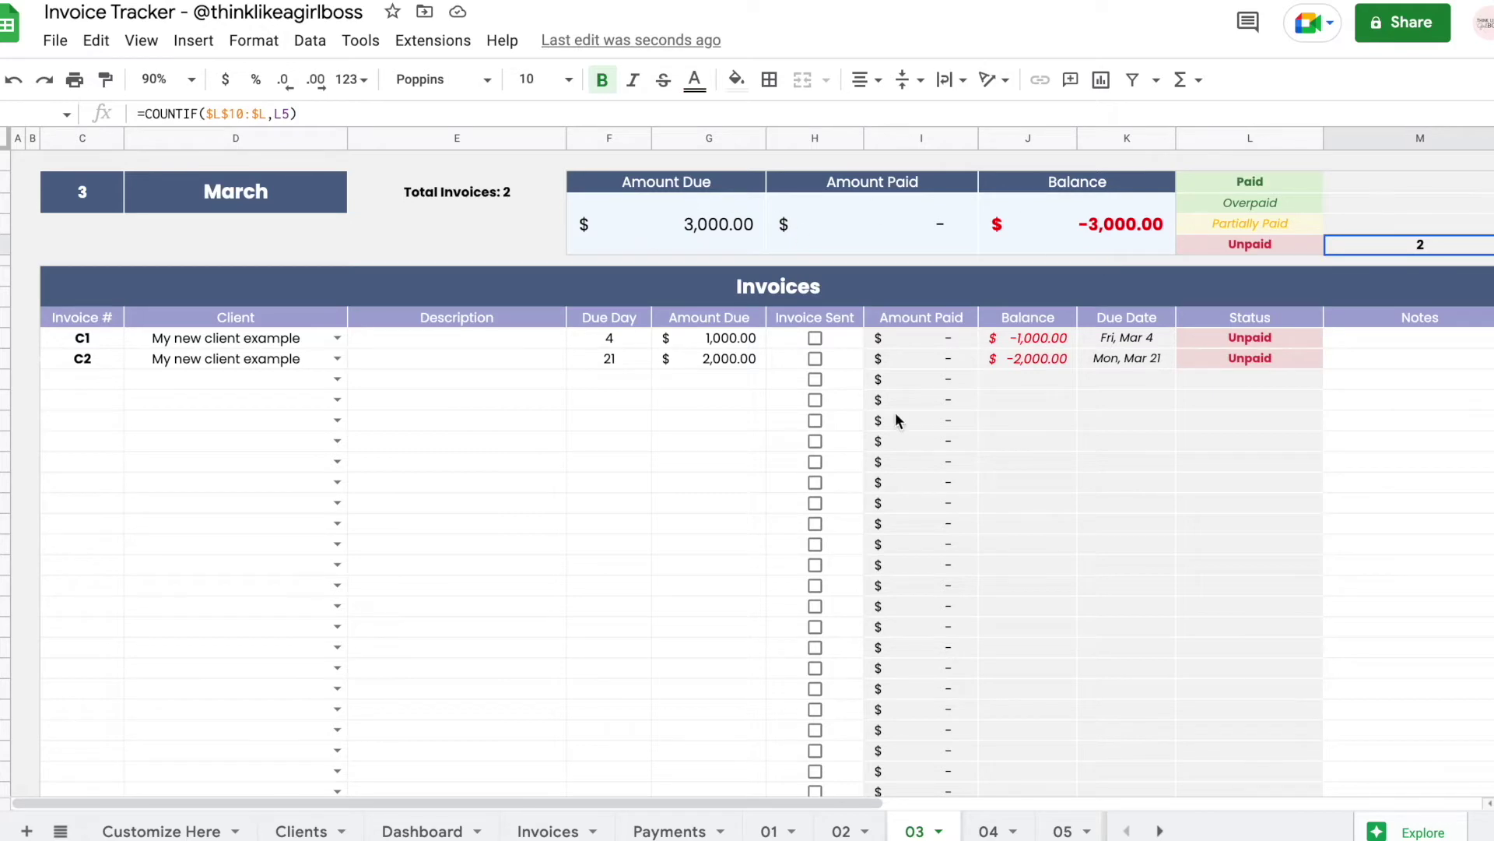
pyautogui.hscroll(10, 890, 423)
pyautogui.hscroll(-10, 891, 425)
pyautogui.moveTo(98, 340); pyautogui.dragTo(751, 356)
pyautogui.click(753, 338)
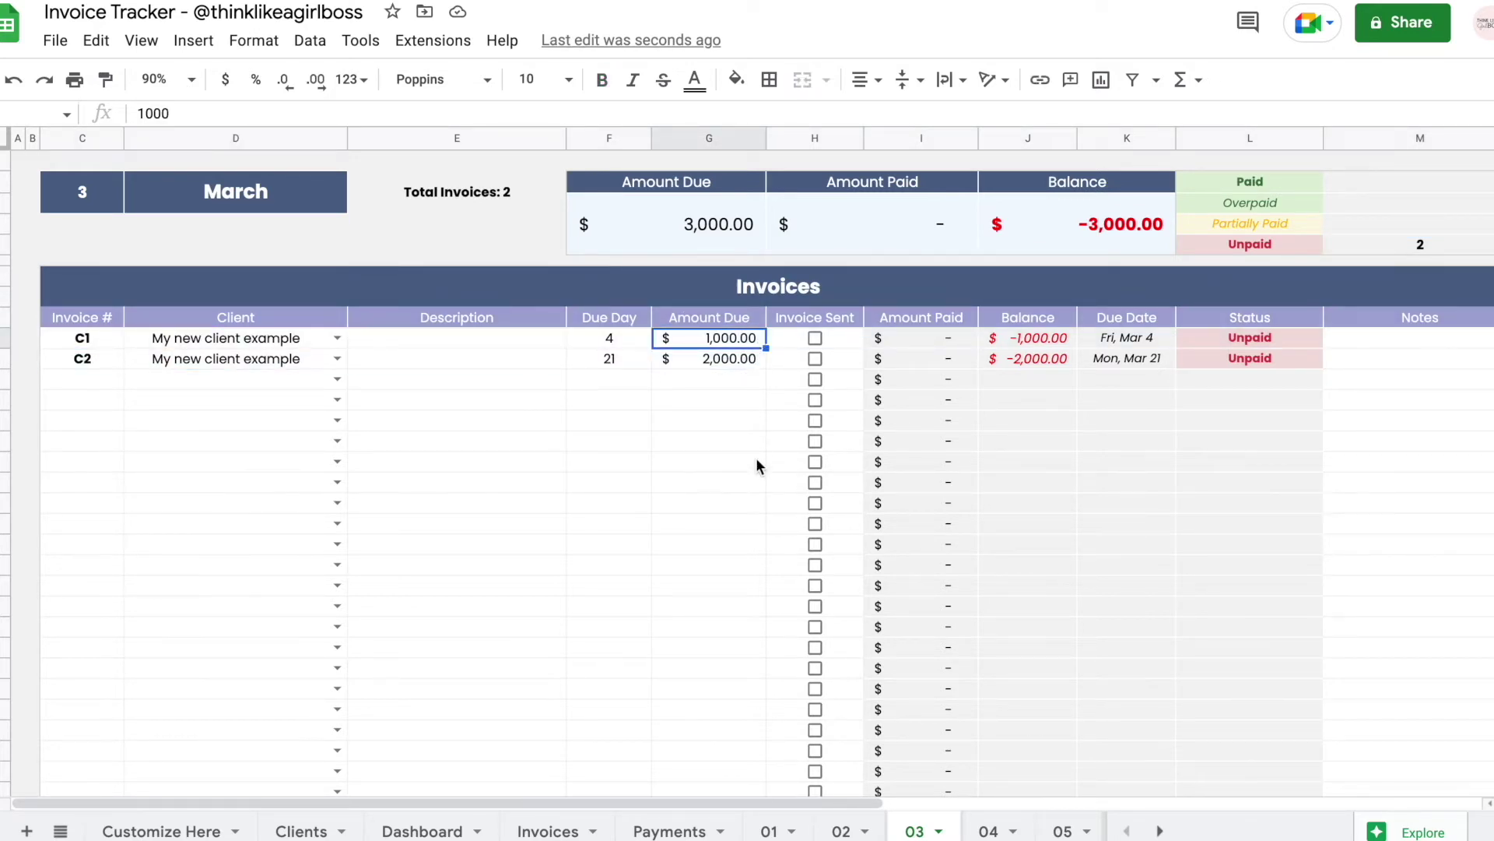
# - Record a March invoice payment of 500 dated July 26, 2022 for C1 - My new client example
pyautogui.hscroll(1, 757, 464)
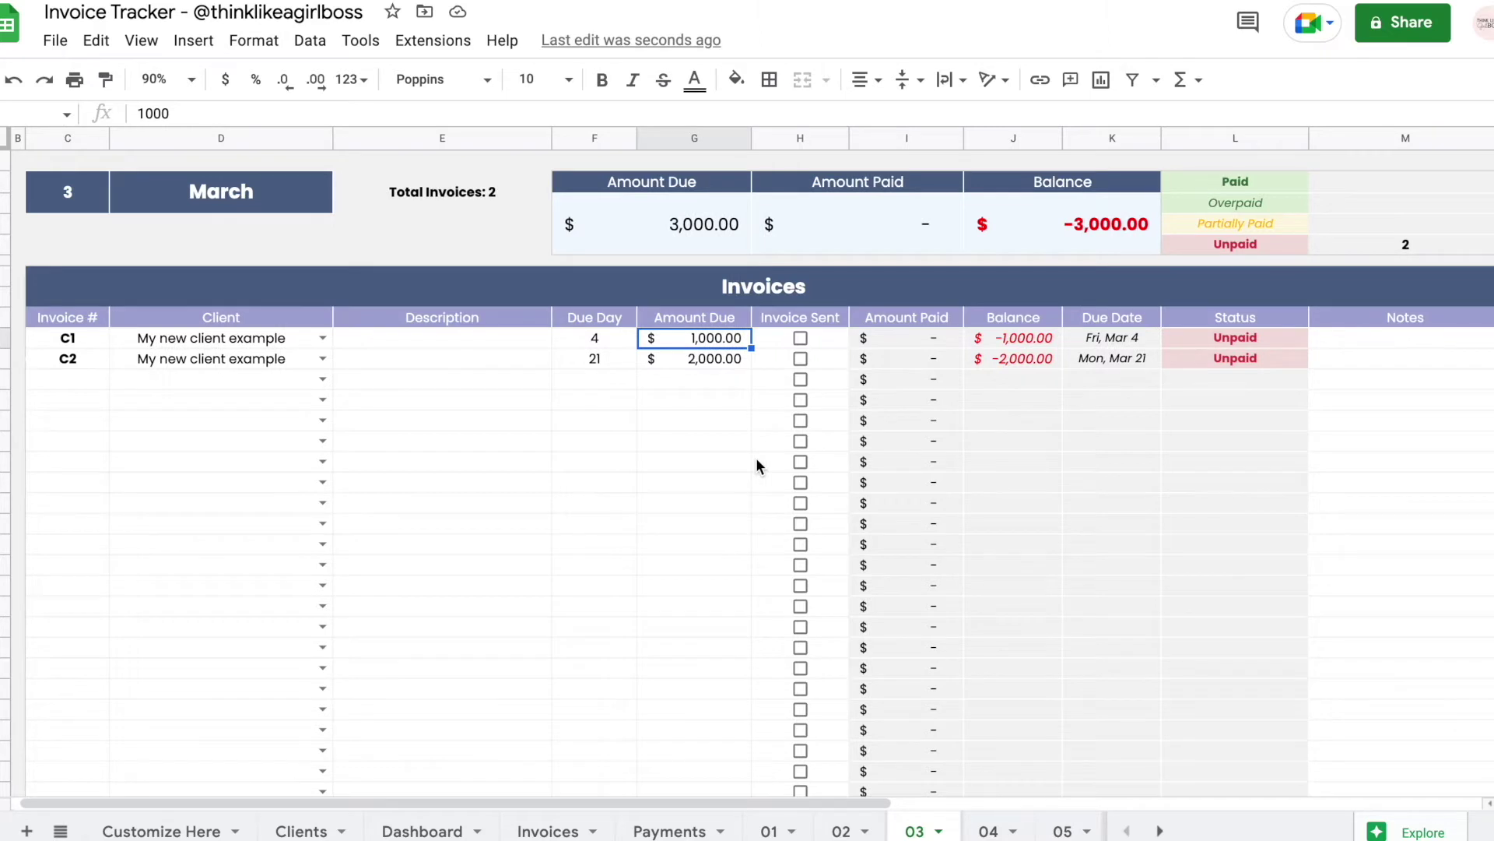
pyautogui.hscroll(10, 755, 459)
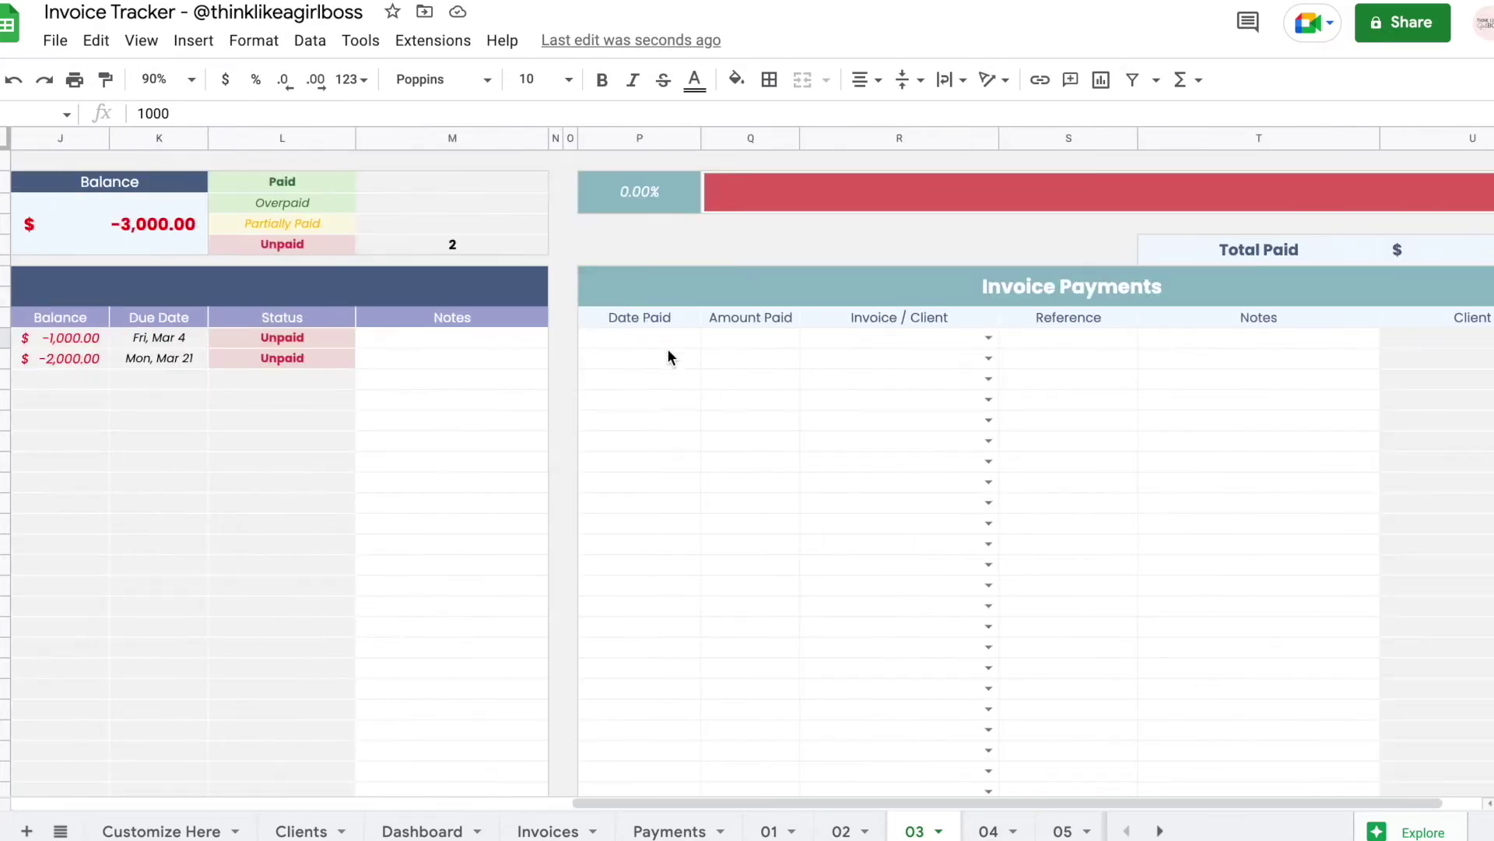
pyautogui.doubleClick(684, 341)
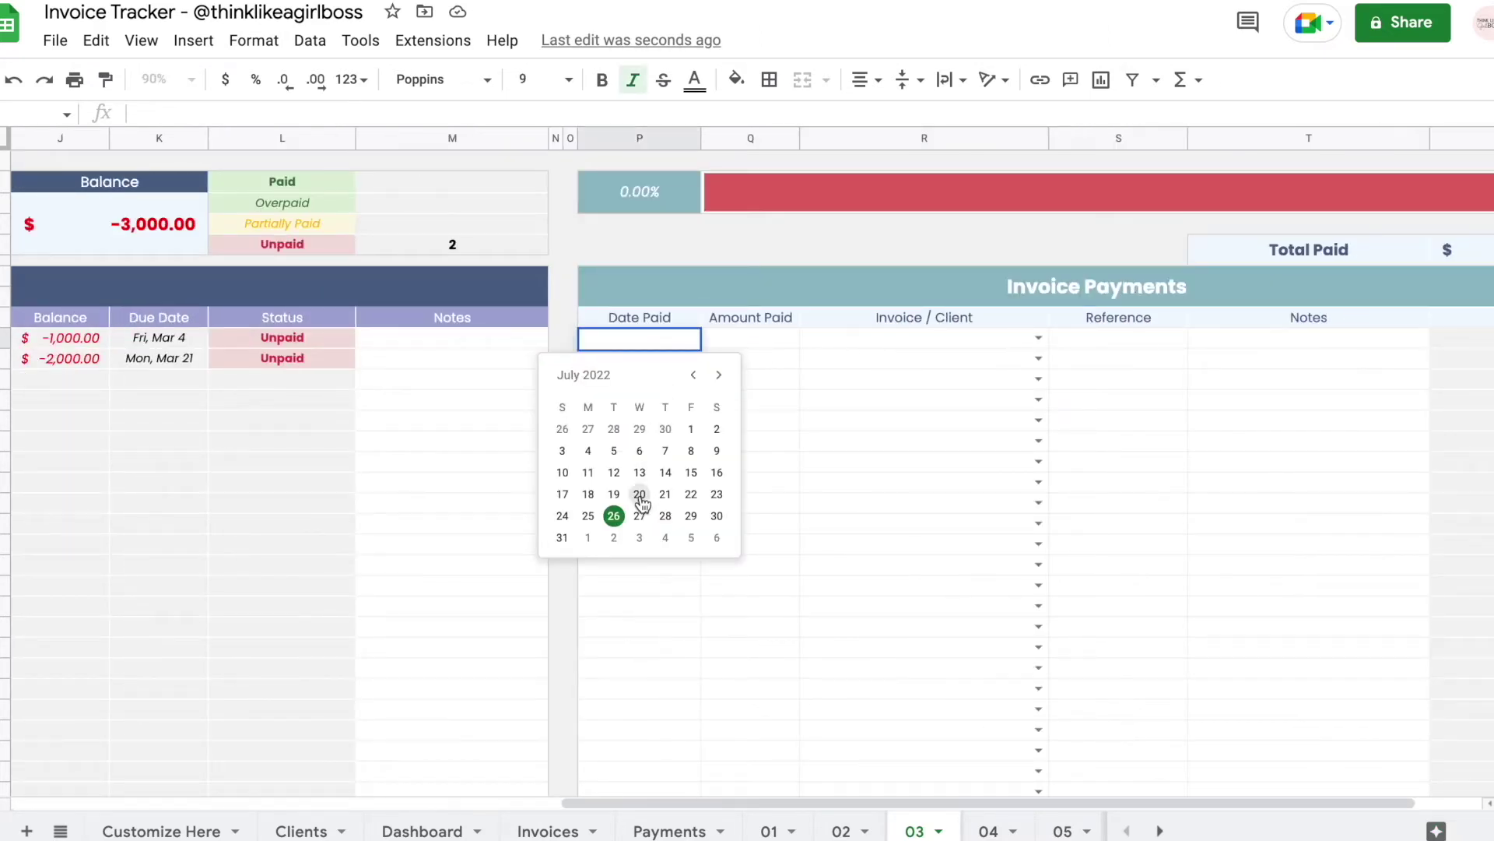
pyautogui.click(614, 516)
pyautogui.click(762, 337)
pyautogui.write('500')
pyautogui.press('Return')
pyautogui.click(1039, 337)
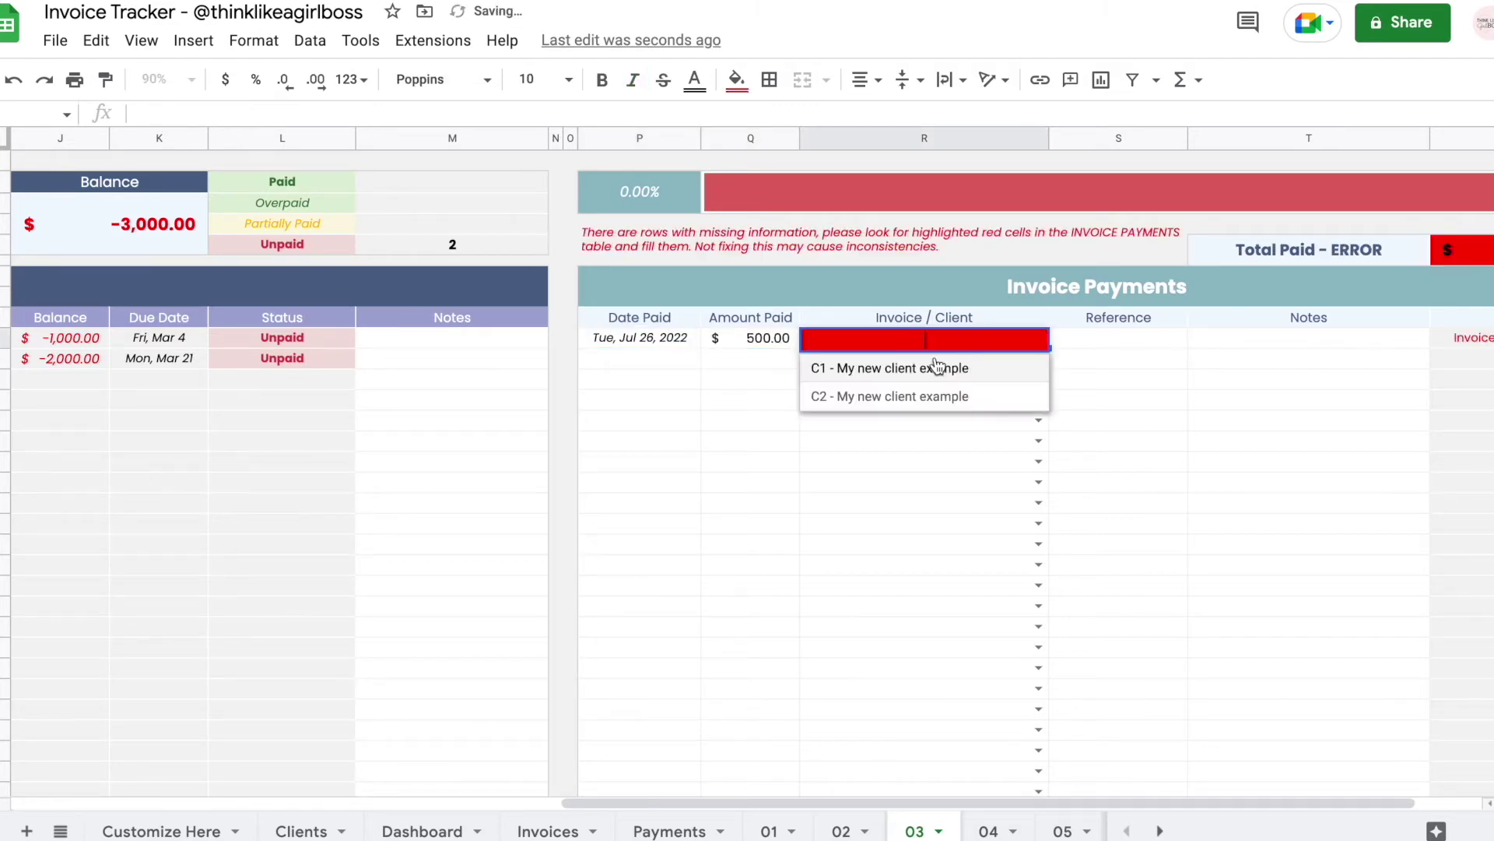
pyautogui.click(857, 376)
# - Check the Amount Paid, Balance and Status of March invoice C1 following its first payment
pyautogui.hscroll(-10, 861, 428)
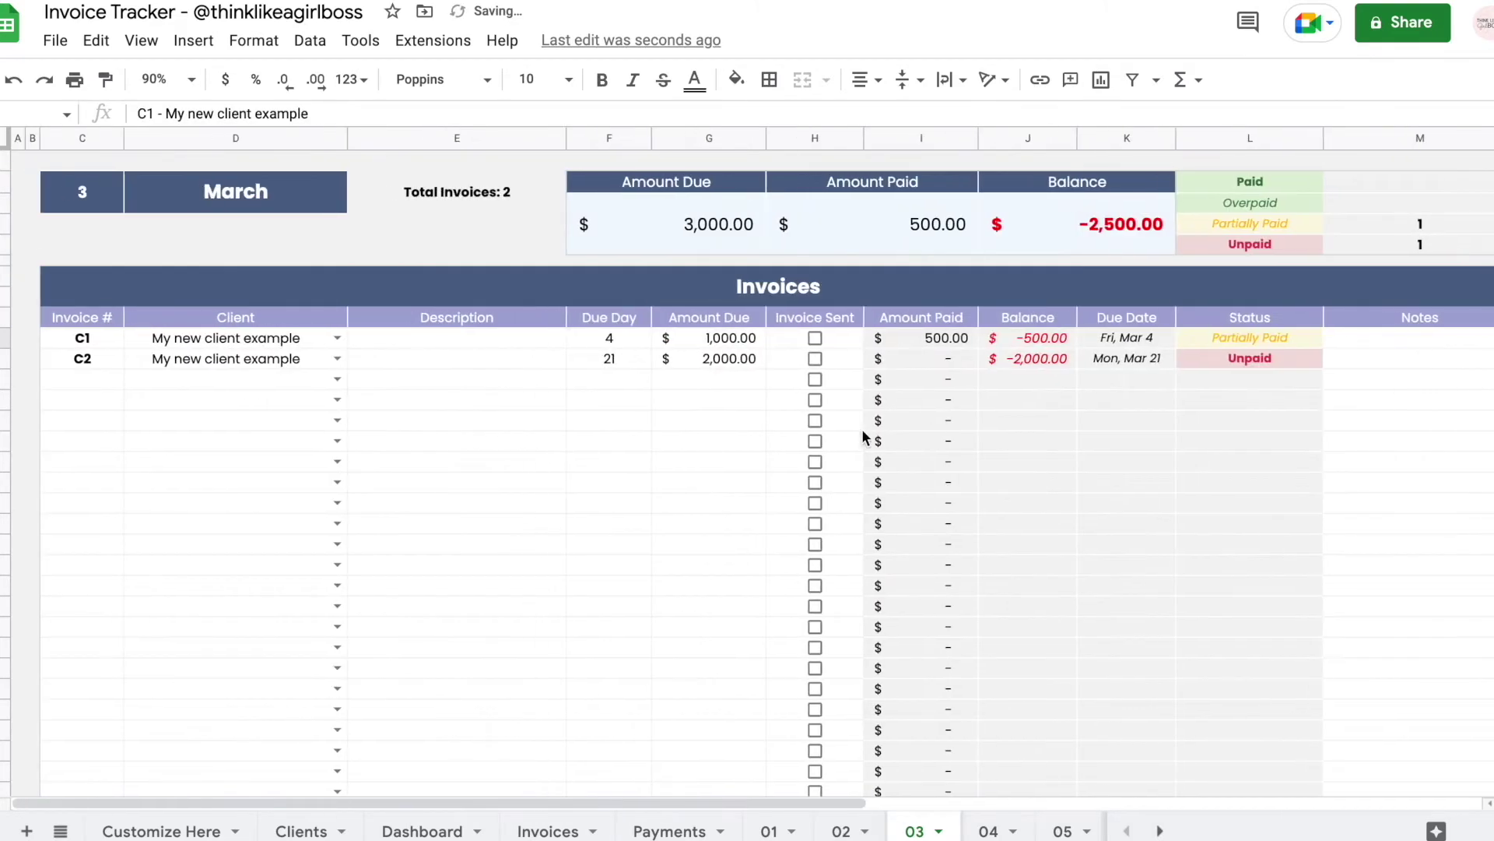
pyautogui.click(931, 339)
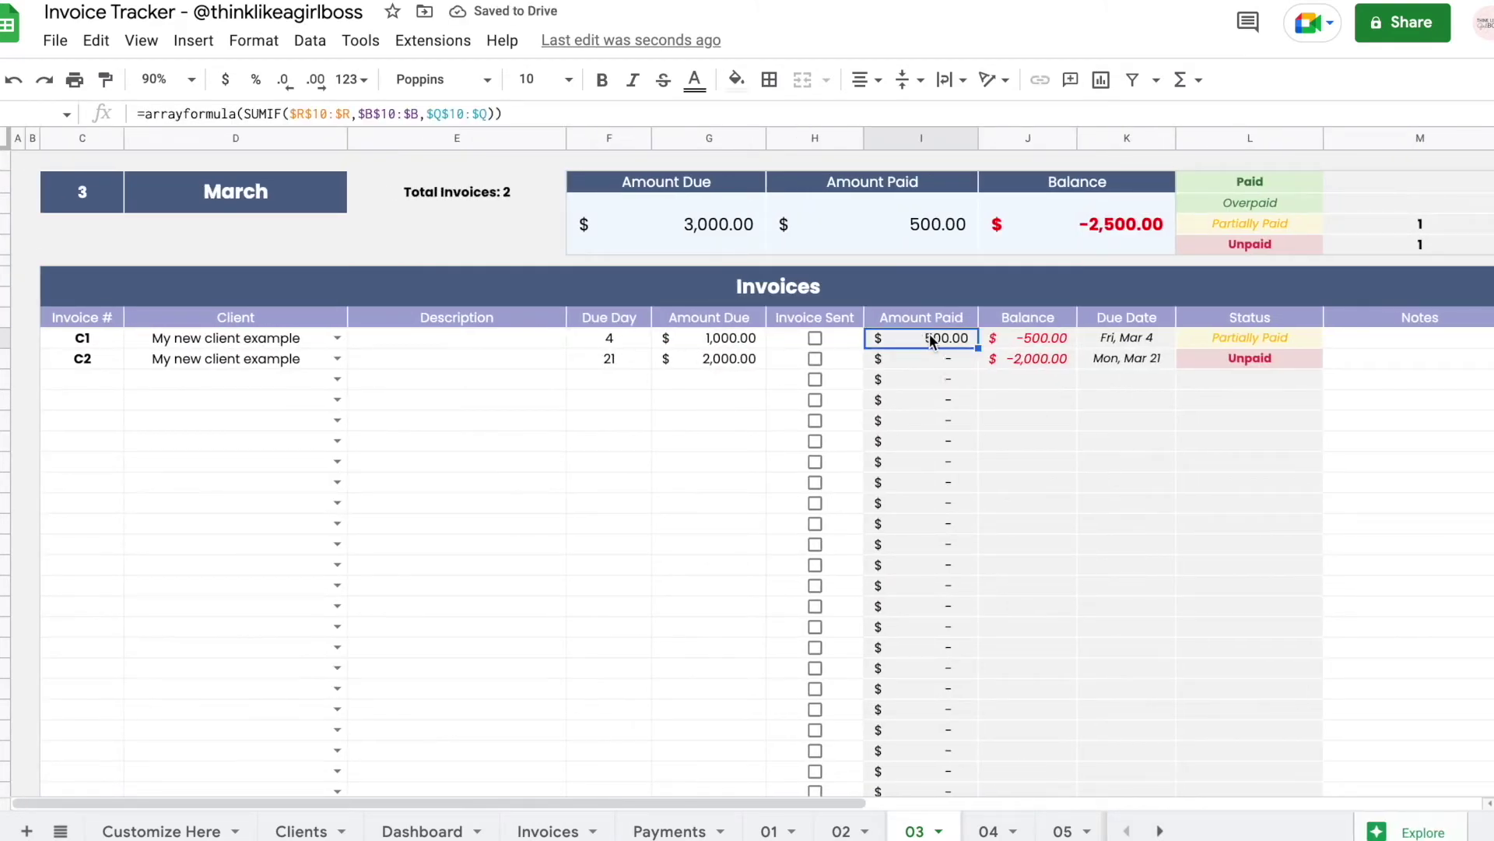
pyautogui.click(1003, 344)
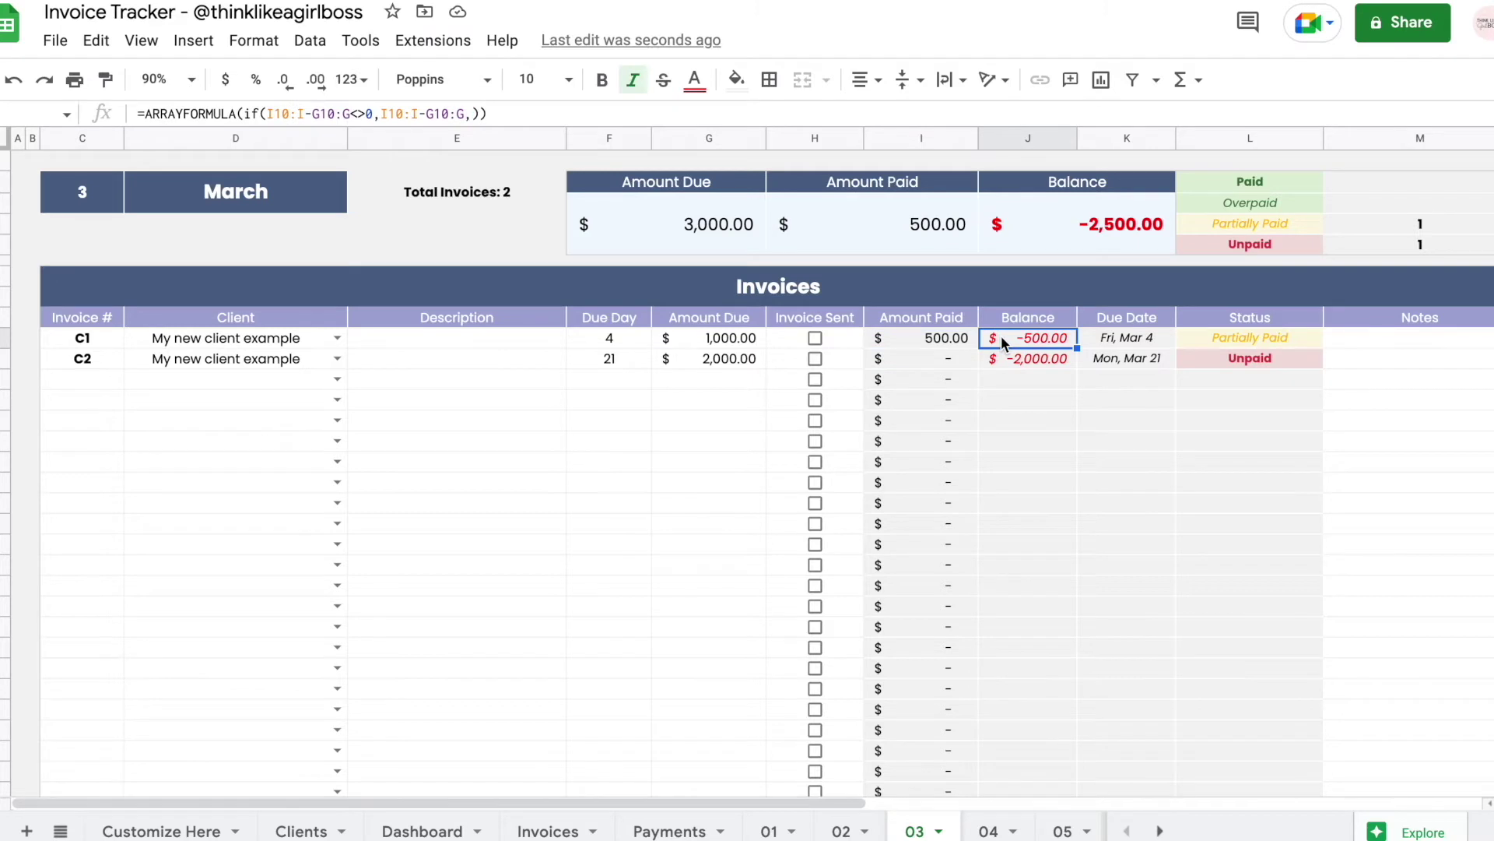
pyautogui.hscroll(1, 1002, 344)
pyautogui.click(1183, 339)
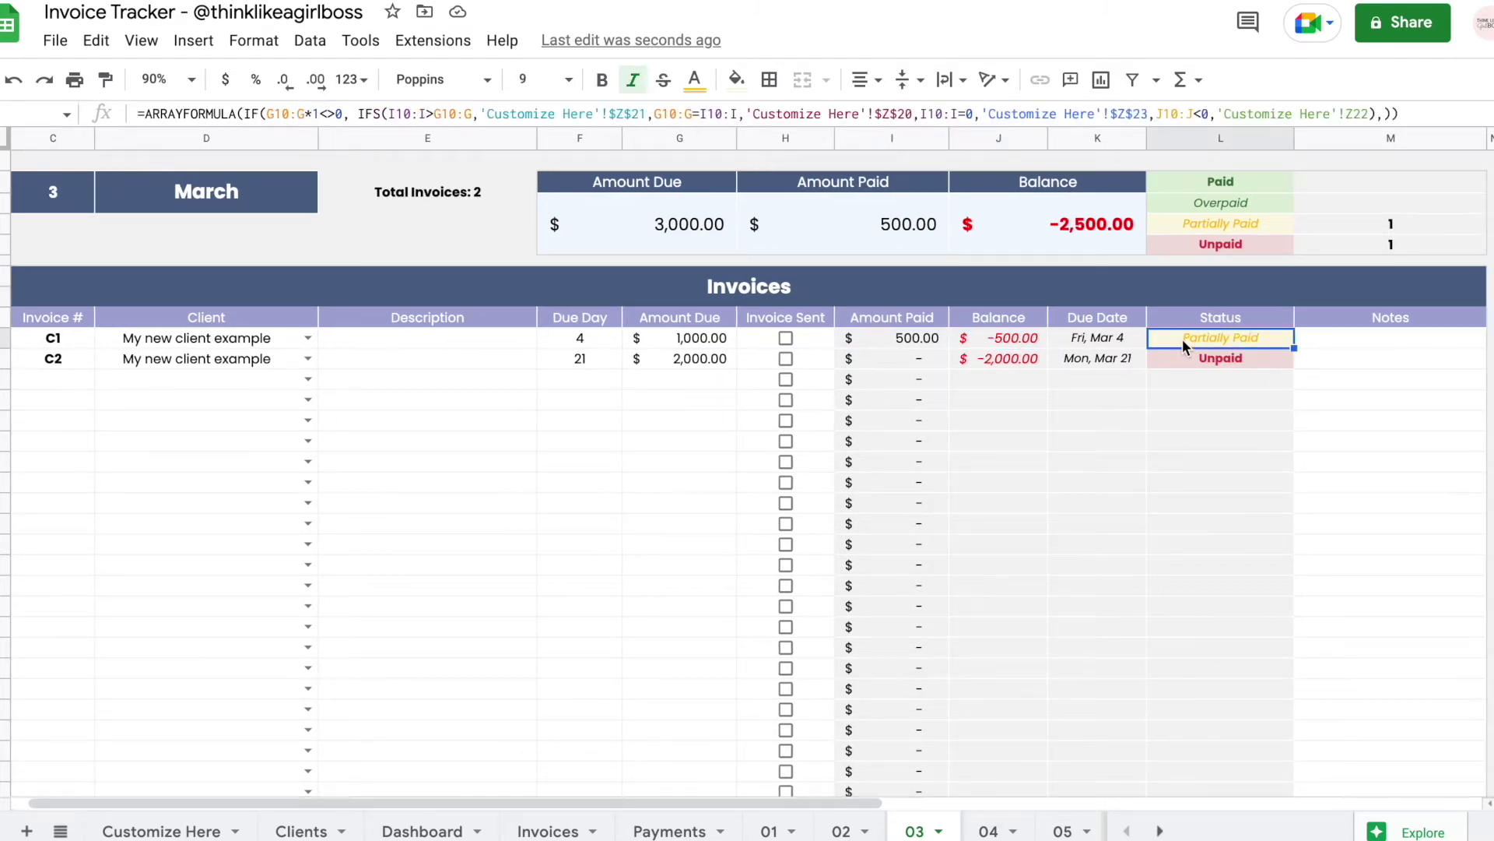
# - Add a second March payment of 500 dated August 17, 2022 for C1 - My new client example
pyautogui.hscroll(10, 879, 375)
pyautogui.doubleClick(478, 360)
pyautogui.click(523, 398)
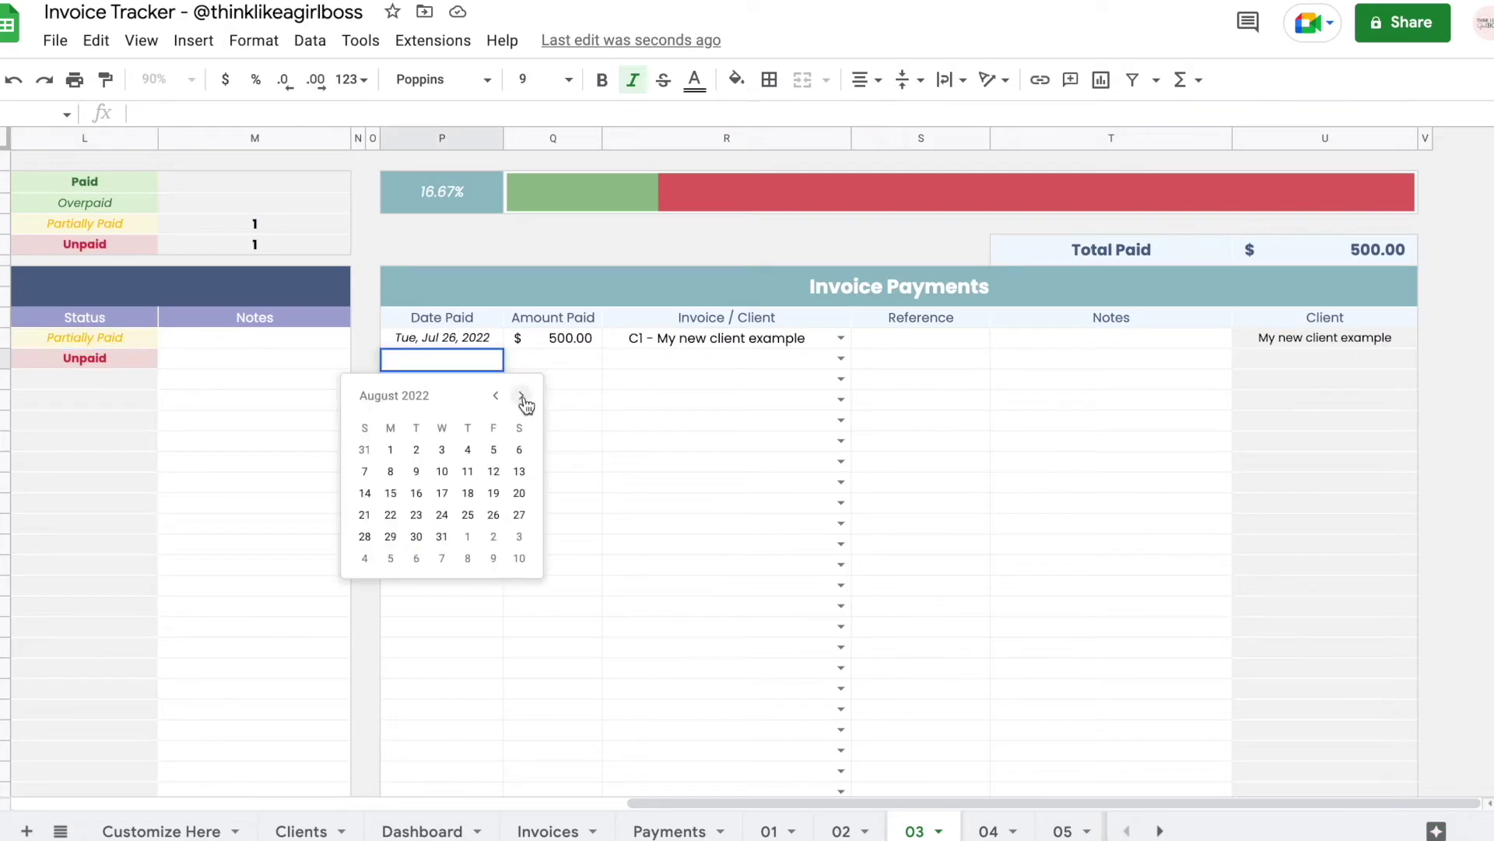
pyautogui.click(442, 489)
pyautogui.click(530, 364)
pyautogui.write('500')
pyautogui.press('Return')
pyautogui.doubleClick(695, 360)
pyautogui.click(695, 387)
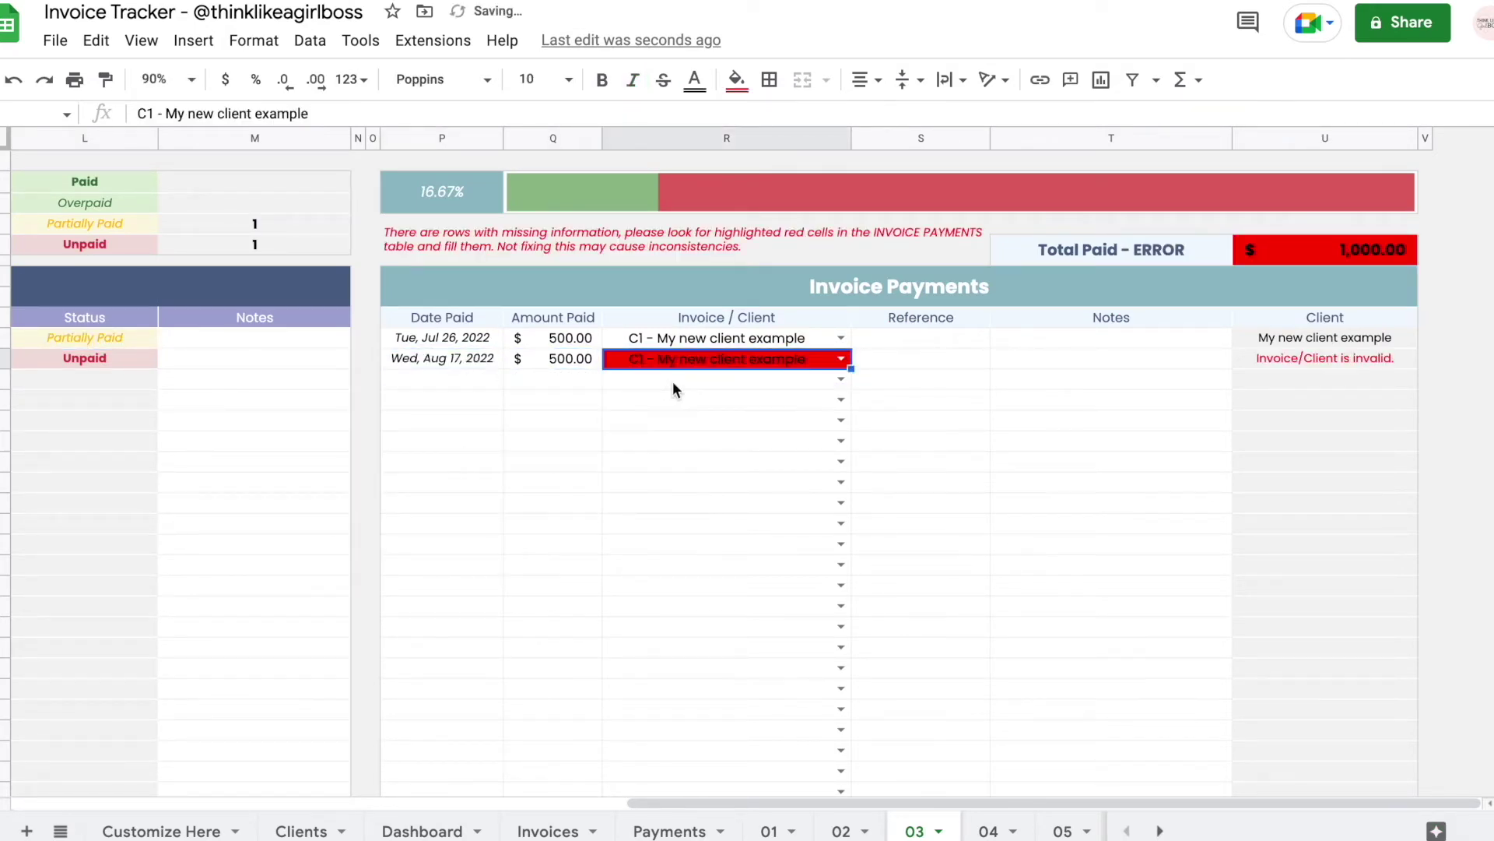
# - Compare invoice C1's Amount Paid, Balance and Status with its two recorded payments
pyautogui.hscroll(-10, 920, 334)
pyautogui.click(920, 333)
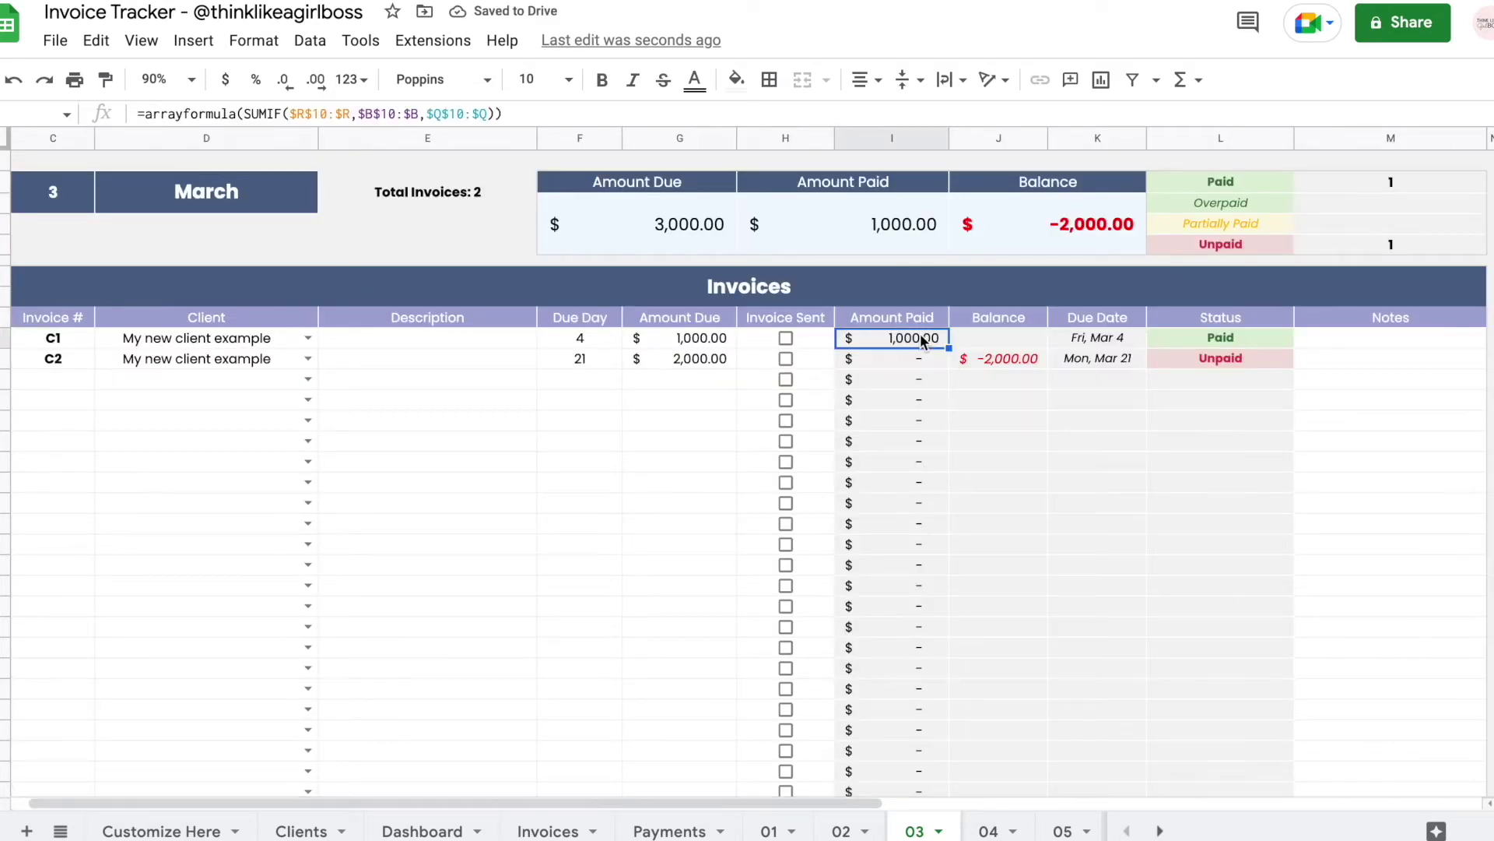
pyautogui.hscroll(8, 1069, 529)
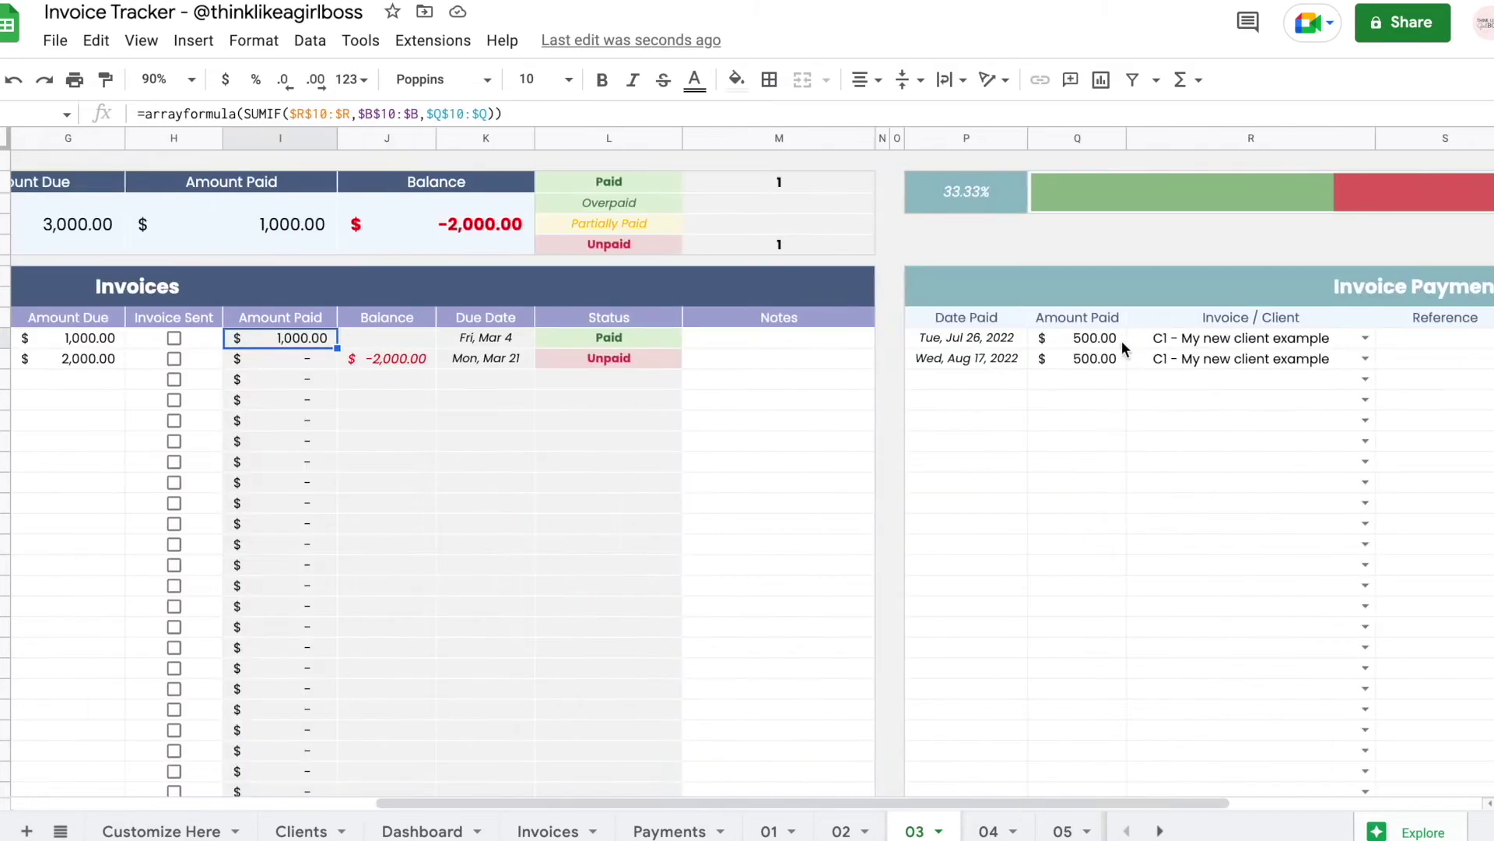
pyautogui.moveTo(1117, 338); pyautogui.dragTo(1118, 358)
pyautogui.hscroll(-6, 914, 463)
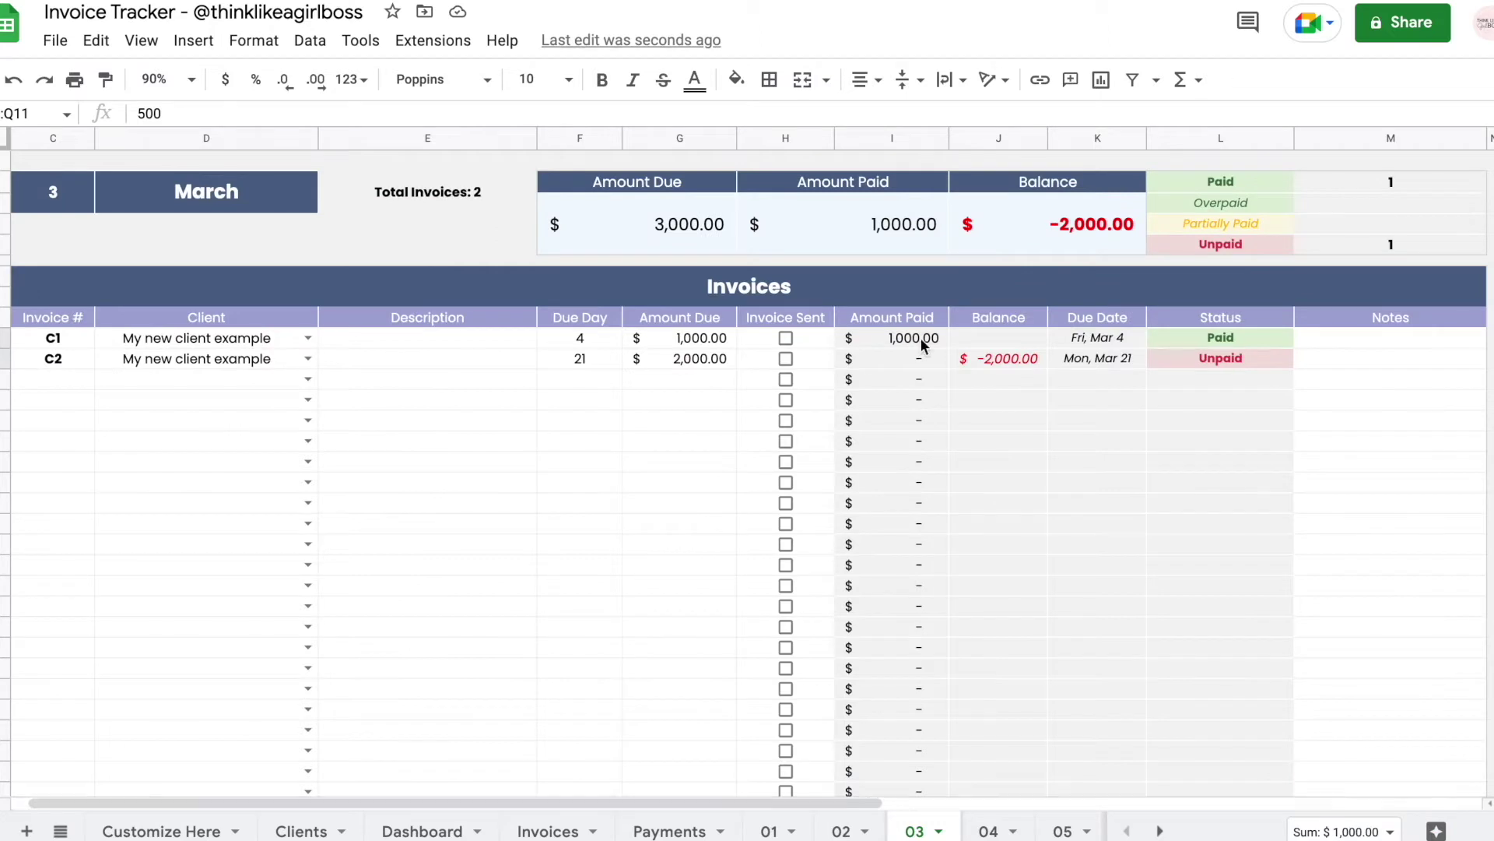
pyautogui.click(985, 342)
pyautogui.click(1165, 337)
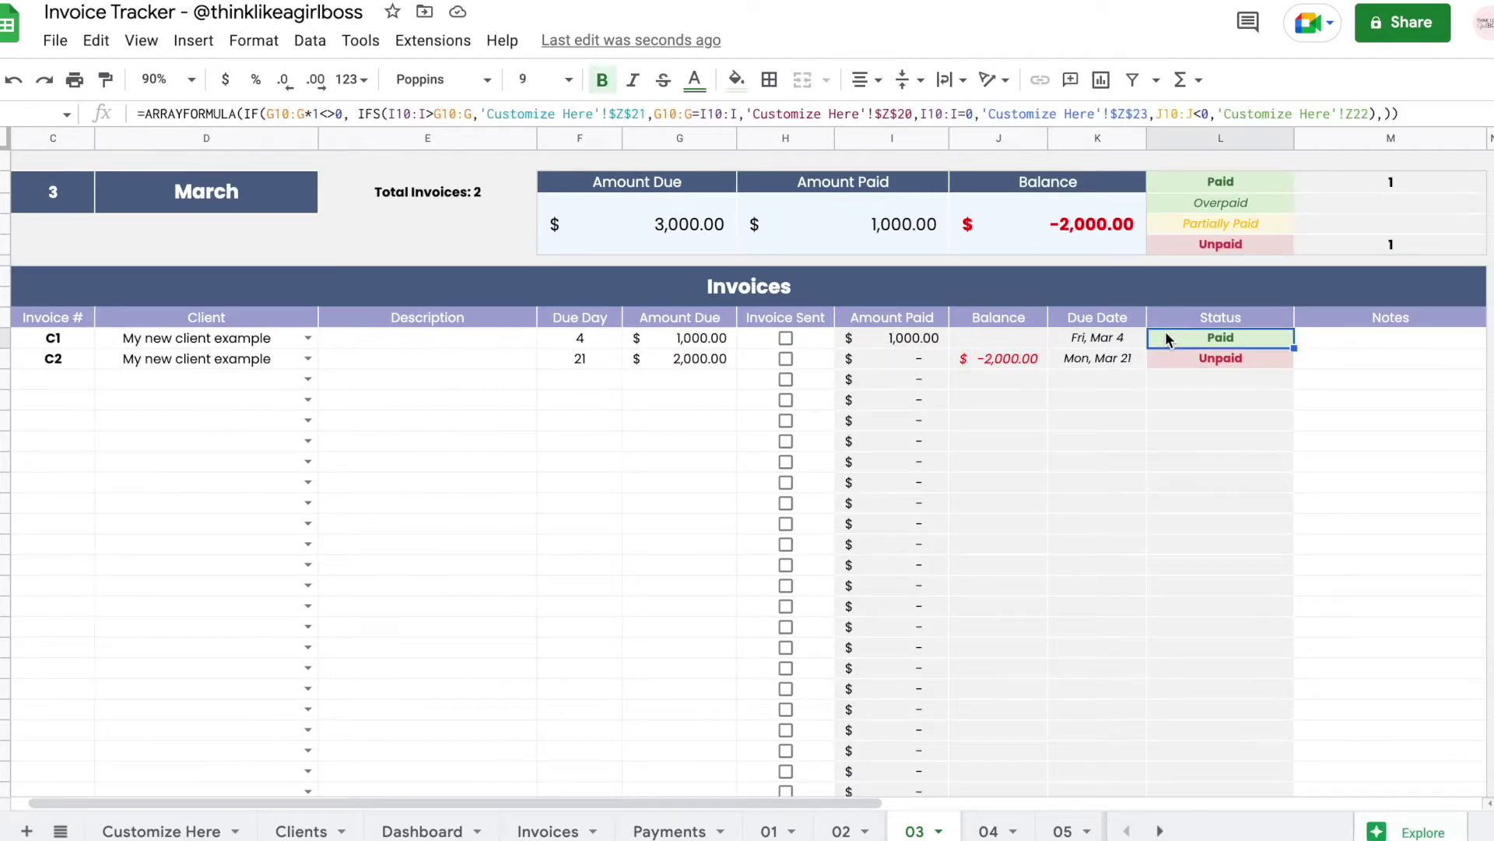
# - Examine the payment progress bar and percentage above the March Invoice Payments table
pyautogui.hscroll(5, 1170, 479)
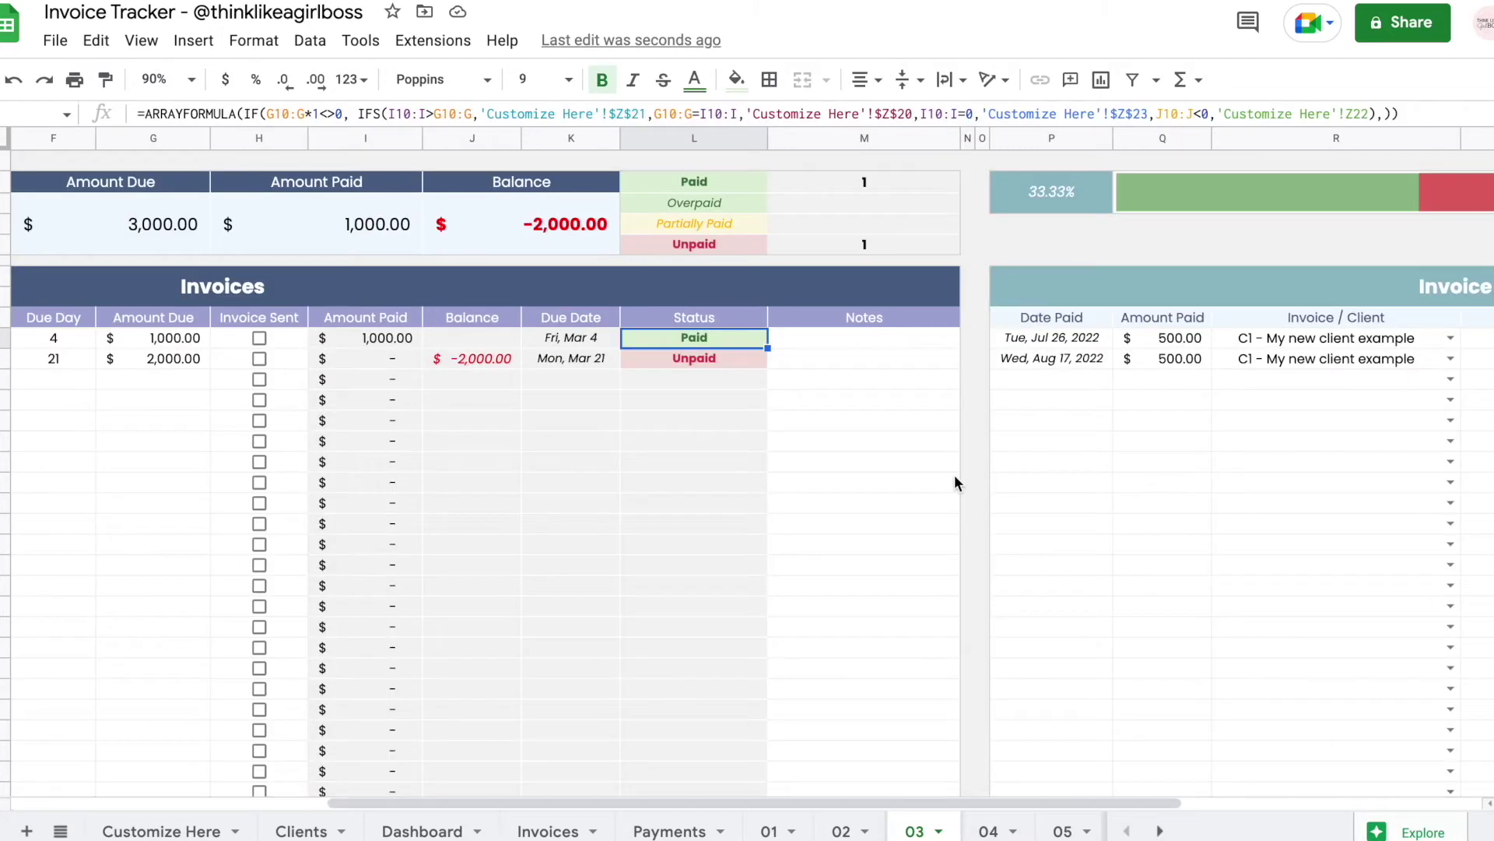
pyautogui.click(984, 420)
pyautogui.hscroll(5, 984, 421)
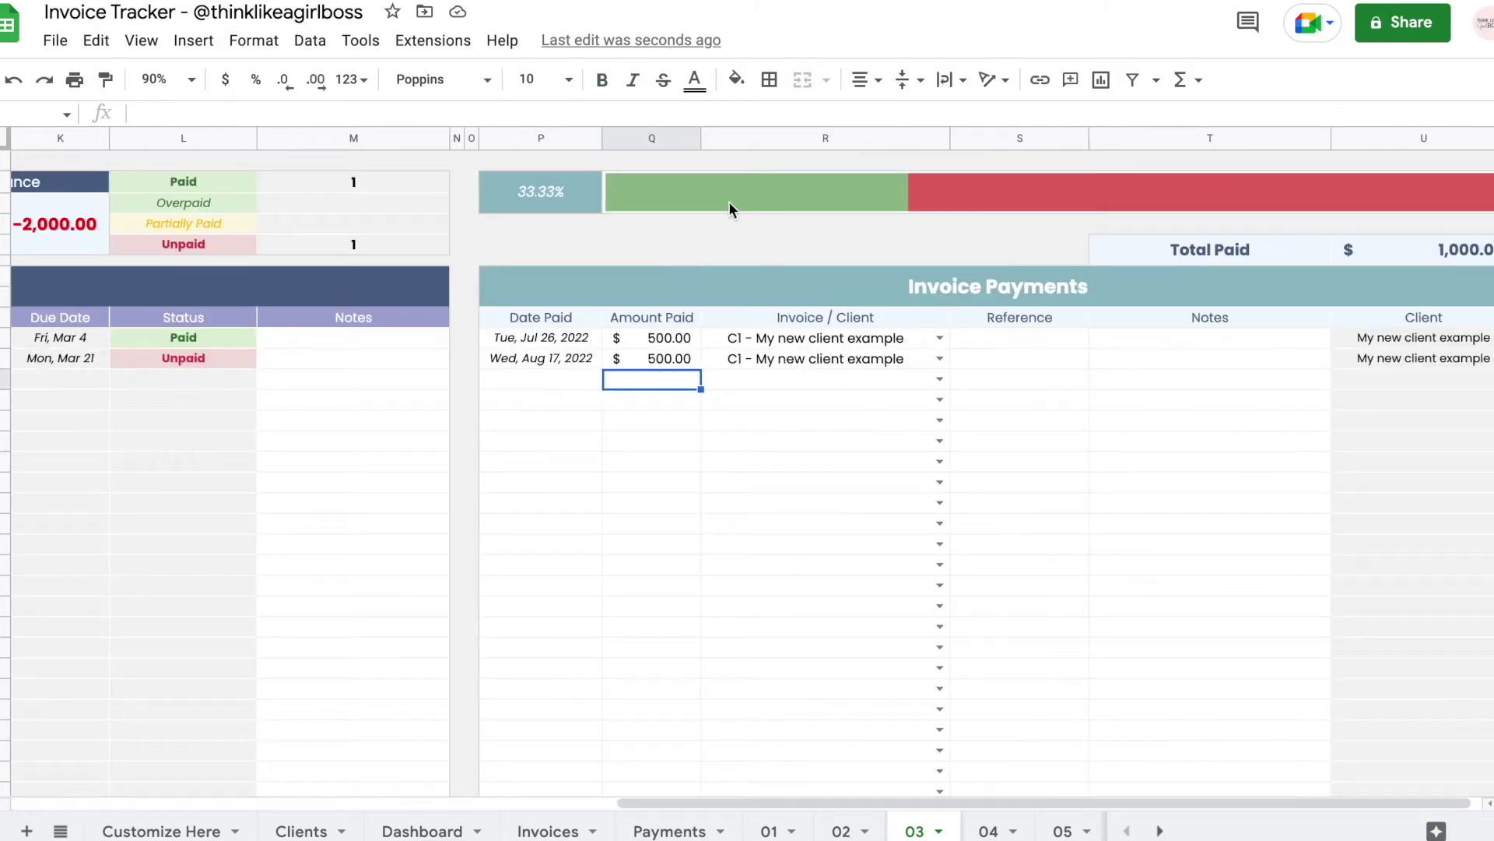
pyautogui.hscroll(-6, 527, 408)
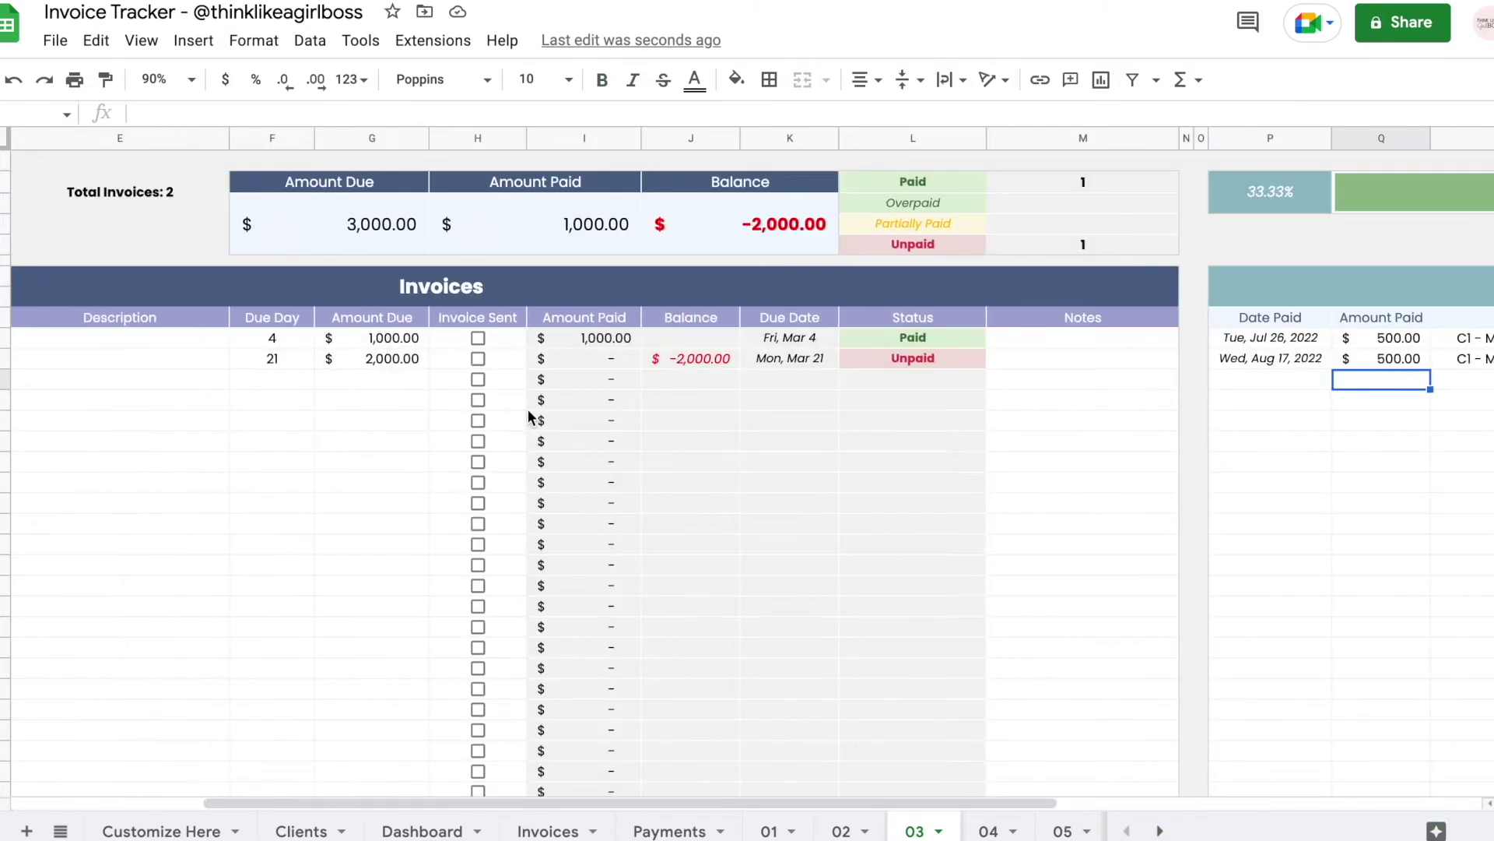
# - Check invoice C2's Amount Due and start a third March payment row dated August 18, 2022
pyautogui.click(370, 357)
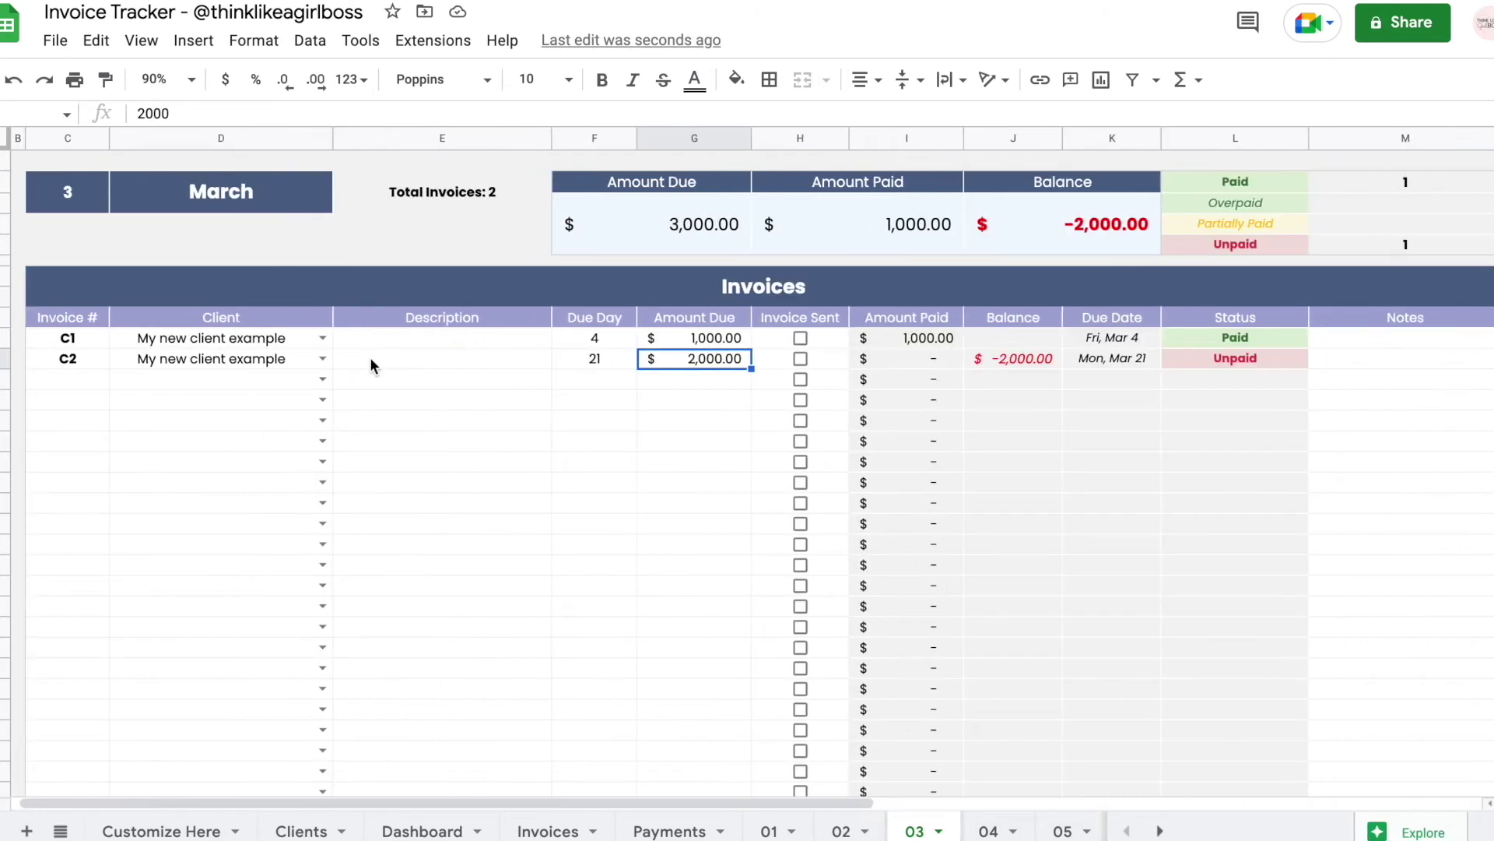
pyautogui.hscroll(5, 371, 360)
pyautogui.click(951, 359)
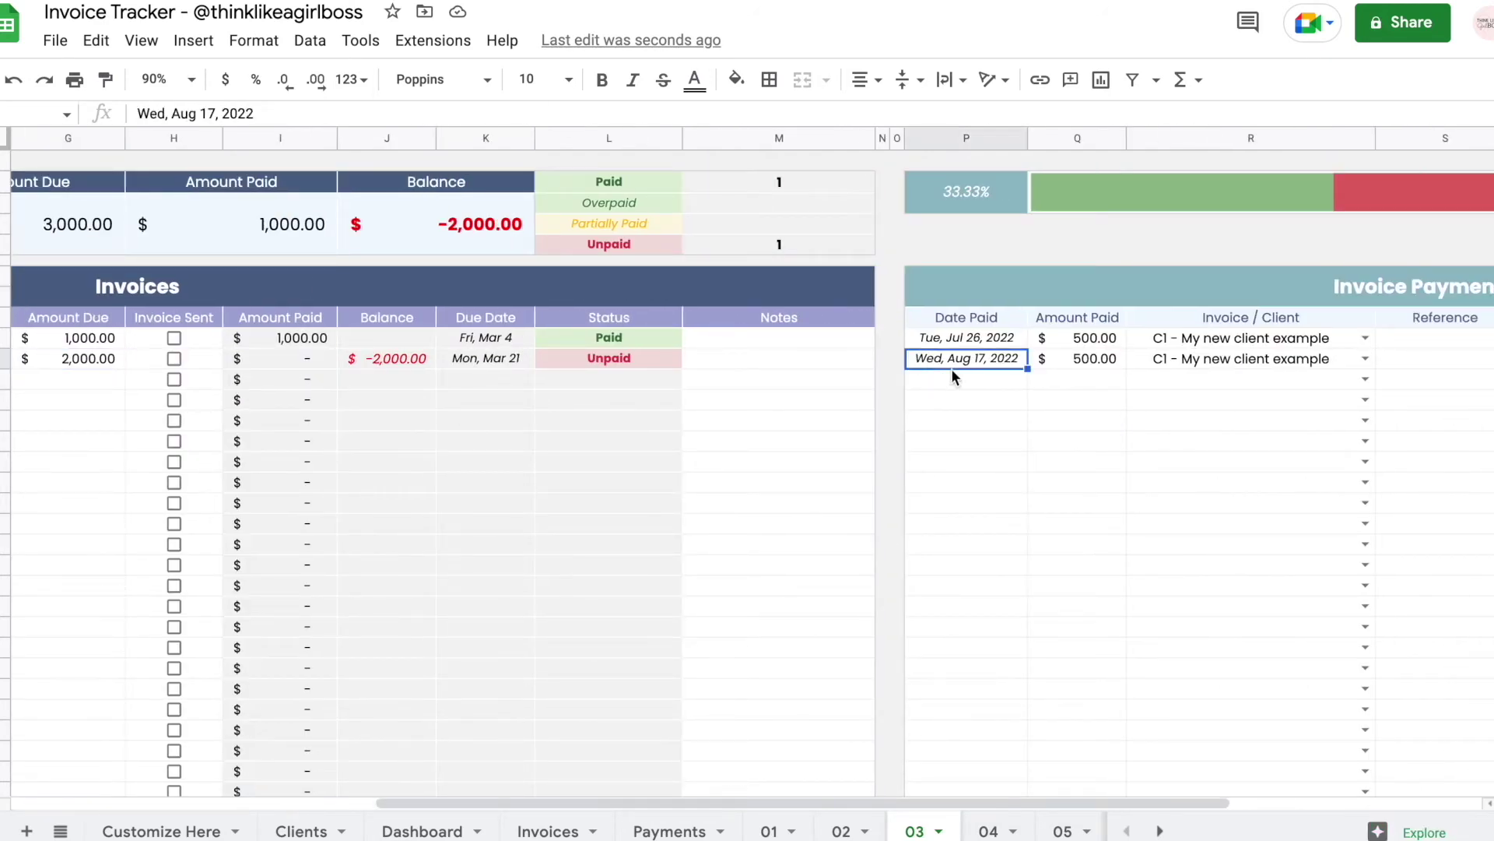
pyautogui.click(1053, 399)
pyautogui.click(1006, 380)
pyautogui.doubleClick(1006, 379)
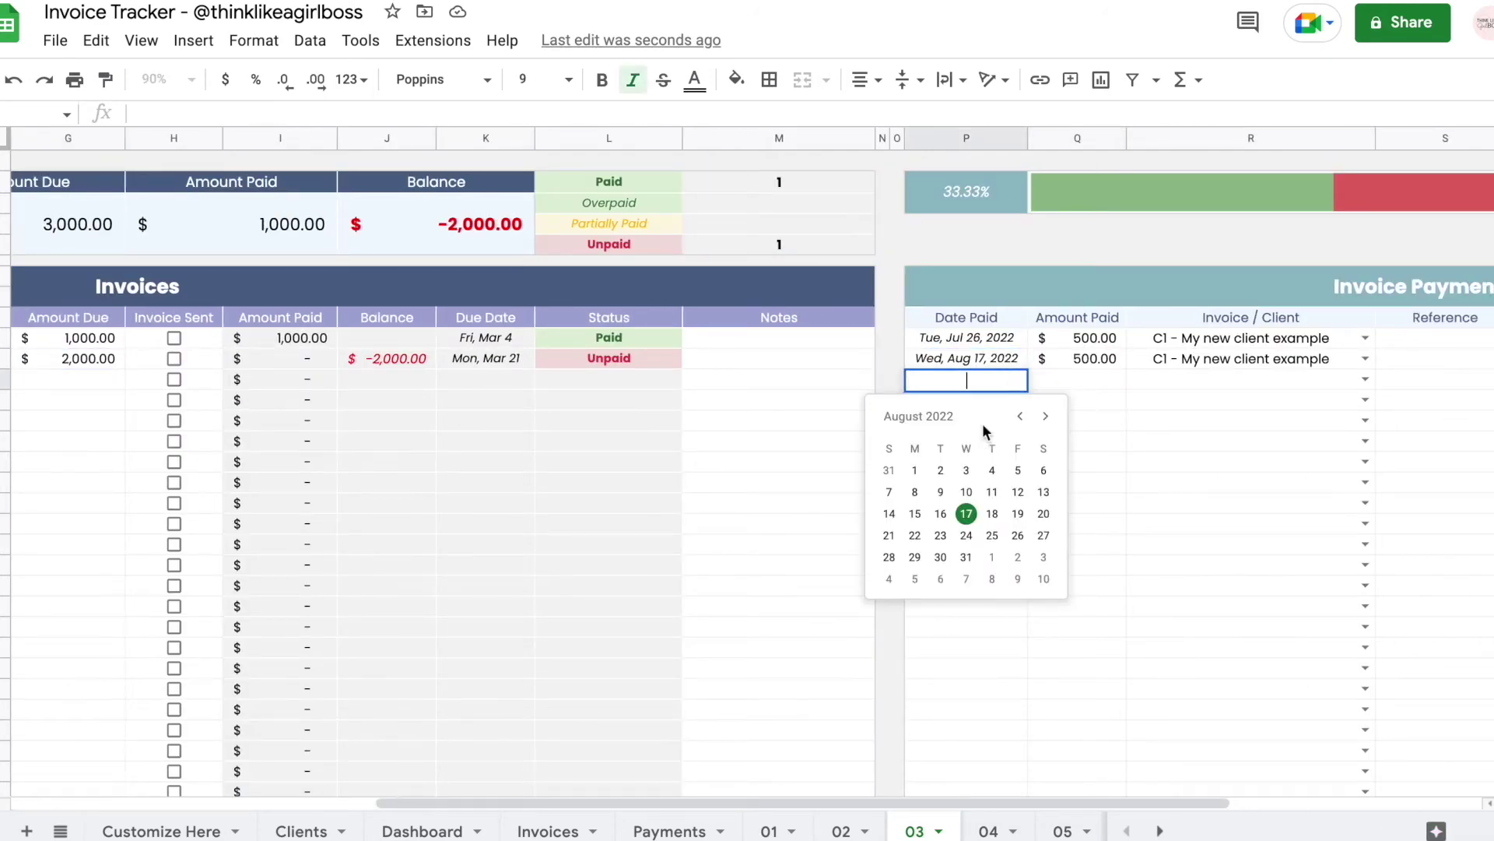
pyautogui.click(992, 511)
# - Set the third March payment's amount to 2000 and assign it to C2 - My new client example
pyautogui.click(1071, 378)
pyautogui.write('2000')
pyautogui.press('Return')
pyautogui.press('Up')
pyautogui.press('Right')
pyautogui.press('Return')
pyautogui.press('Down')
pyautogui.press('Down')
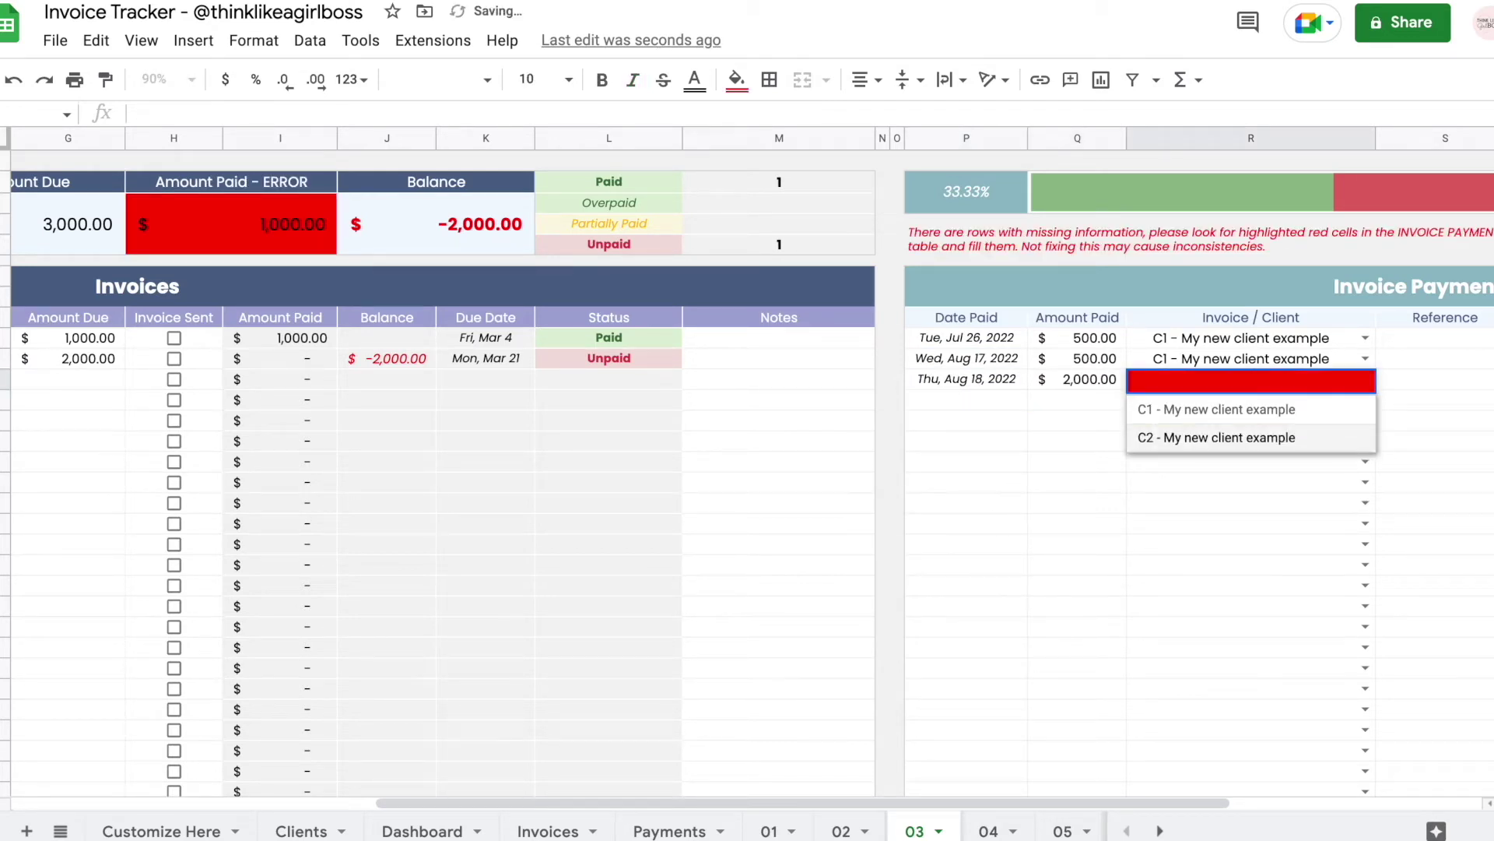
pyautogui.press('Return')
# - Review the March payment progress bar, total paid and the statuses of invoices C1 and C2
pyautogui.hscroll(8, 923, 434)
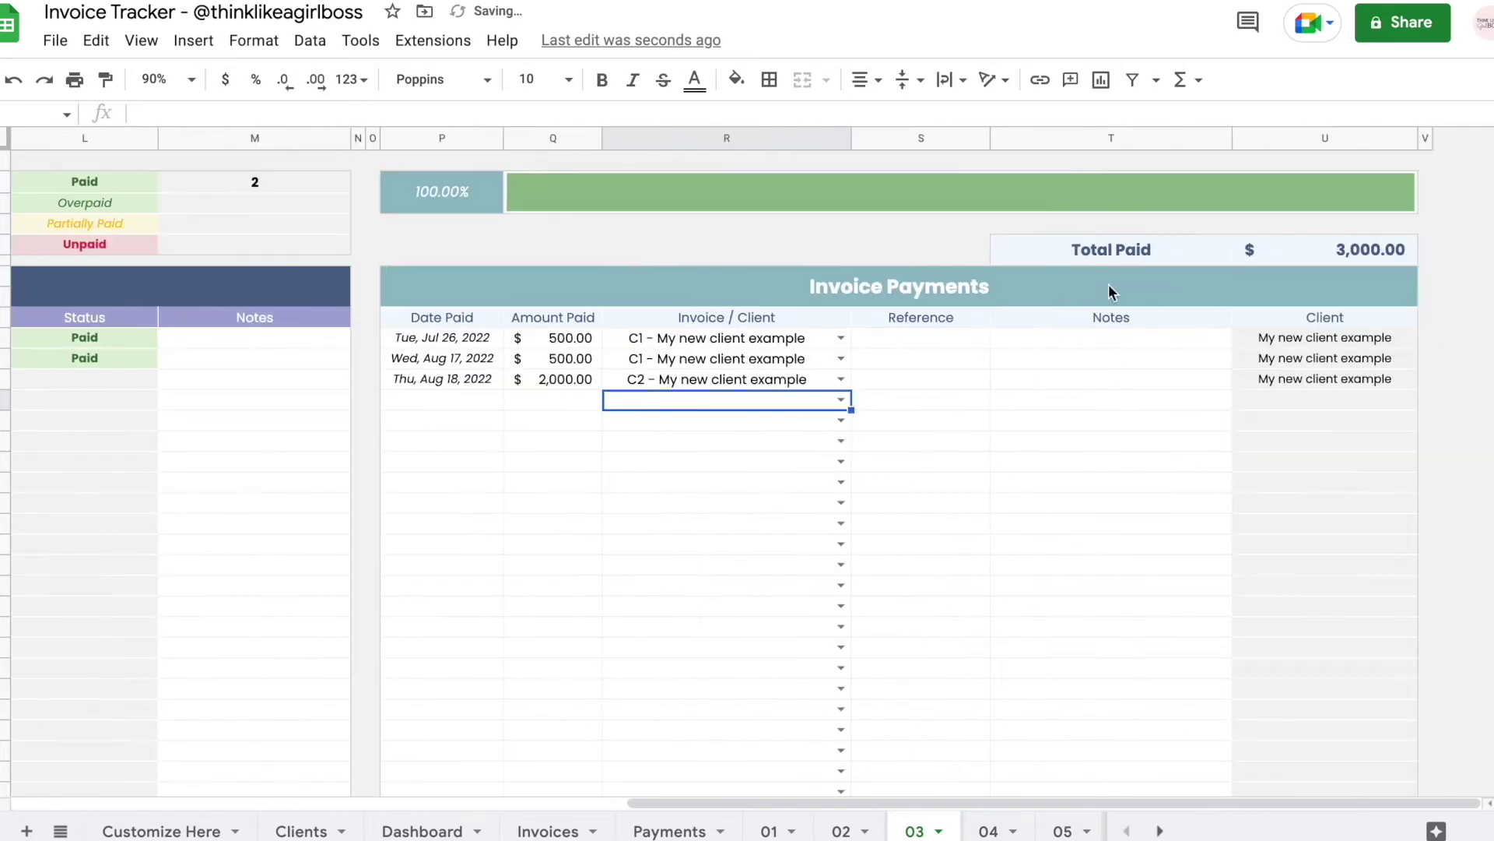
pyautogui.click(714, 188)
pyautogui.hscroll(-5, 624, 427)
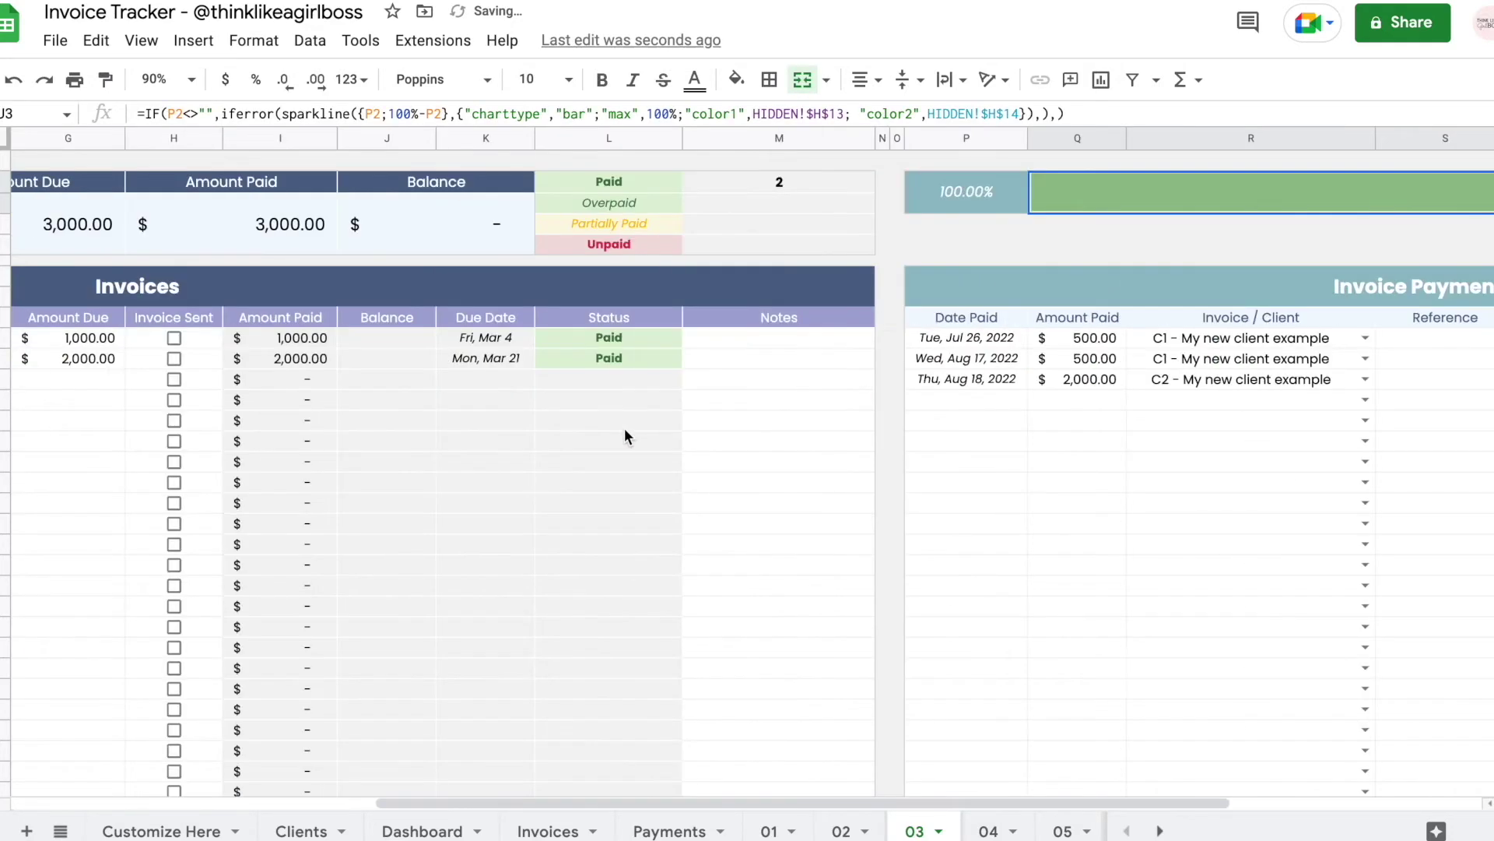
pyautogui.moveTo(621, 339); pyautogui.dragTo(621, 353)
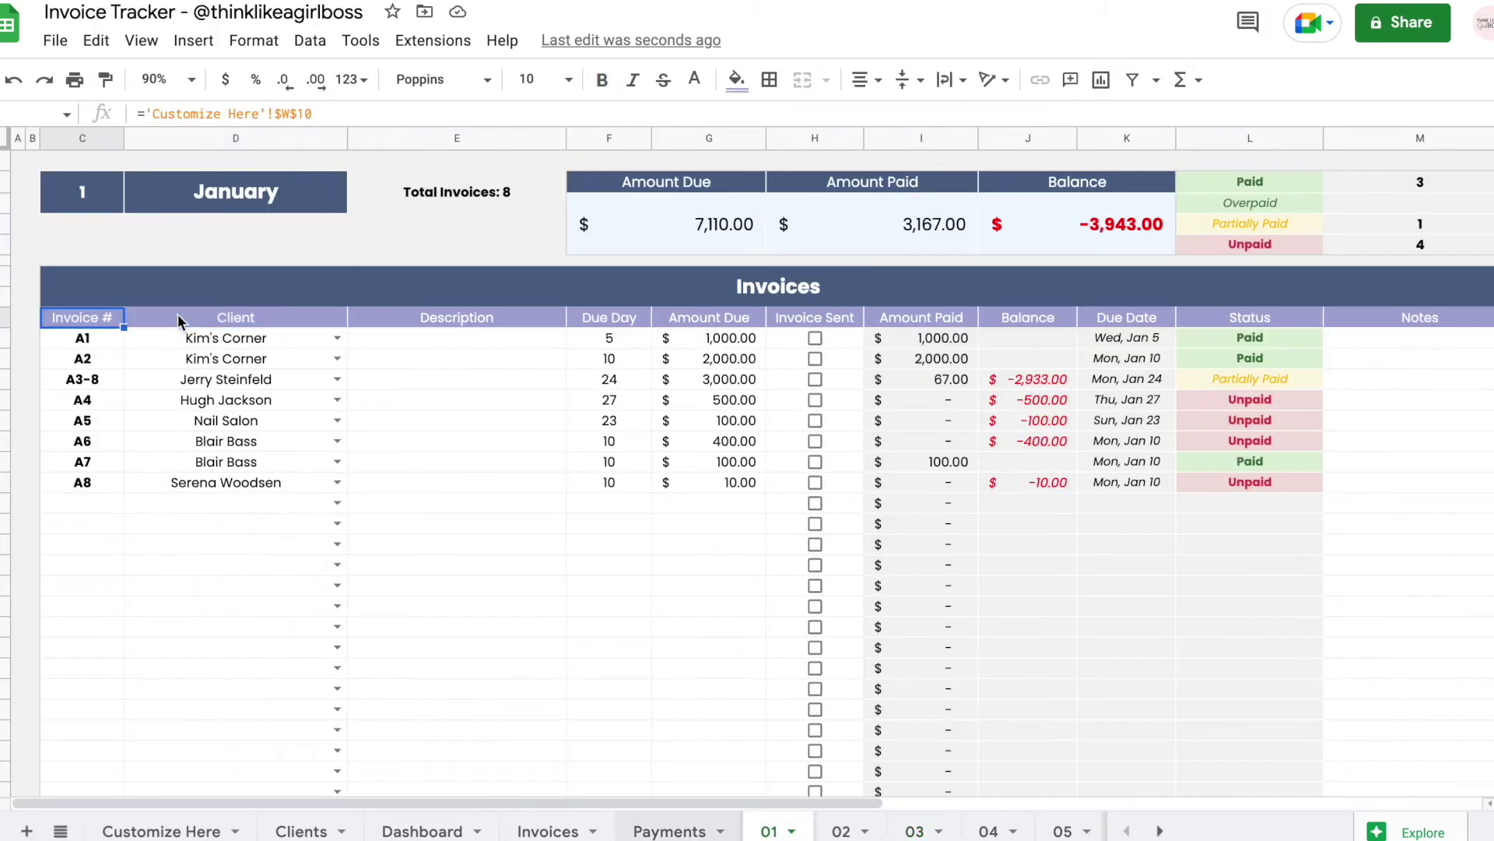
# - On the January sheet, review the Invoice #, Client and Amount Due headers and the Amount Paid and Invoice / Client payment headers
pyautogui.click(231, 314)
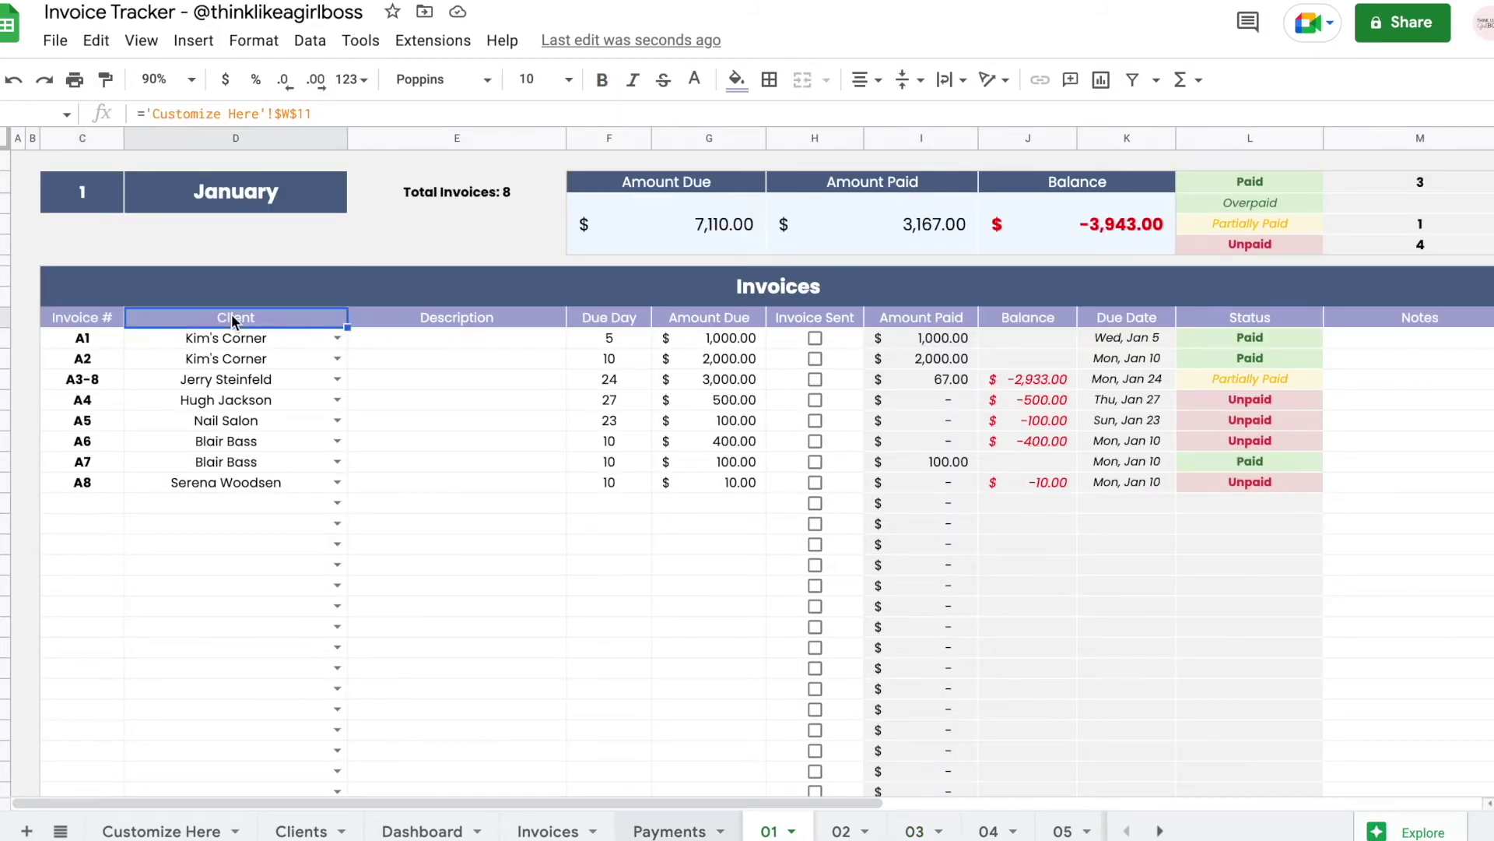
pyautogui.click(721, 316)
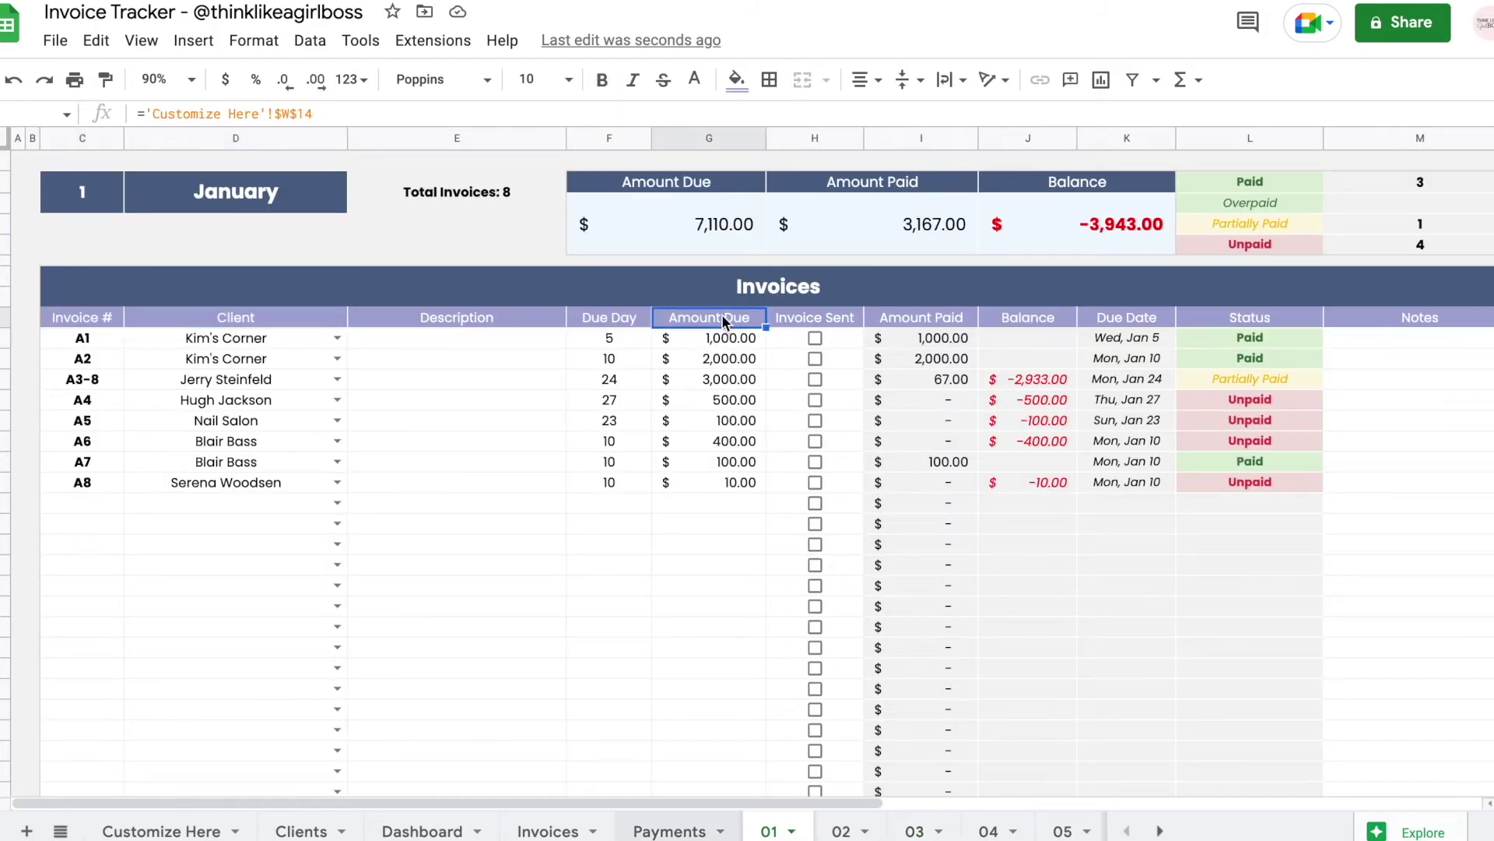
pyautogui.hscroll(10, 722, 315)
pyautogui.click(665, 316)
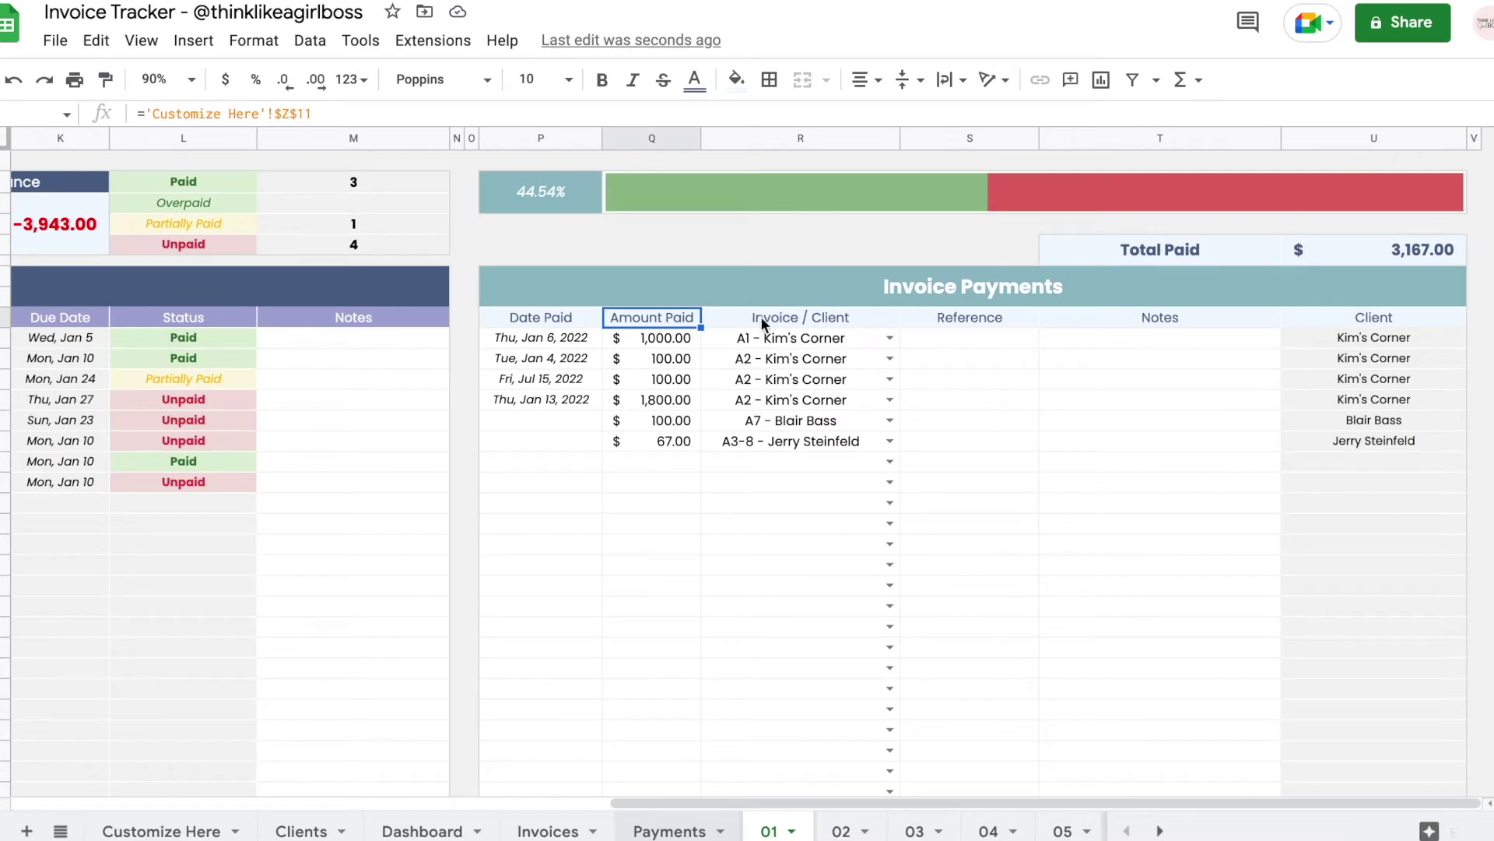
pyautogui.click(796, 316)
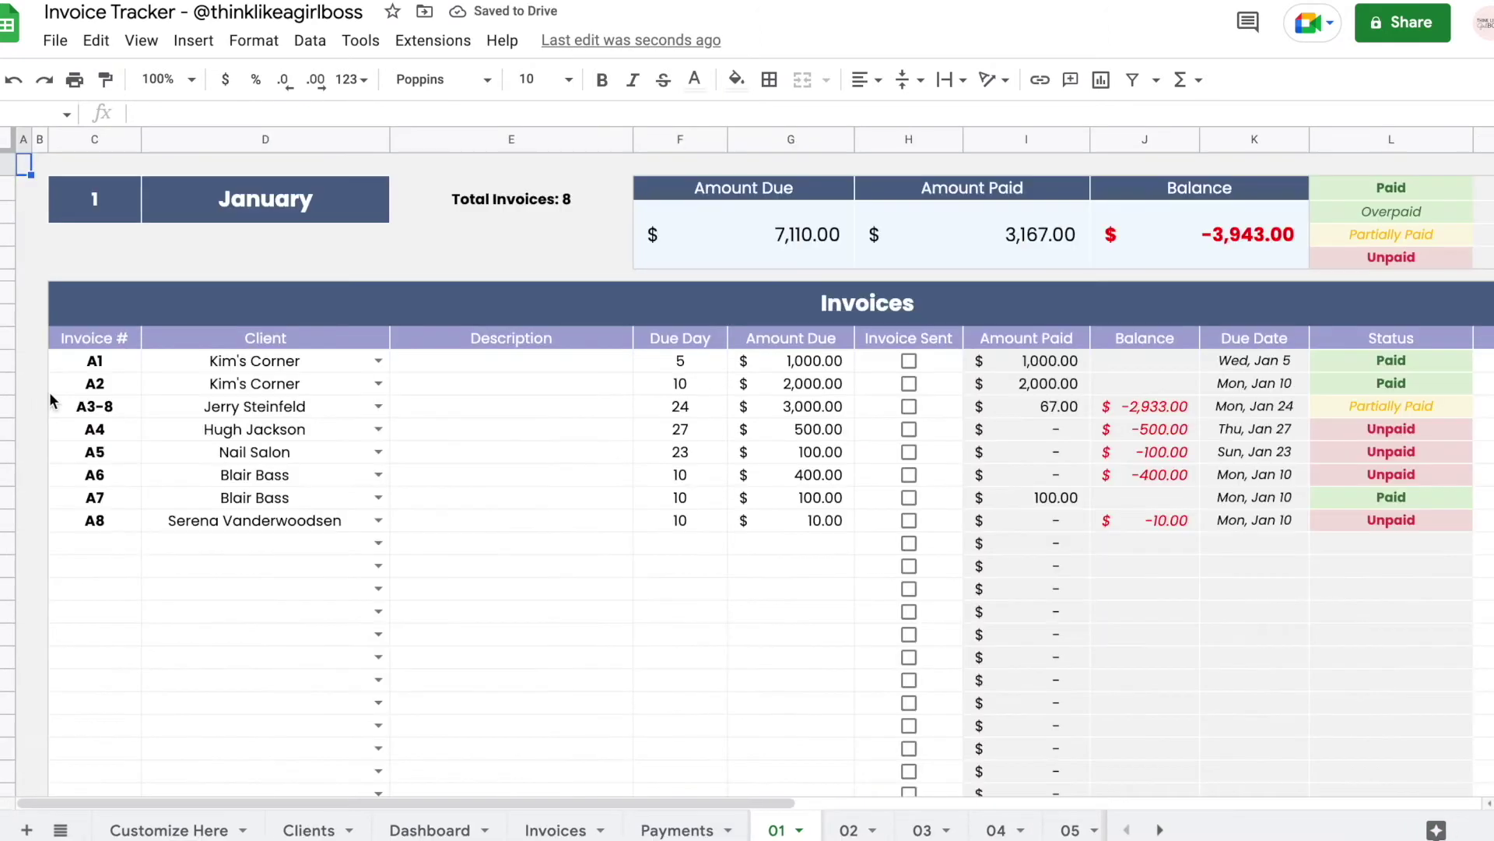
# - Examine January's invoice entry range, the formula cells in columns A and B, and the merged message cell below the month title
pyautogui.moveTo(109, 365); pyautogui.dragTo(939, 664)
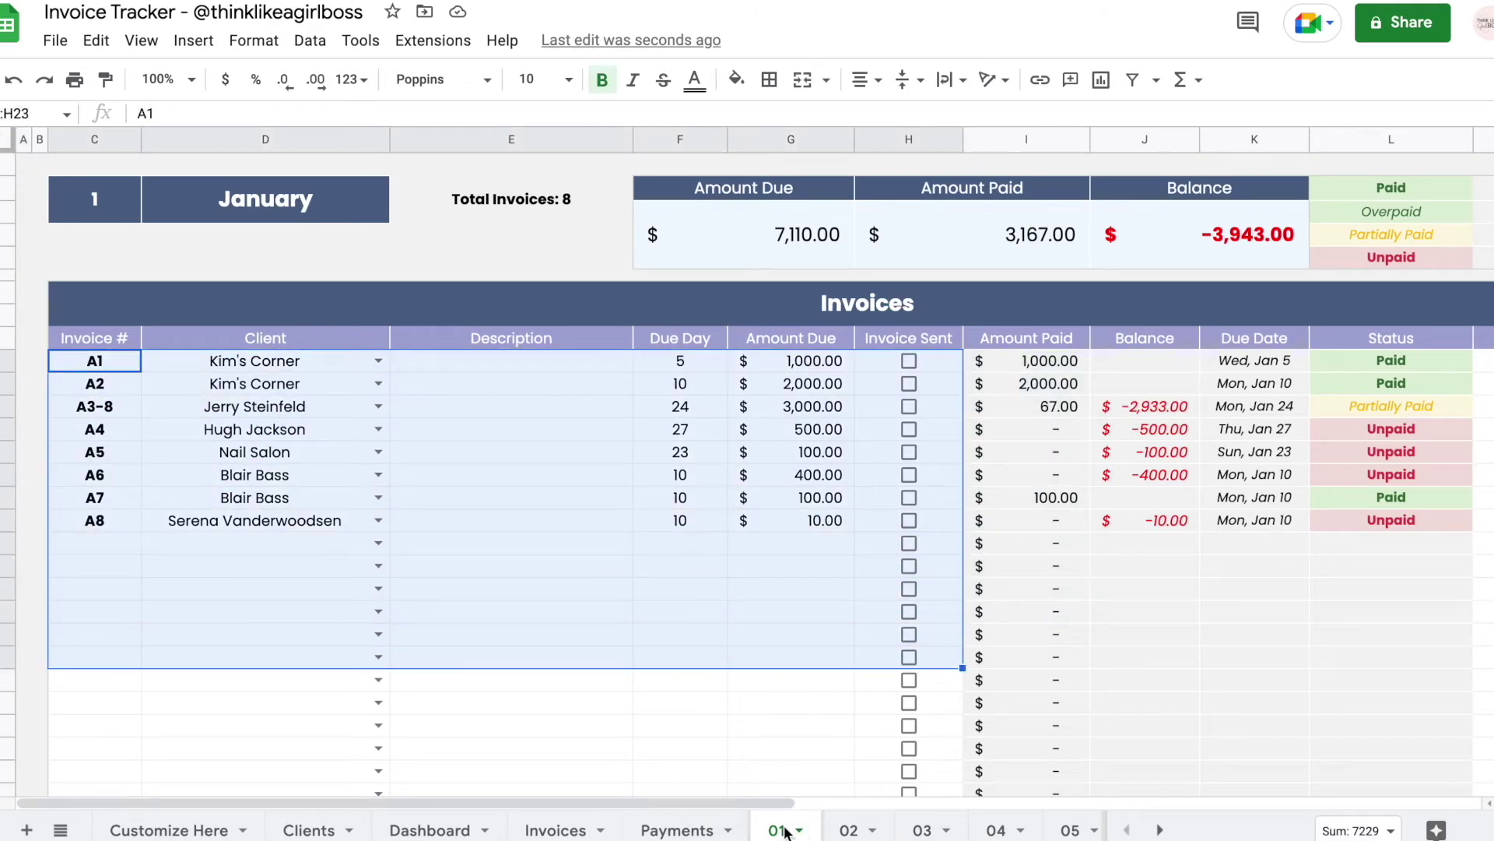
pyautogui.moveTo(24, 164); pyautogui.dragTo(32, 526)
pyautogui.click(23, 165)
pyautogui.click(23, 138)
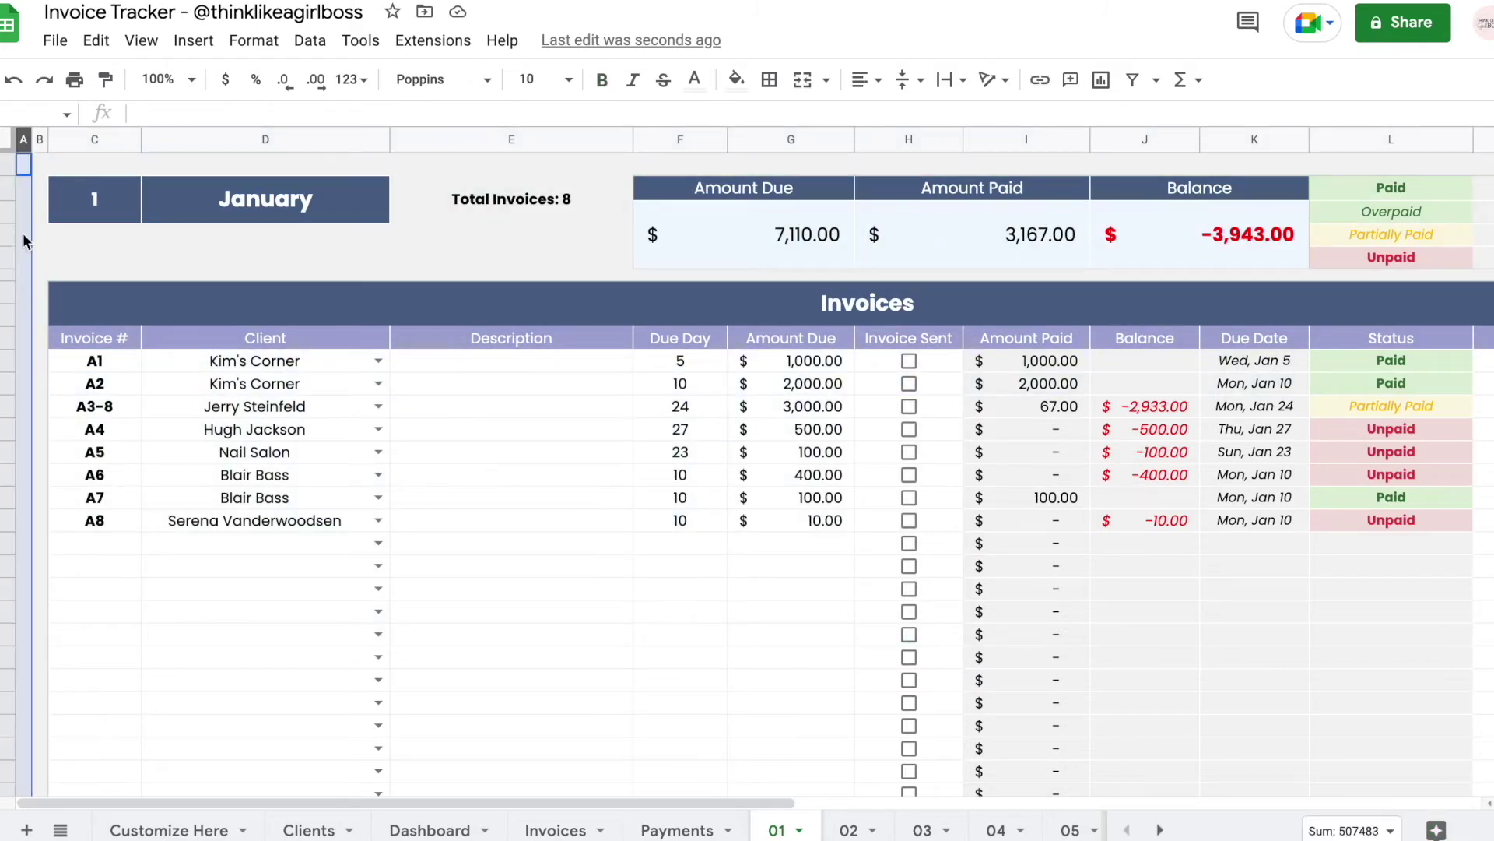
pyautogui.click(26, 361)
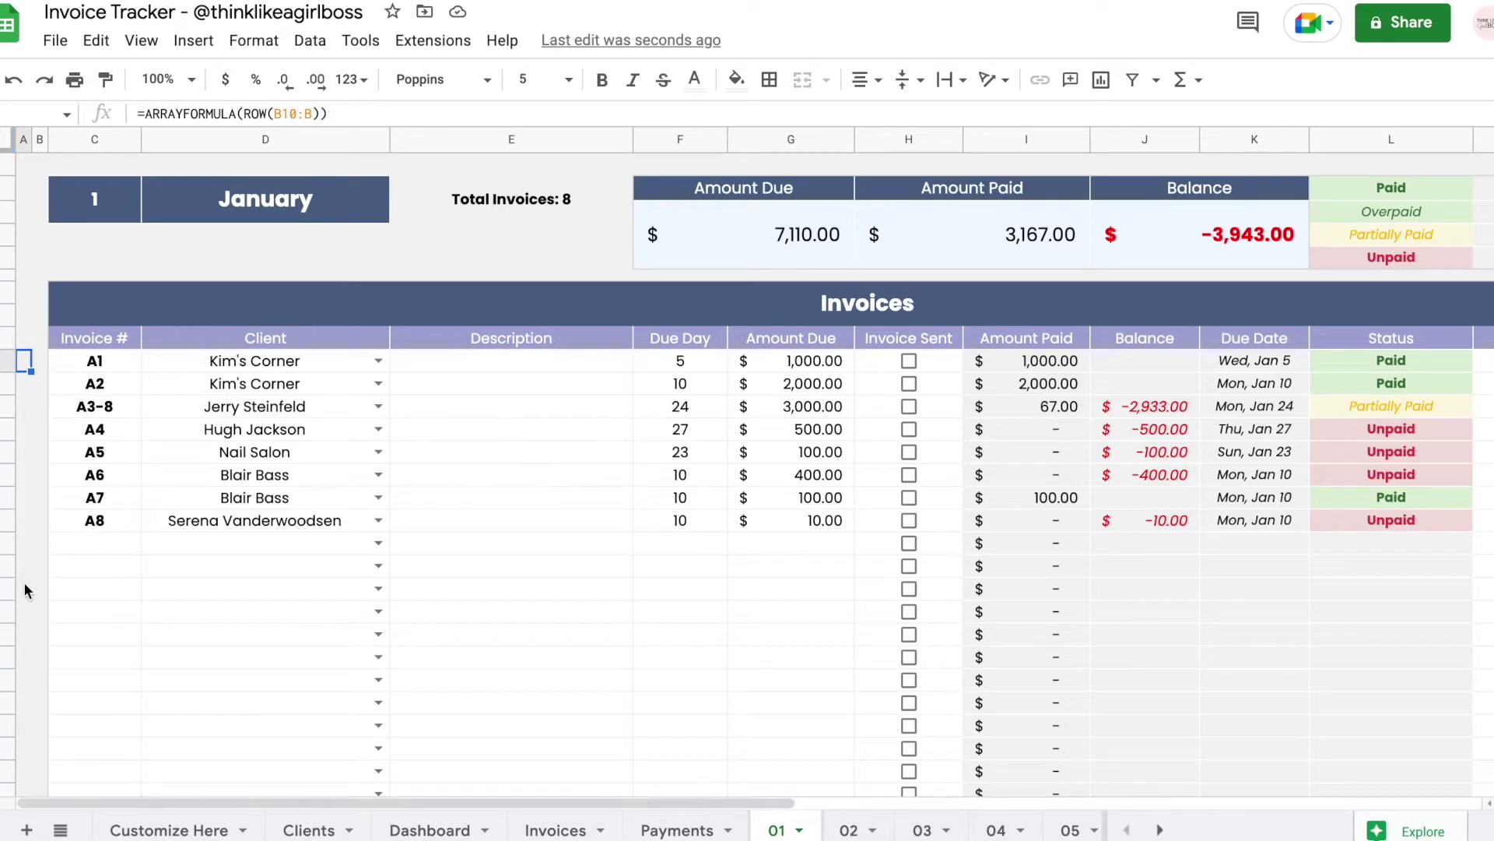
pyautogui.click(40, 367)
pyautogui.click(152, 271)
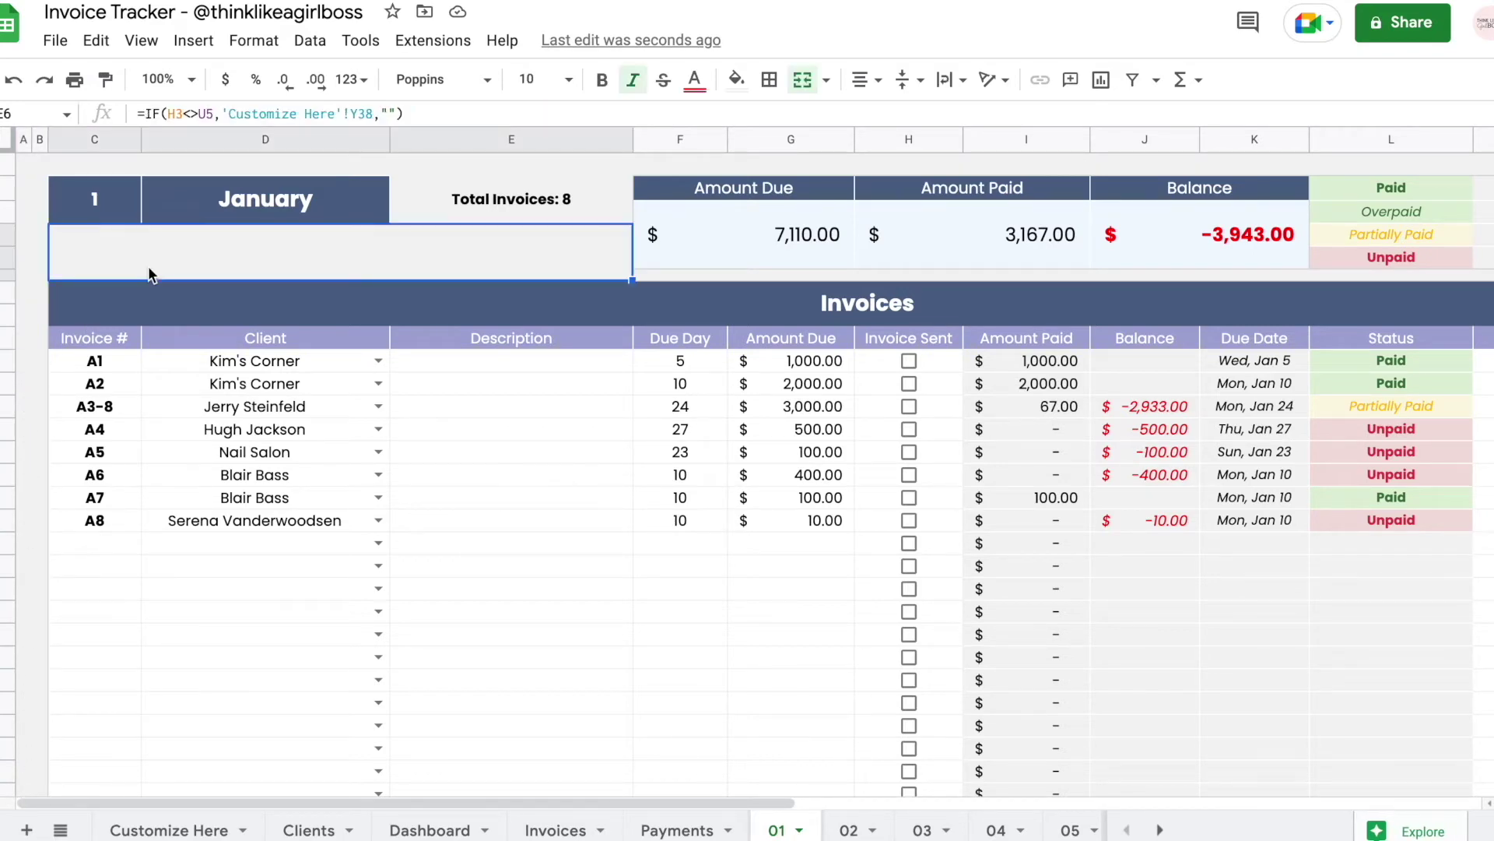
# - Examine the January sheet's formula cells in columns N and O between the invoices and payments tables, plus the payments table's Client column
pyautogui.hscroll(5, 768, 303)
pyautogui.hscroll(2, 767, 297)
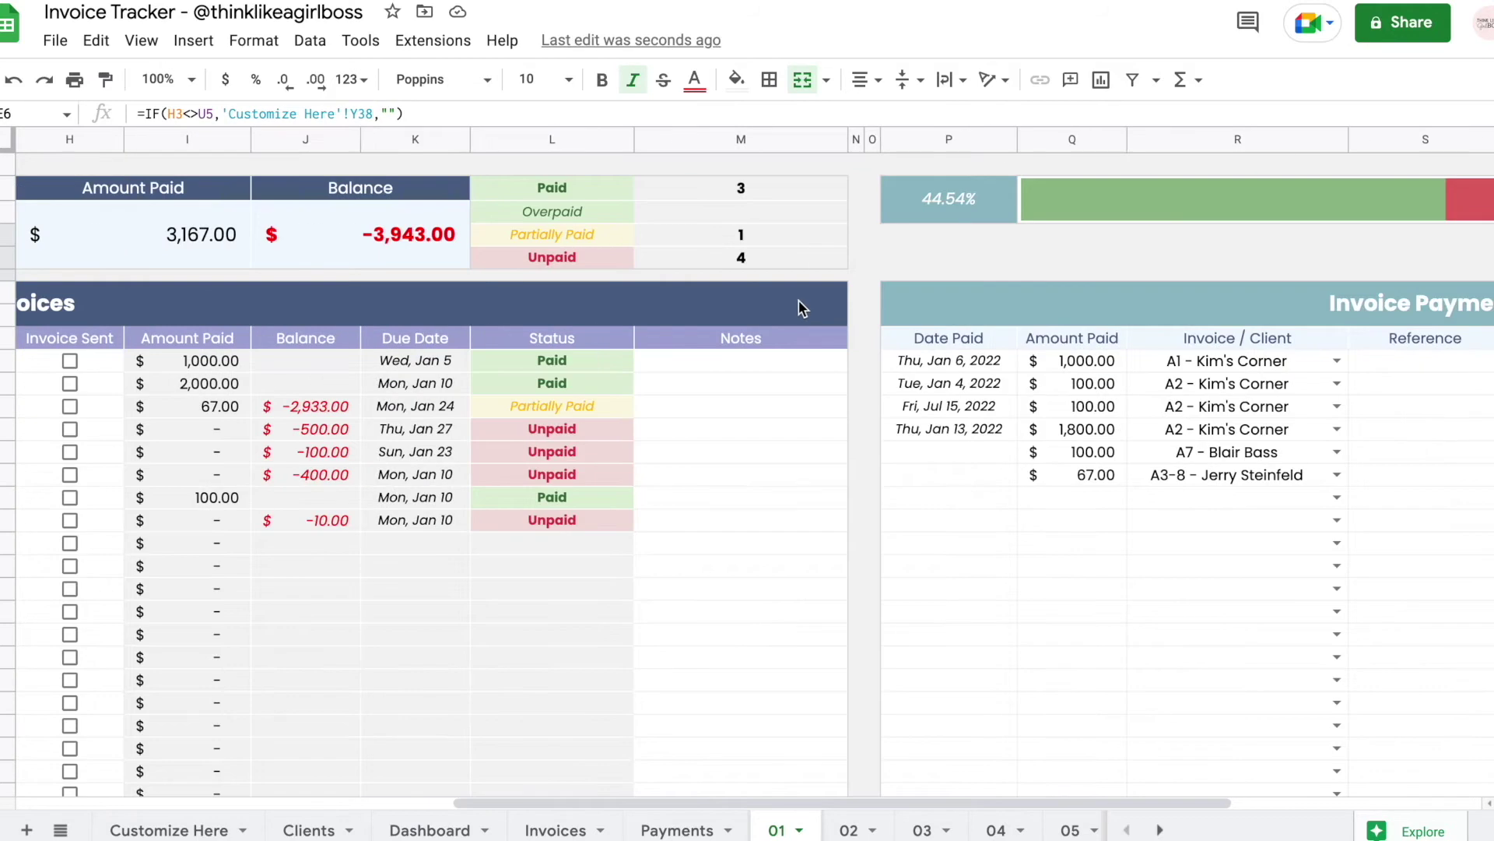
pyautogui.click(853, 358)
pyautogui.click(871, 360)
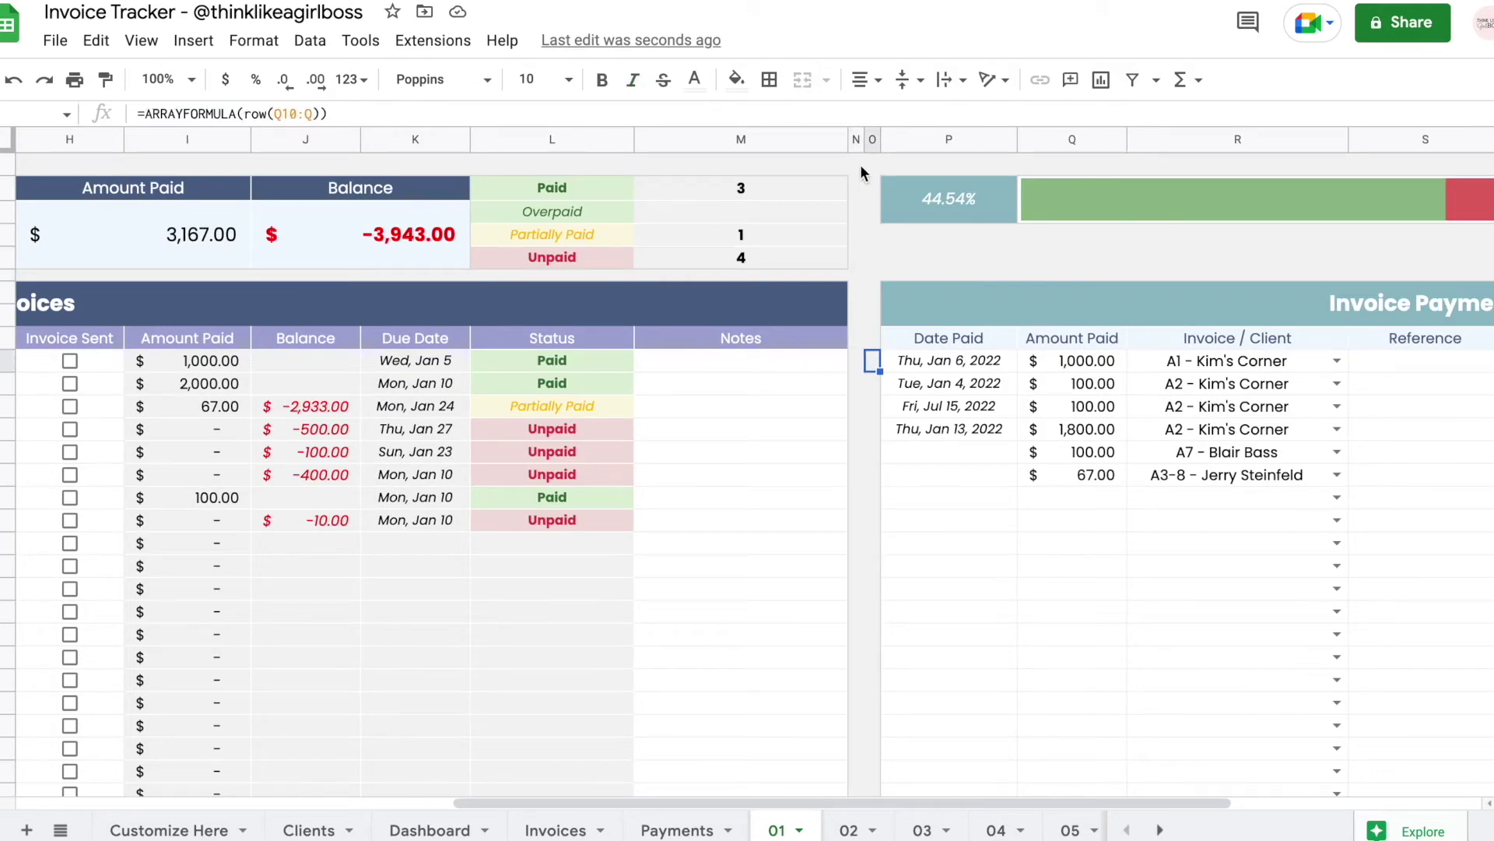
pyautogui.moveTo(854, 384); pyautogui.dragTo(872, 758)
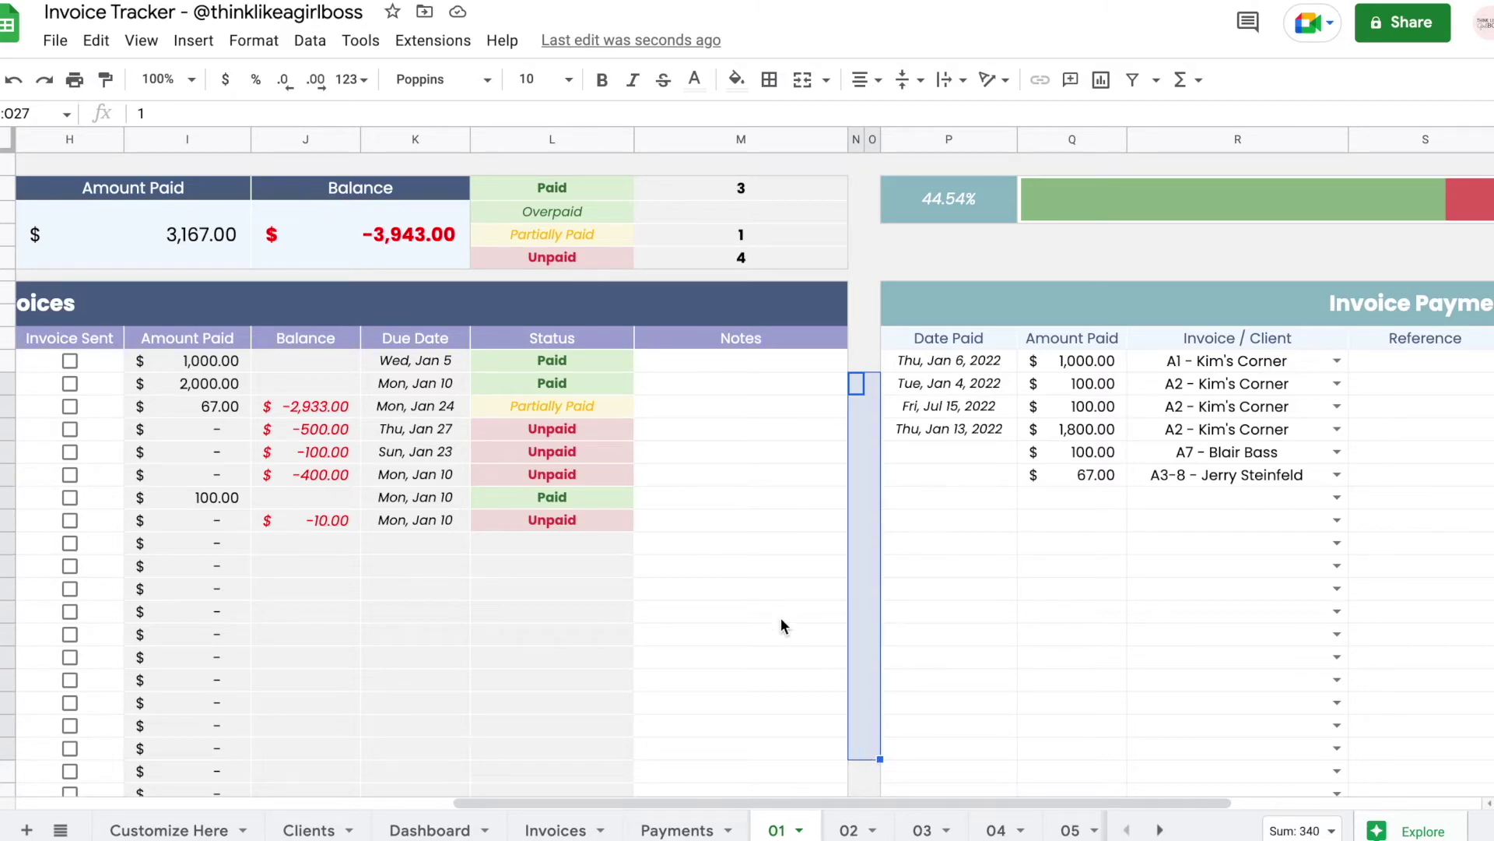
pyautogui.hscroll(5, 781, 622)
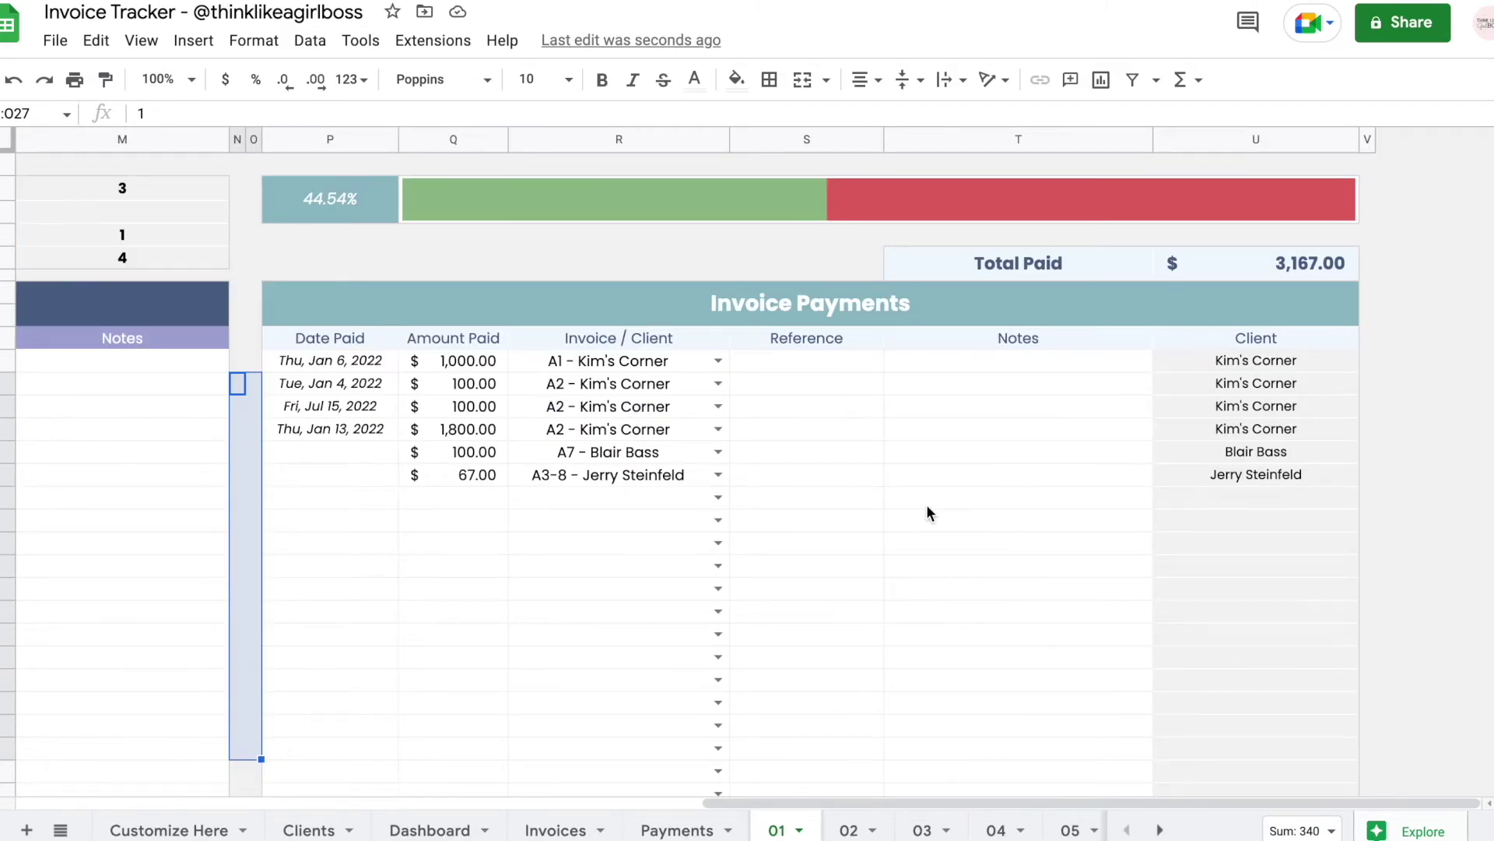
pyautogui.hscroll(-5, 926, 503)
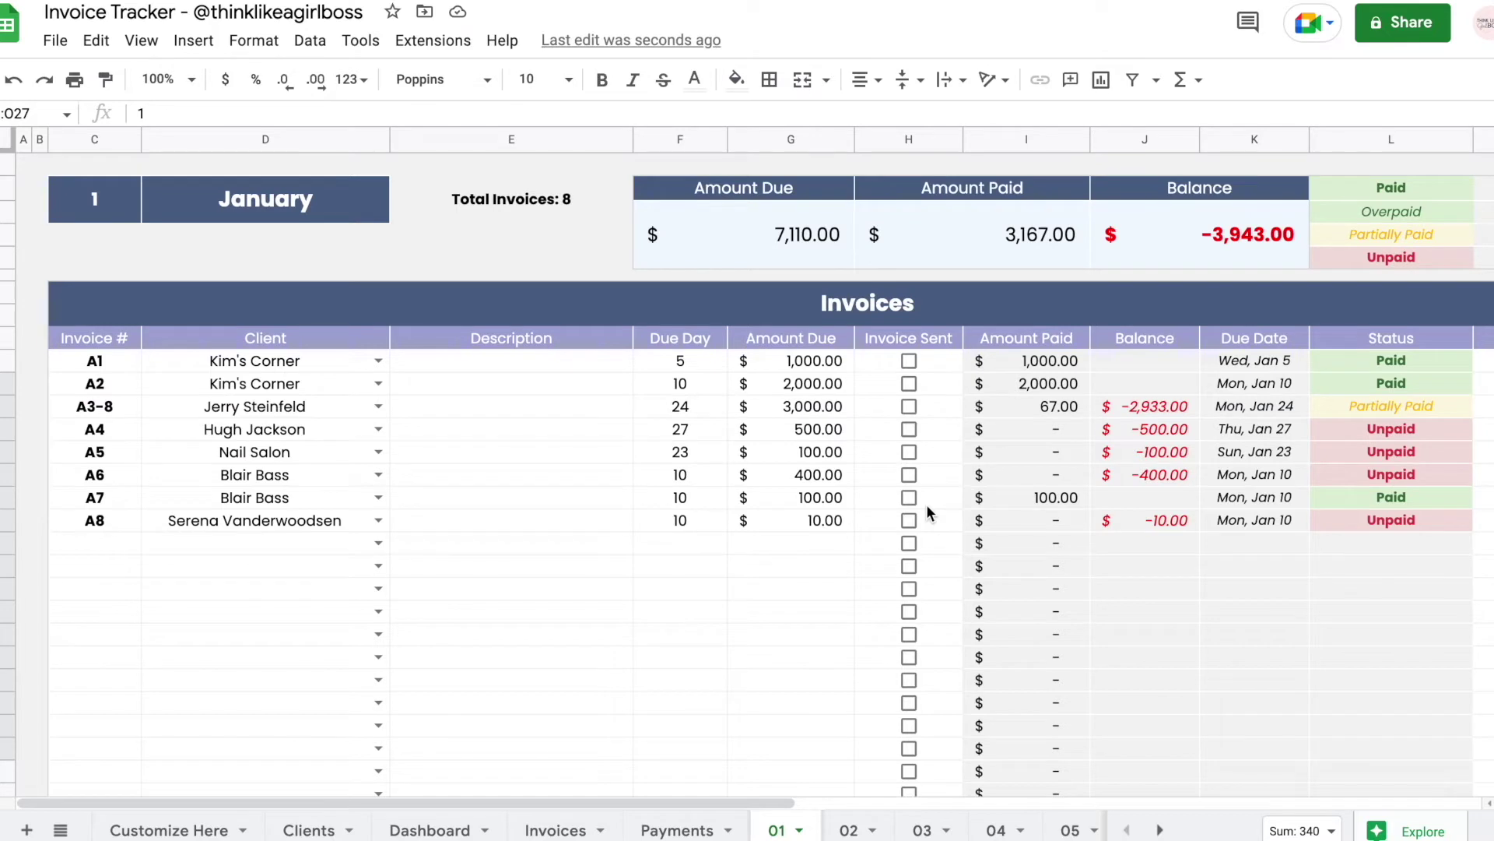
pyautogui.hscroll(1, 926, 506)
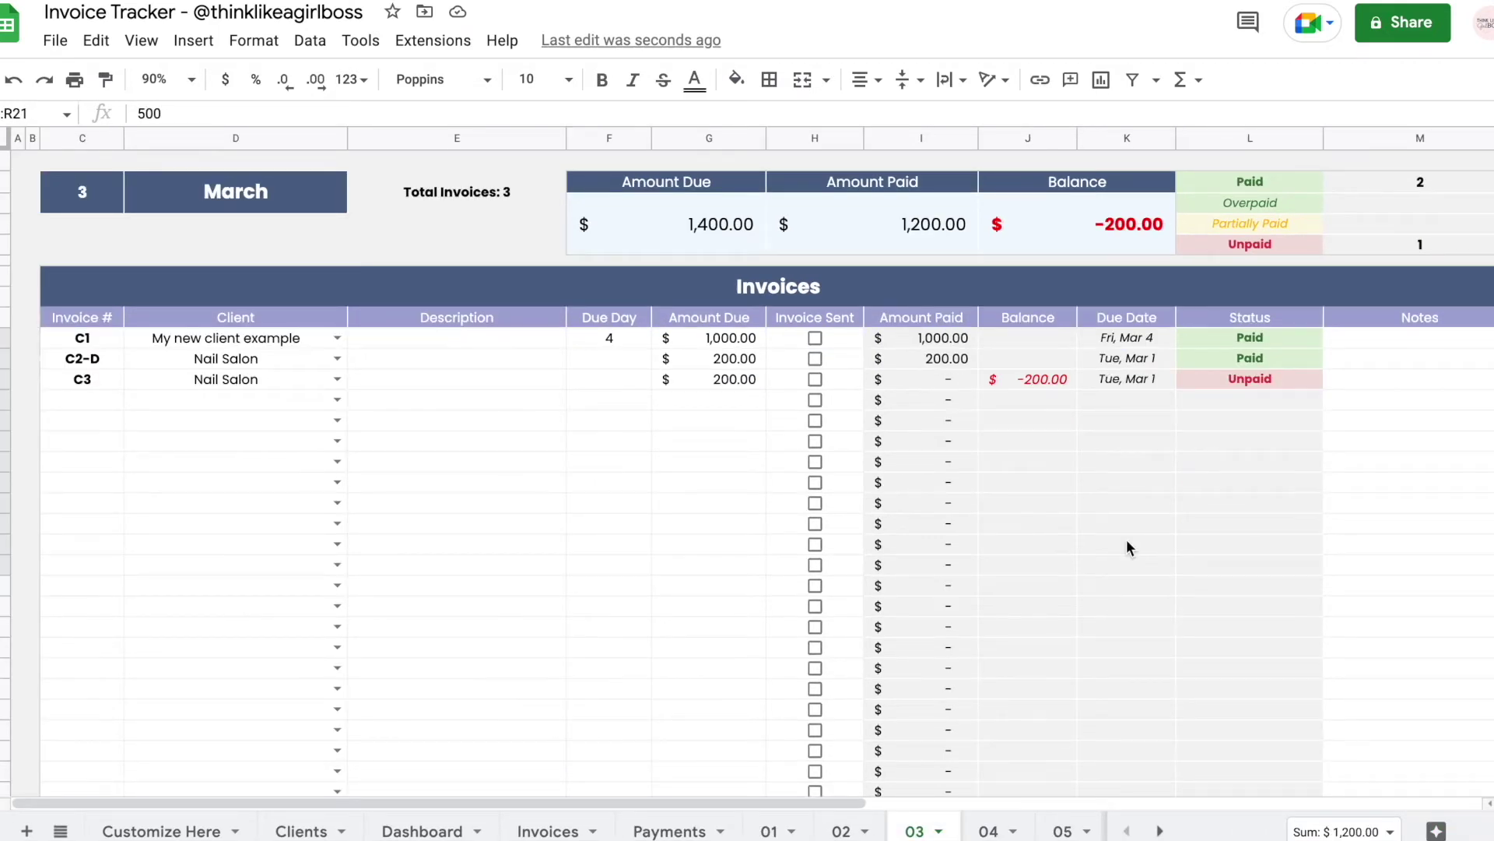
# - On the March sheet, review the Amount Due, Amount Paid and Balance totals and the formula-driven Status column
pyautogui.click(743, 230)
pyautogui.press('Right')
pyautogui.press('Right')
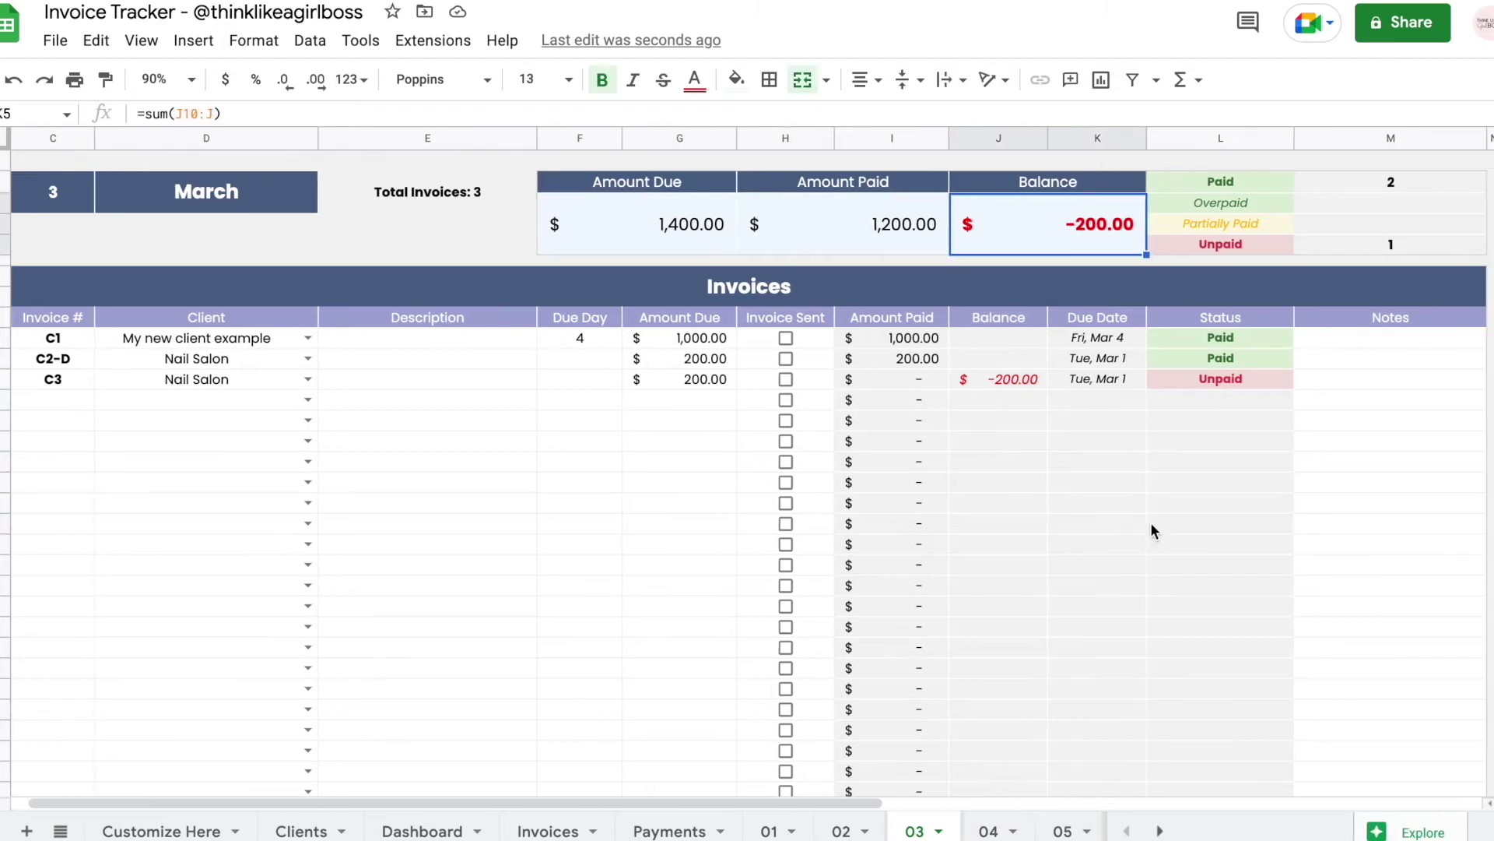
pyautogui.hscroll(3, 1150, 521)
pyautogui.click(1117, 339)
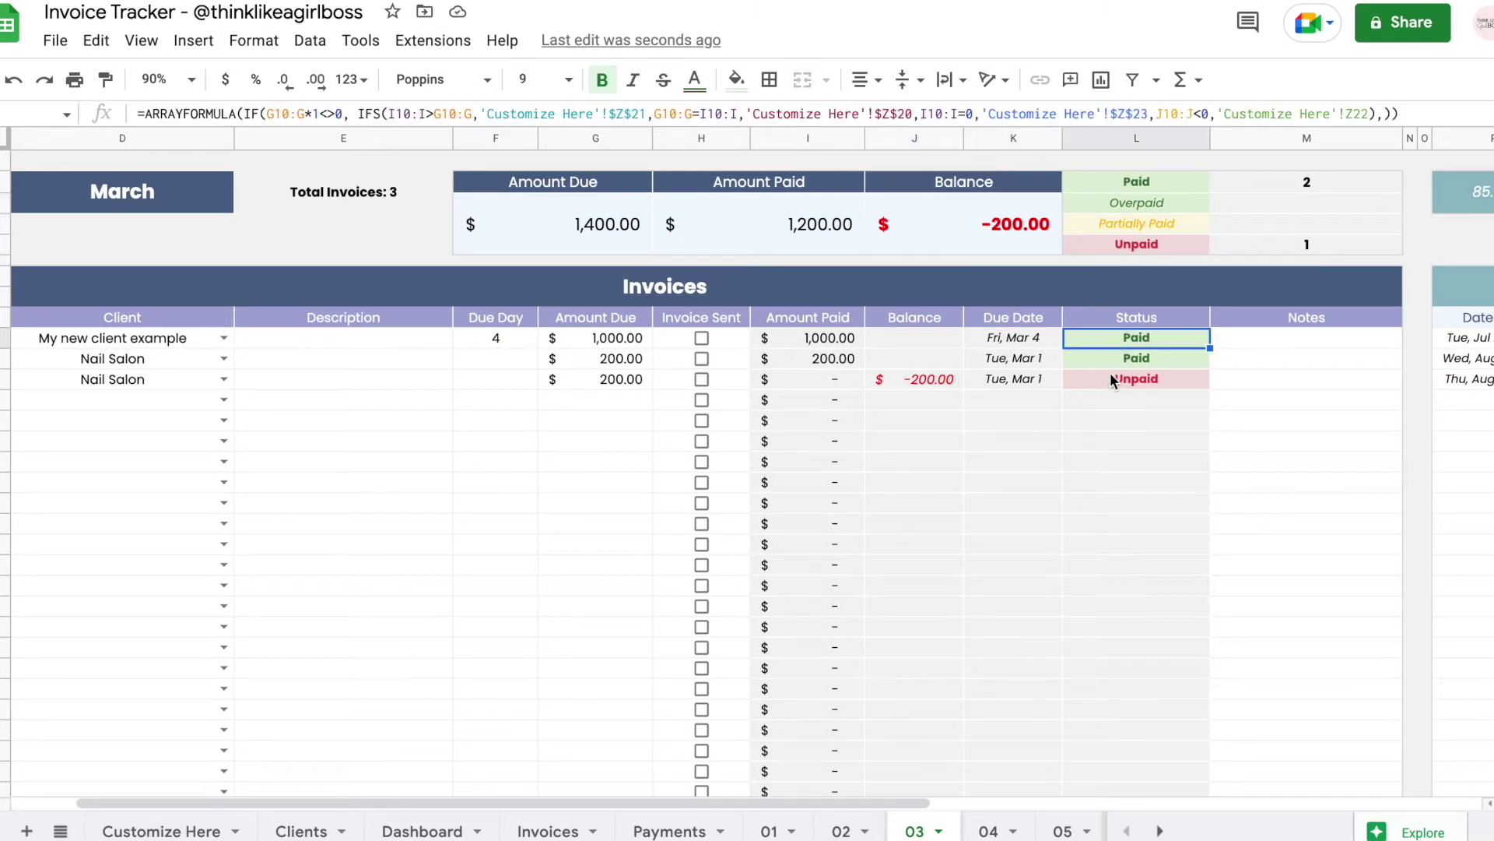
pyautogui.click(1110, 373)
pyautogui.click(1109, 445)
# - On the Dashboard, examine the March card's Total Invoices, Unpaid Invoices and payment progress bar
pyautogui.click(419, 832)
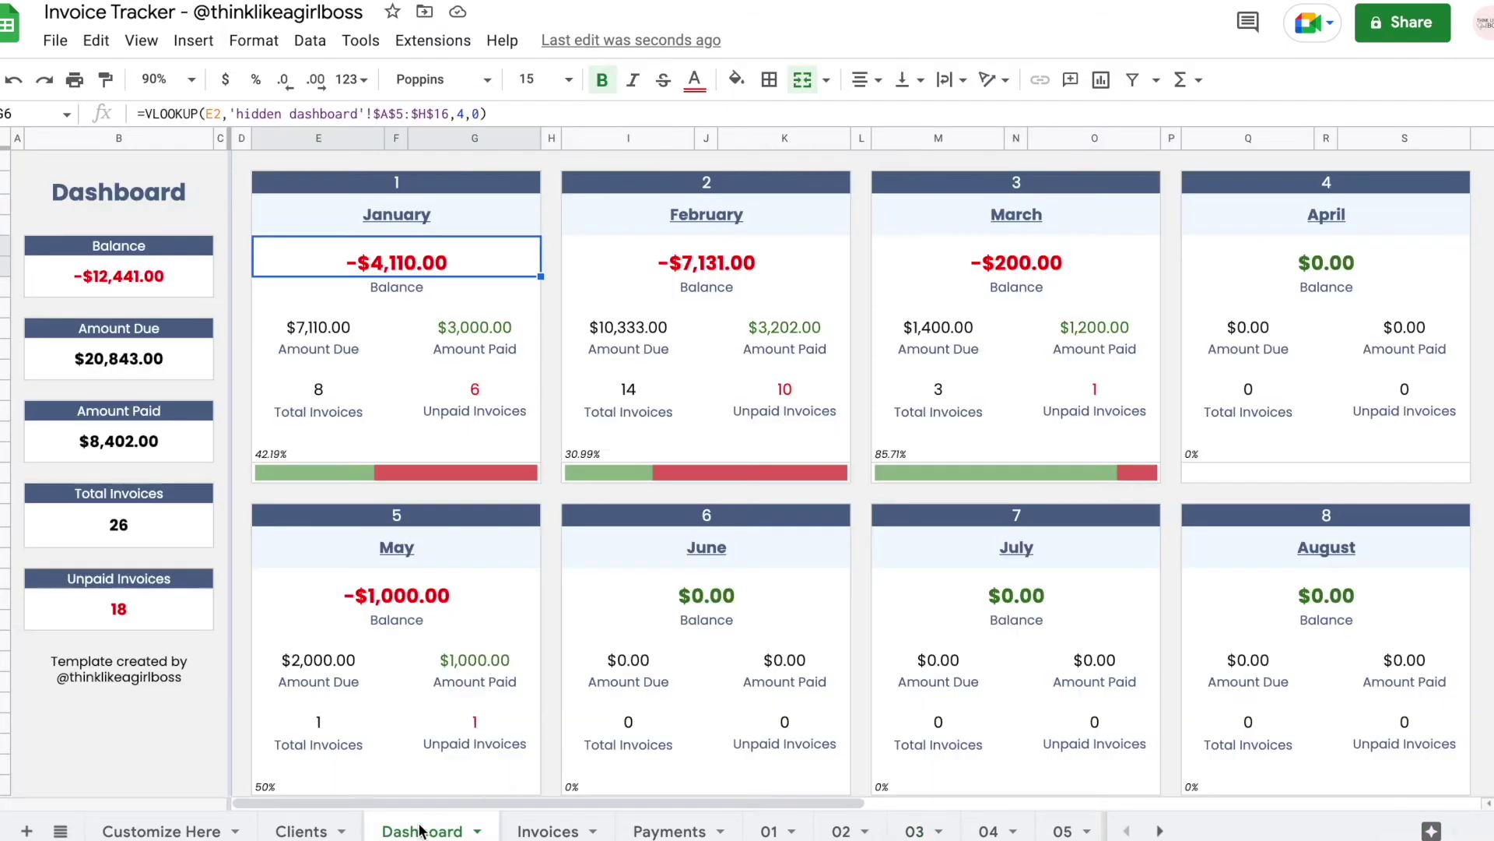
pyautogui.hscroll(5, 895, 226)
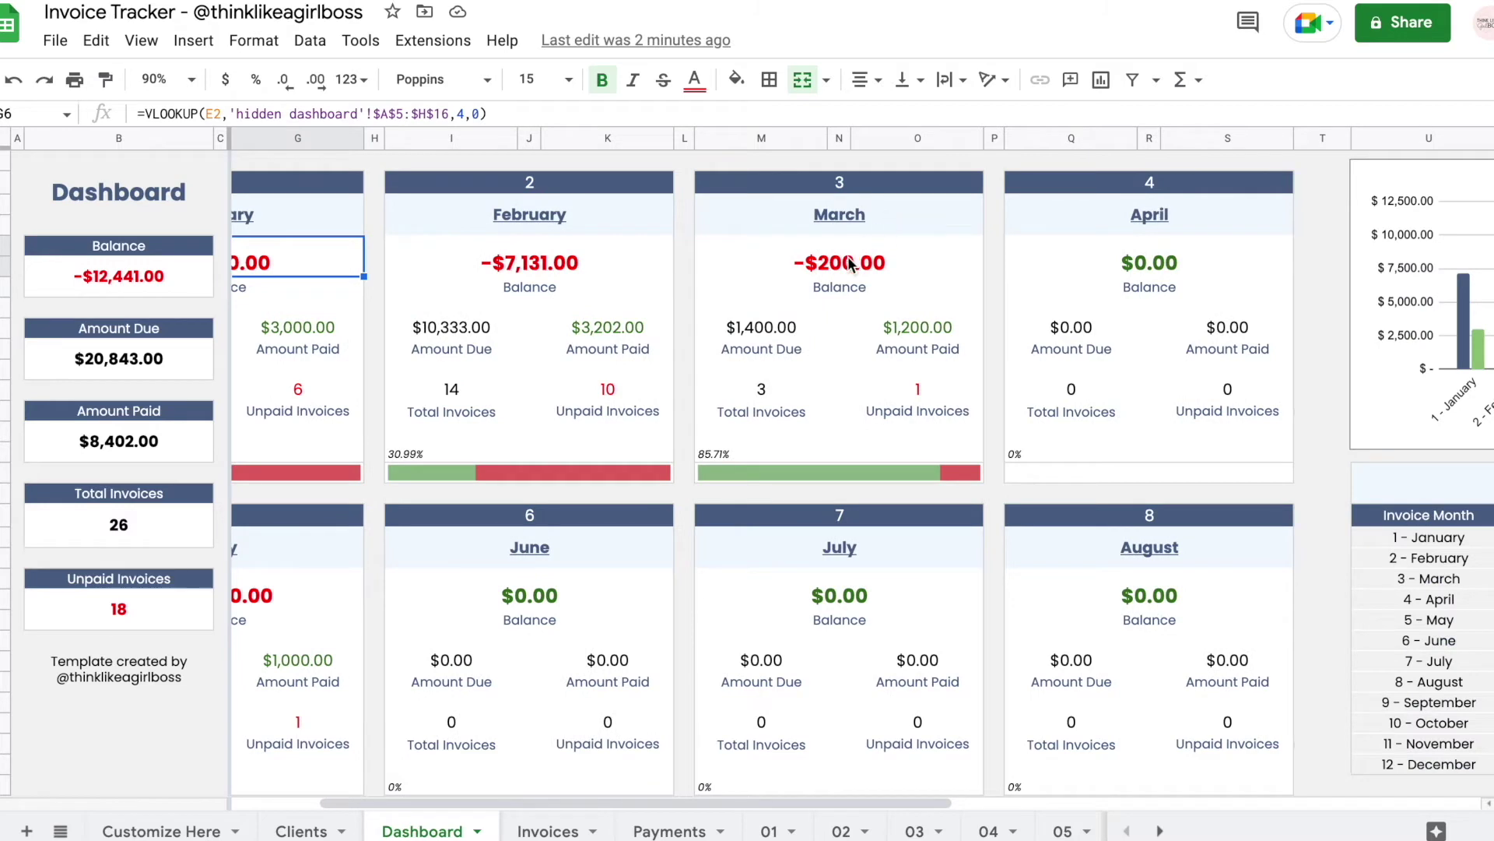
pyautogui.moveTo(741, 191); pyautogui.dragTo(875, 478)
pyautogui.click(759, 380)
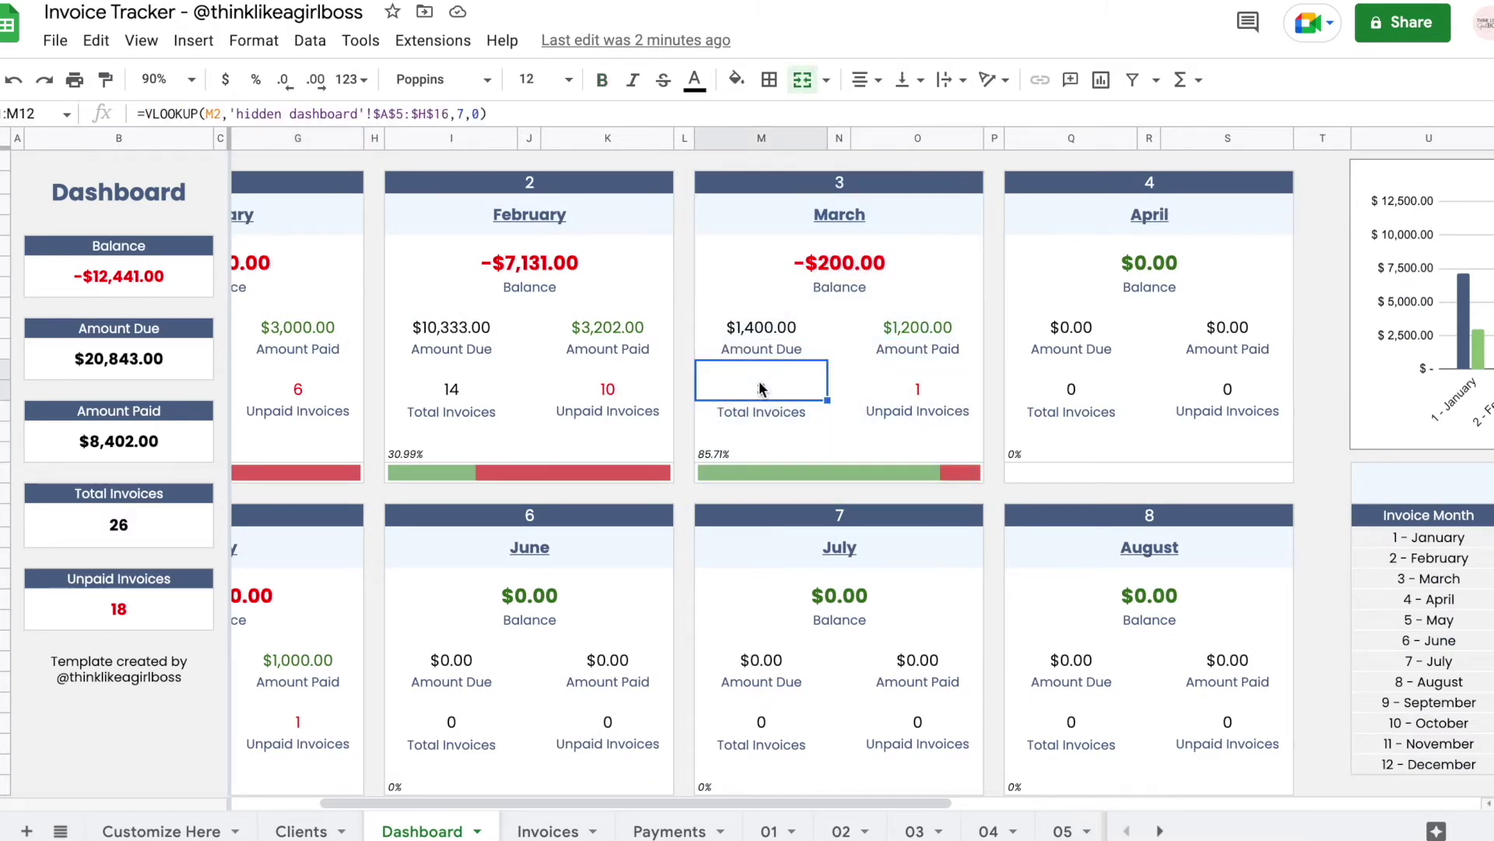
pyautogui.click(922, 393)
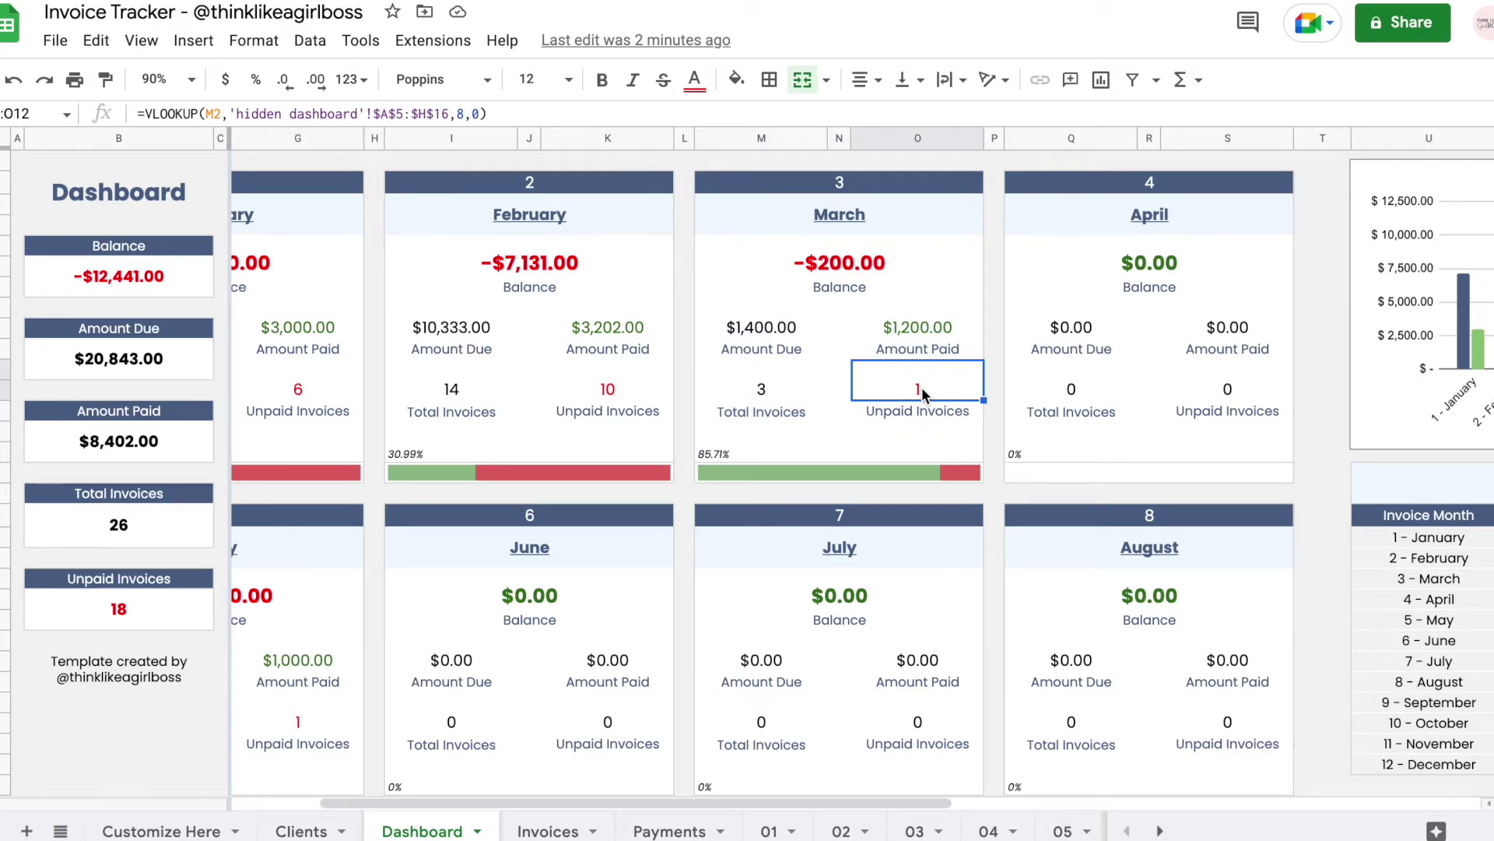
pyautogui.click(759, 389)
pyautogui.click(919, 389)
pyautogui.click(839, 472)
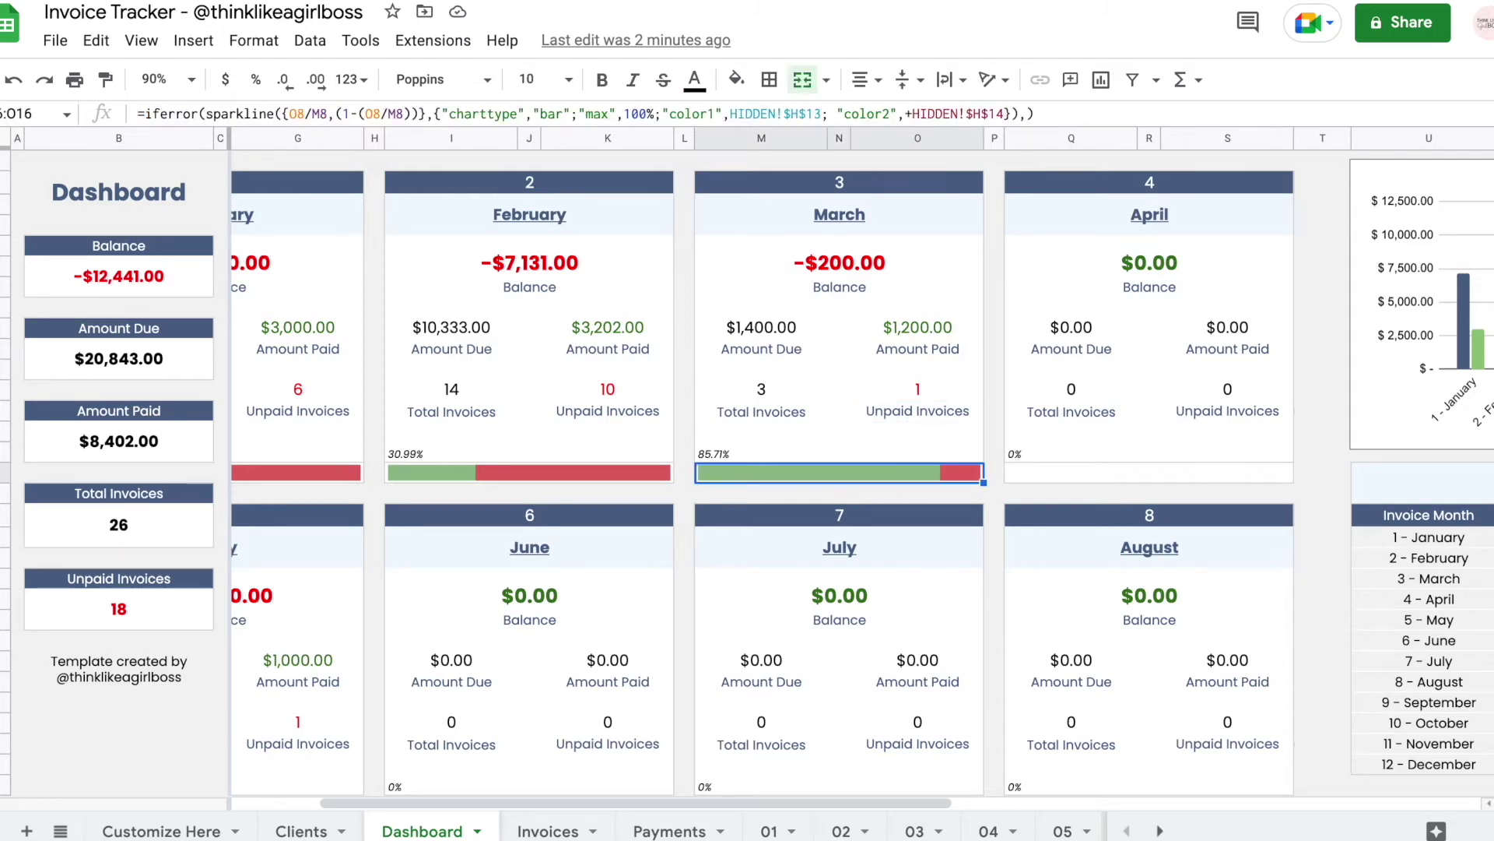
# - Compare the payment progress bar on the March sheet with the Dashboard, and check the March card's Amount Due and Amount Paid
pyautogui.click(913, 829)
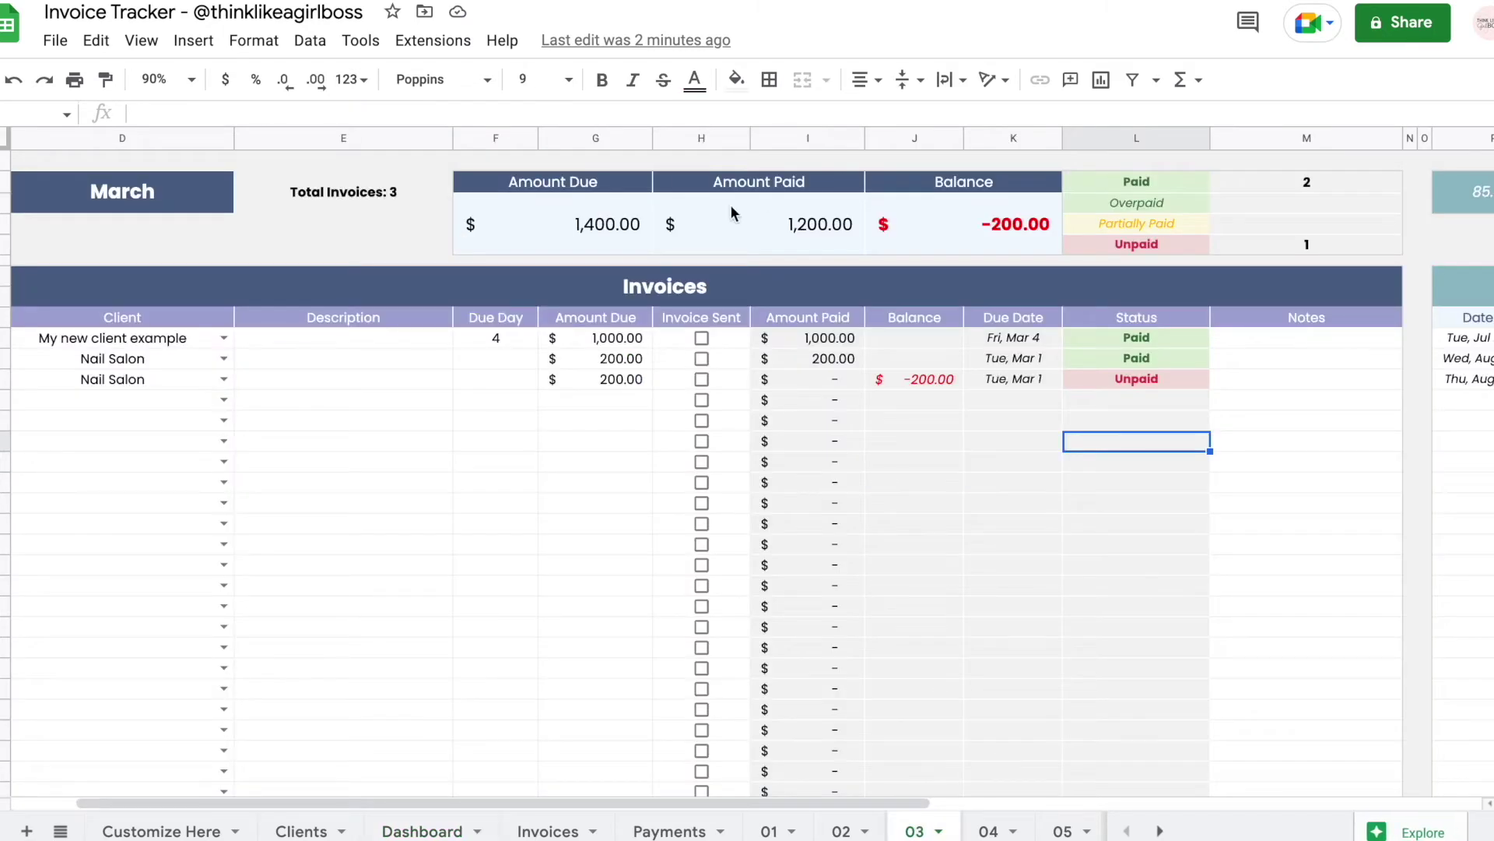
pyautogui.hscroll(10, 945, 262)
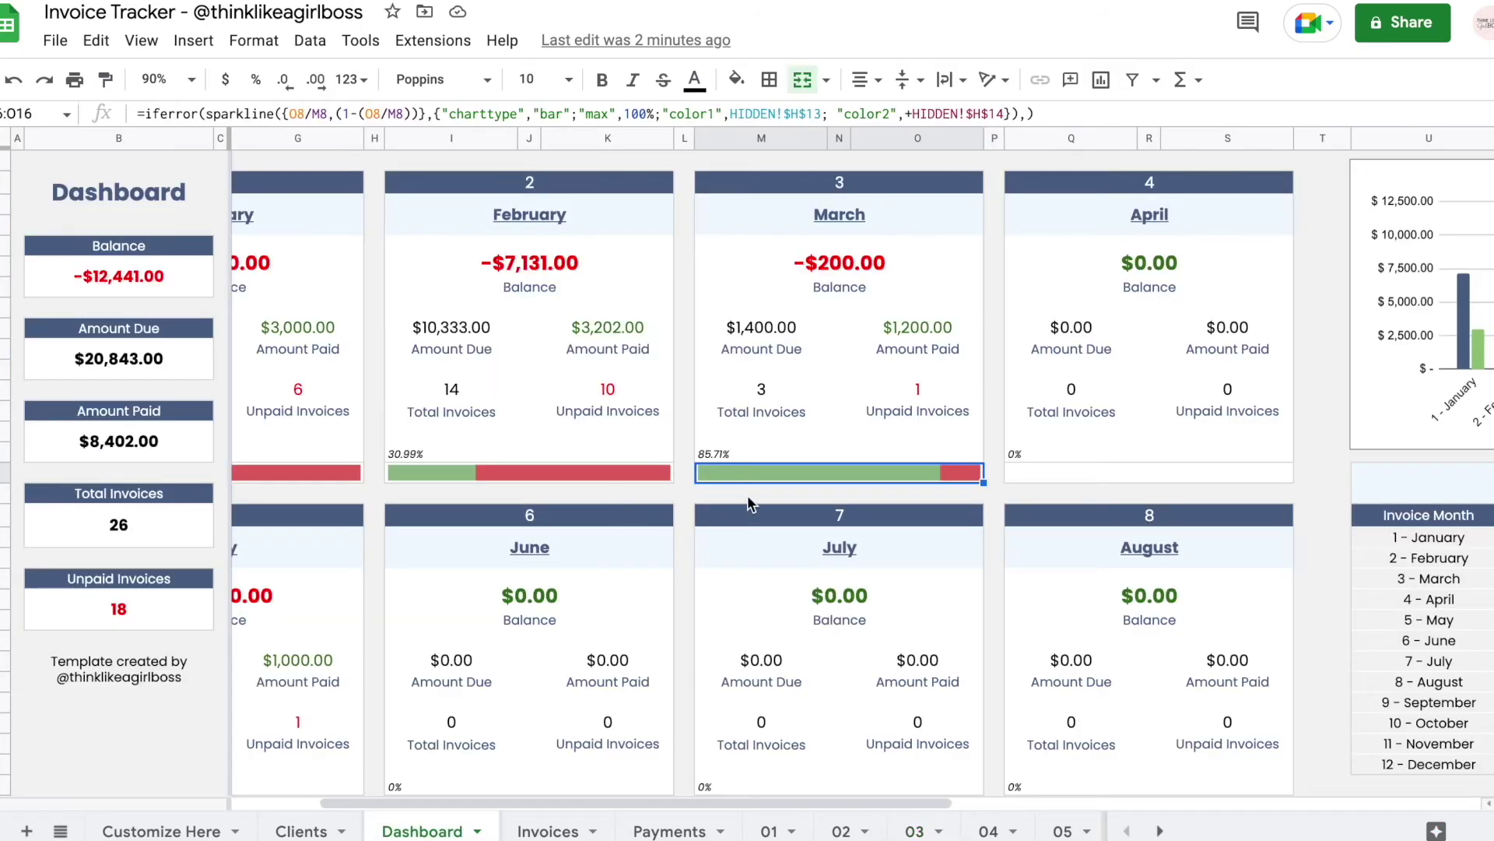
pyautogui.click(778, 327)
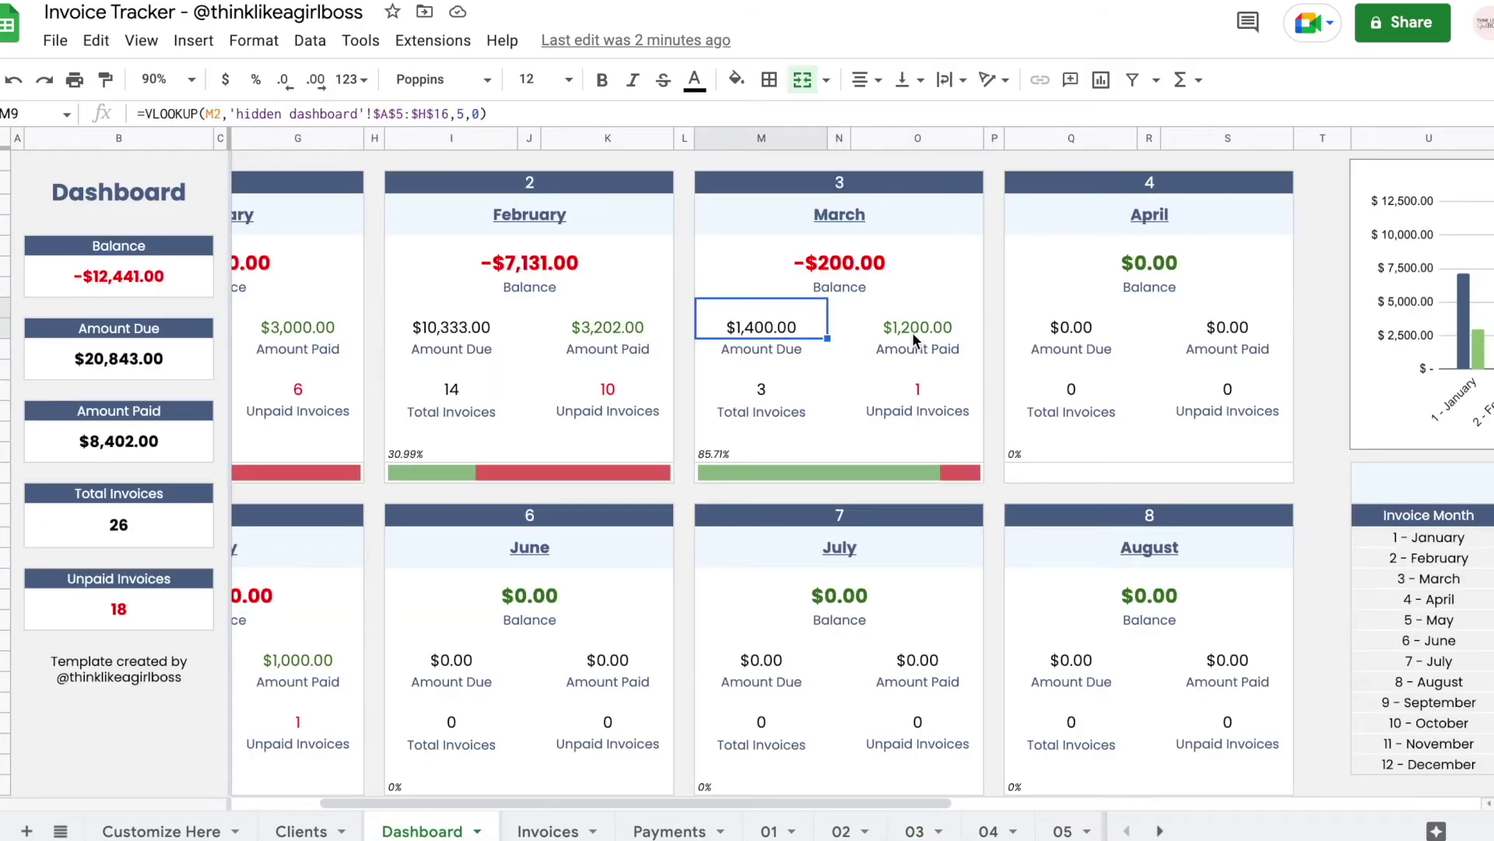
pyautogui.click(912, 332)
# - Check the March sheet's Amount Due, Amount Paid and Balance totals against the balance on the Dashboard's March card
pyautogui.click(911, 831)
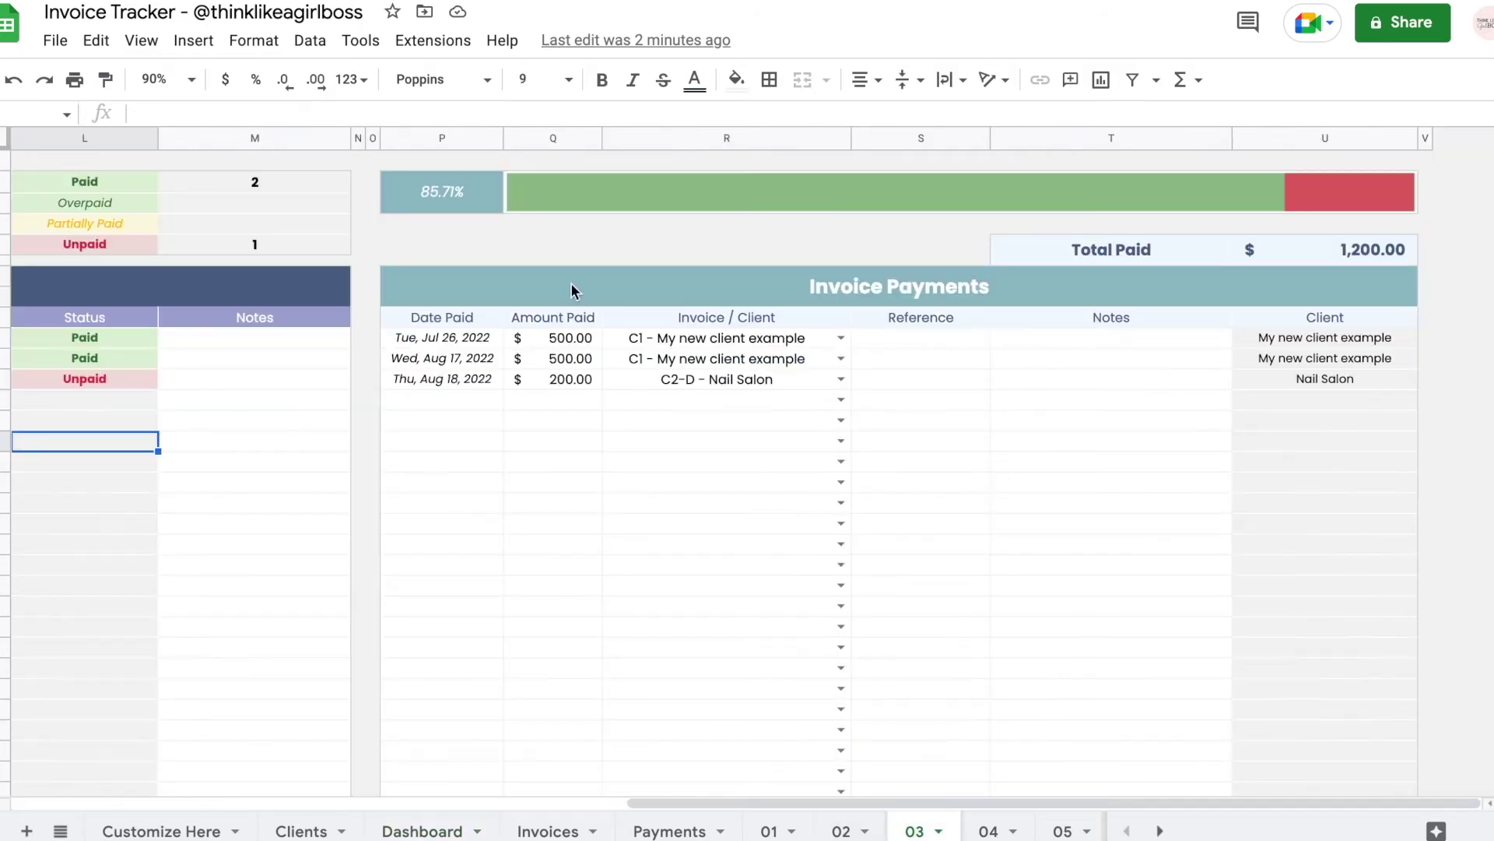
pyautogui.hscroll(-10, 660, 233)
pyautogui.click(712, 225)
pyautogui.click(912, 227)
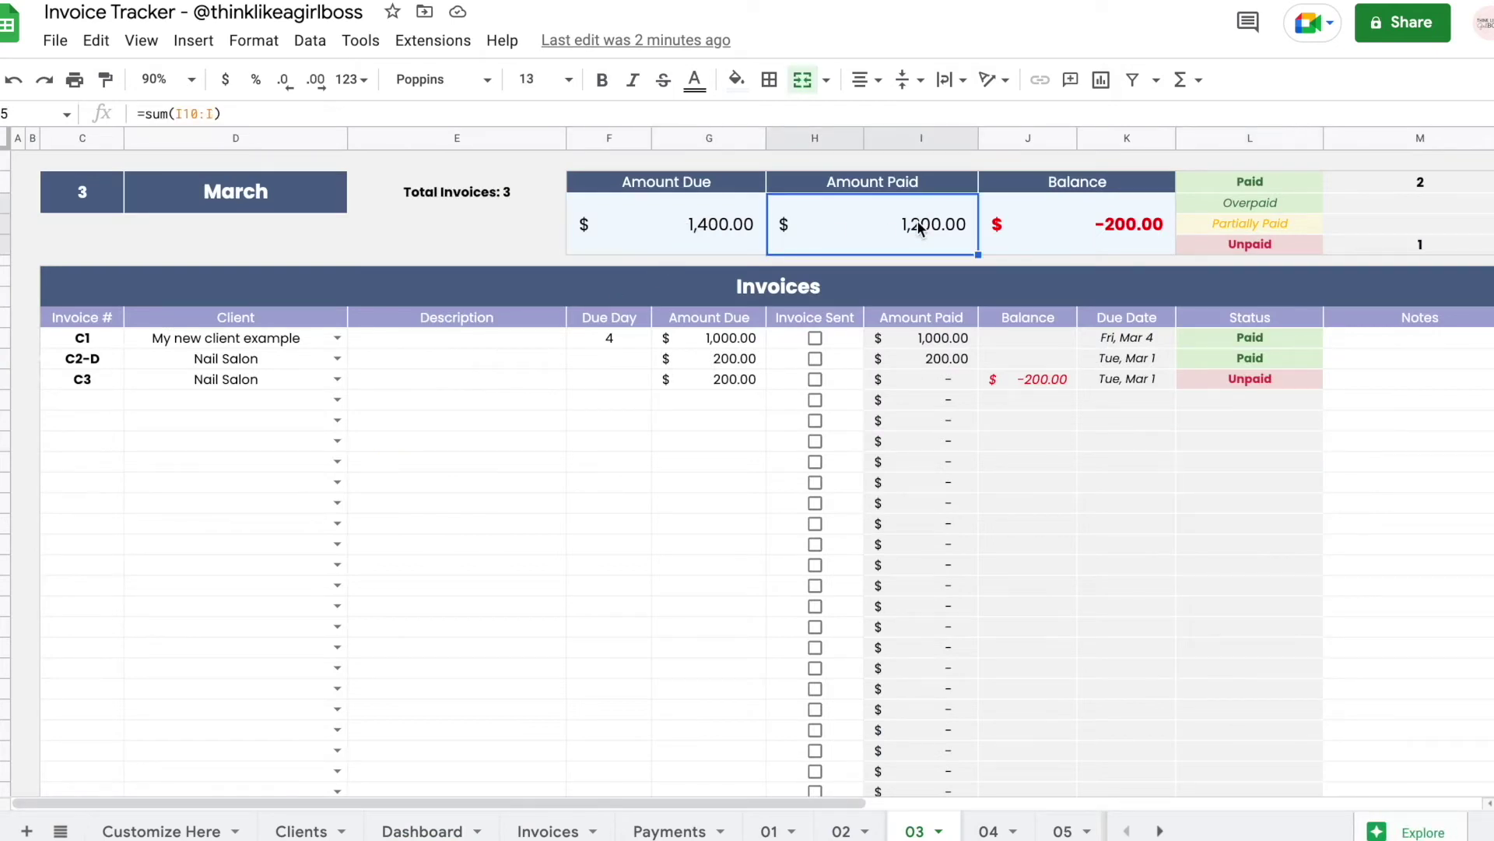
pyautogui.click(1118, 226)
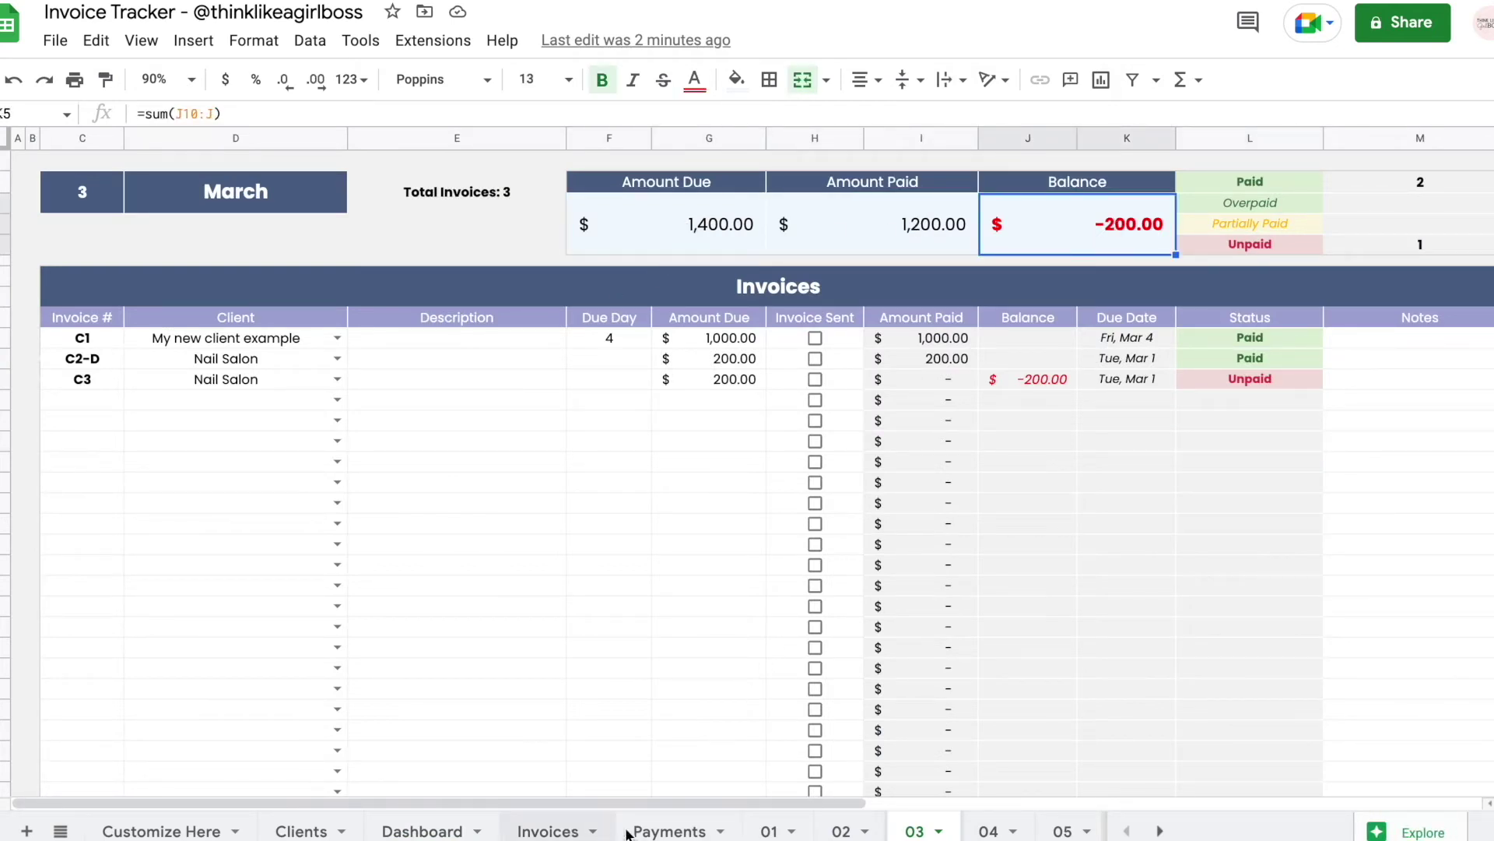
pyautogui.click(422, 831)
pyautogui.click(867, 260)
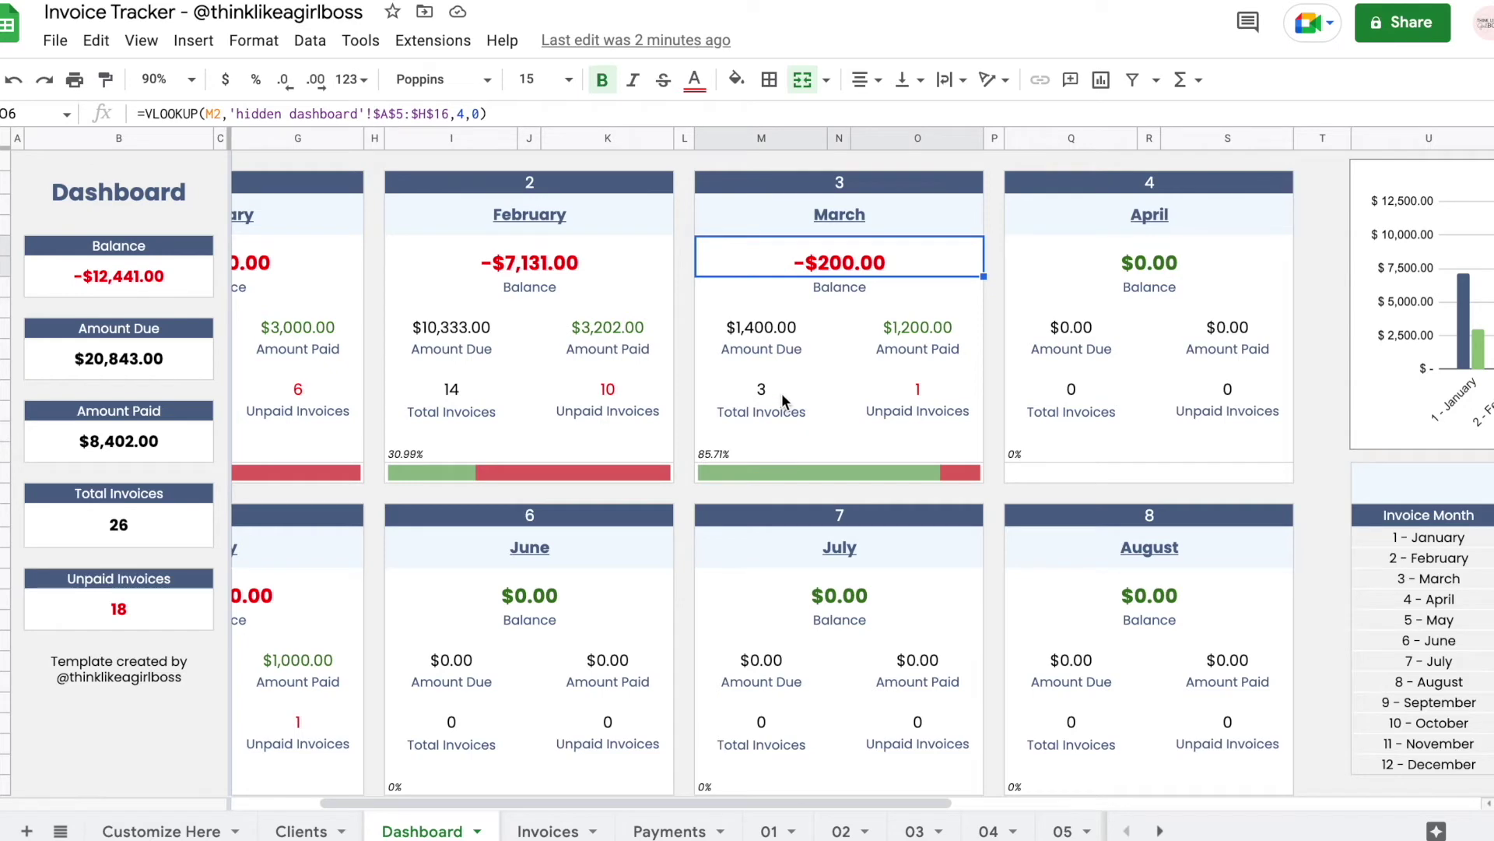
# - Follow the March link on the Dashboard to its monthly sheet
pyautogui.hscroll(-3, 782, 394)
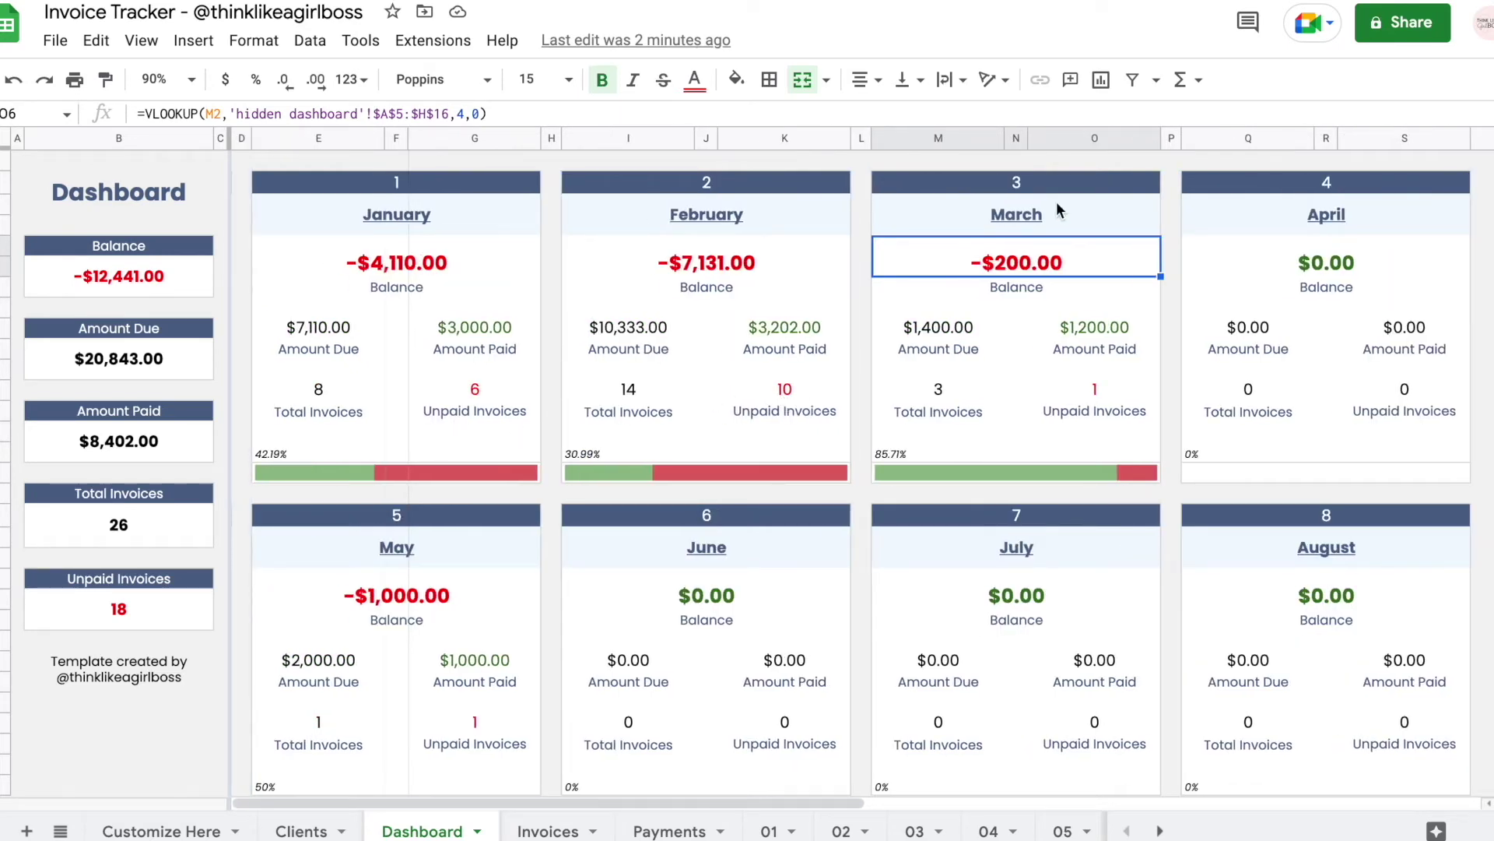
pyautogui.click(1021, 210)
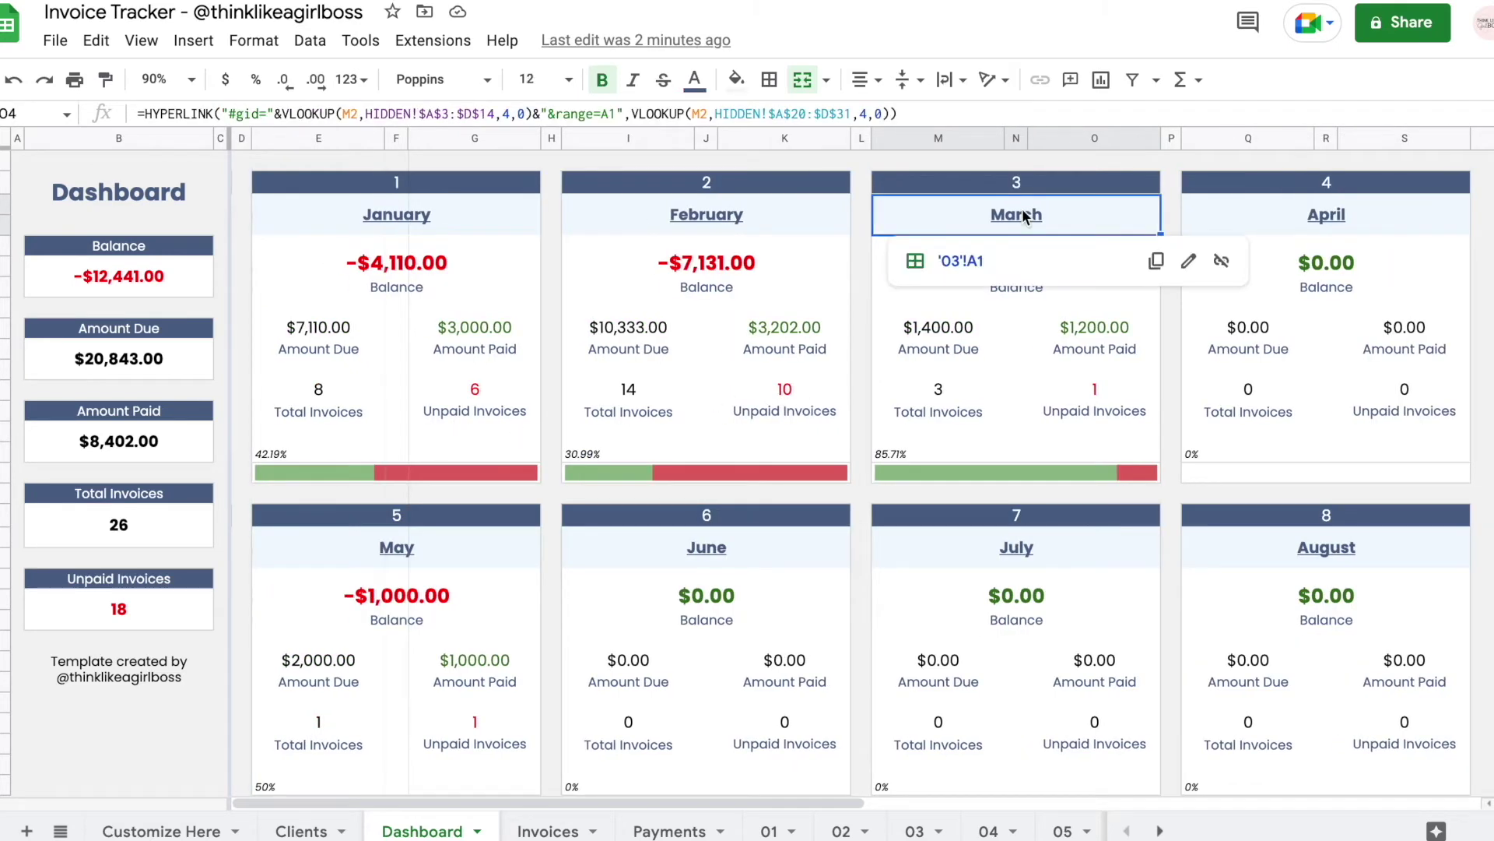
pyautogui.click(957, 261)
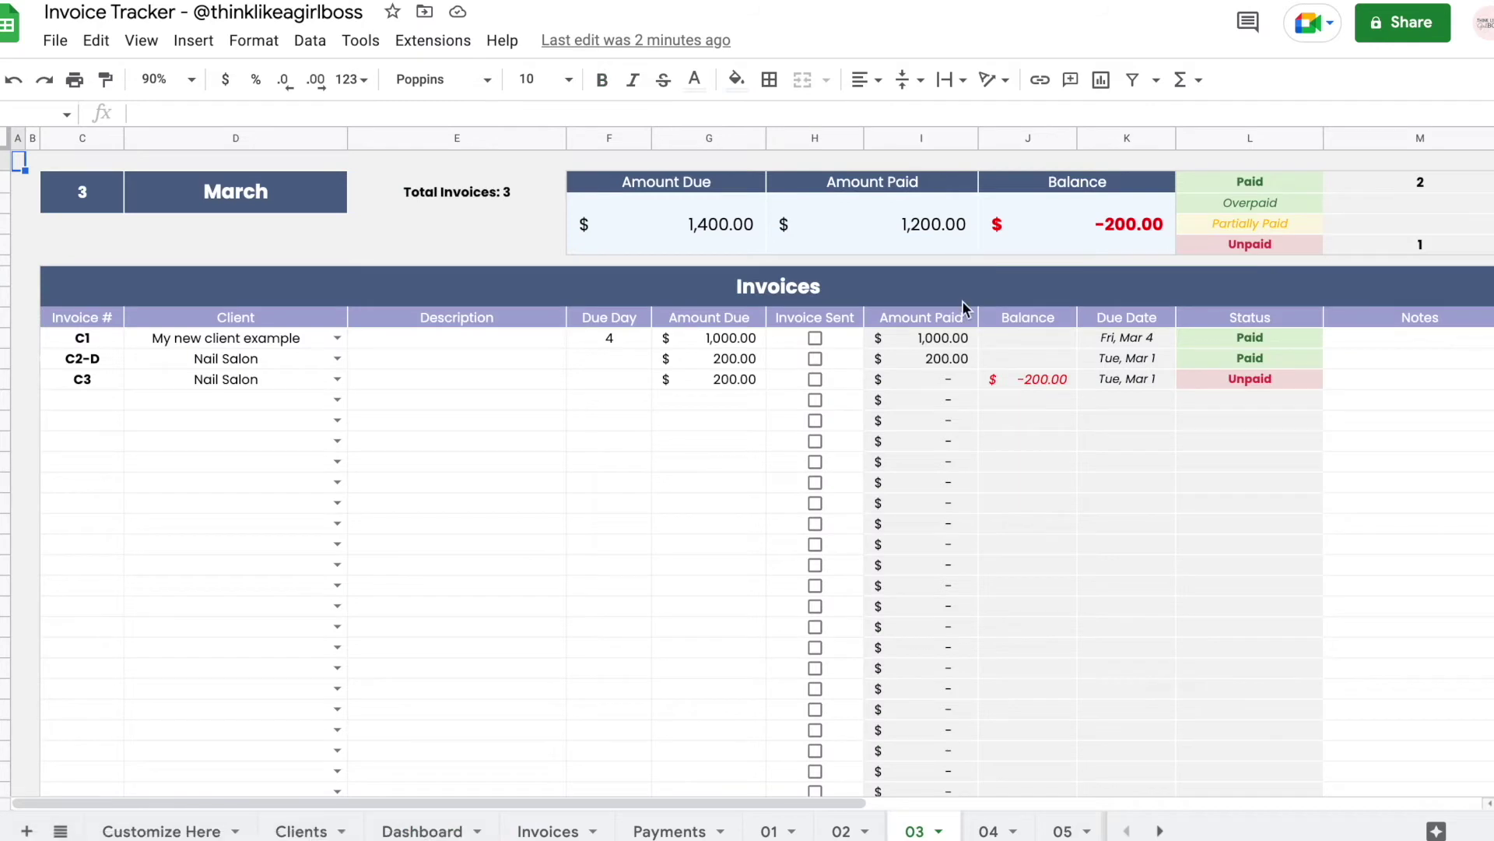
# - Review the Dashboard's overall Balance, Amount Due, Amount Paid, Total Invoices and Unpaid Invoices alongside the January and February balances
pyautogui.click(419, 831)
pyautogui.click(175, 288)
pyautogui.click(179, 367)
pyautogui.click(164, 438)
pyautogui.click(159, 543)
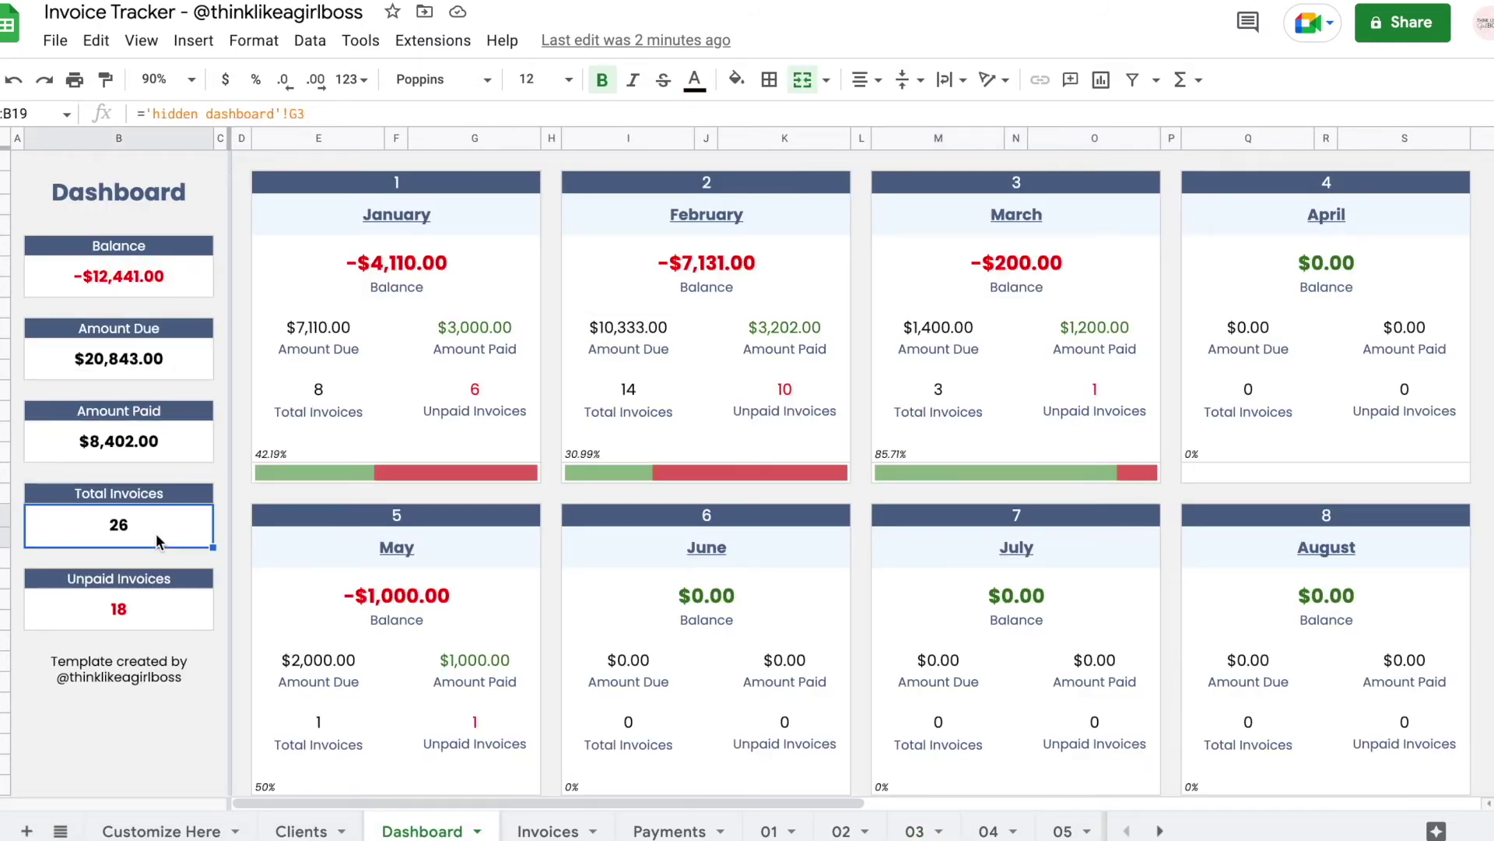
pyautogui.click(394, 265)
pyautogui.click(122, 276)
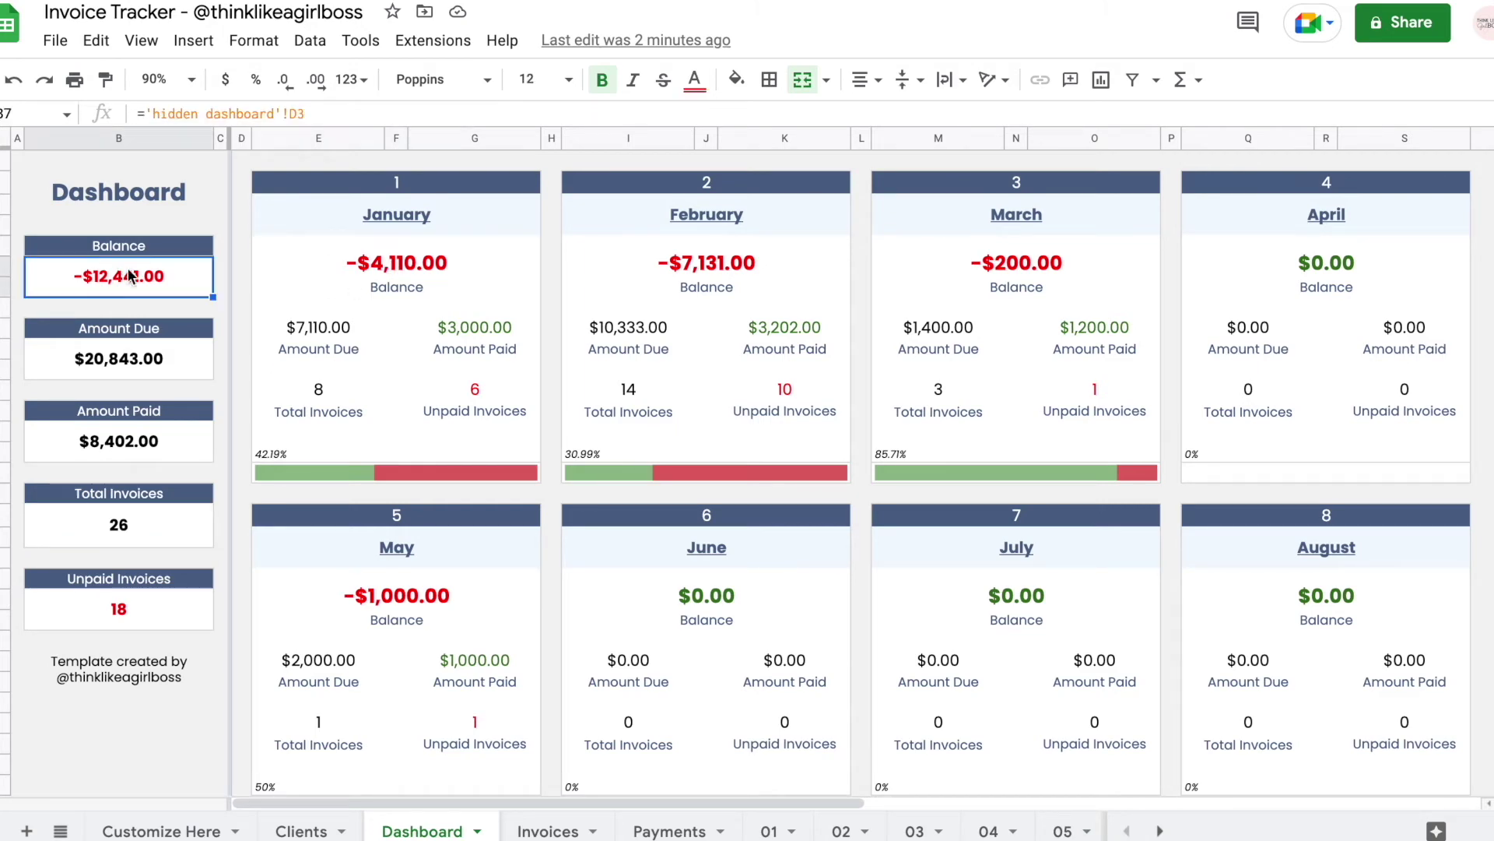
pyautogui.click(744, 261)
pyautogui.click(119, 608)
# - Examine the Dashboard's monthly summary table of total and unpaid invoices, amounts due, amounts paid and balances
pyautogui.hscroll(10, 848, 449)
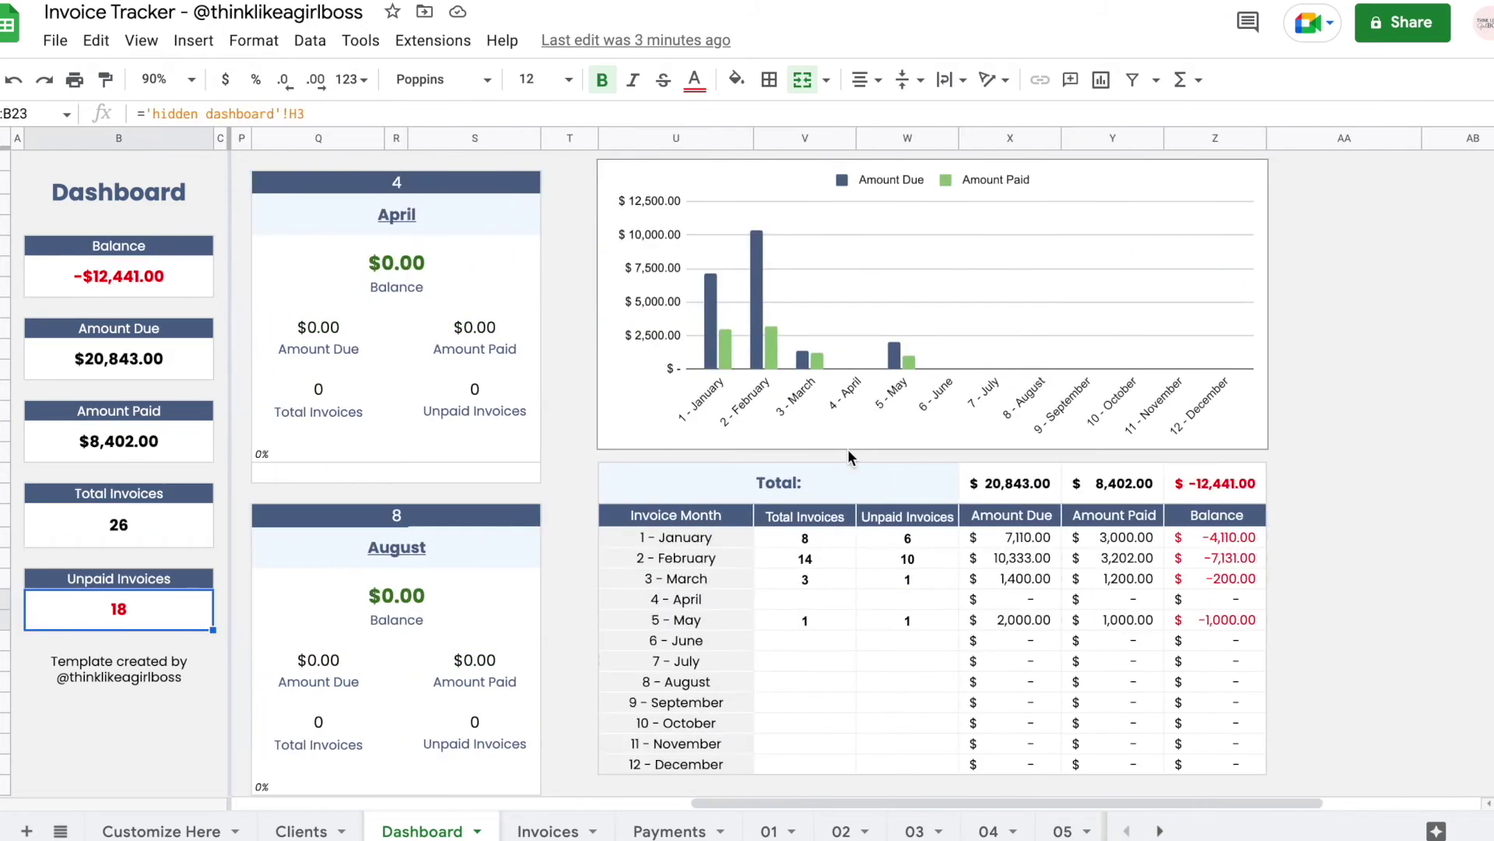
pyautogui.scroll(-2, 848, 454)
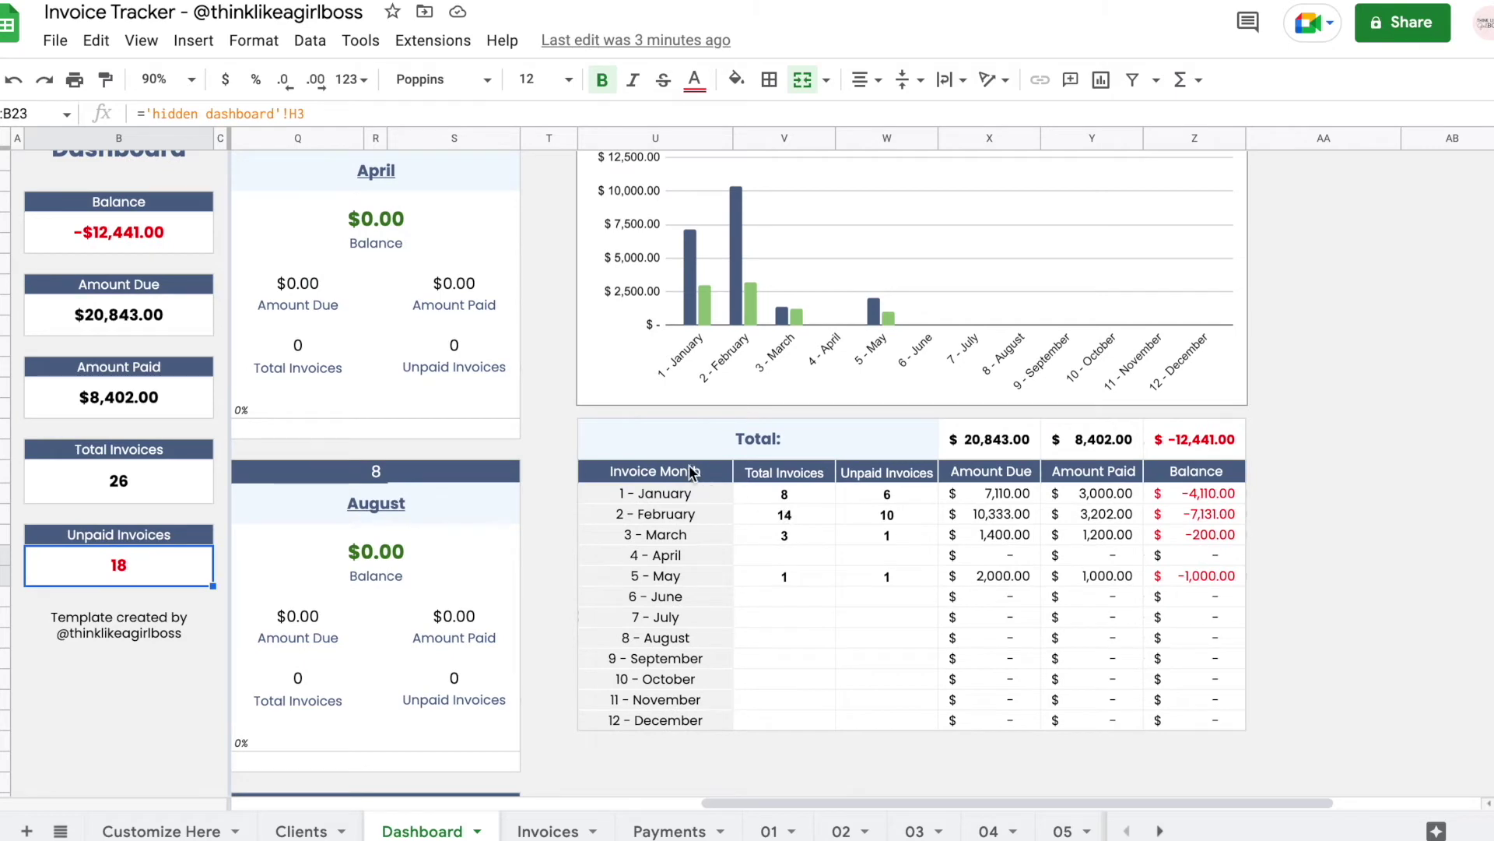
pyautogui.click(691, 454)
pyautogui.moveTo(689, 454); pyautogui.dragTo(1201, 726)
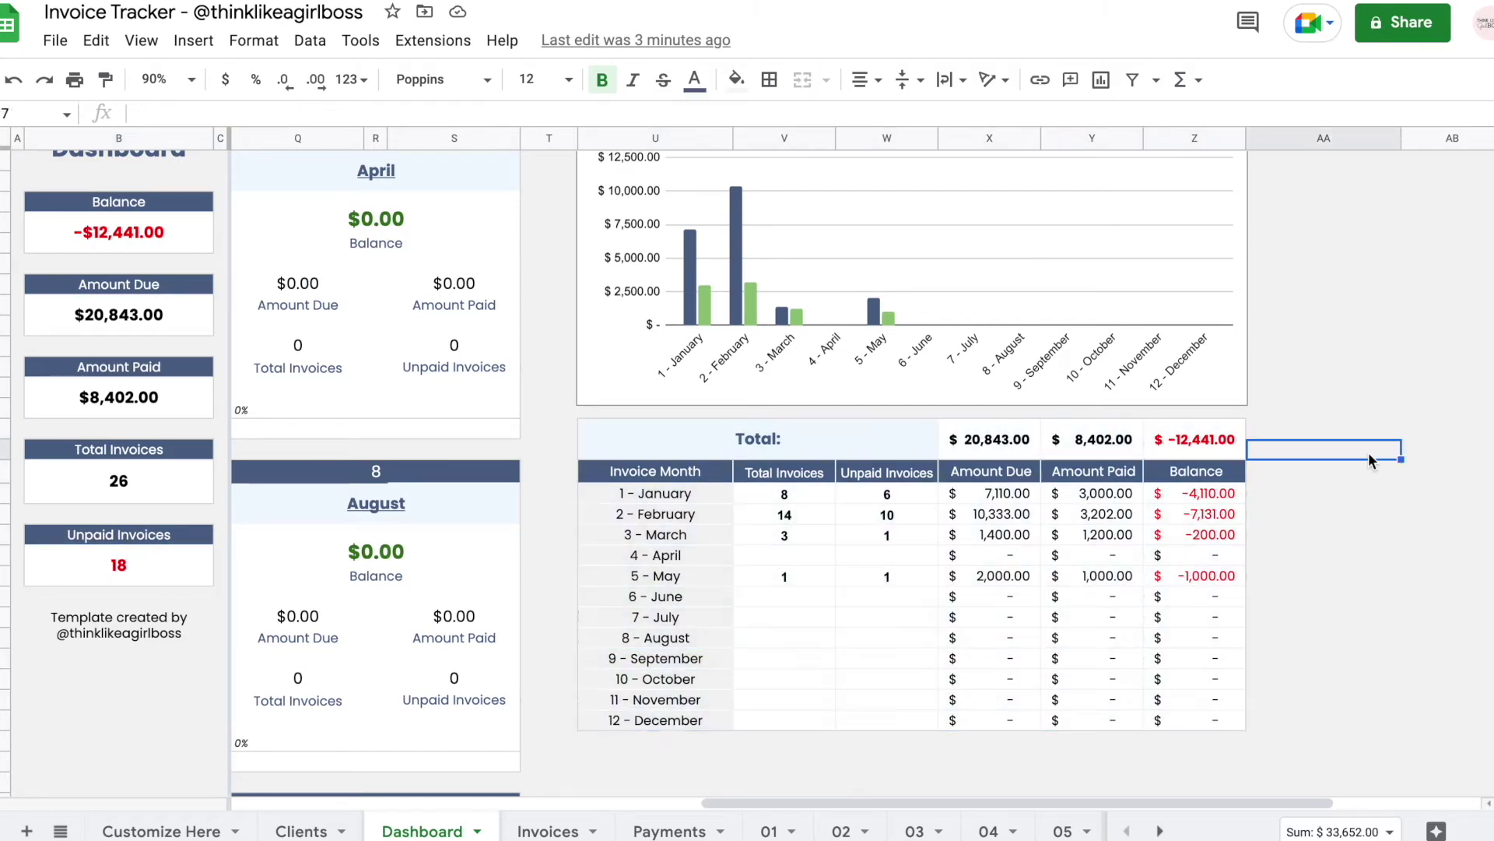
pyautogui.click(1368, 451)
# - Inspect the January Amount Due and Amount Paid bars in the Dashboard's monthly chart
pyautogui.scroll(1, 1368, 451)
pyautogui.hscroll(-2, 1369, 461)
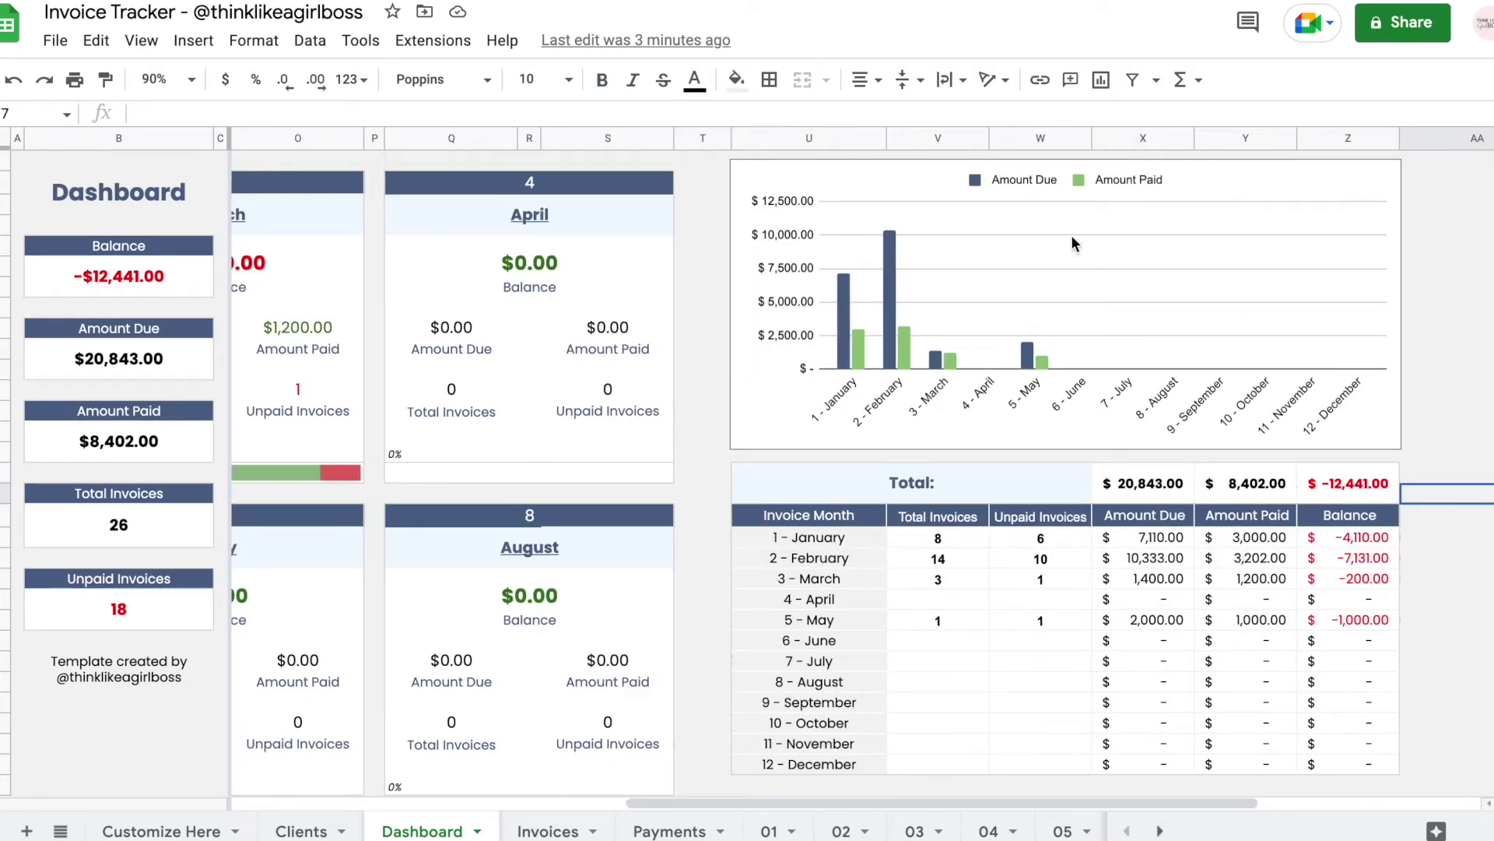
pyautogui.click(844, 297)
pyautogui.moveTo(844, 298)
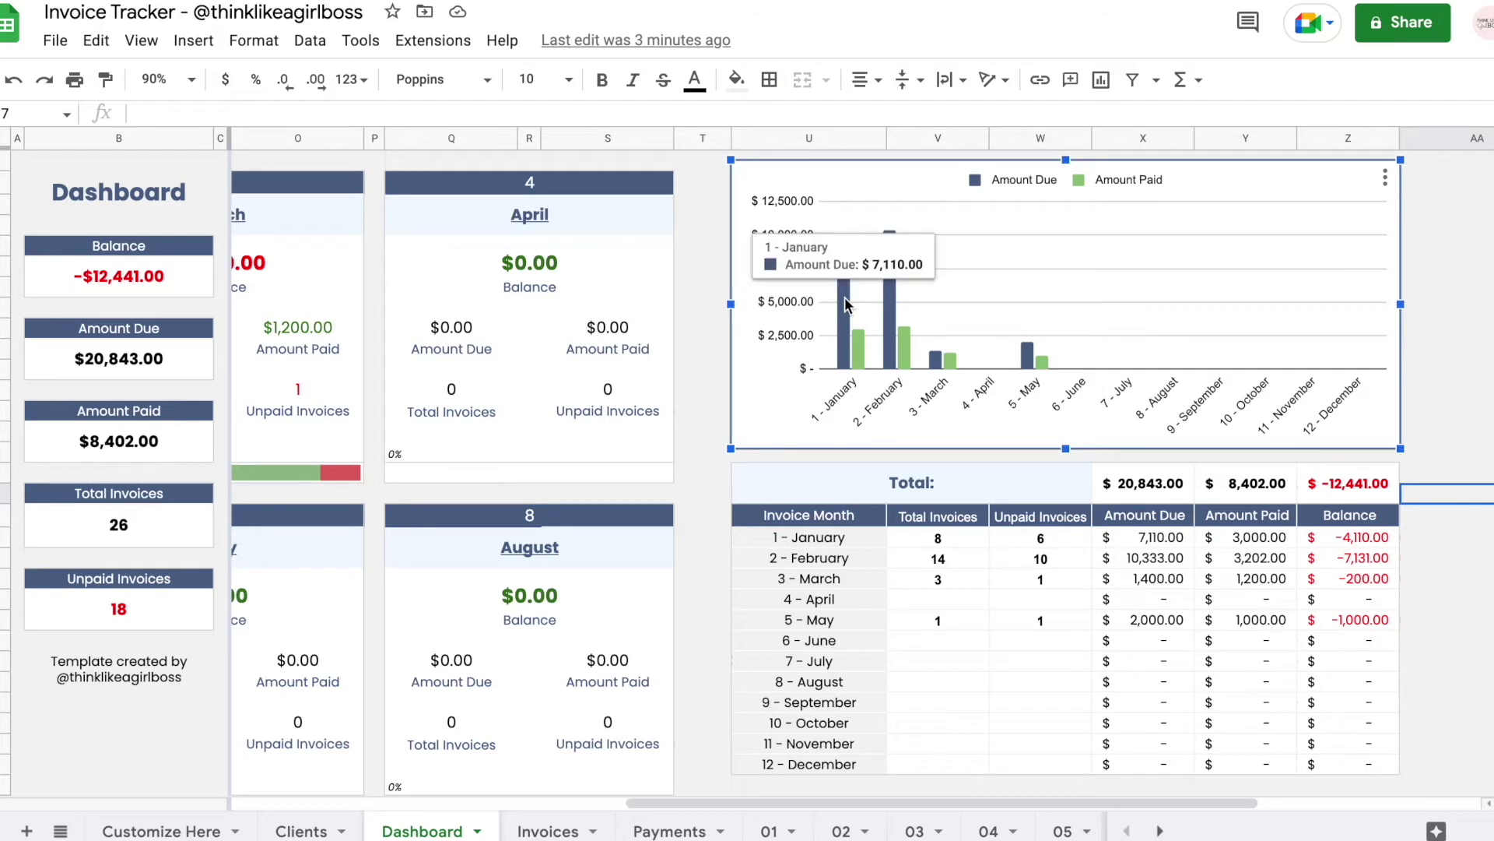
pyautogui.moveTo(864, 343)
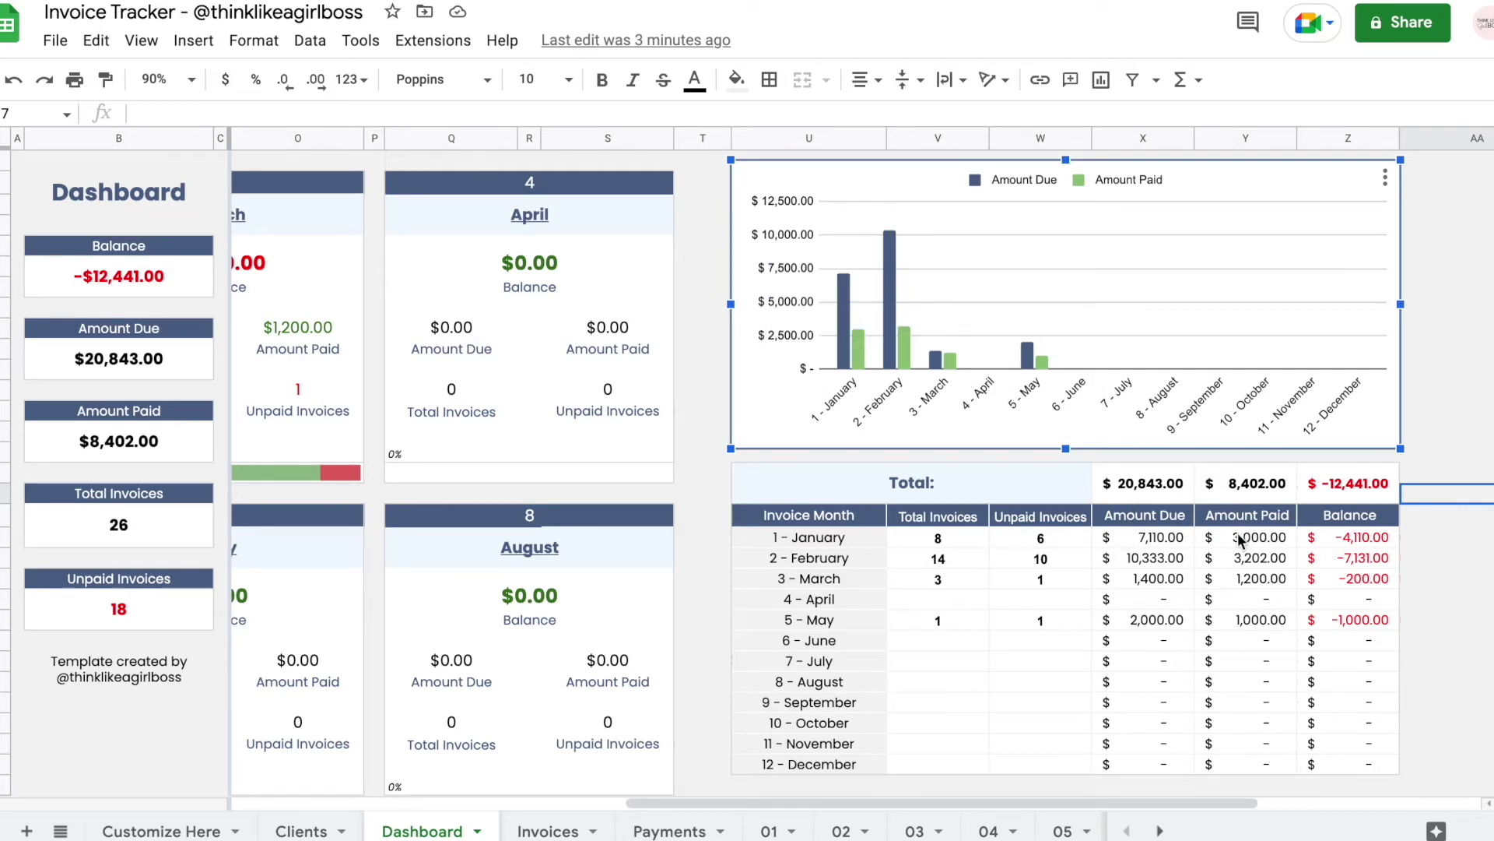
# - On the Invoices sheet, clear the specific client filter and order the list by Invoice Month
pyautogui.click(548, 831)
pyautogui.press('Delete')
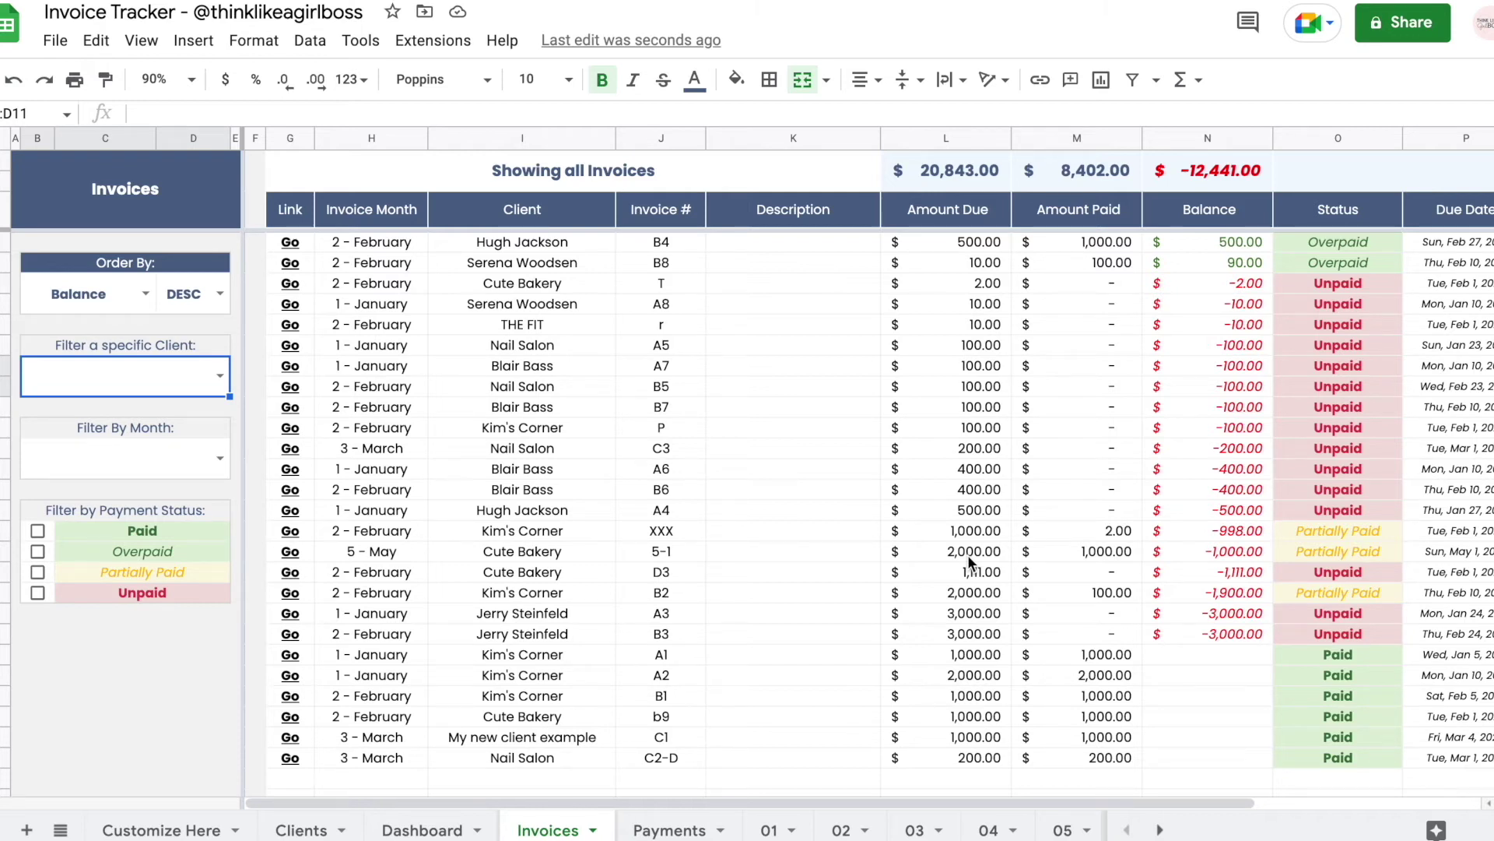
pyautogui.doubleClick(150, 297)
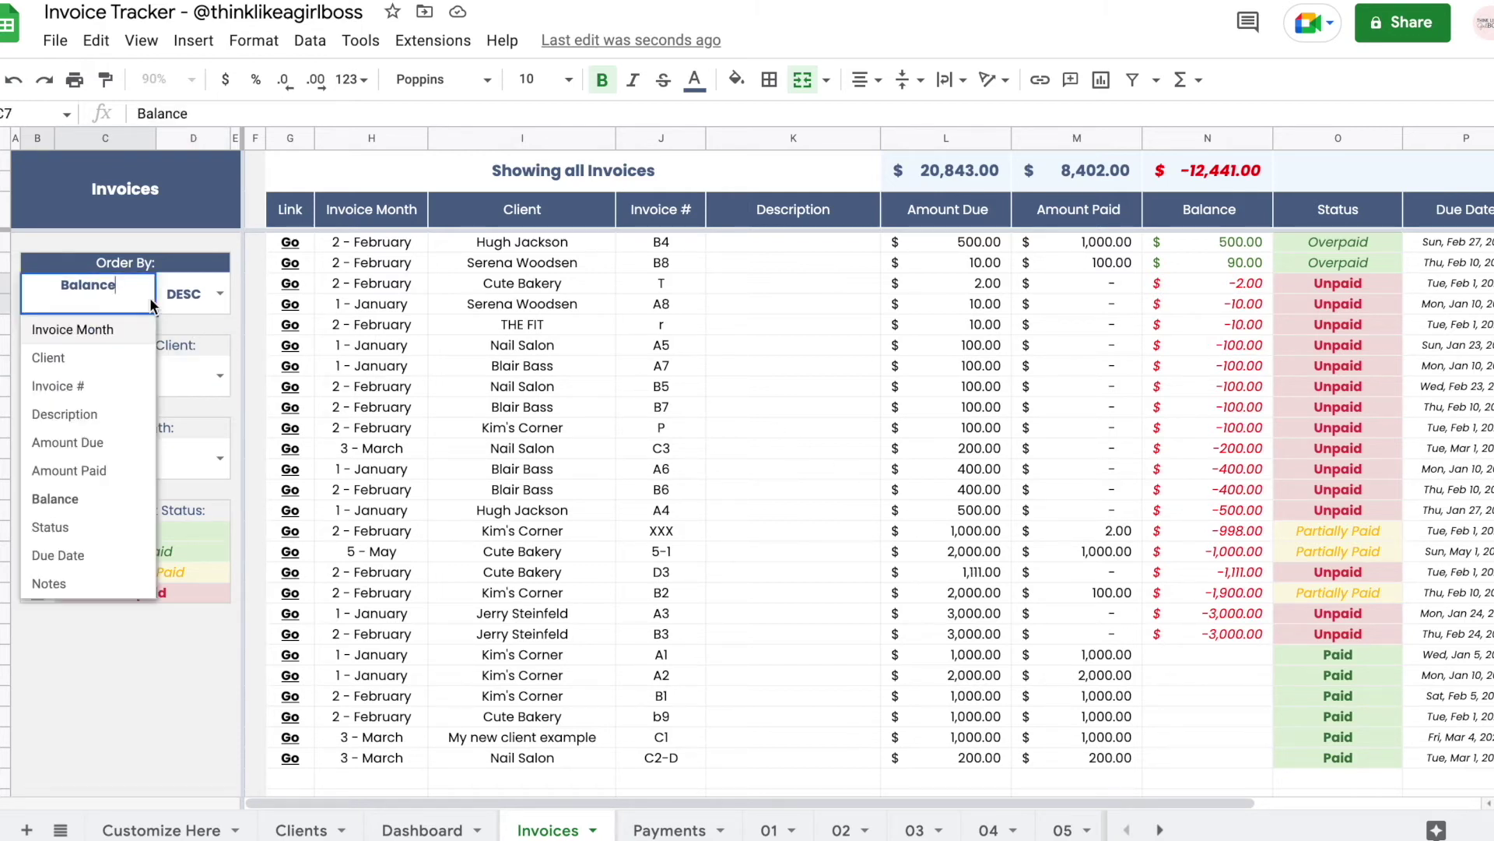
pyautogui.click(106, 340)
# - Set the invoice sort direction to ASC and check the order of the Invoice Month column
pyautogui.click(220, 293)
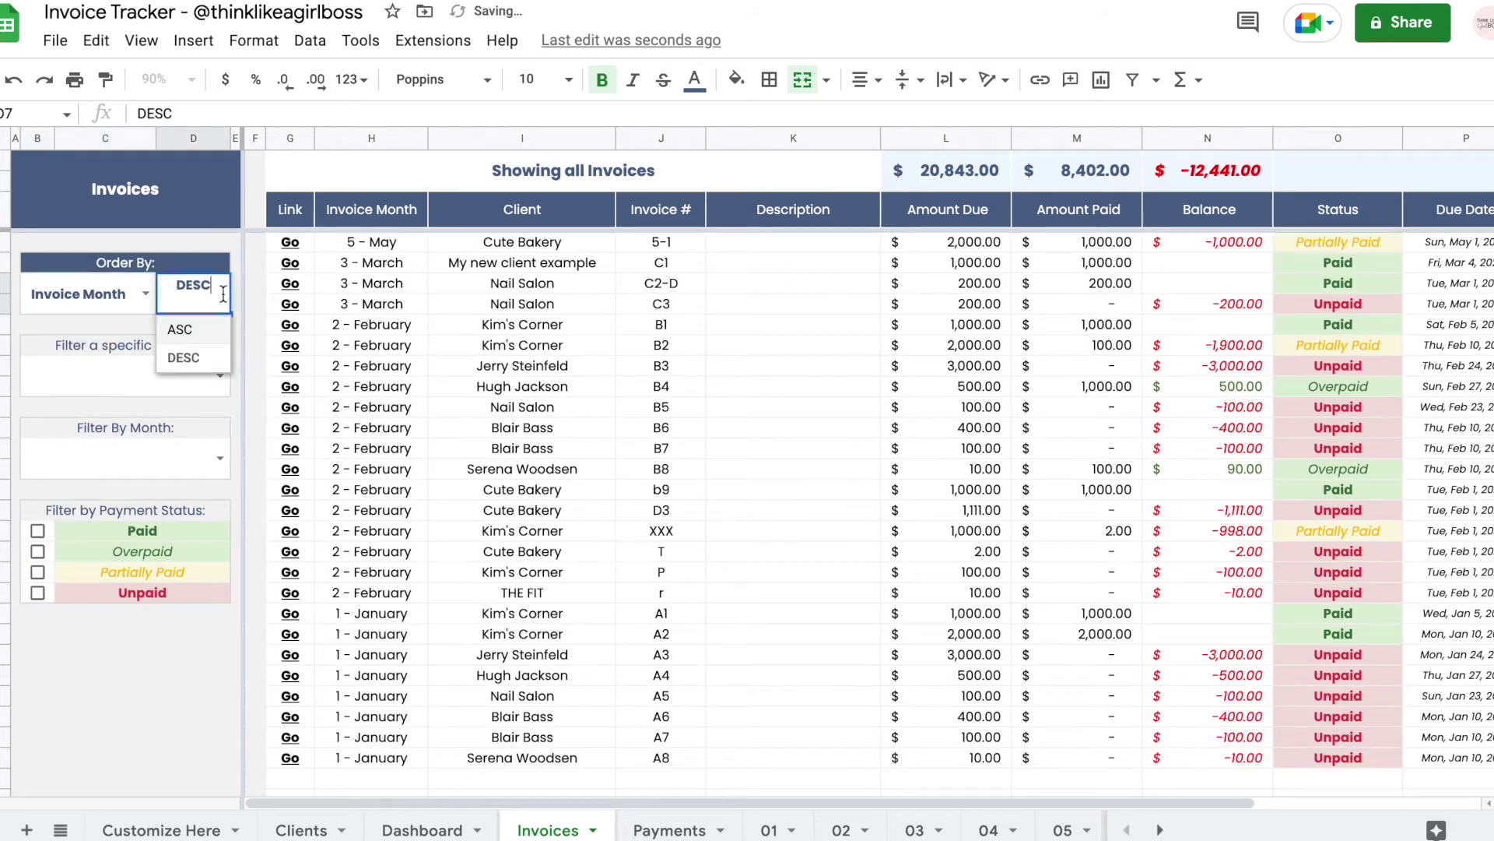
pyautogui.click(191, 331)
pyautogui.moveTo(371, 242); pyautogui.dragTo(371, 758)
pyautogui.moveTo(381, 220); pyautogui.dragTo(366, 766)
pyautogui.click(375, 457)
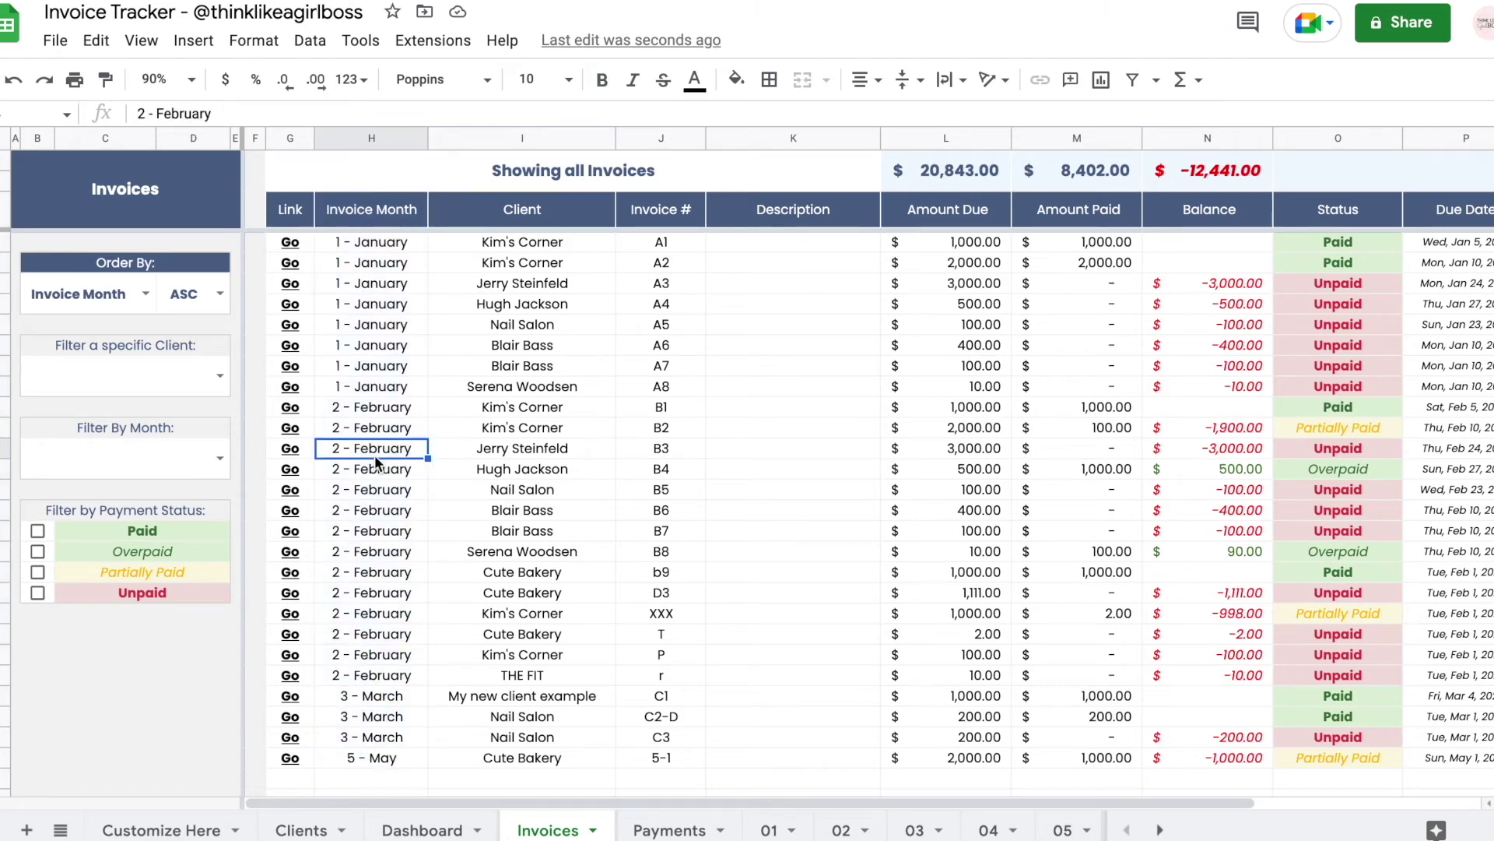
# - Filter the Invoices sheet by the specific client Kim's Corner
pyautogui.click(222, 379)
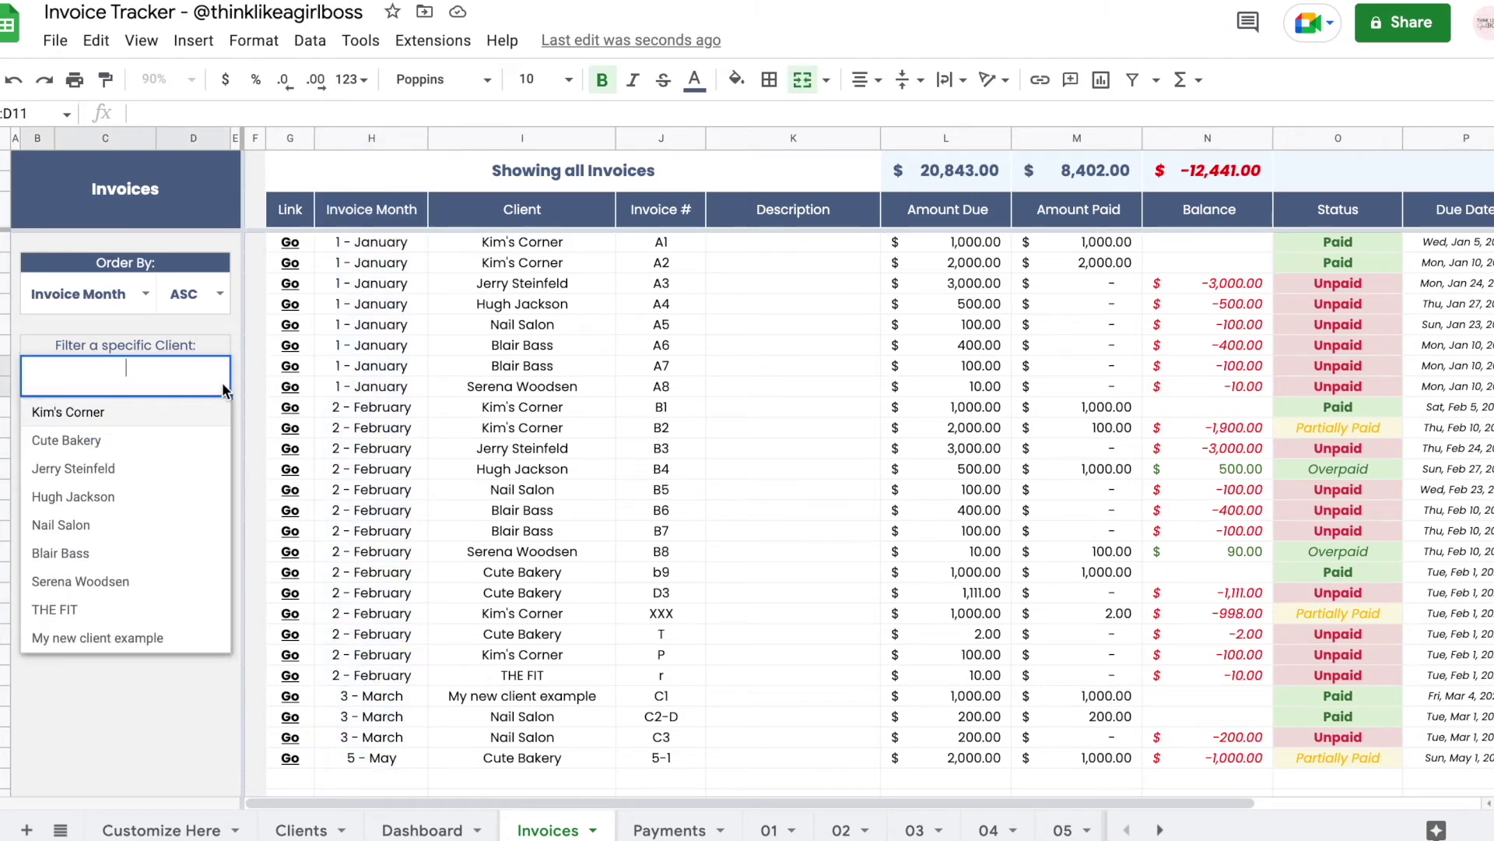
pyautogui.click(71, 439)
pyautogui.click(123, 412)
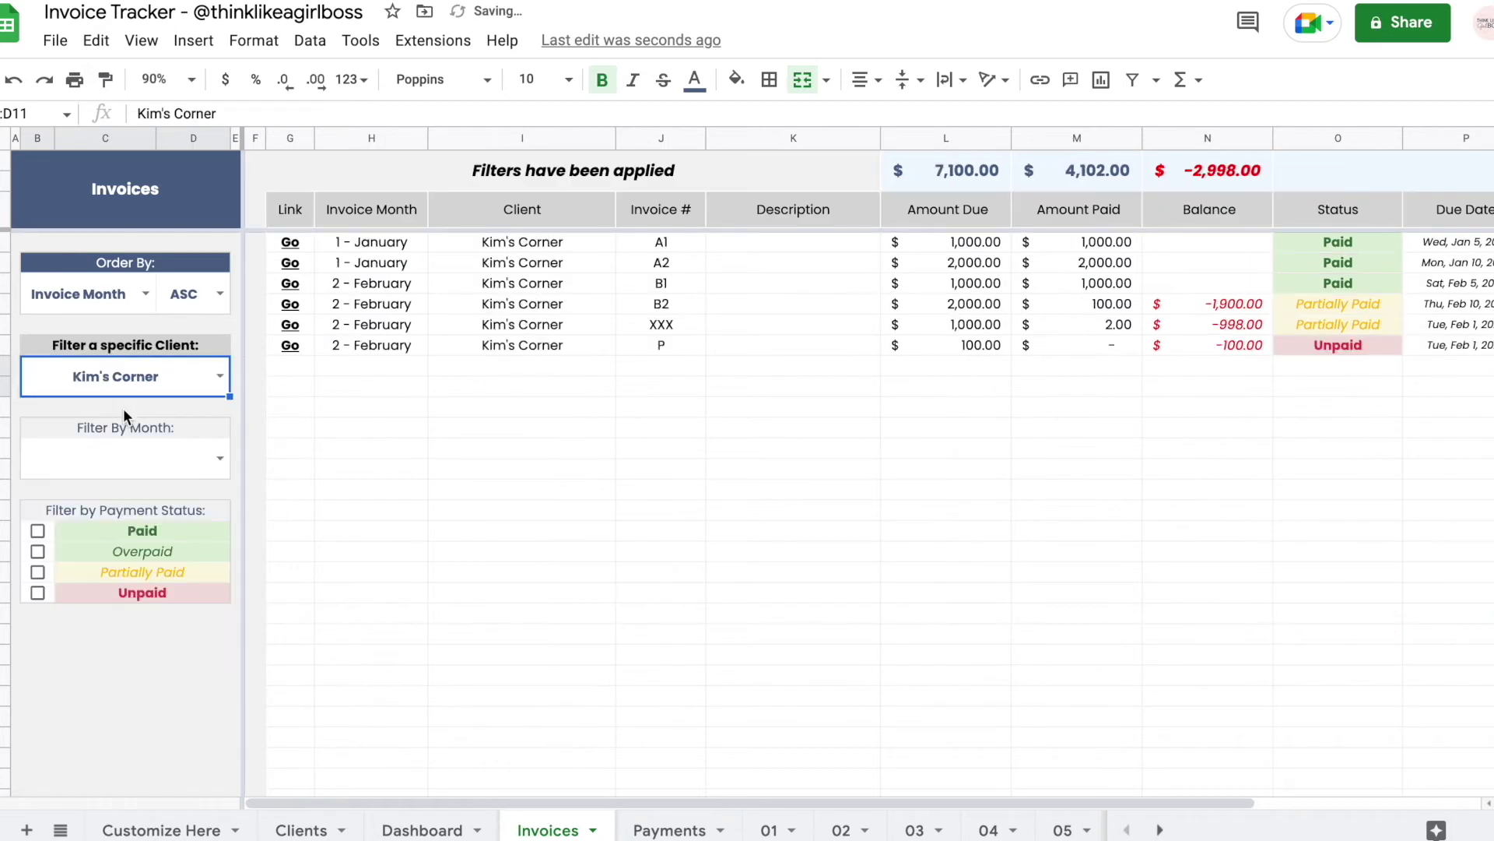
# - Compare Kim's Corner's January entries in the filtered list with the rows on sheet 01, and return to the Invoices sheet
pyautogui.moveTo(390, 243); pyautogui.dragTo(392, 266)
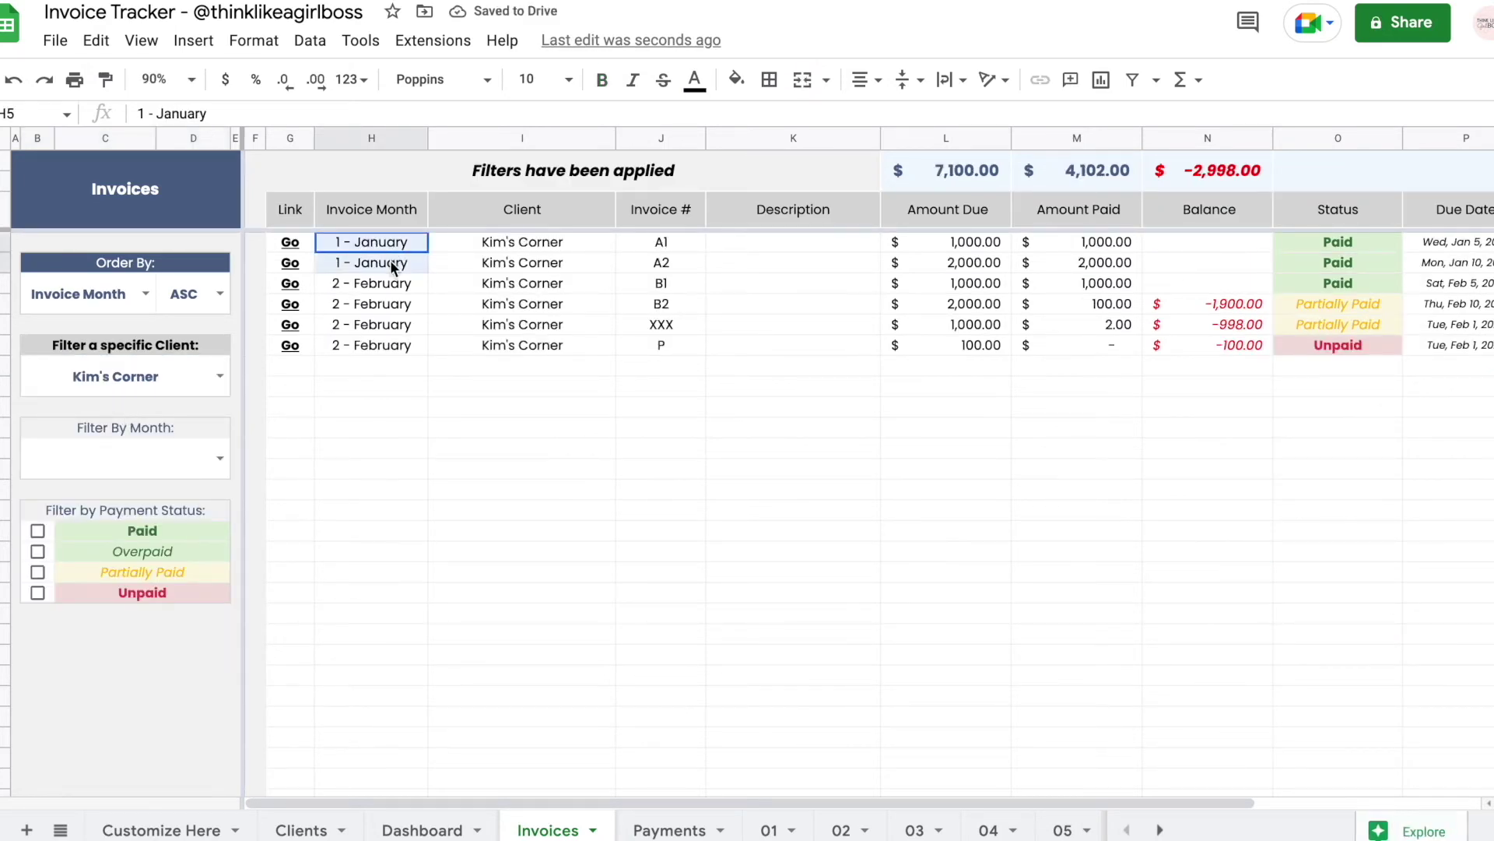
pyautogui.click(767, 828)
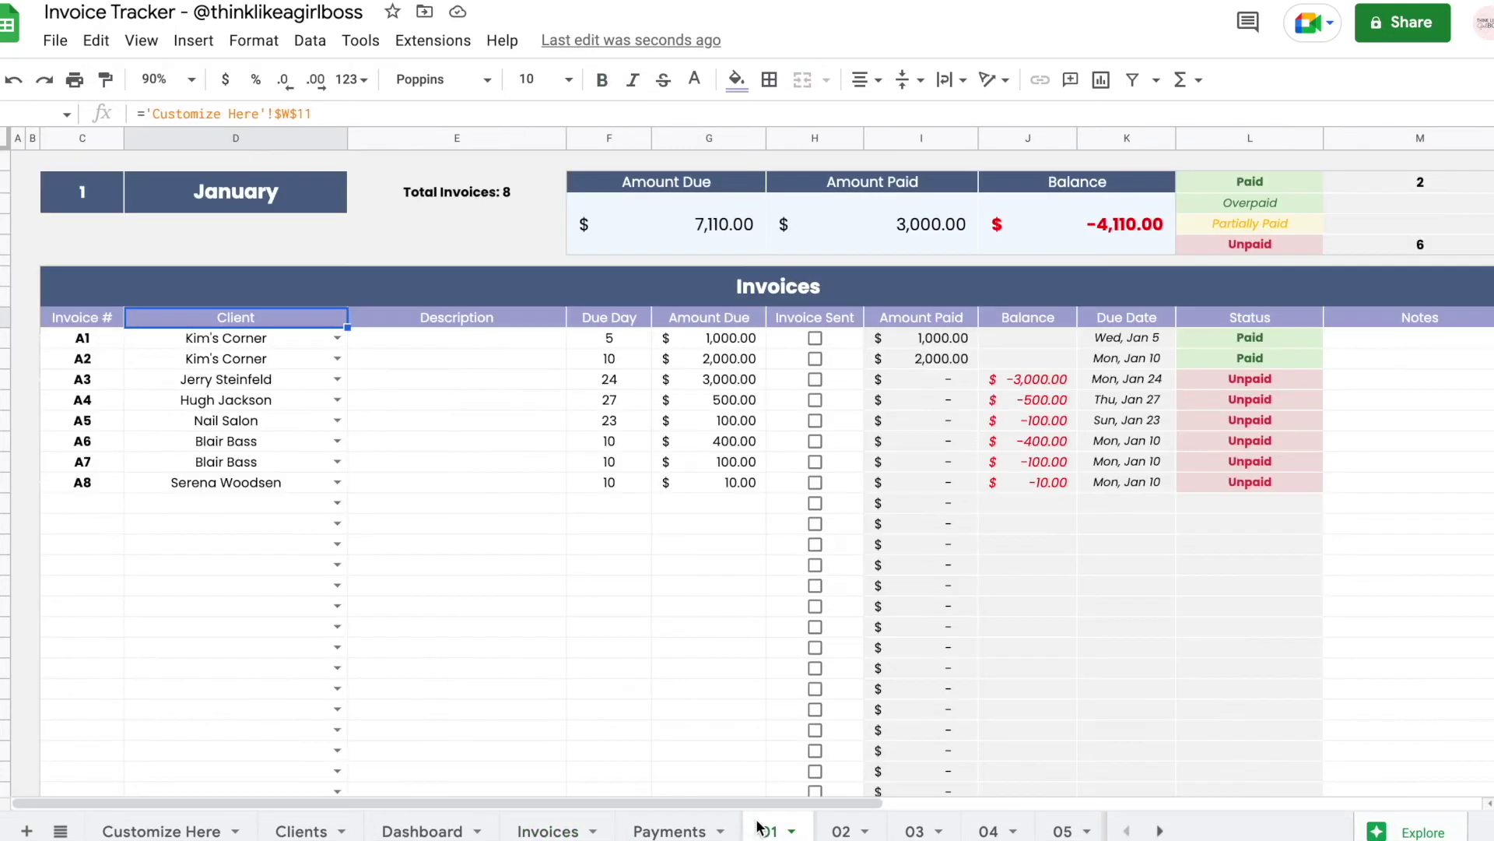
pyautogui.moveTo(191, 339); pyautogui.dragTo(193, 360)
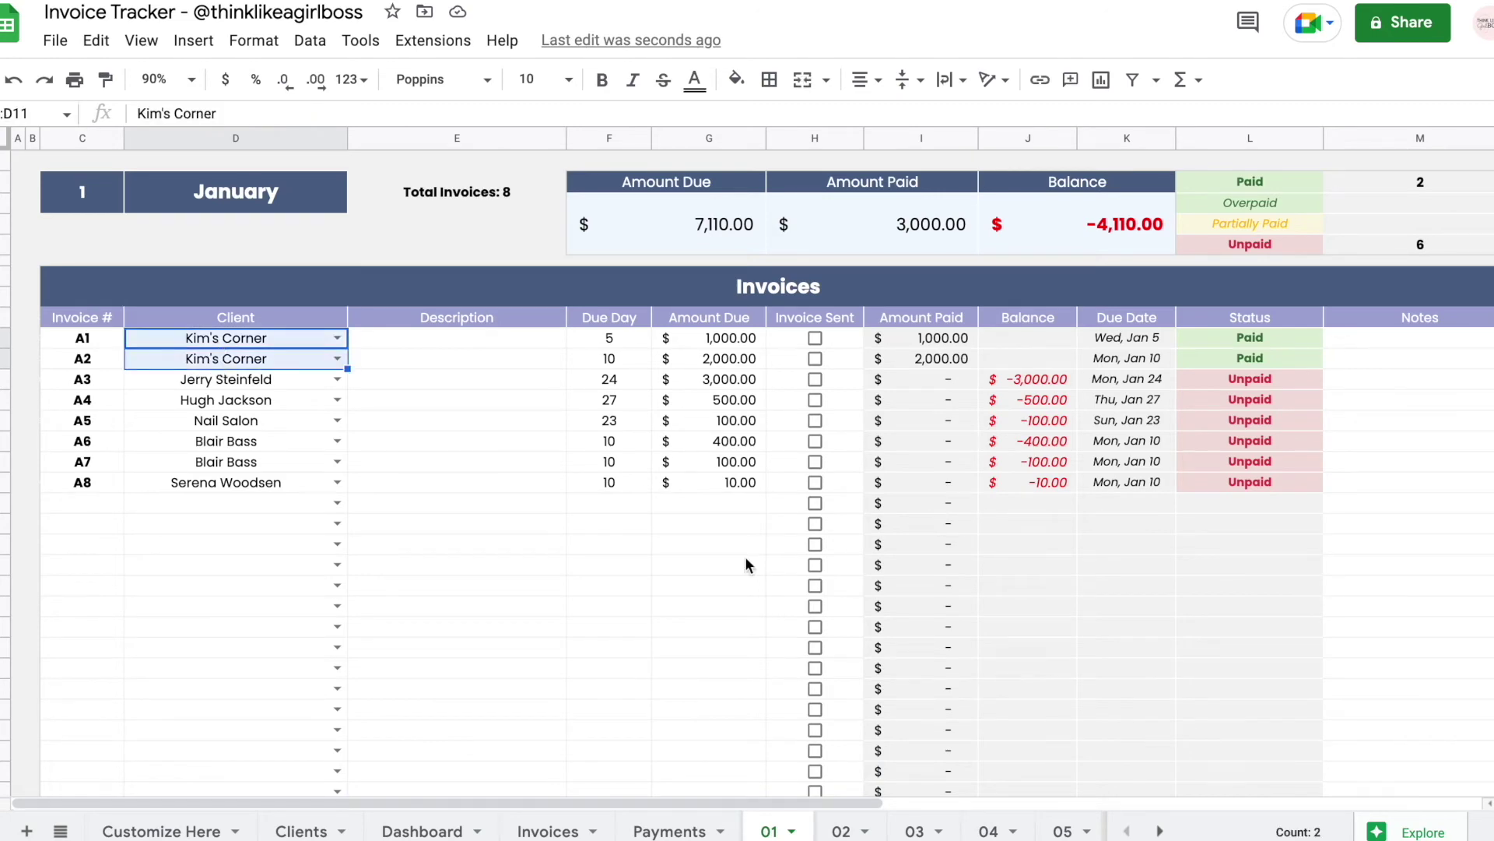
pyautogui.click(548, 830)
# - Compare Kim's Corner's February entries in the filtered list with the matching rows on sheet 02, and return to the Invoices sheet
pyautogui.moveTo(418, 287); pyautogui.dragTo(408, 350)
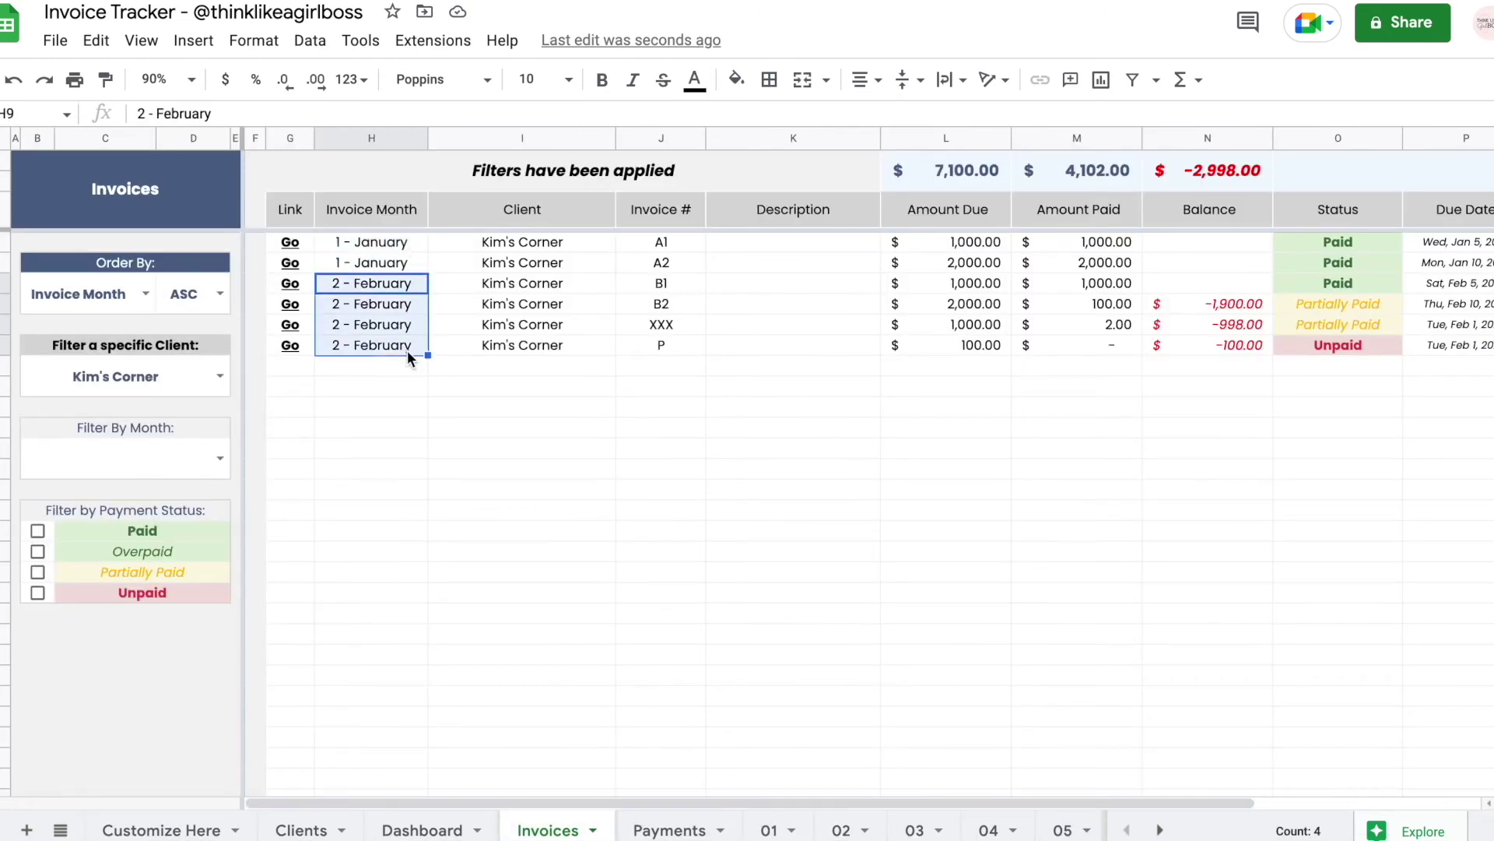
pyautogui.click(848, 826)
pyautogui.click(245, 339)
pyautogui.click(249, 358)
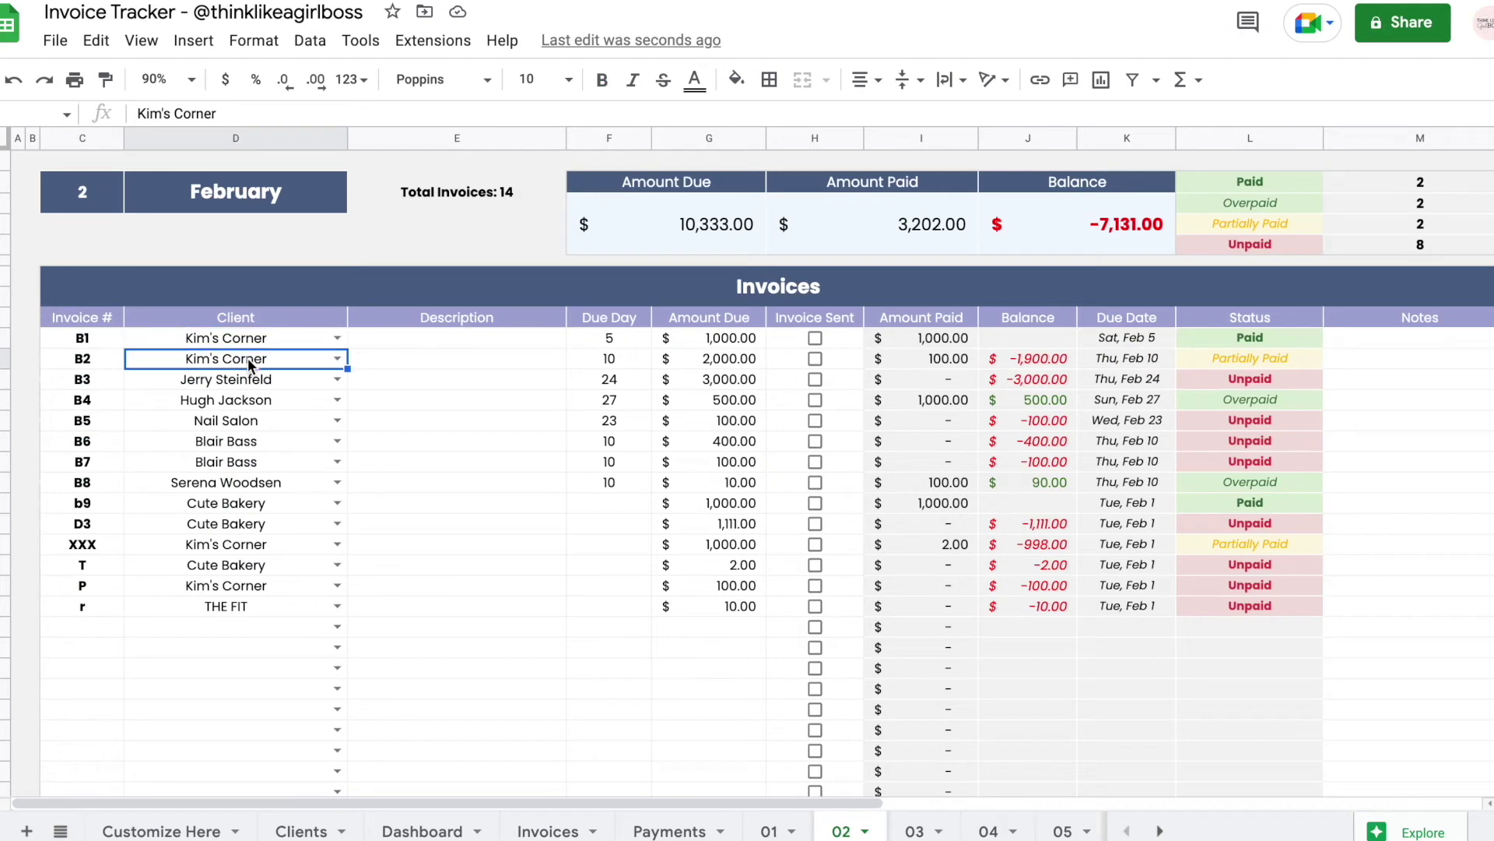
pyautogui.click(249, 544)
pyautogui.click(249, 585)
pyautogui.click(548, 830)
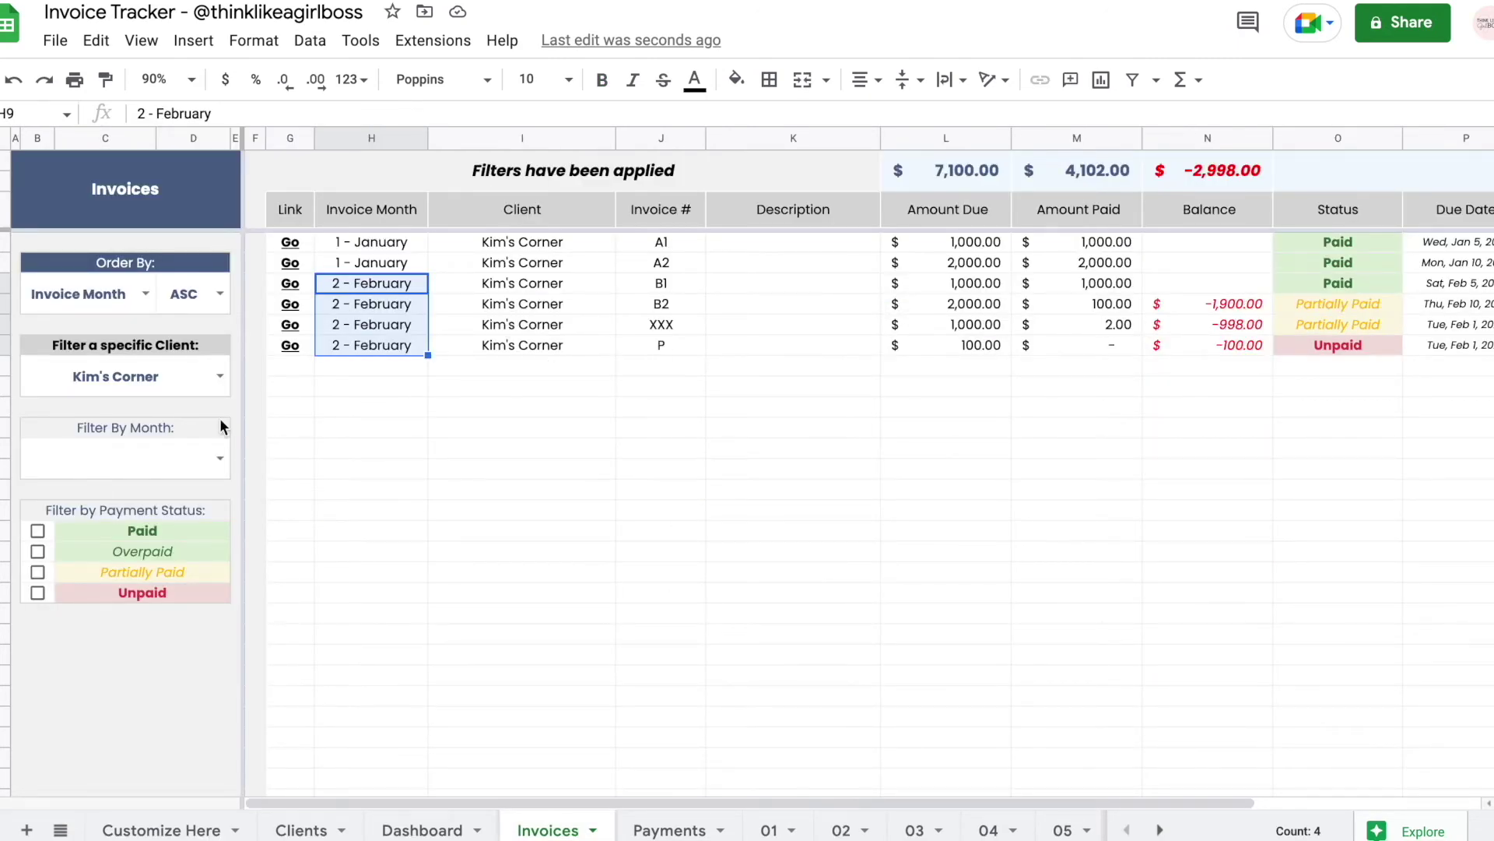
# - Filter Kim's Corner's invoices by the Paid status and inspect the Overpaid, Partially Paid and Unpaid labels
pyautogui.click(37, 530)
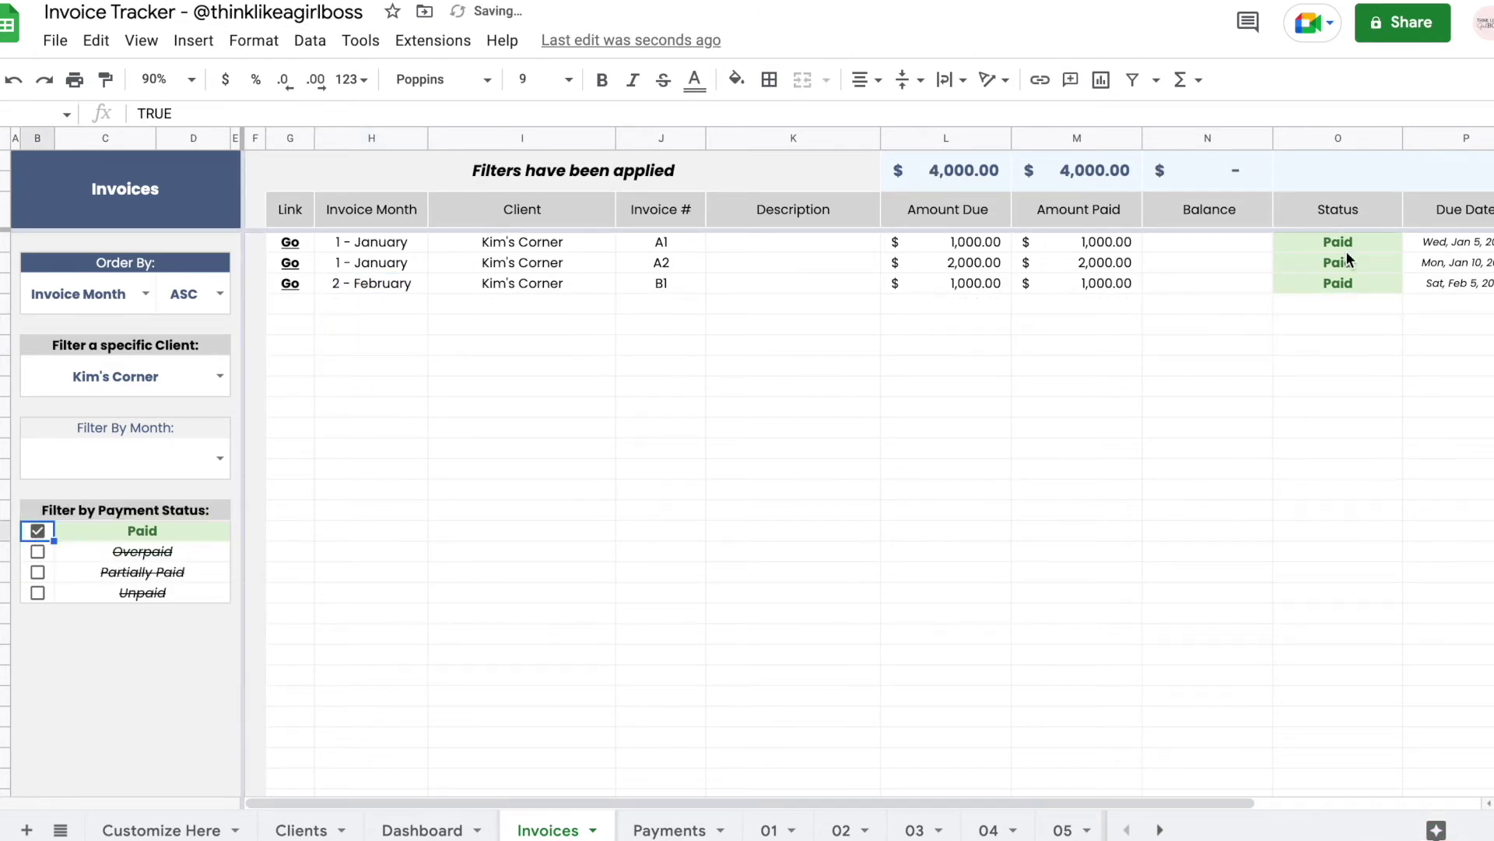
pyautogui.click(41, 529)
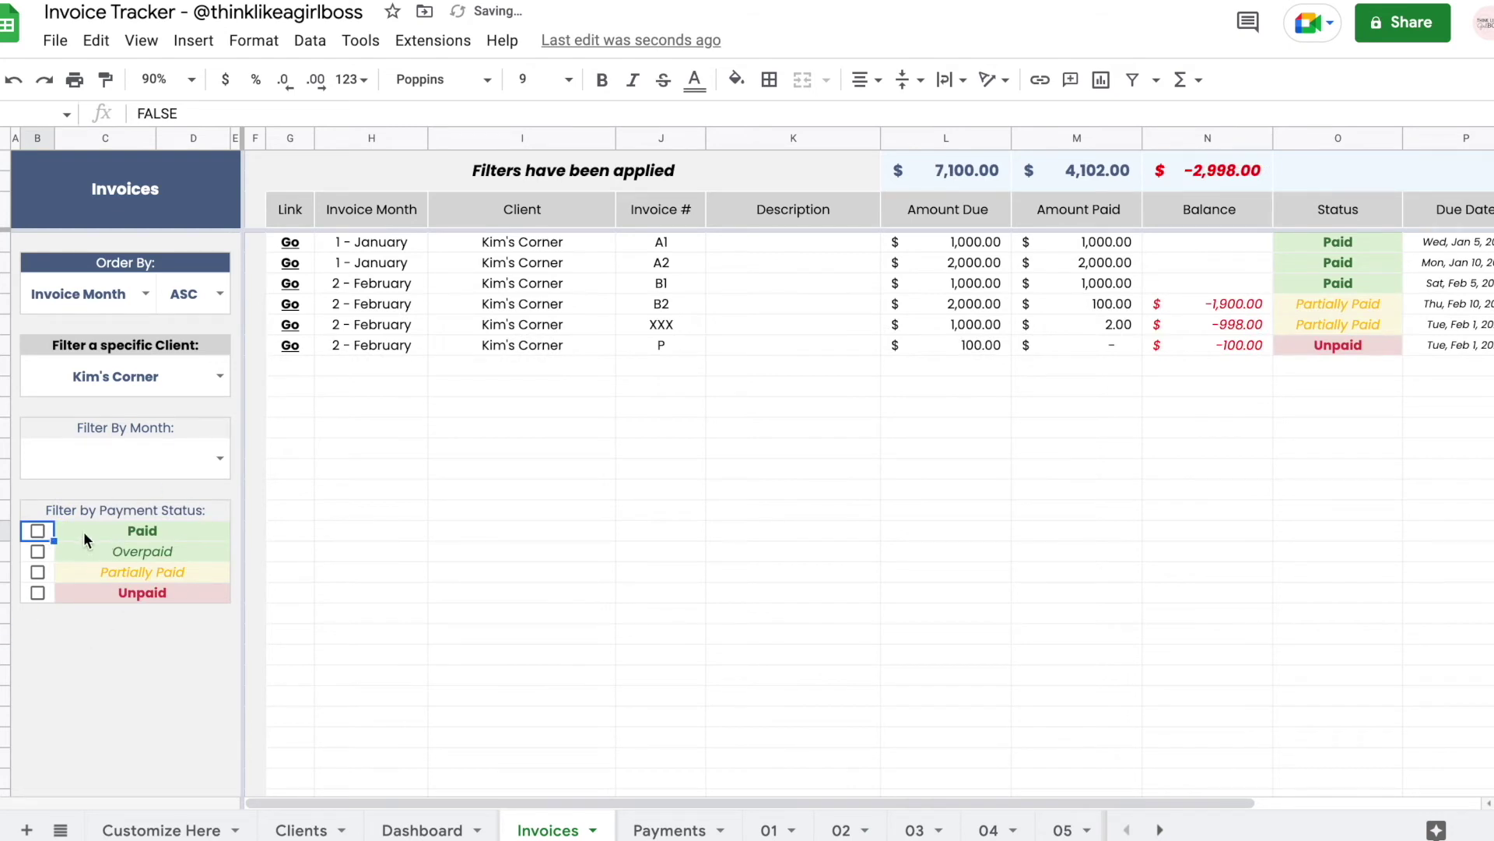
pyautogui.click(37, 531)
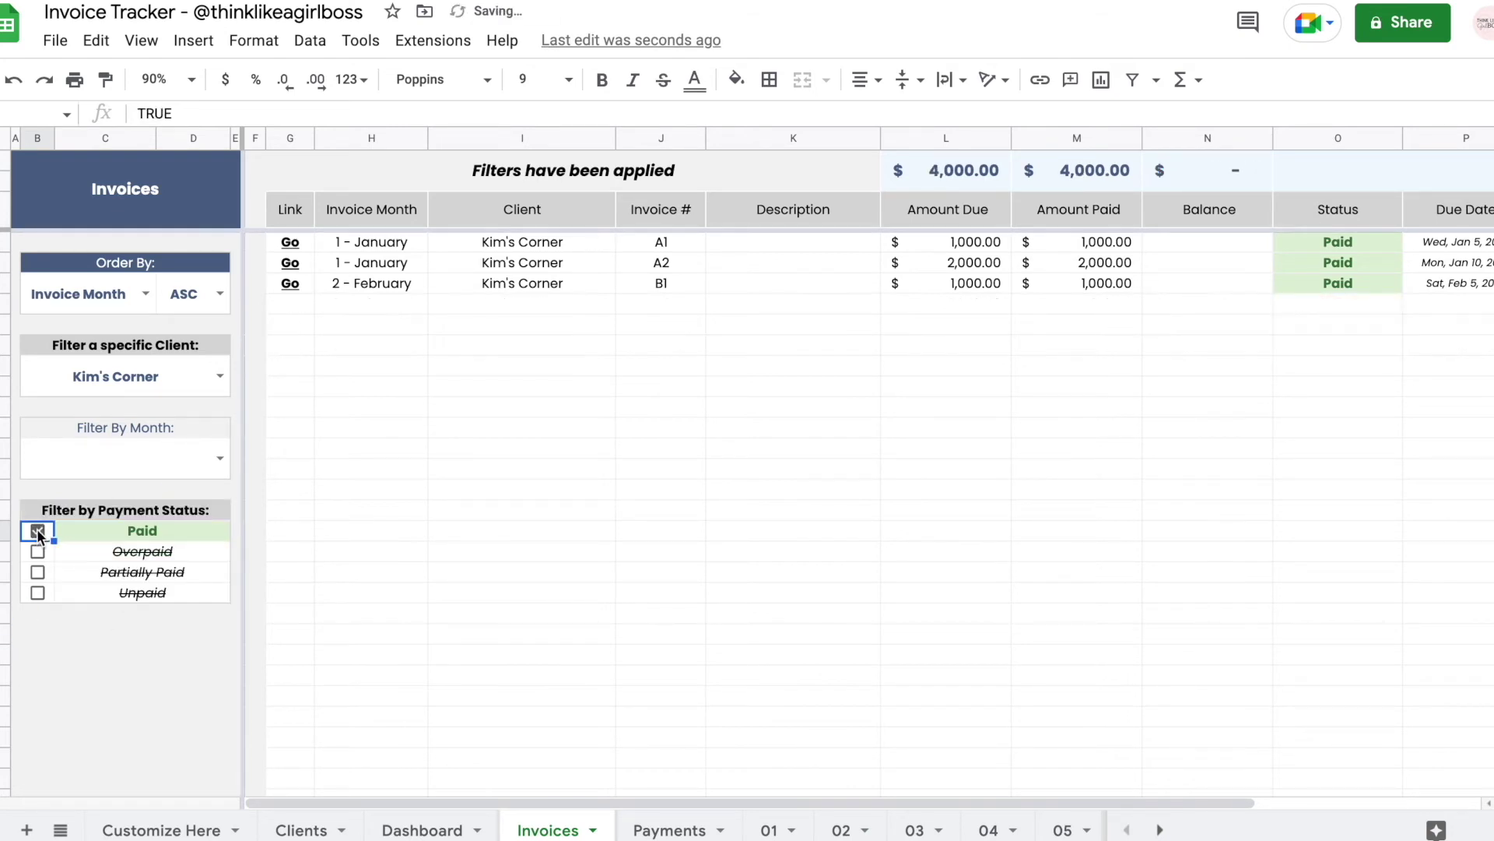
pyautogui.click(133, 550)
pyautogui.click(137, 572)
pyautogui.click(138, 592)
# - Add Overpaid, Partially Paid and Unpaid to the payment status filter, and clear all four statuses again
pyautogui.click(36, 552)
pyautogui.click(36, 573)
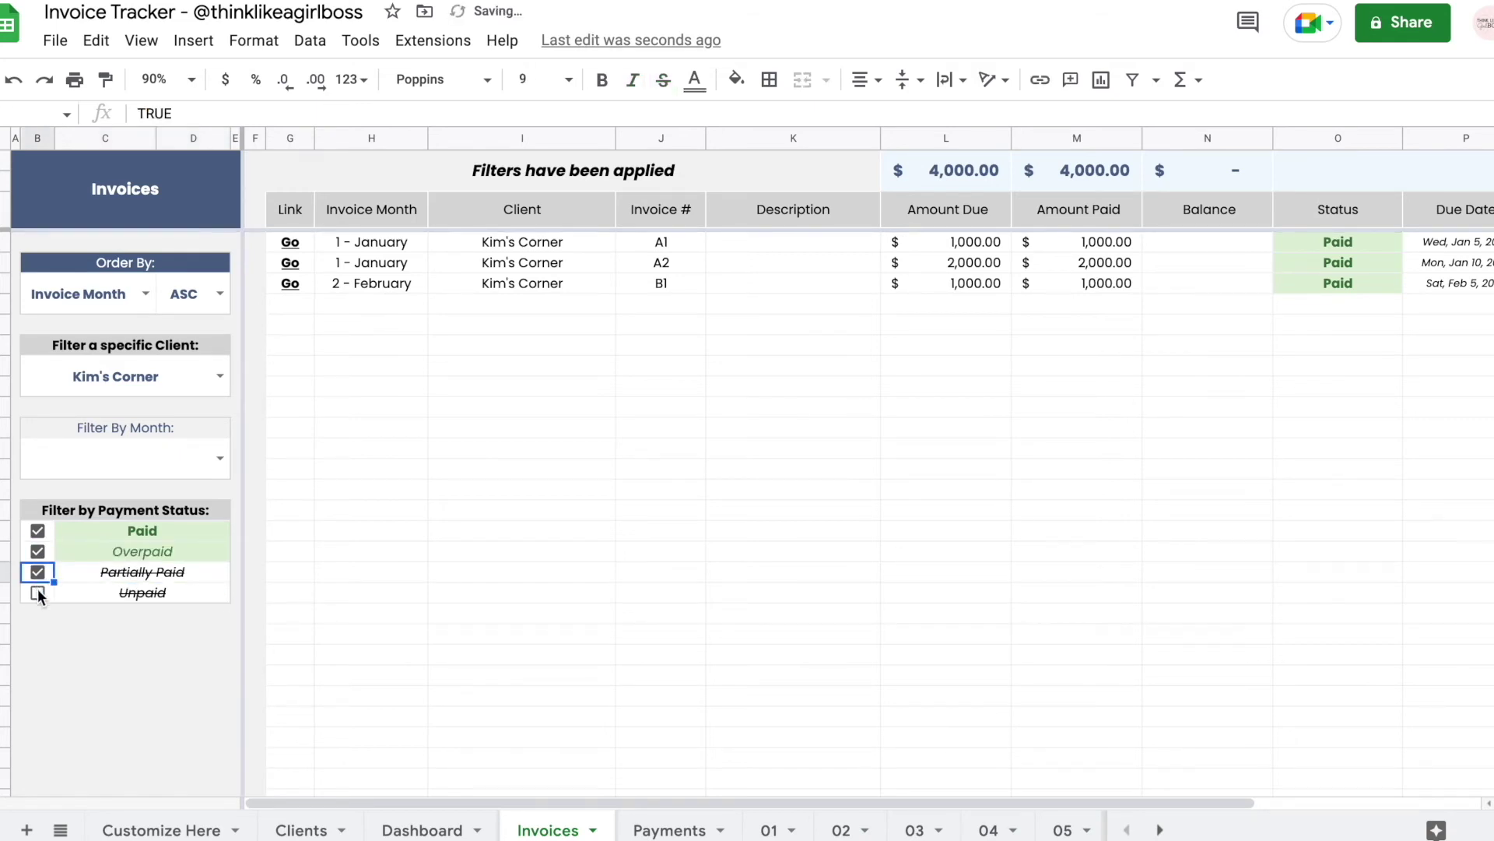
pyautogui.click(37, 593)
pyautogui.click(38, 592)
pyautogui.click(37, 572)
pyautogui.click(37, 551)
pyautogui.click(37, 530)
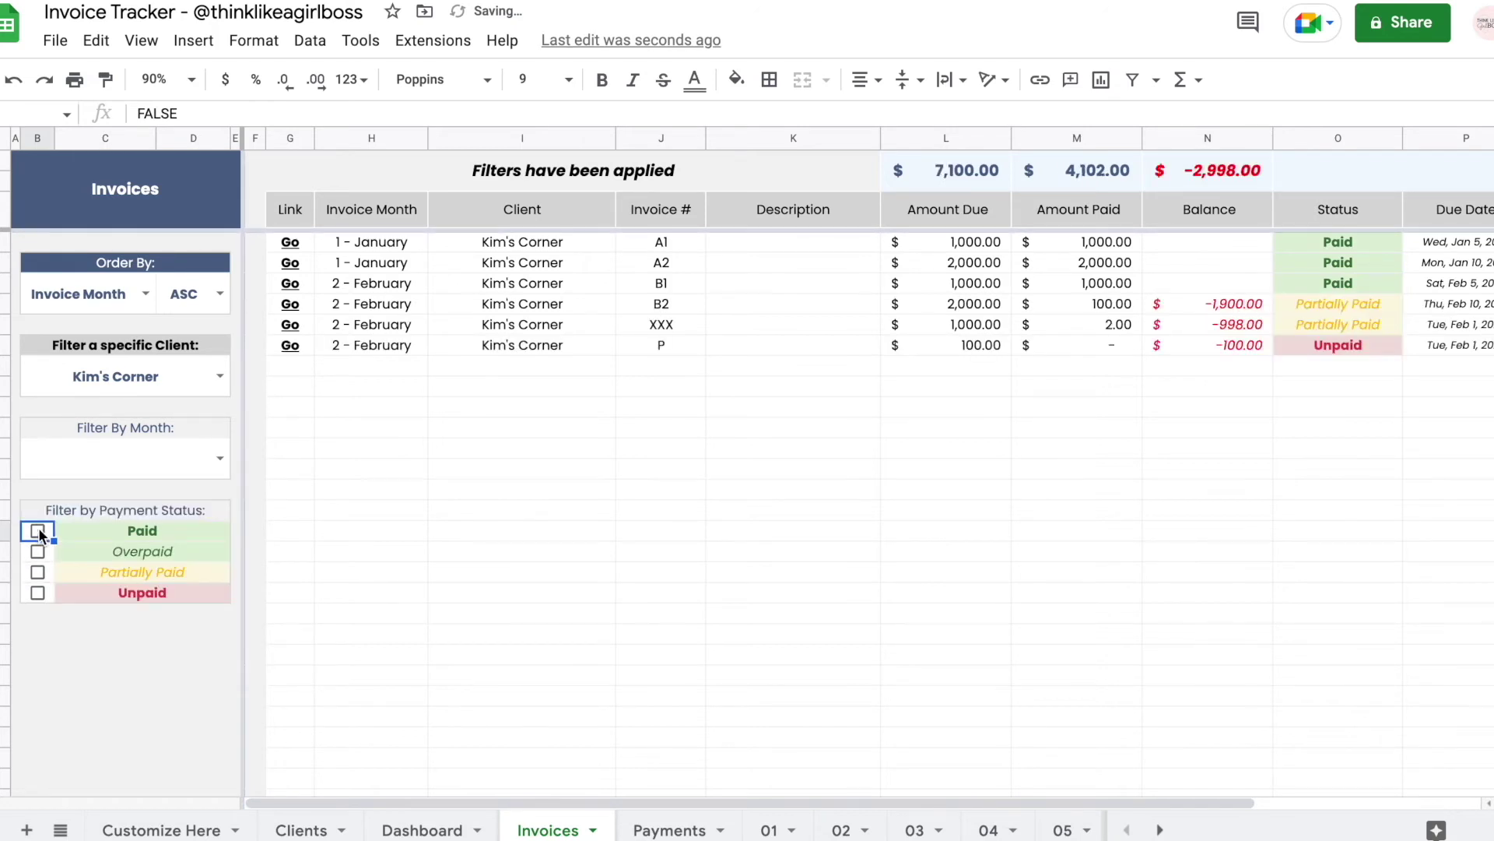
# - Filter Kim's Corner's invoices by the Unpaid status and remove that filter again
pyautogui.click(37, 593)
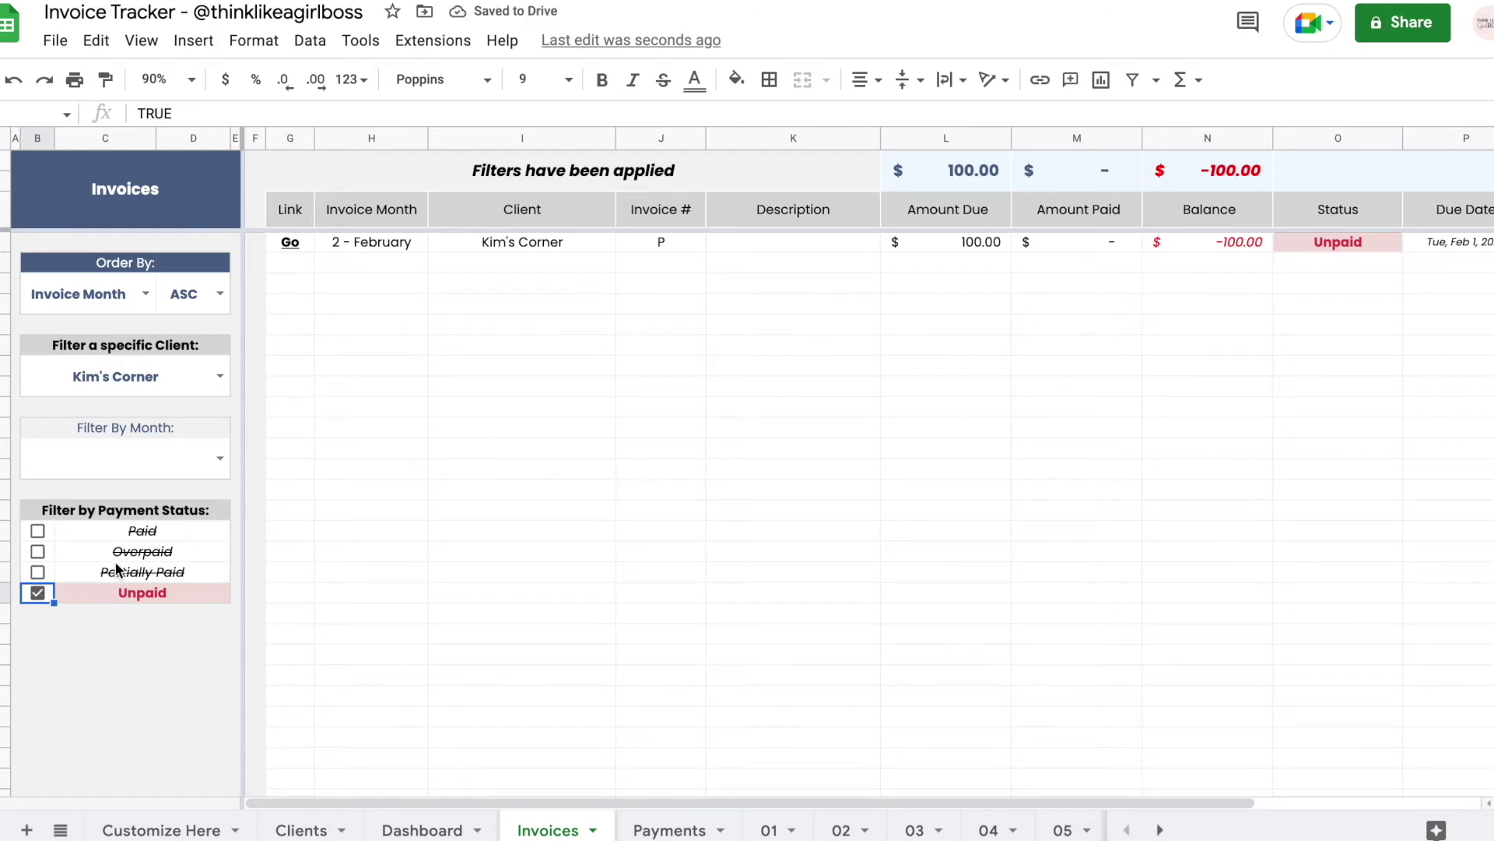
pyautogui.click(39, 594)
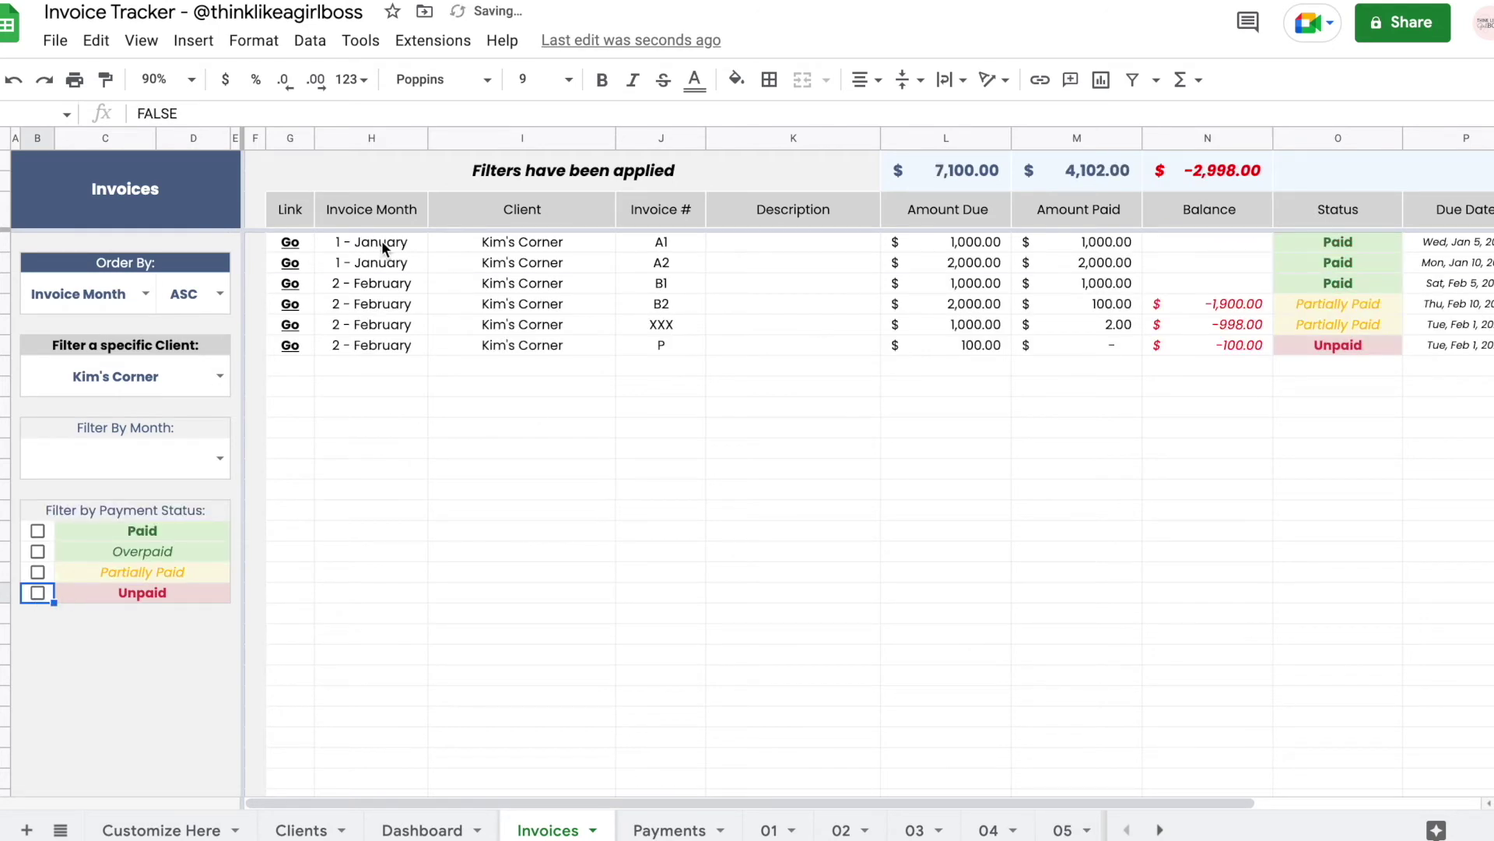
# - Narrow Kim's Corner's invoices to the month 2 - February and the Paid status
pyautogui.moveTo(381, 241); pyautogui.dragTo(388, 348)
pyautogui.click(211, 459)
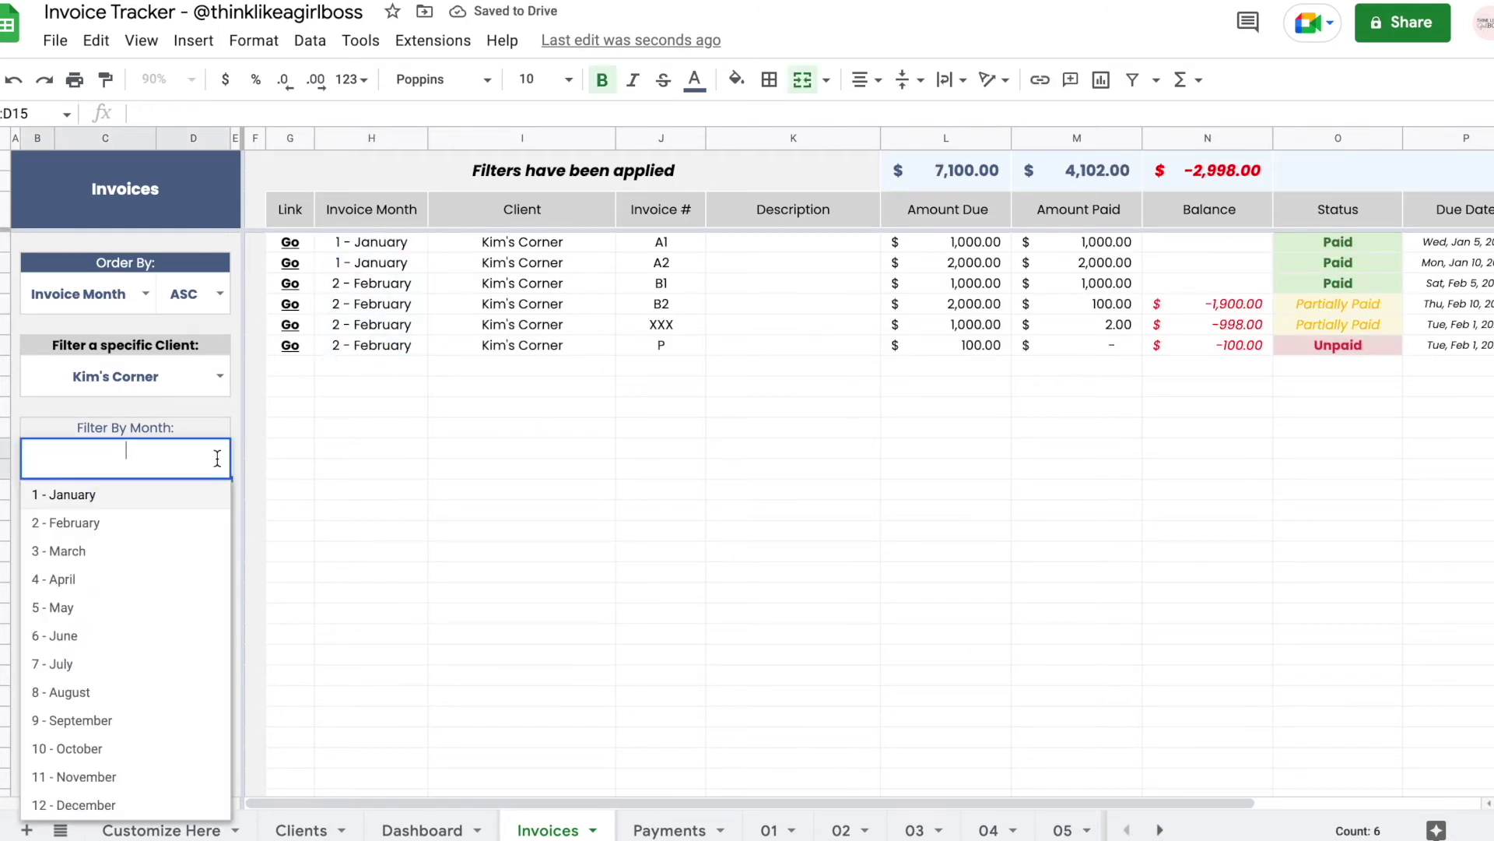
pyautogui.click(131, 523)
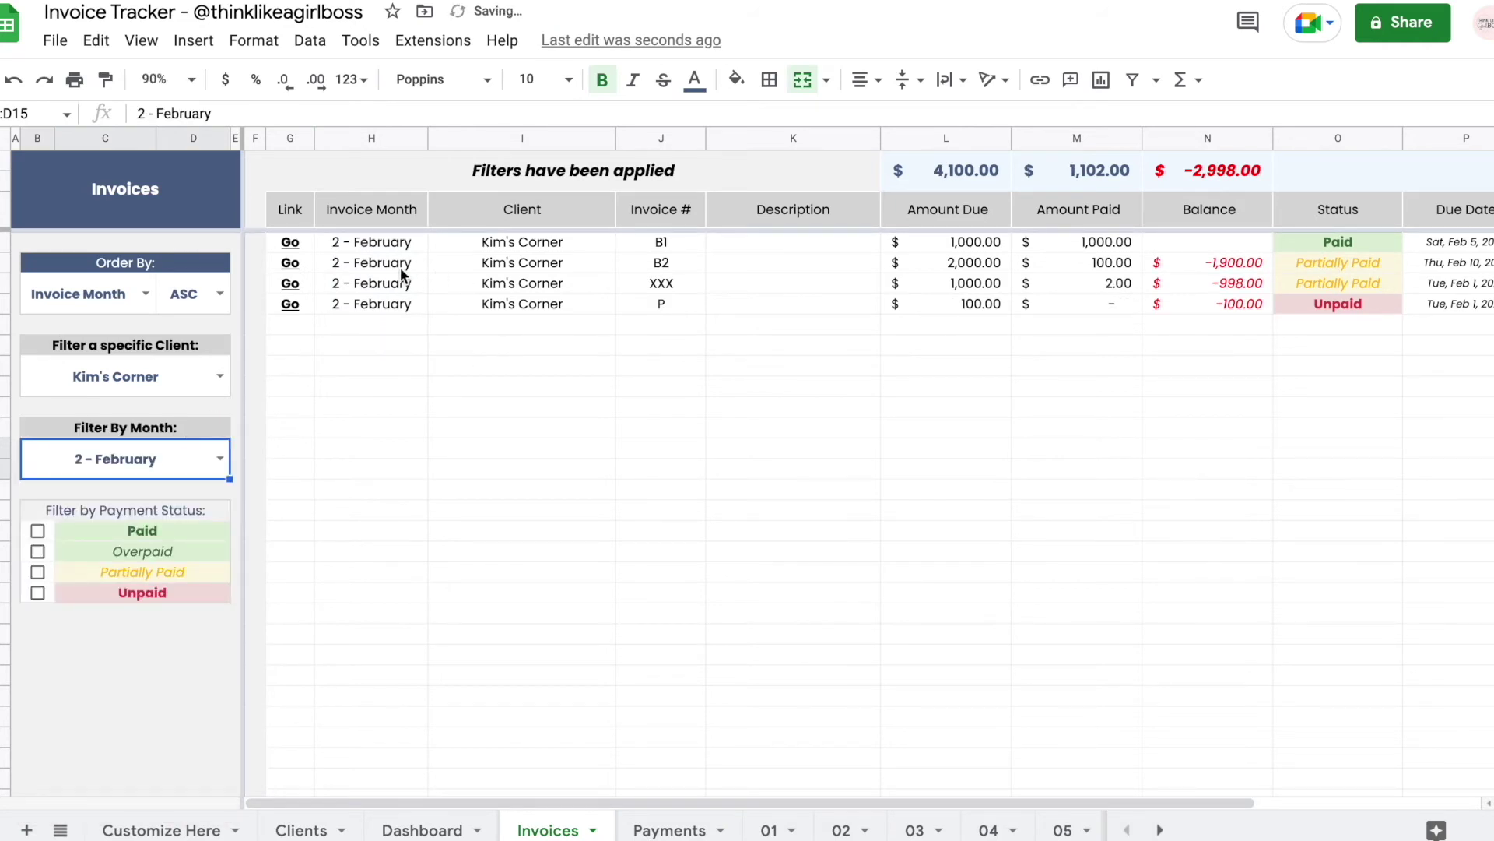
pyautogui.click(187, 379)
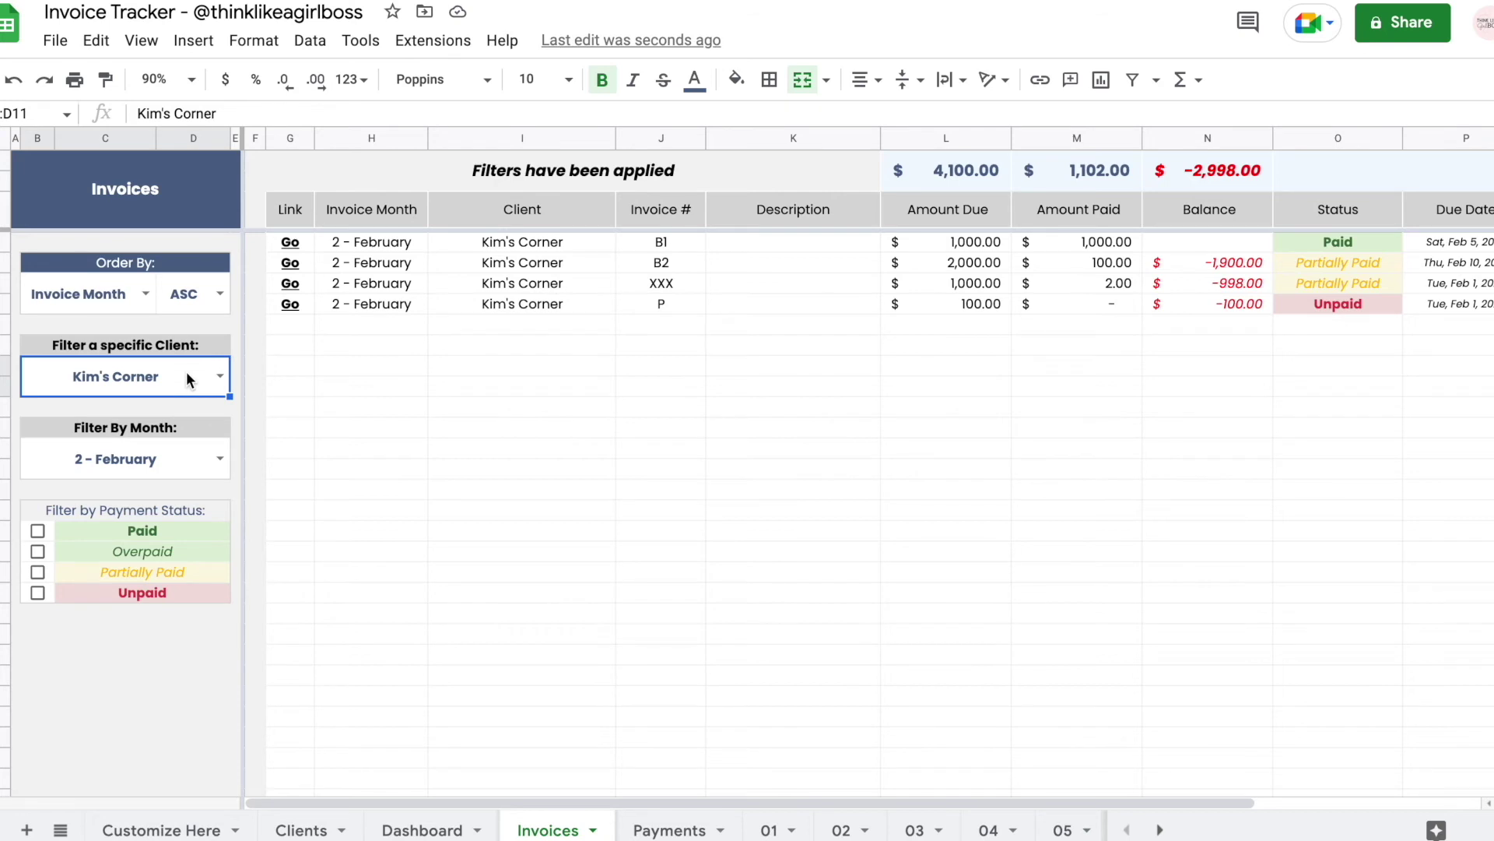
pyautogui.click(158, 457)
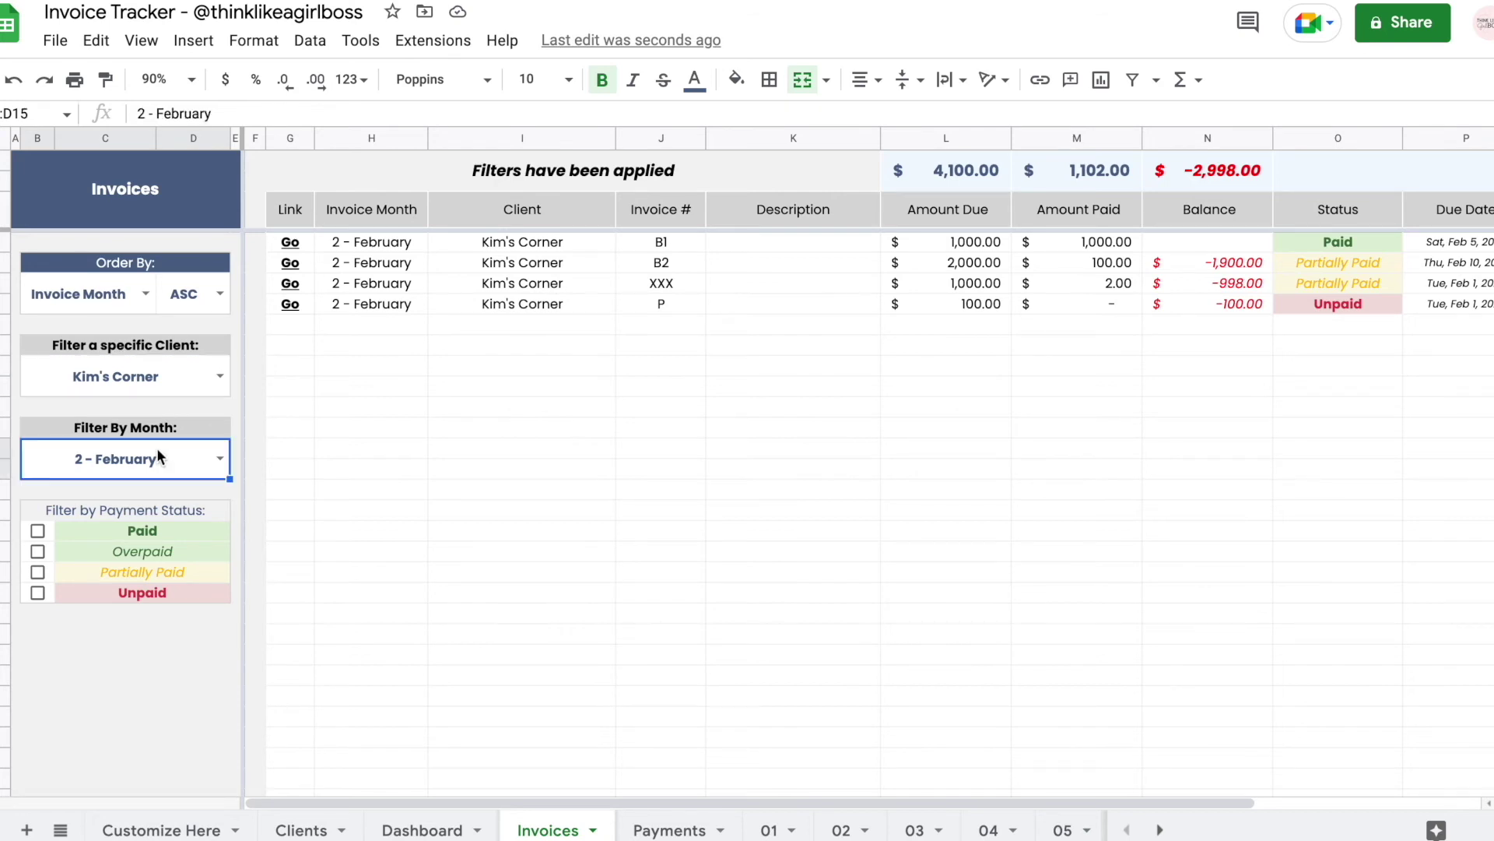
pyautogui.click(37, 531)
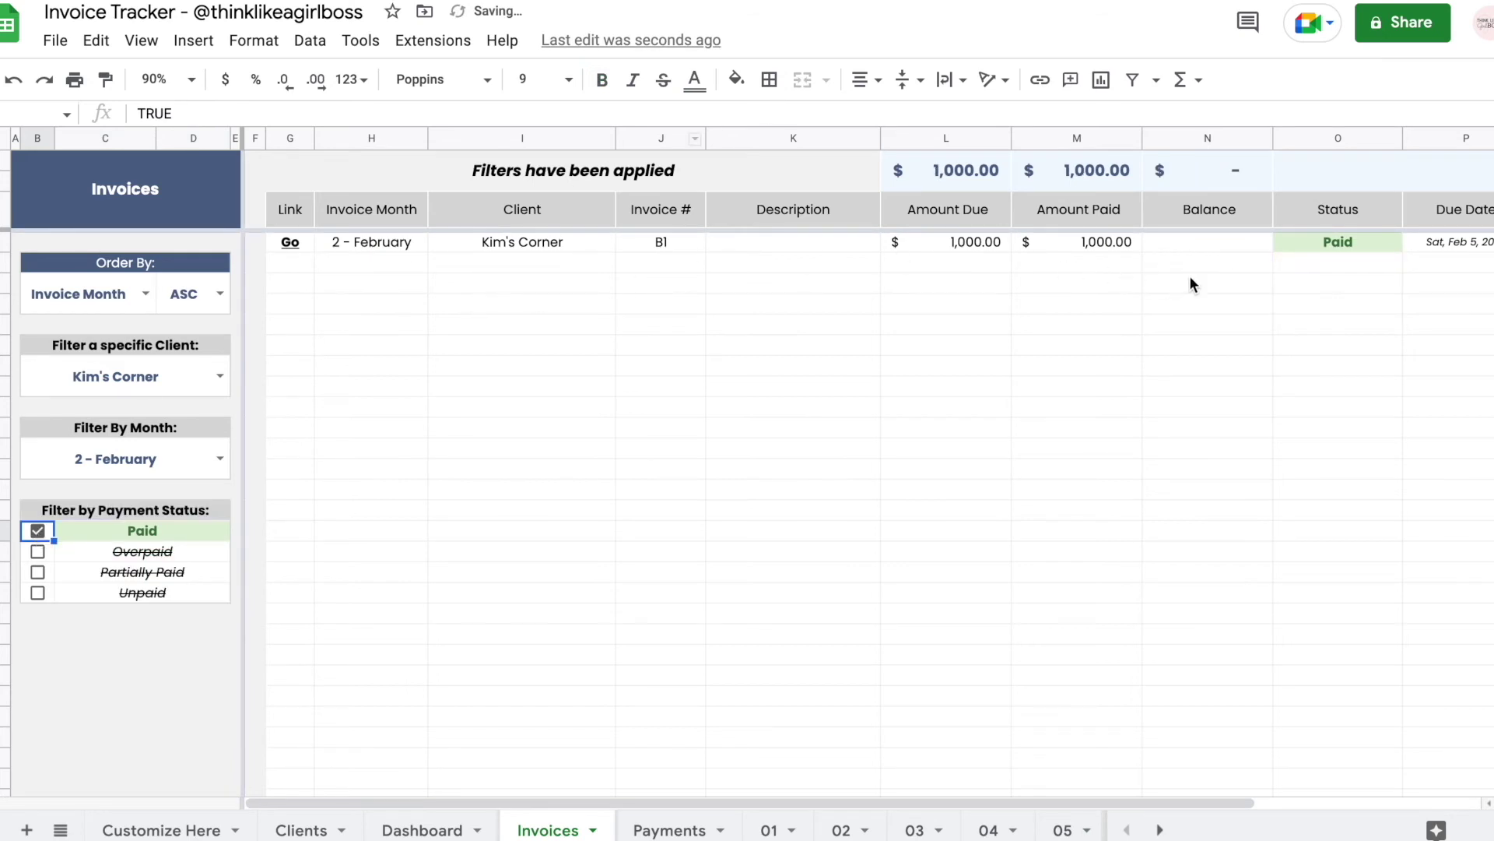
# - Clear the month and client filters, and include Overpaid invoices in the payment status filter
pyautogui.click(156, 366)
pyautogui.click(120, 454)
pyautogui.press('Delete')
pyautogui.click(36, 551)
pyautogui.click(125, 376)
pyautogui.press('Delete')
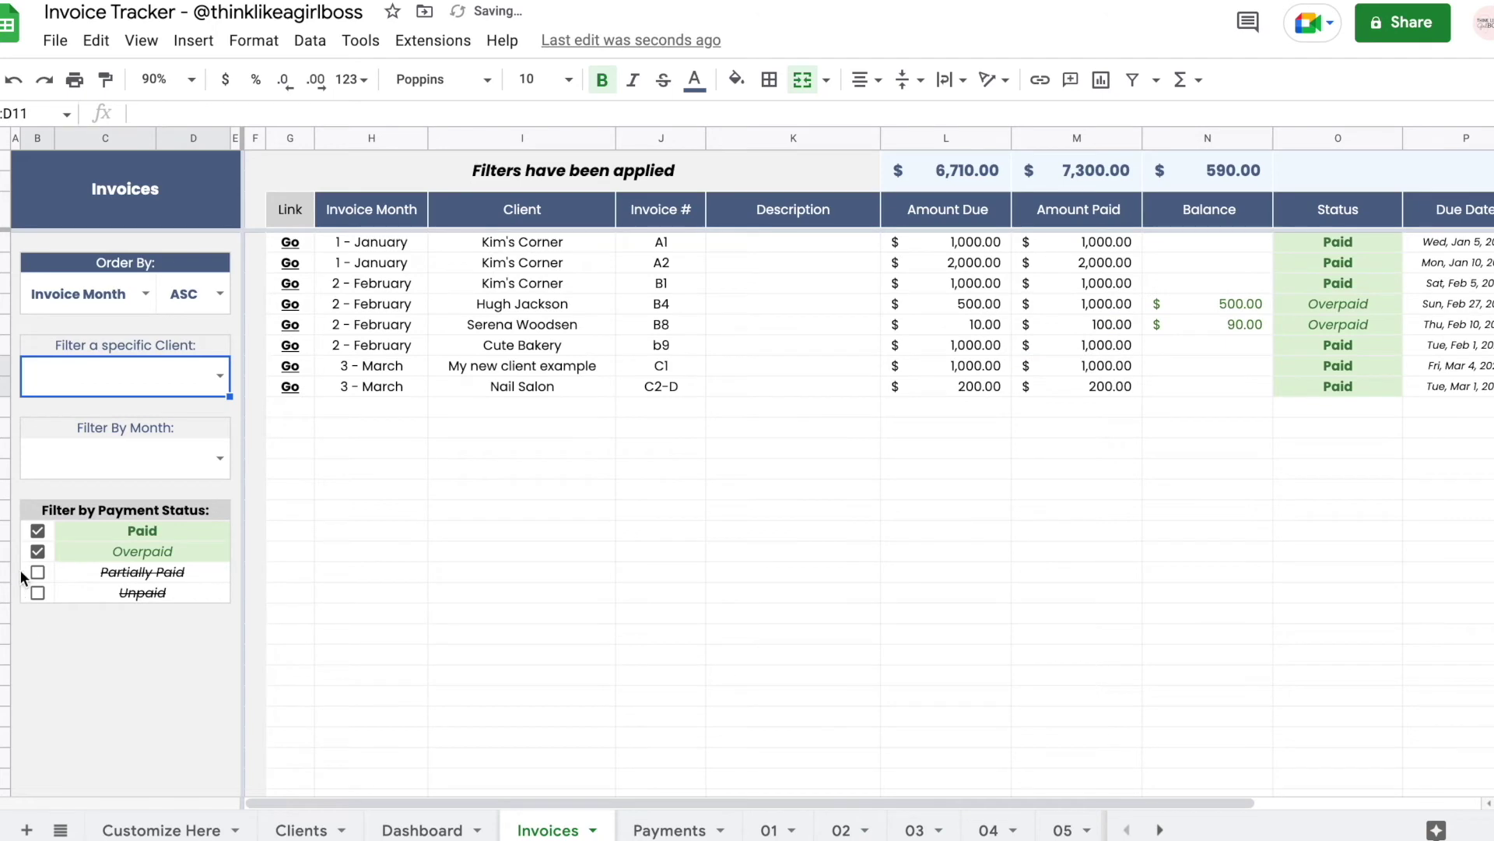
# - Clear the Overpaid and Paid status filters, and check the heading above the invoice list
pyautogui.click(37, 551)
pyautogui.click(37, 530)
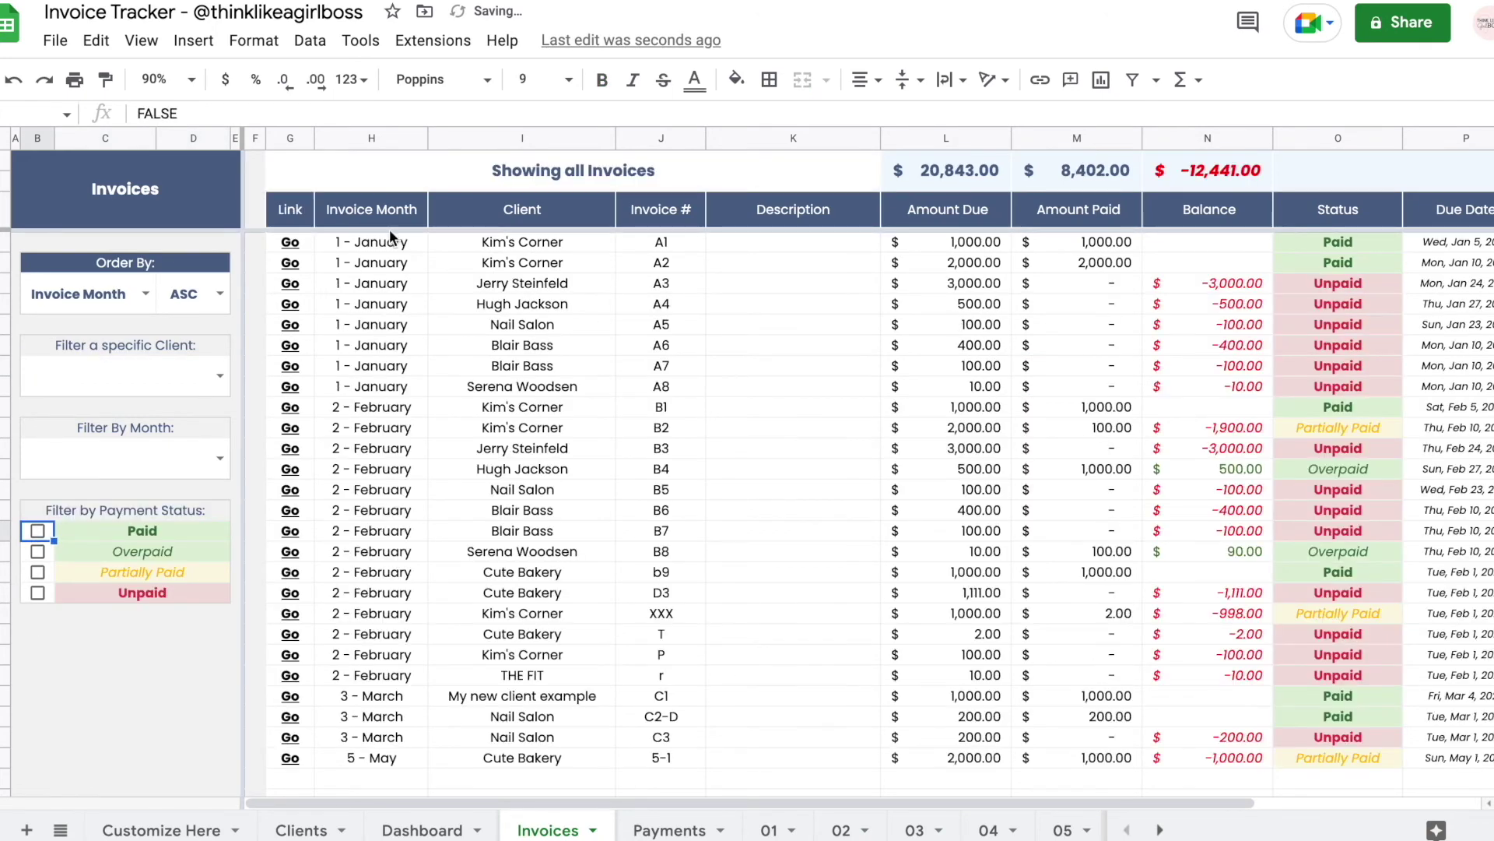
pyautogui.click(506, 165)
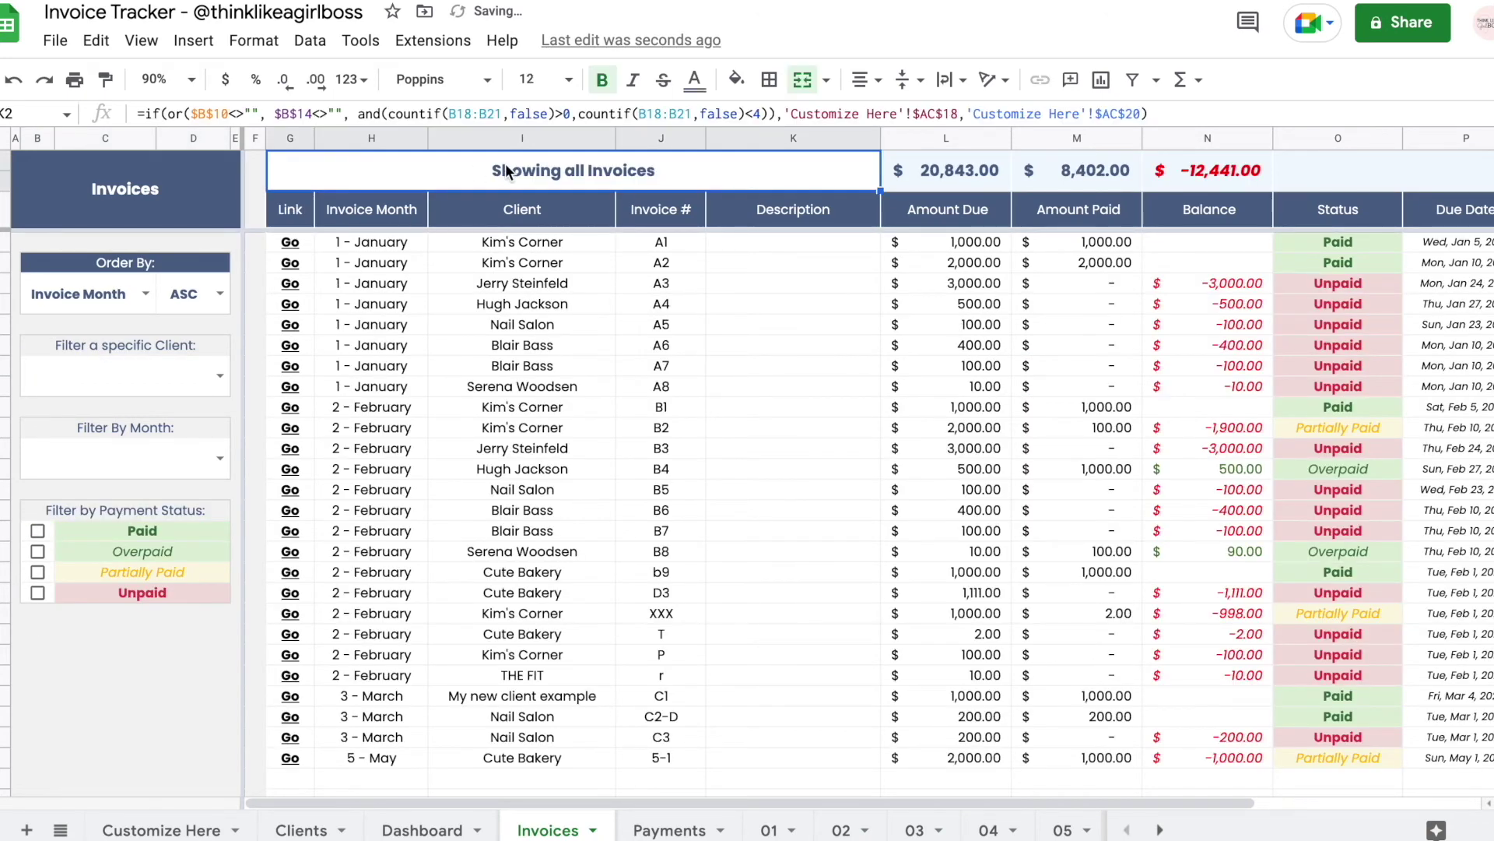
pyautogui.click(696, 450)
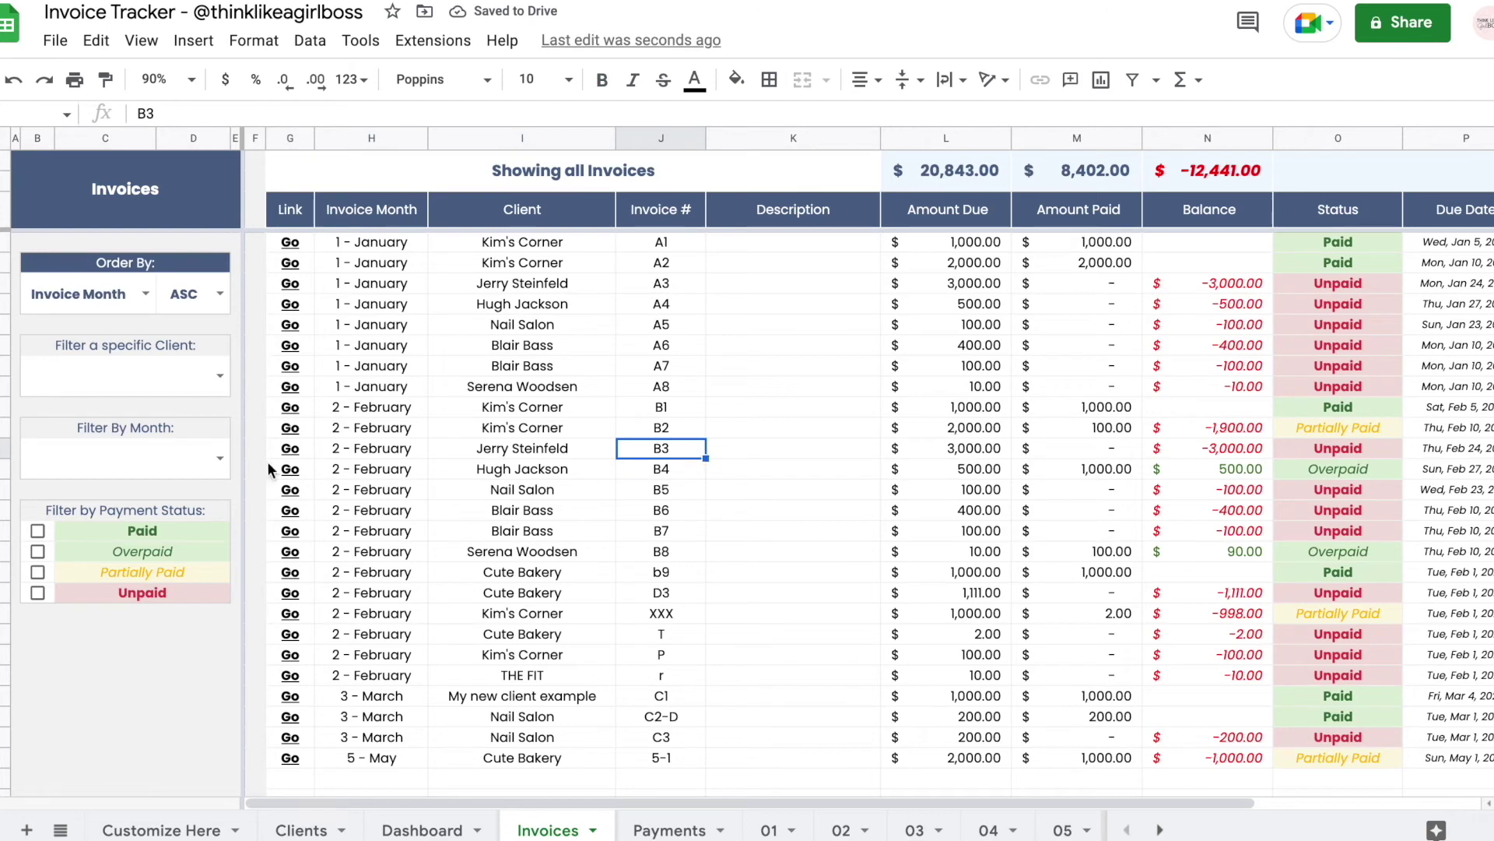
# - Filter by the client Kim's Corner to check the heading above the list, and clear the client filter again
pyautogui.click(222, 374)
pyautogui.click(101, 424)
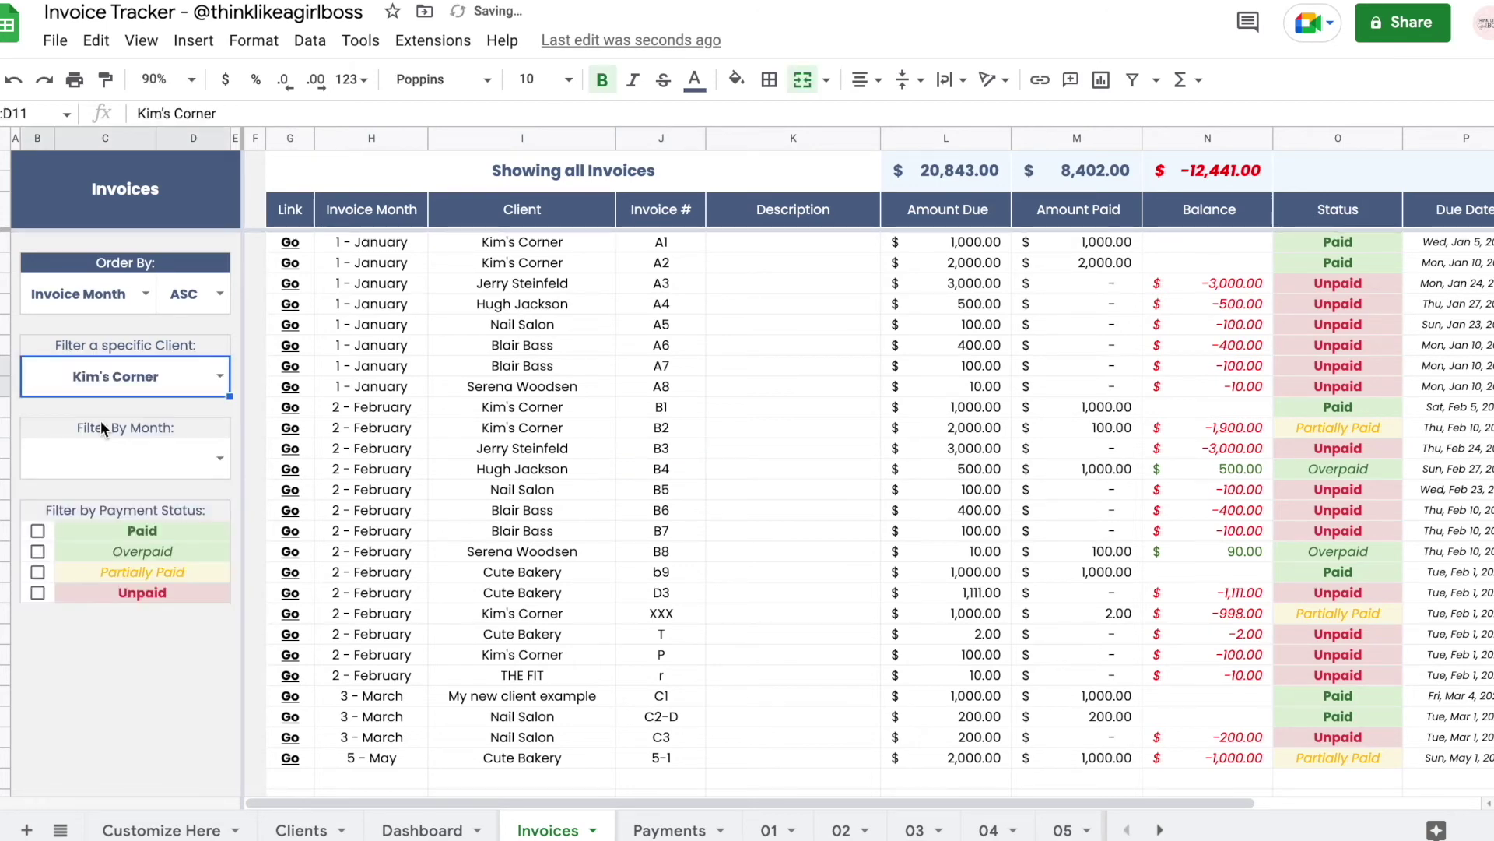
pyautogui.click(506, 171)
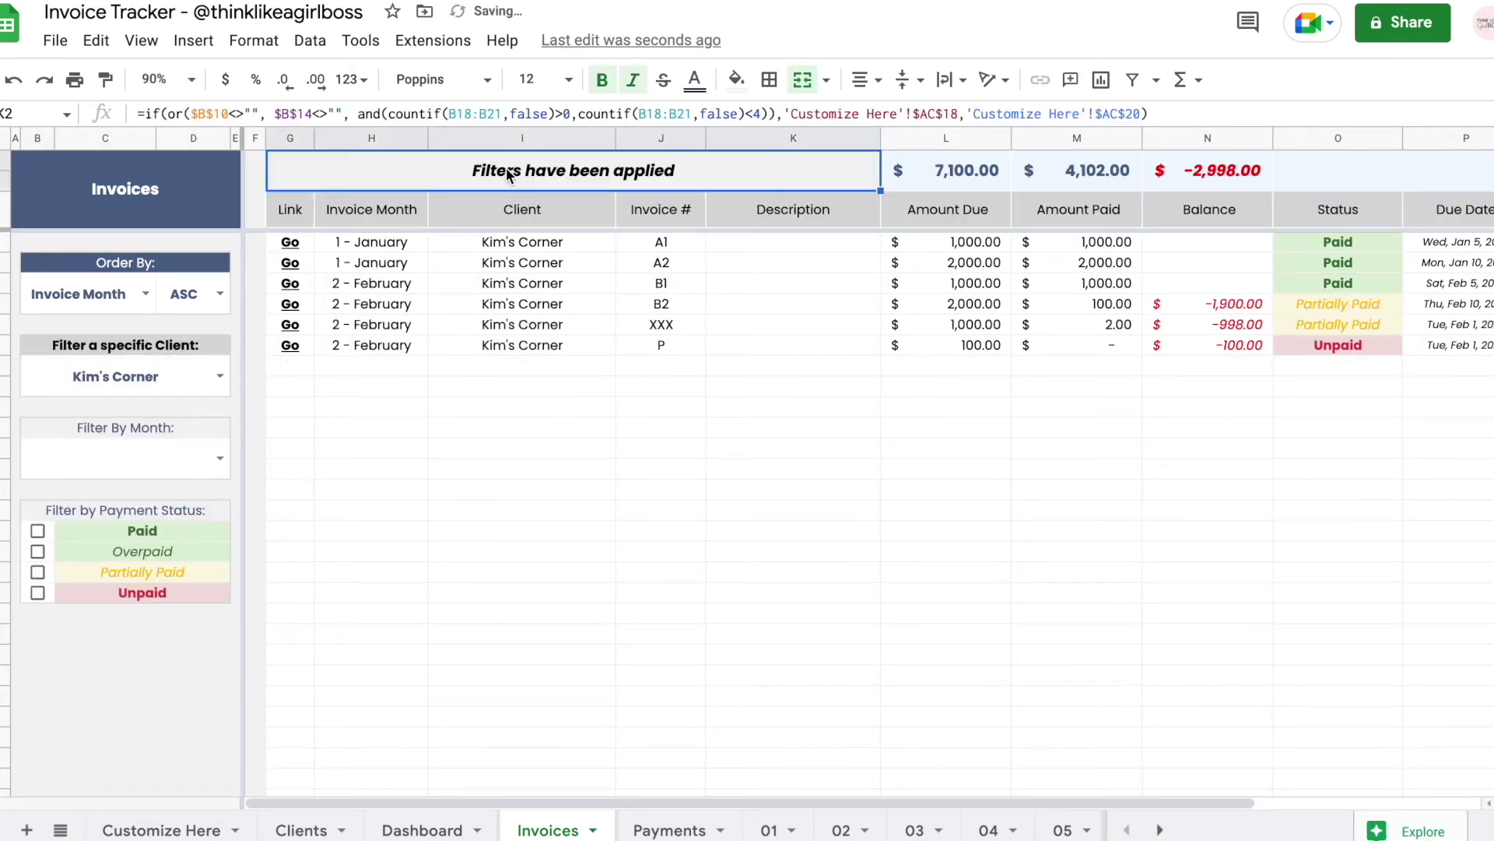
pyautogui.click(131, 381)
pyautogui.press('Delete')
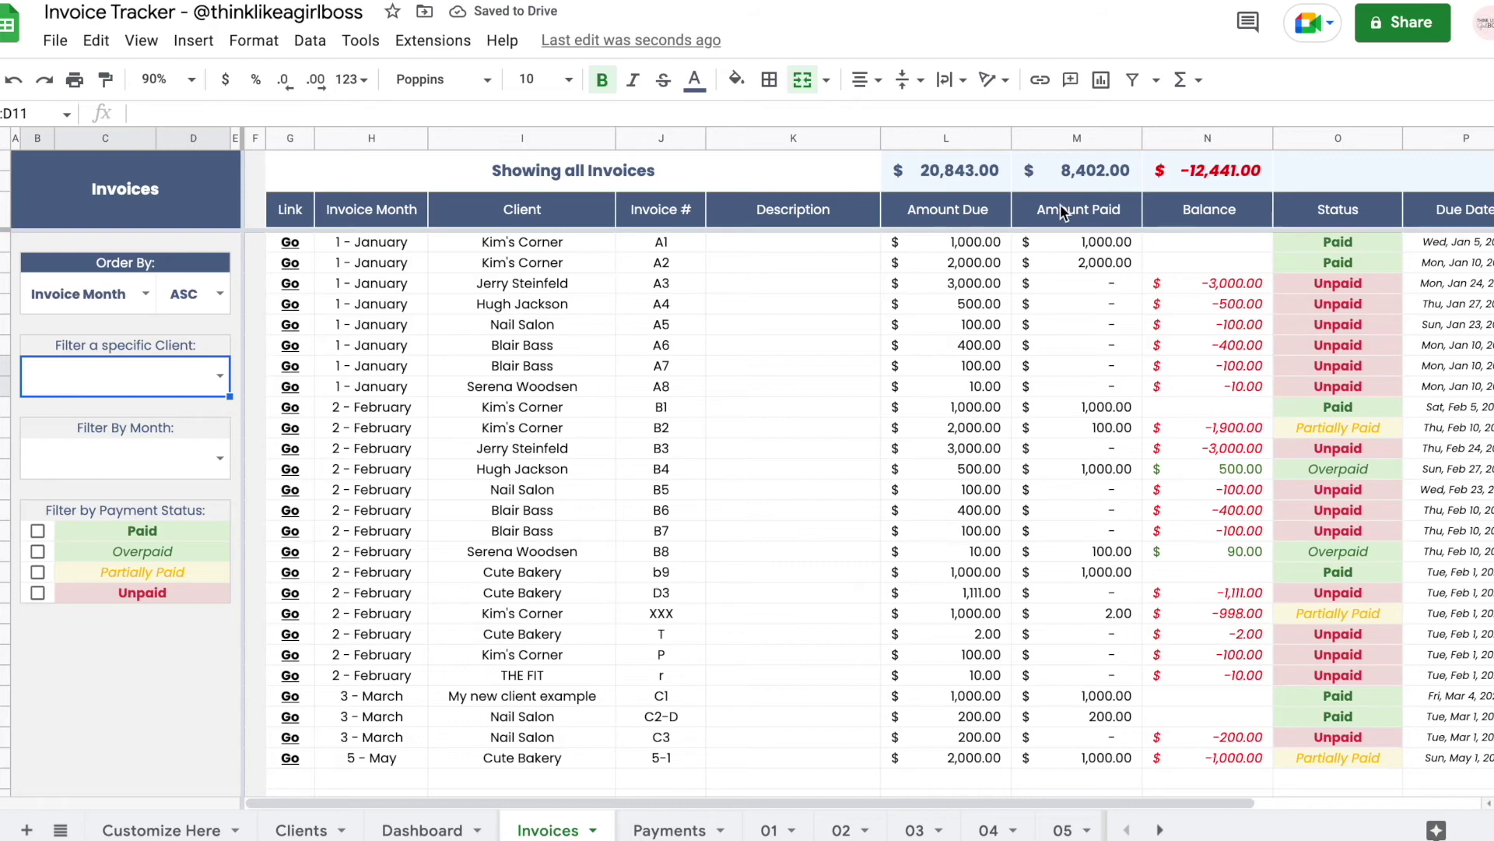
# - Inspect the Amount Due, Amount Paid and Balance totals above the list, and visit the Dashboard before returning to Invoices
pyautogui.moveTo(957, 173); pyautogui.dragTo(1188, 189)
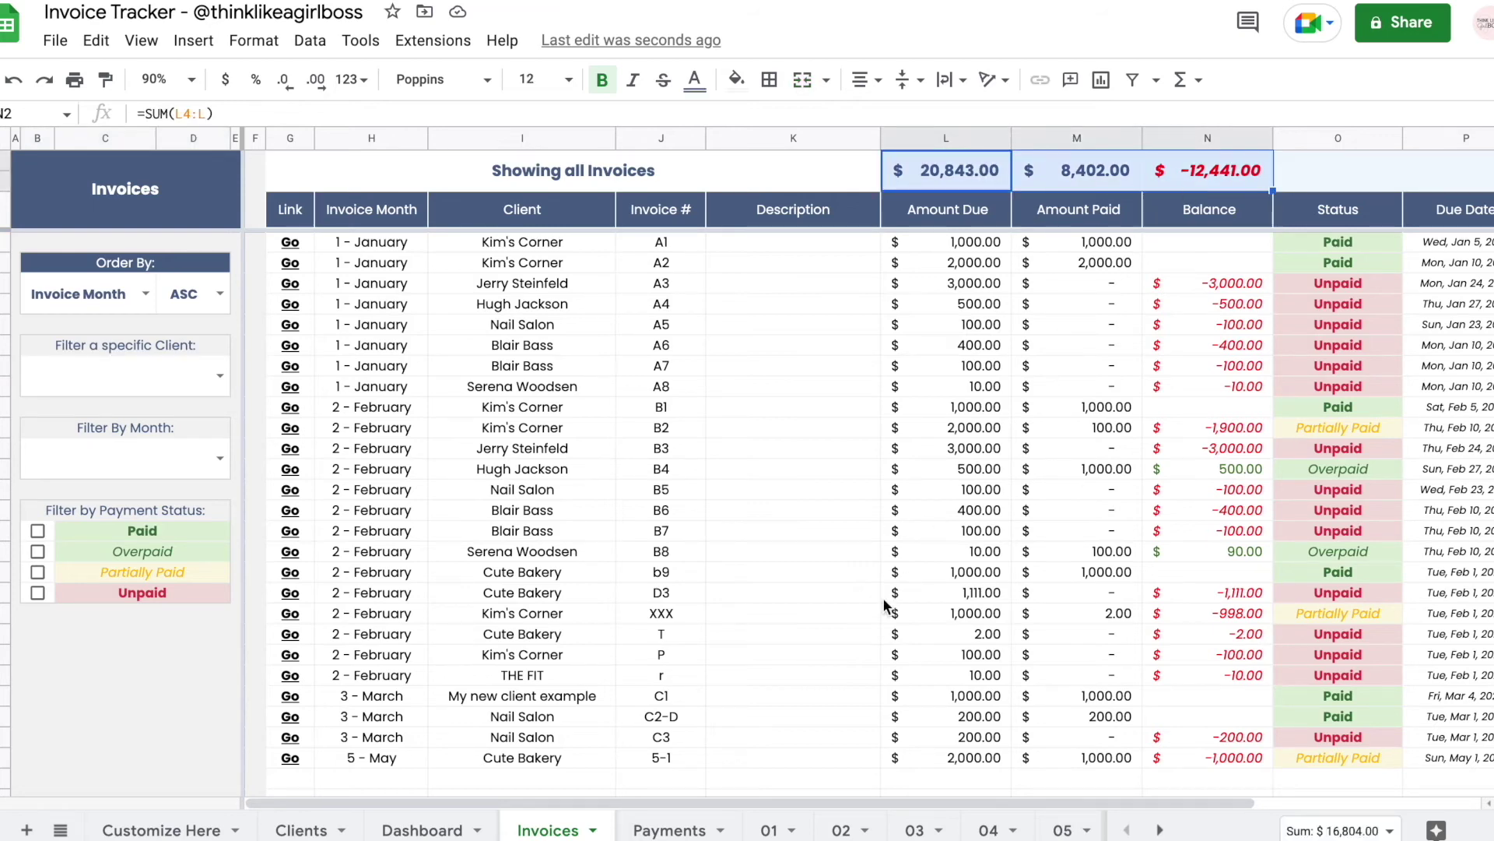
pyautogui.click(422, 830)
pyautogui.hotkey('ctrl', 'pagedown')
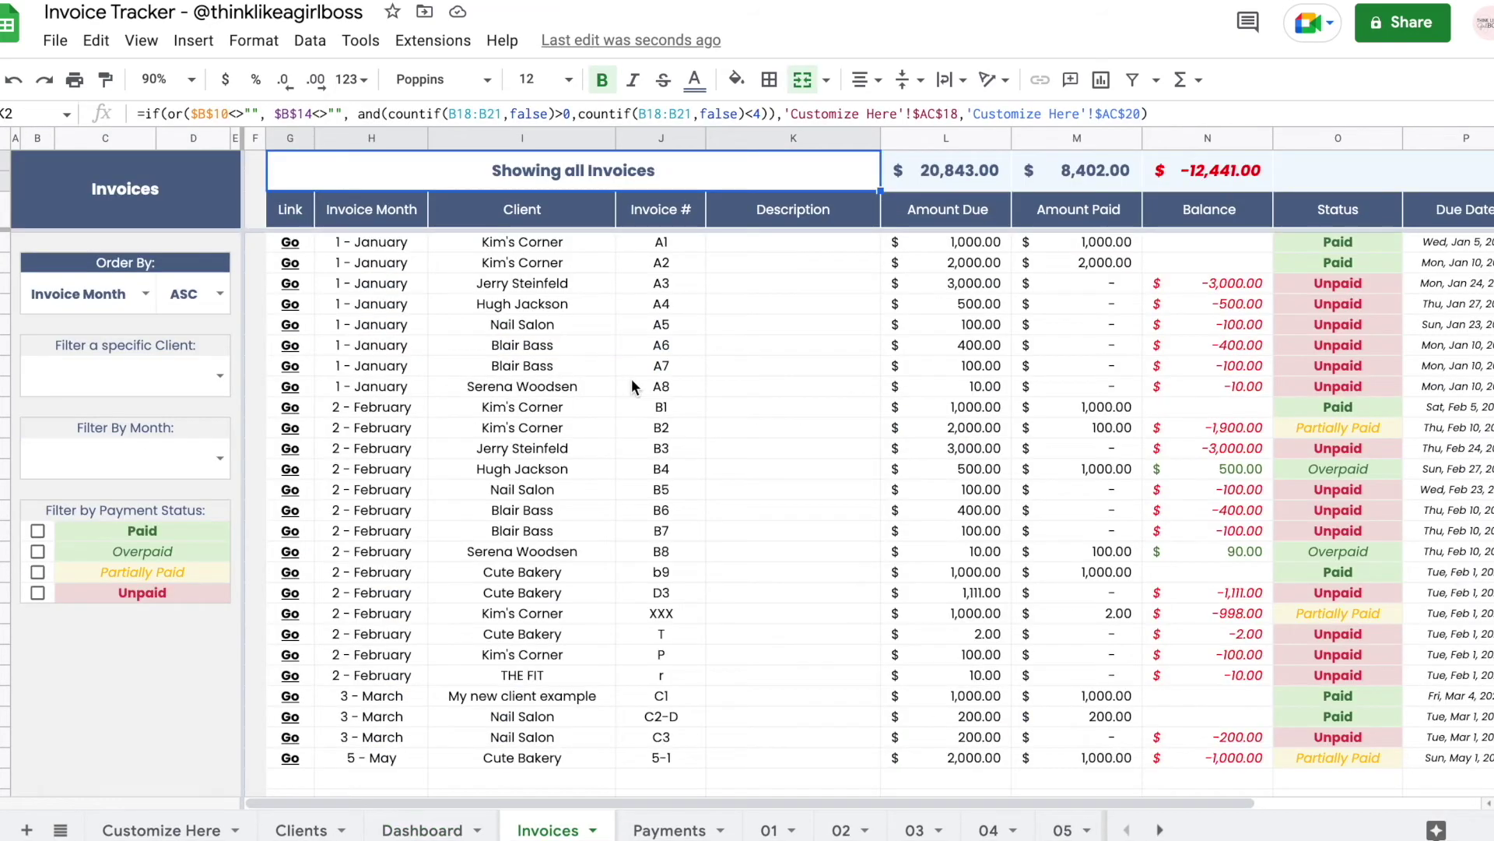
# - Set the specific client filter on the Invoices sheet to Kim's Corner
pyautogui.click(220, 376)
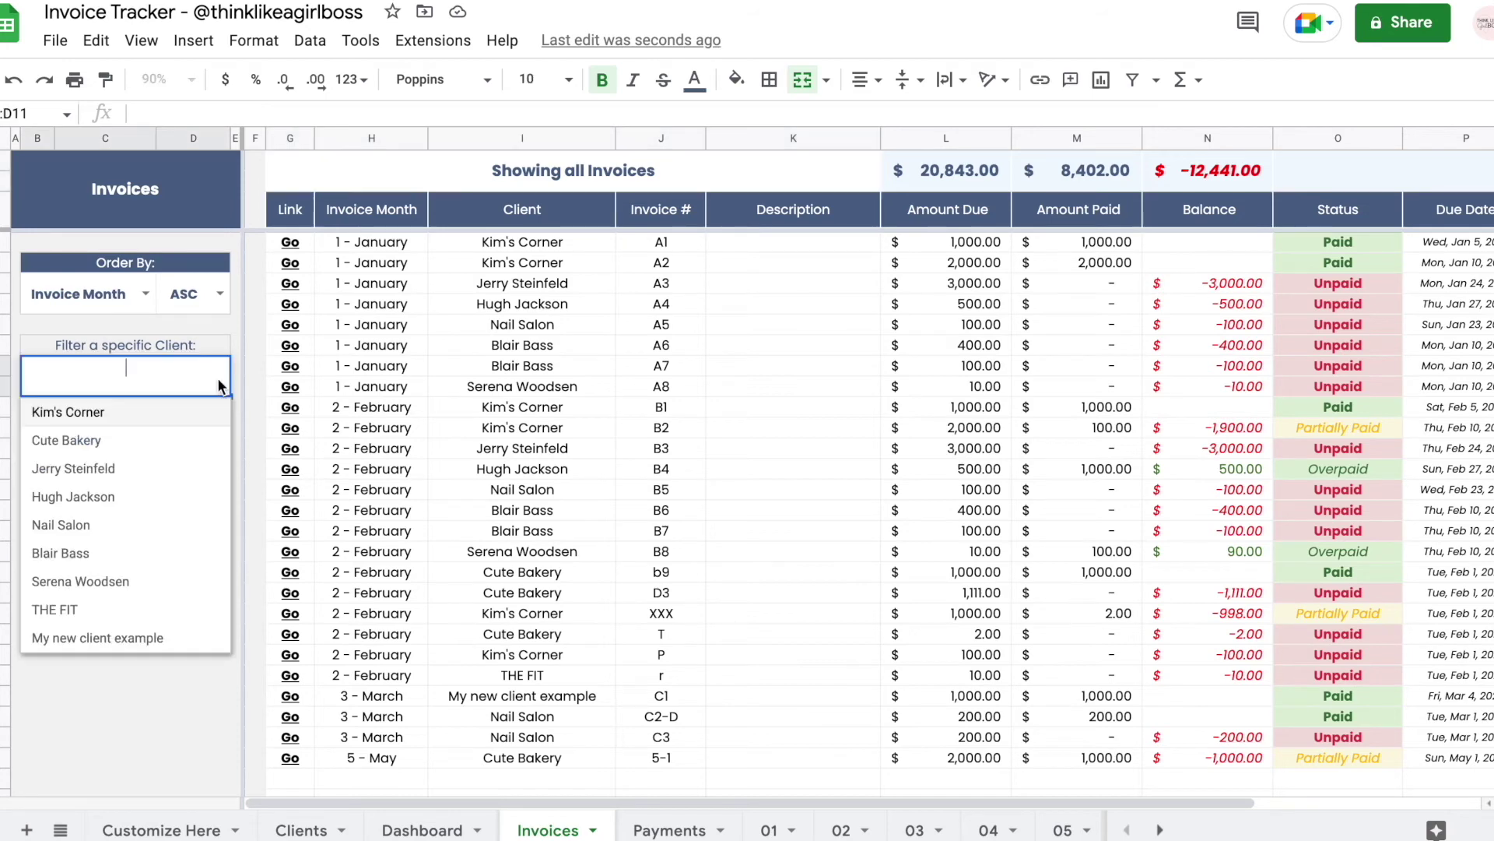
pyautogui.click(128, 407)
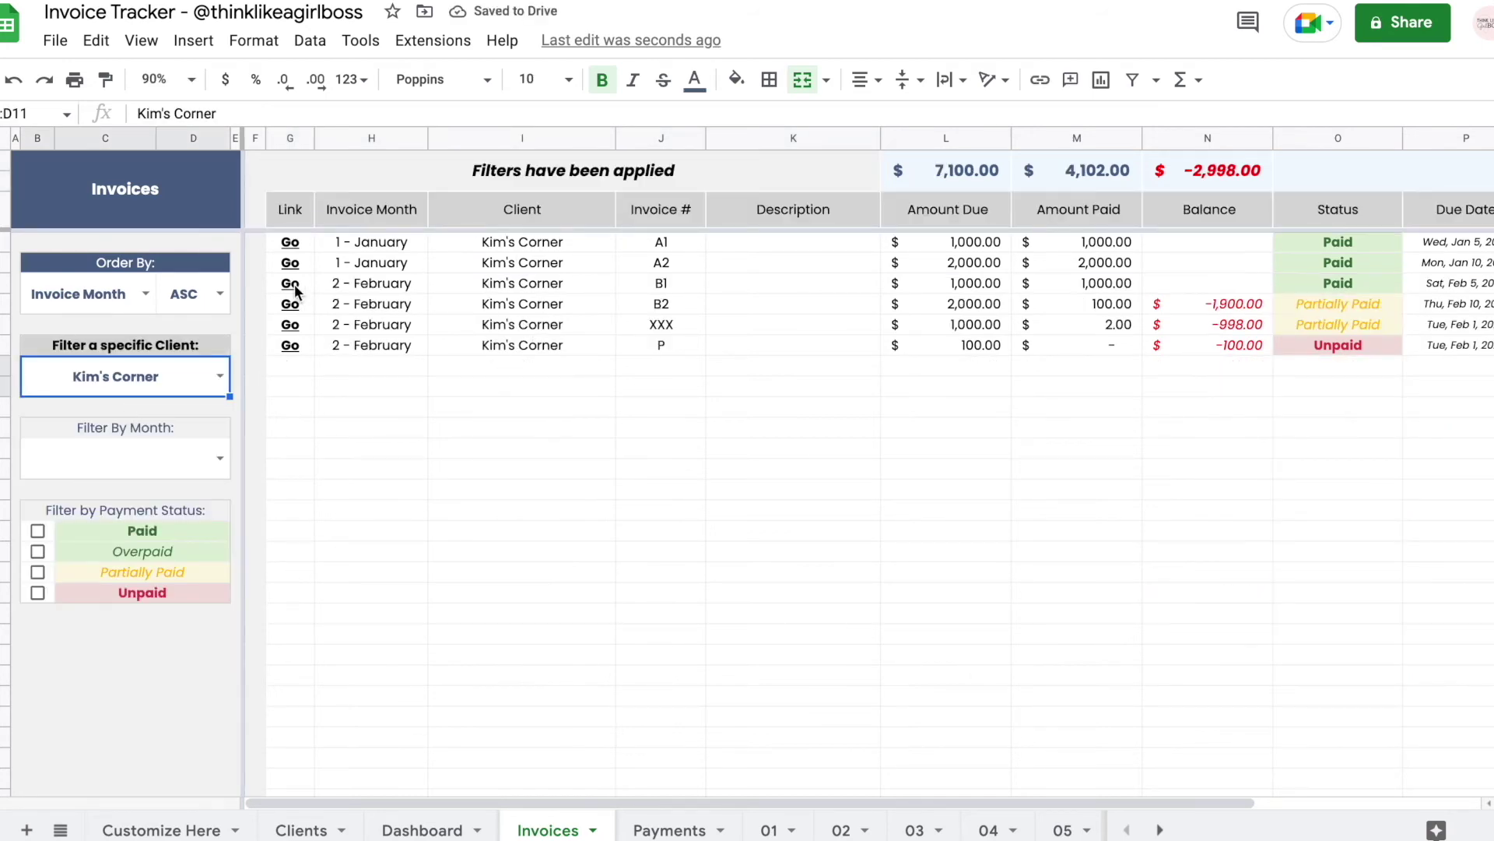
# - Review the details of Kim's Corner's invoice B1 and follow its Go link to the invoice's row on sheet 02
pyautogui.moveTo(291, 283)
pyautogui.click(674, 288)
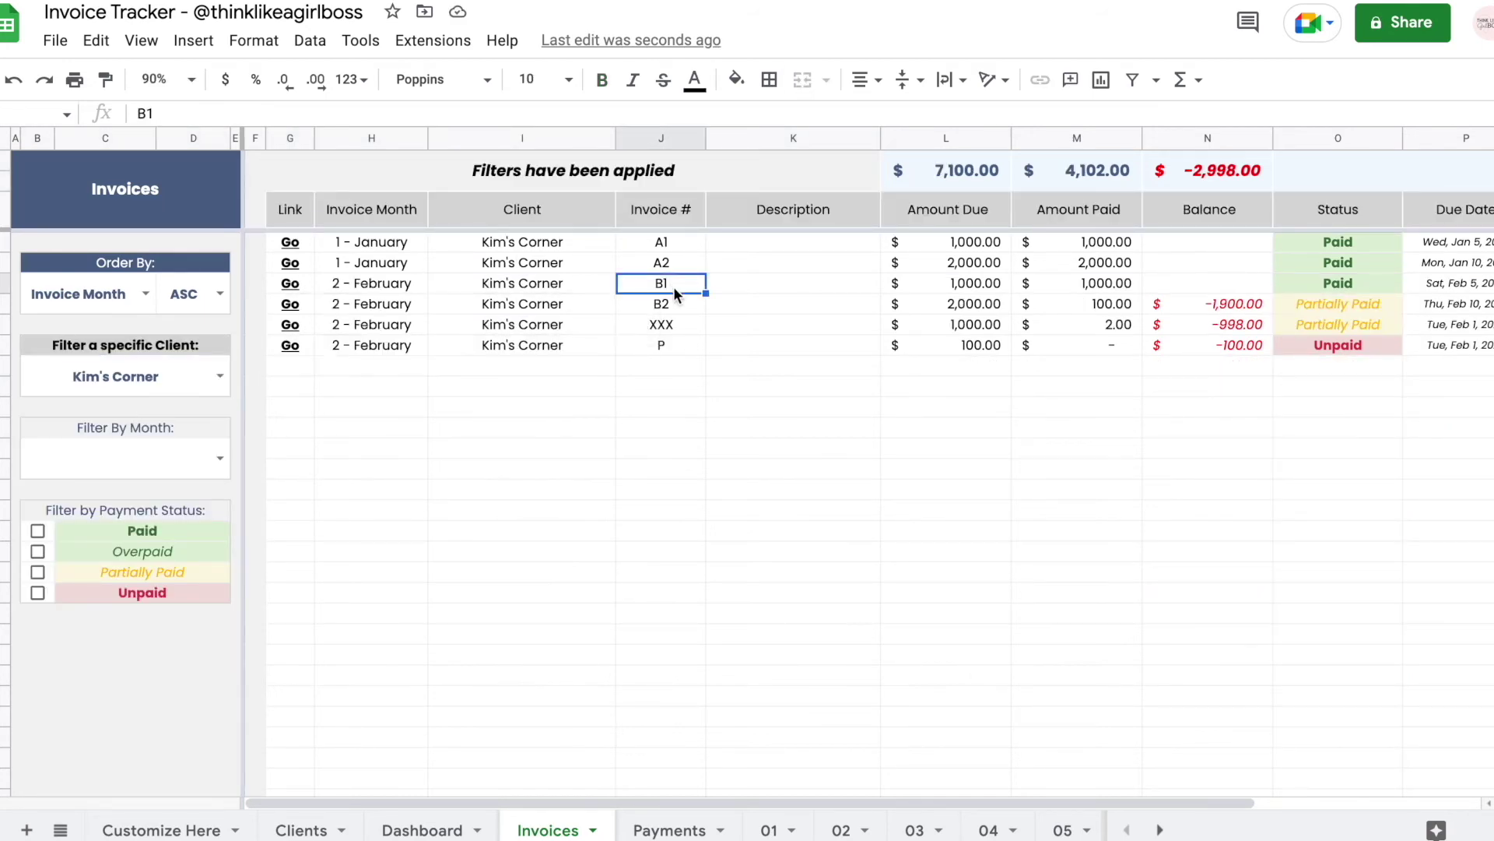
pyautogui.click(562, 287)
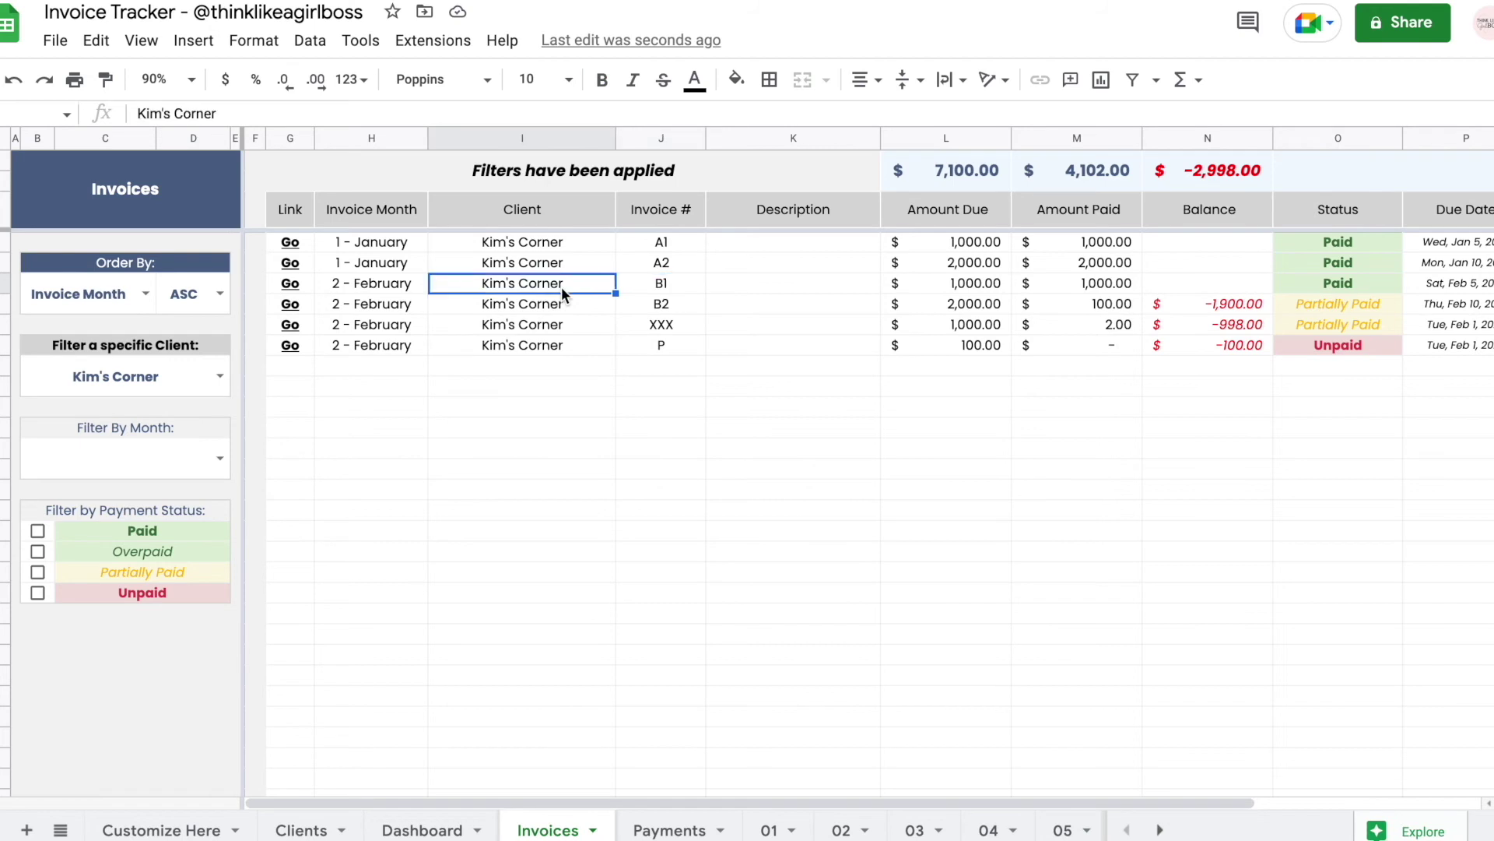
pyautogui.click(977, 289)
pyautogui.click(294, 286)
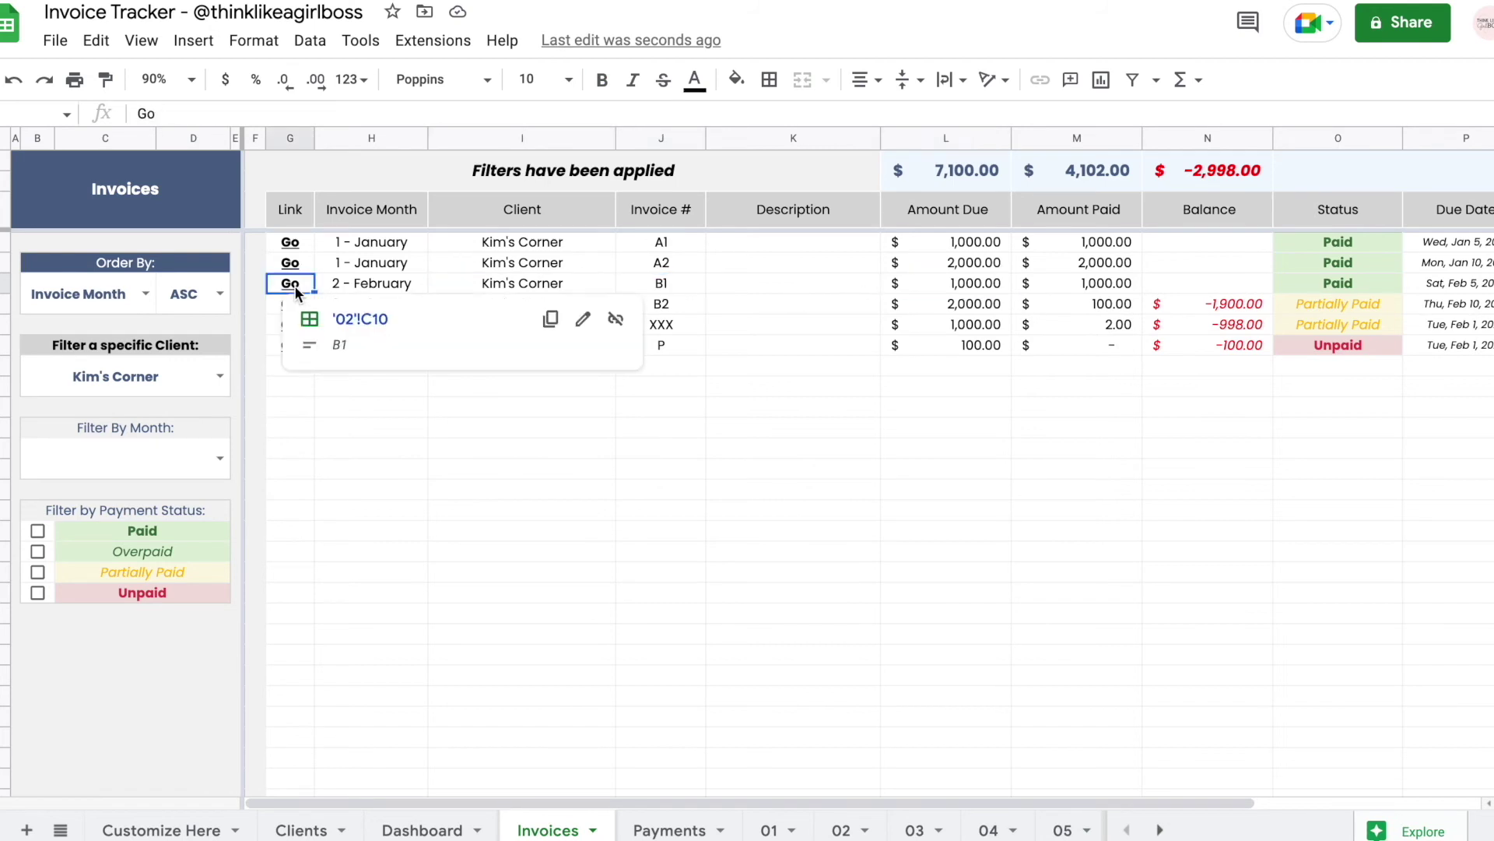
pyautogui.click(364, 318)
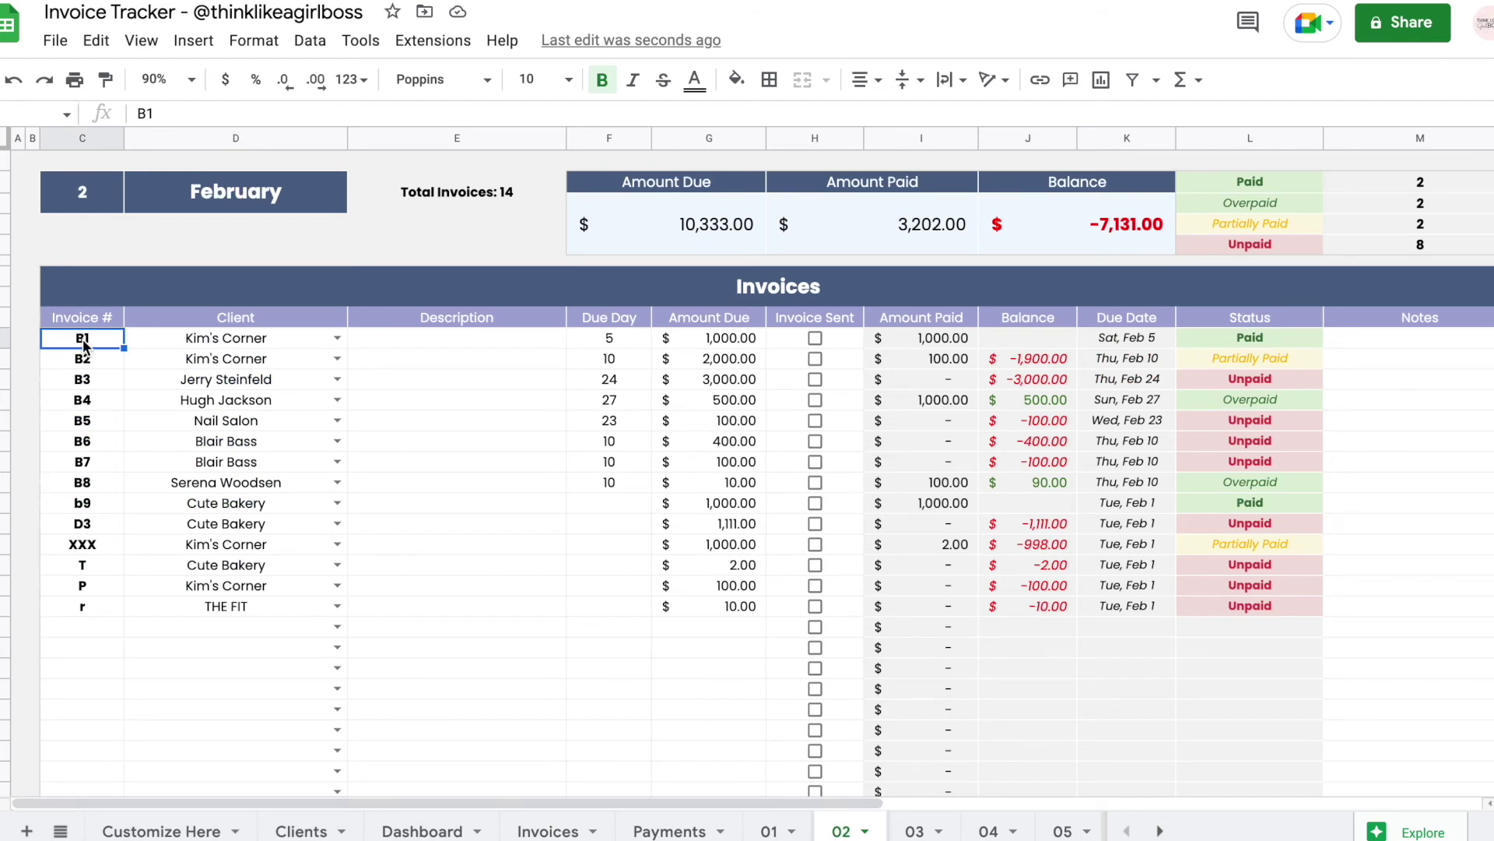
# - Check the client and amount due of invoice B1 on sheet 02, and return to the Invoices sheet
pyautogui.click(148, 344)
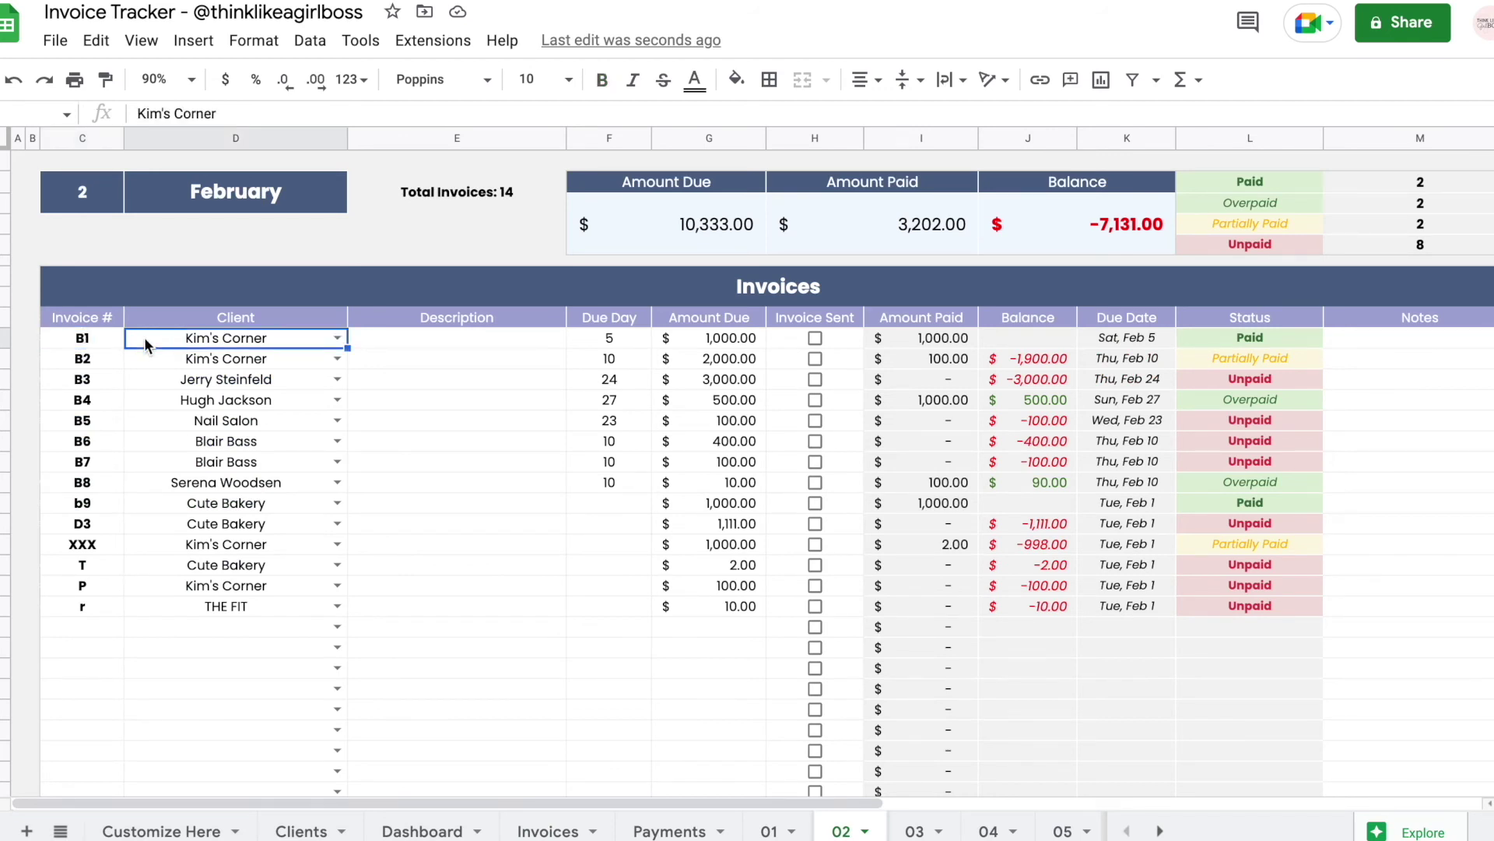
pyautogui.click(722, 339)
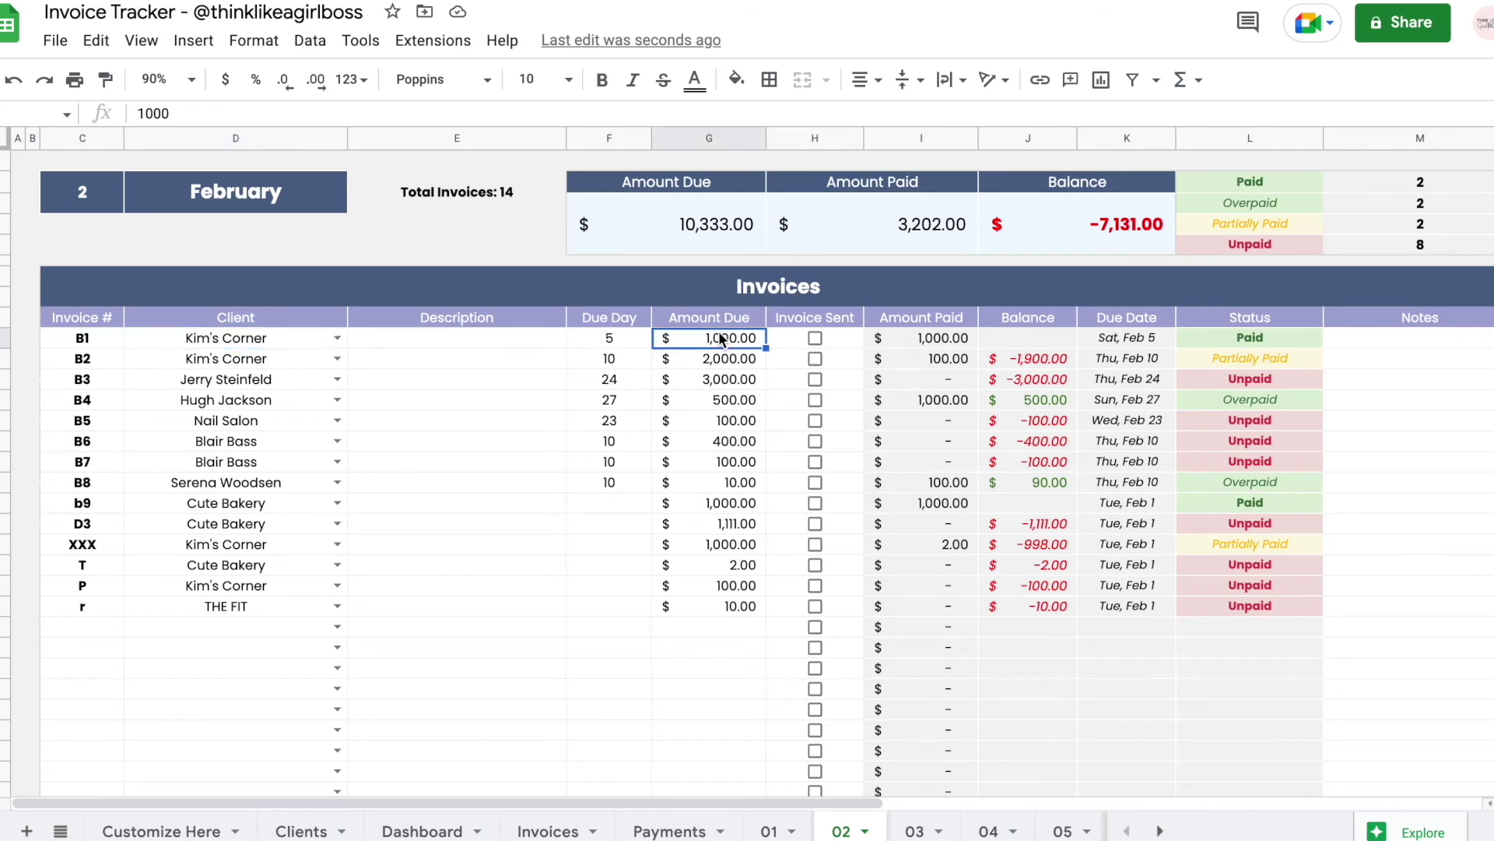
pyautogui.click(548, 831)
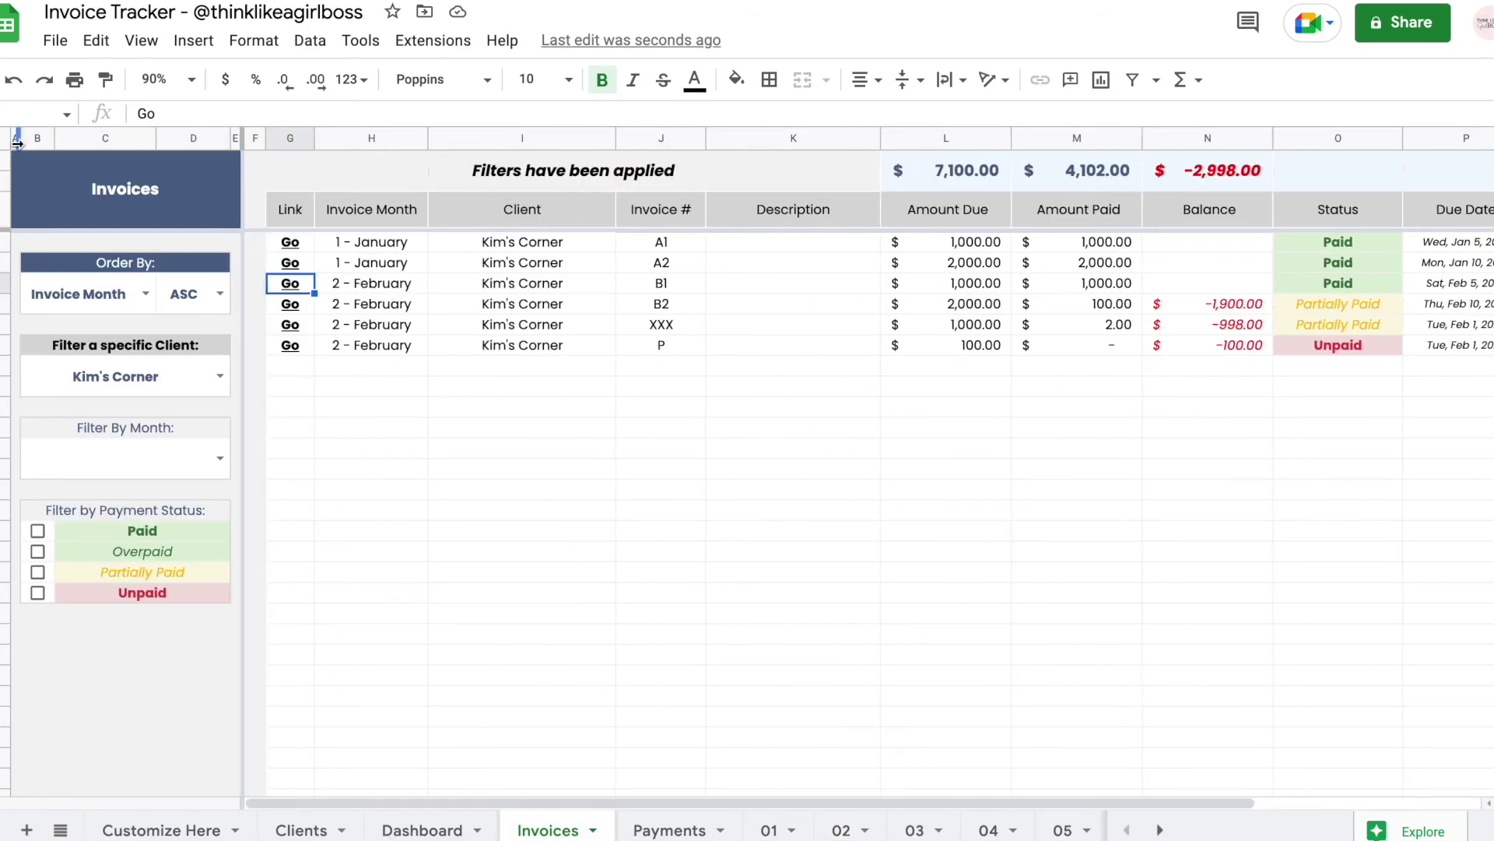
# - Examine the ordering and filter options on the Invoices sheet, invoice B1's Go link and the remaining columns of the list
pyautogui.moveTo(15, 144); pyautogui.dragTo(234, 140)
pyautogui.moveTo(184, 263); pyautogui.dragTo(144, 701)
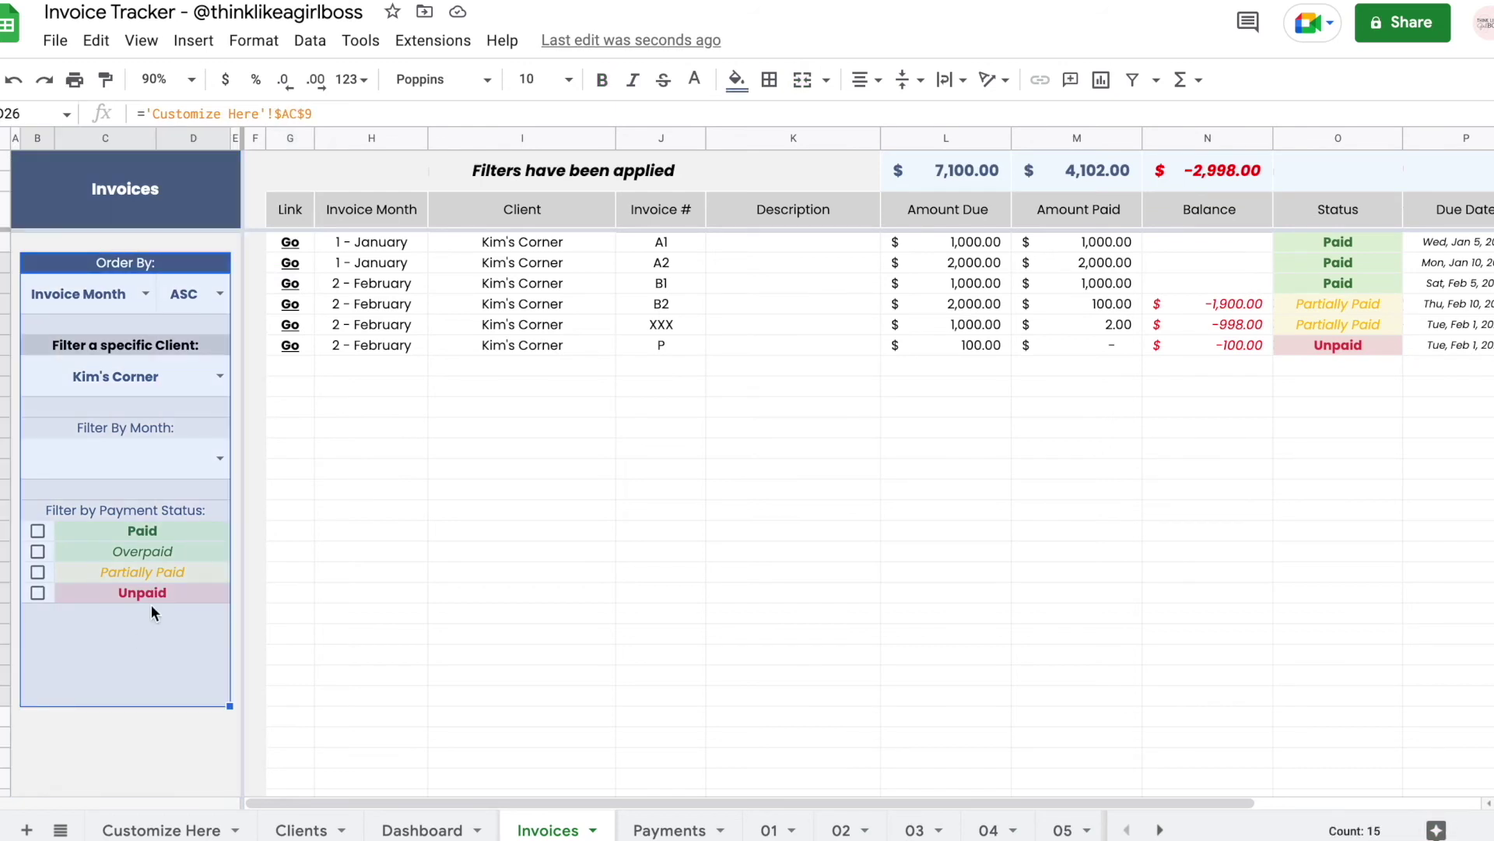
pyautogui.click(300, 286)
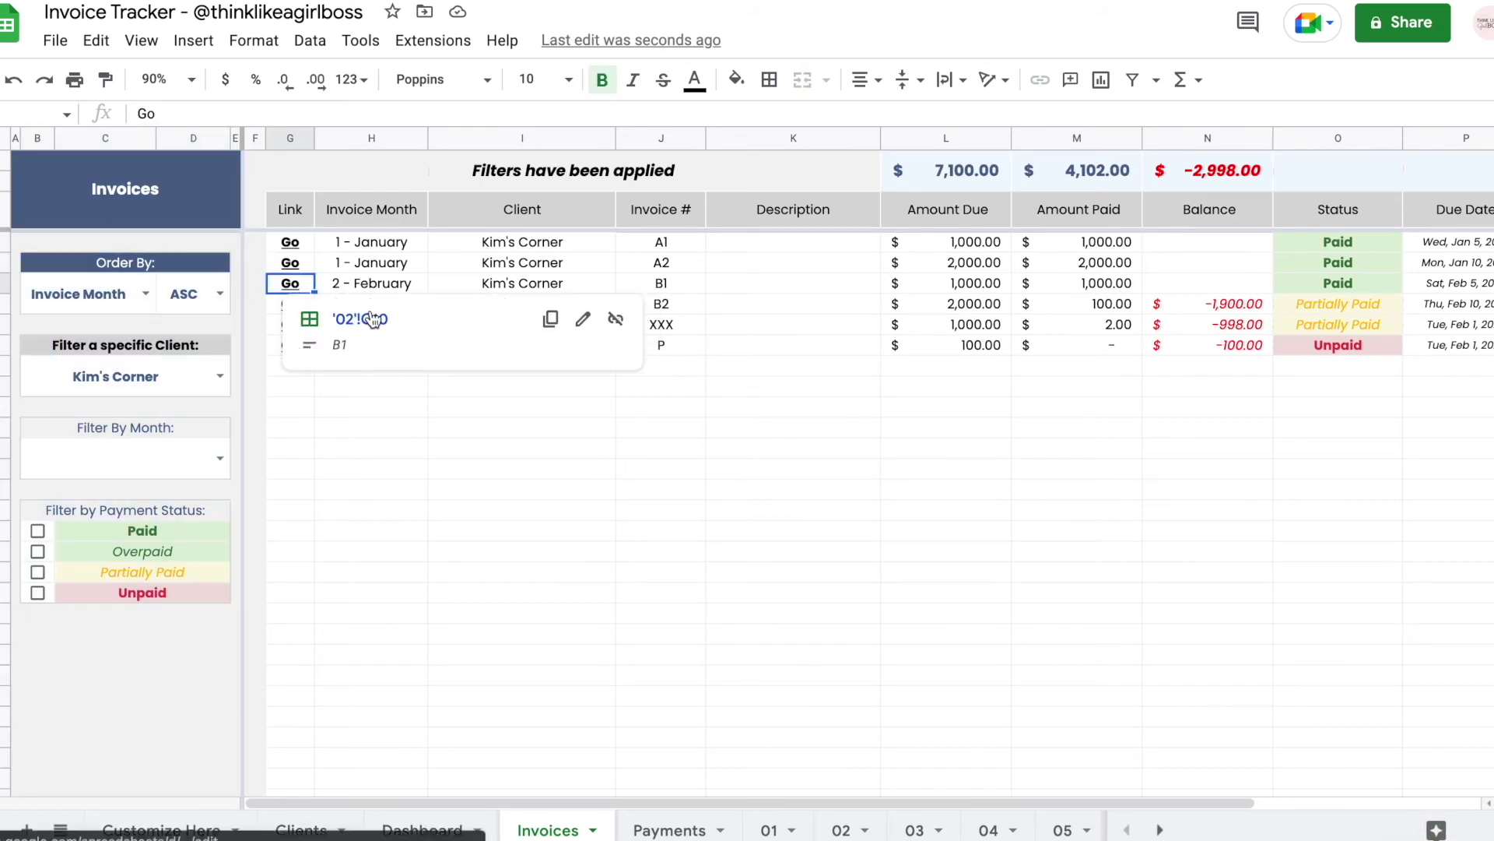
pyautogui.click(597, 521)
pyautogui.hscroll(5, 597, 522)
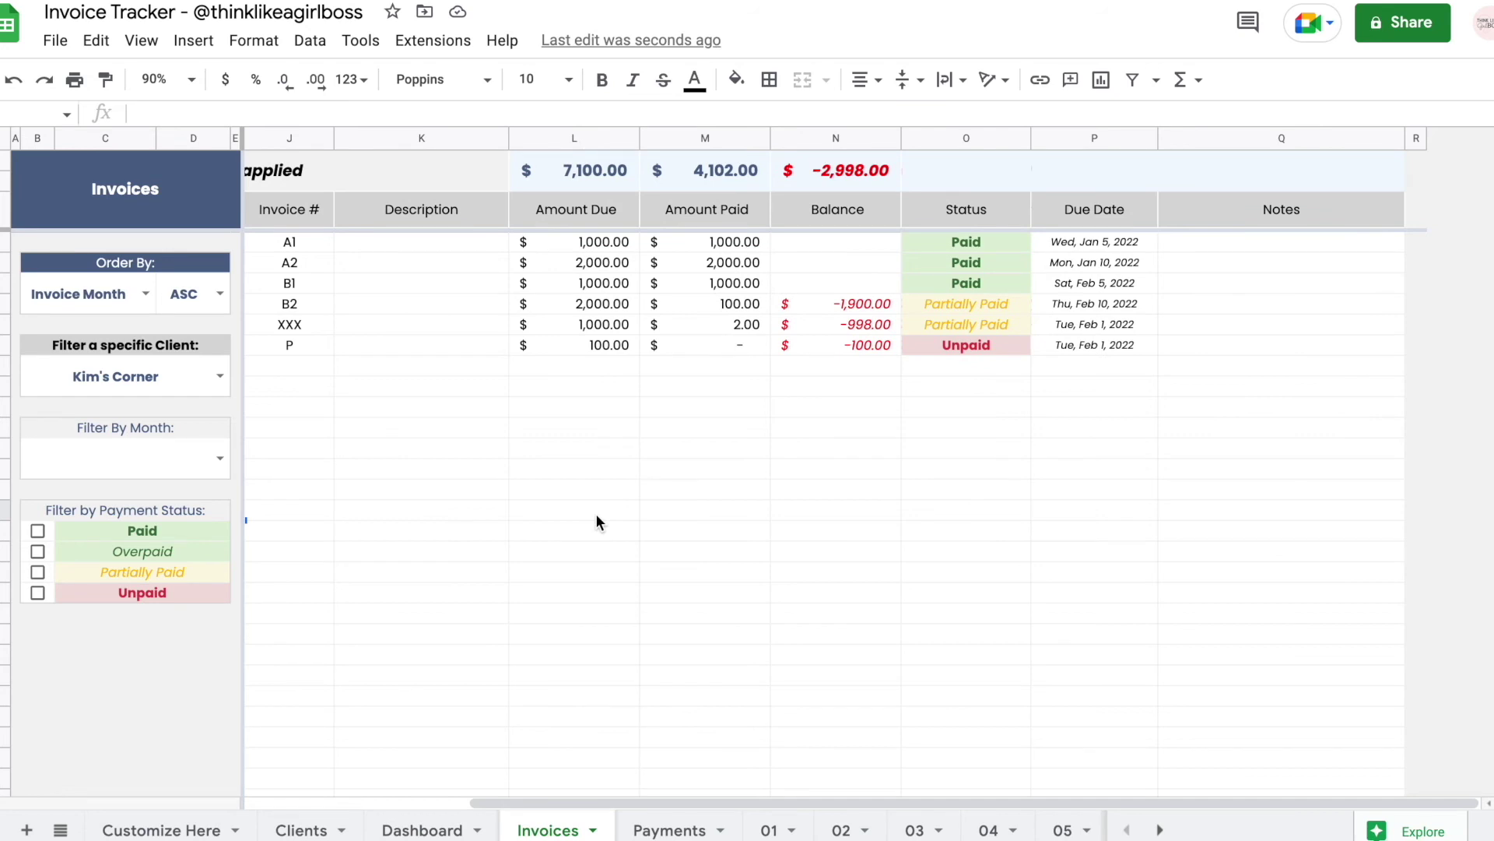
# - Visit the Payments sheet, examine the Invoices and Invoice Payments tables on sheet 01, and return to Payments
pyautogui.click(669, 830)
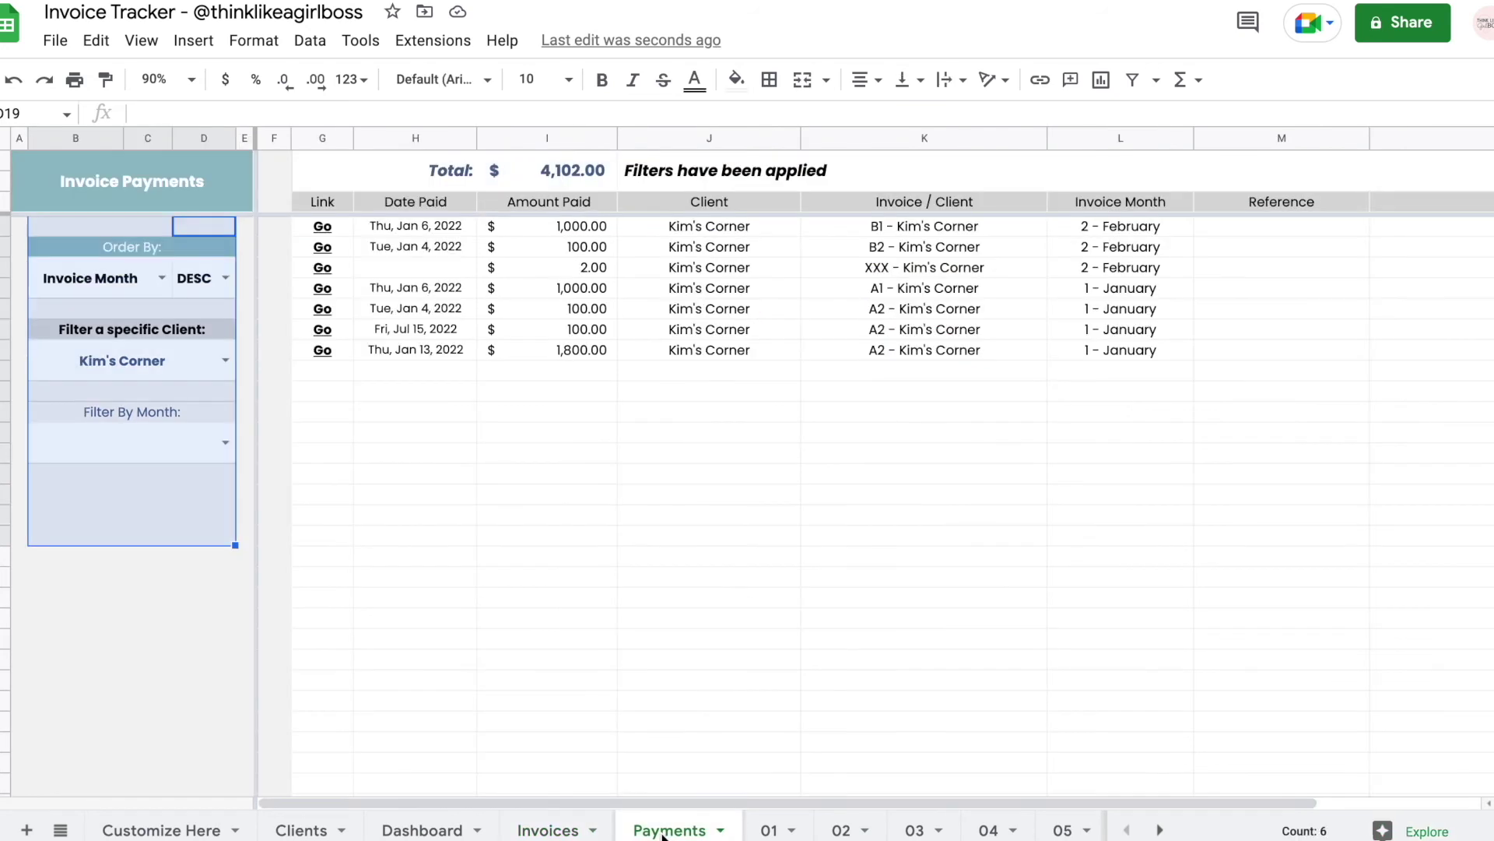
pyautogui.click(703, 556)
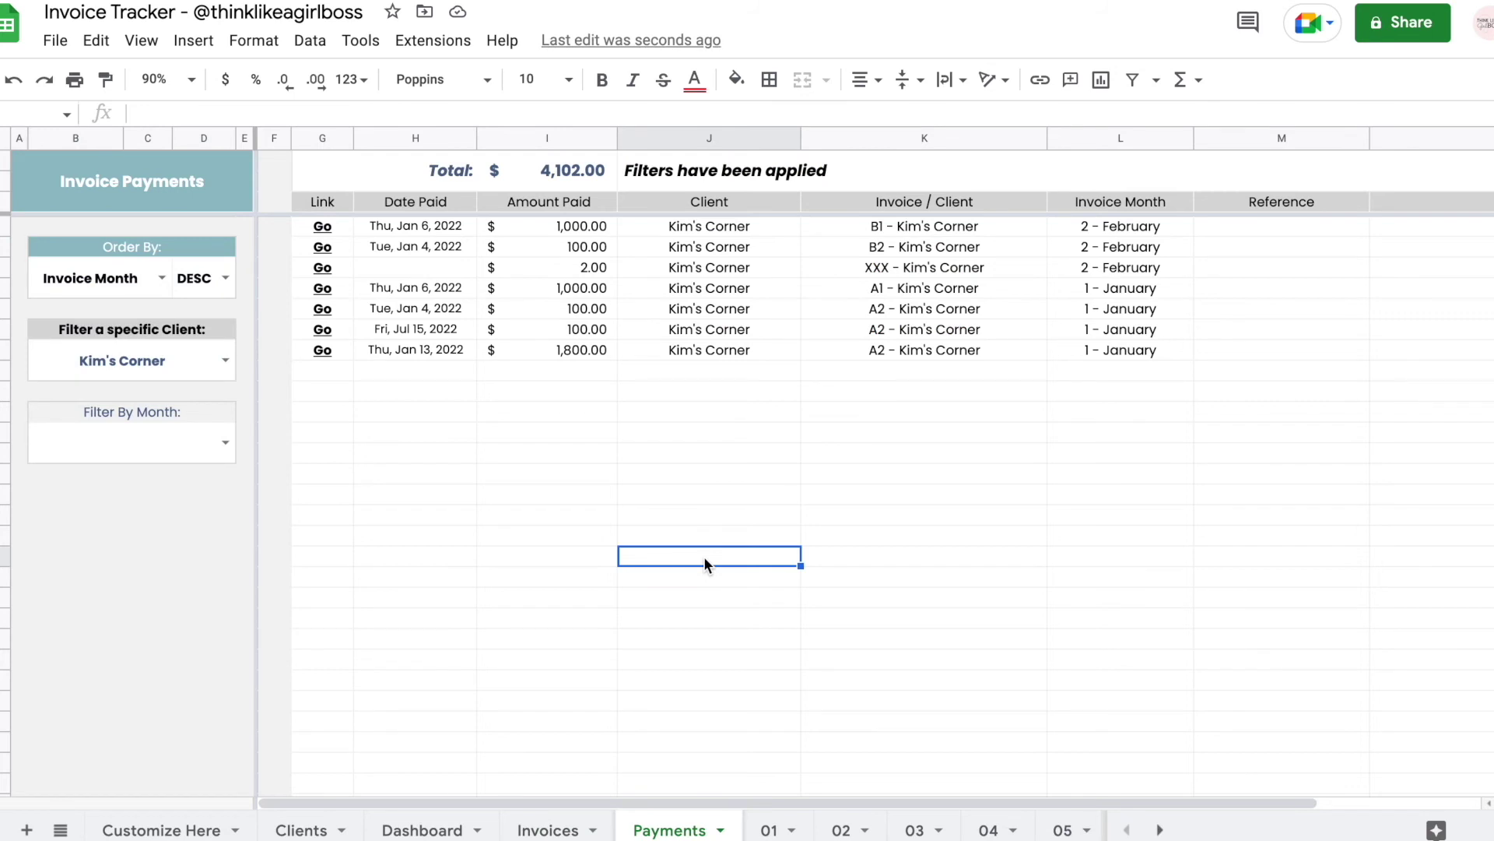
pyautogui.click(769, 829)
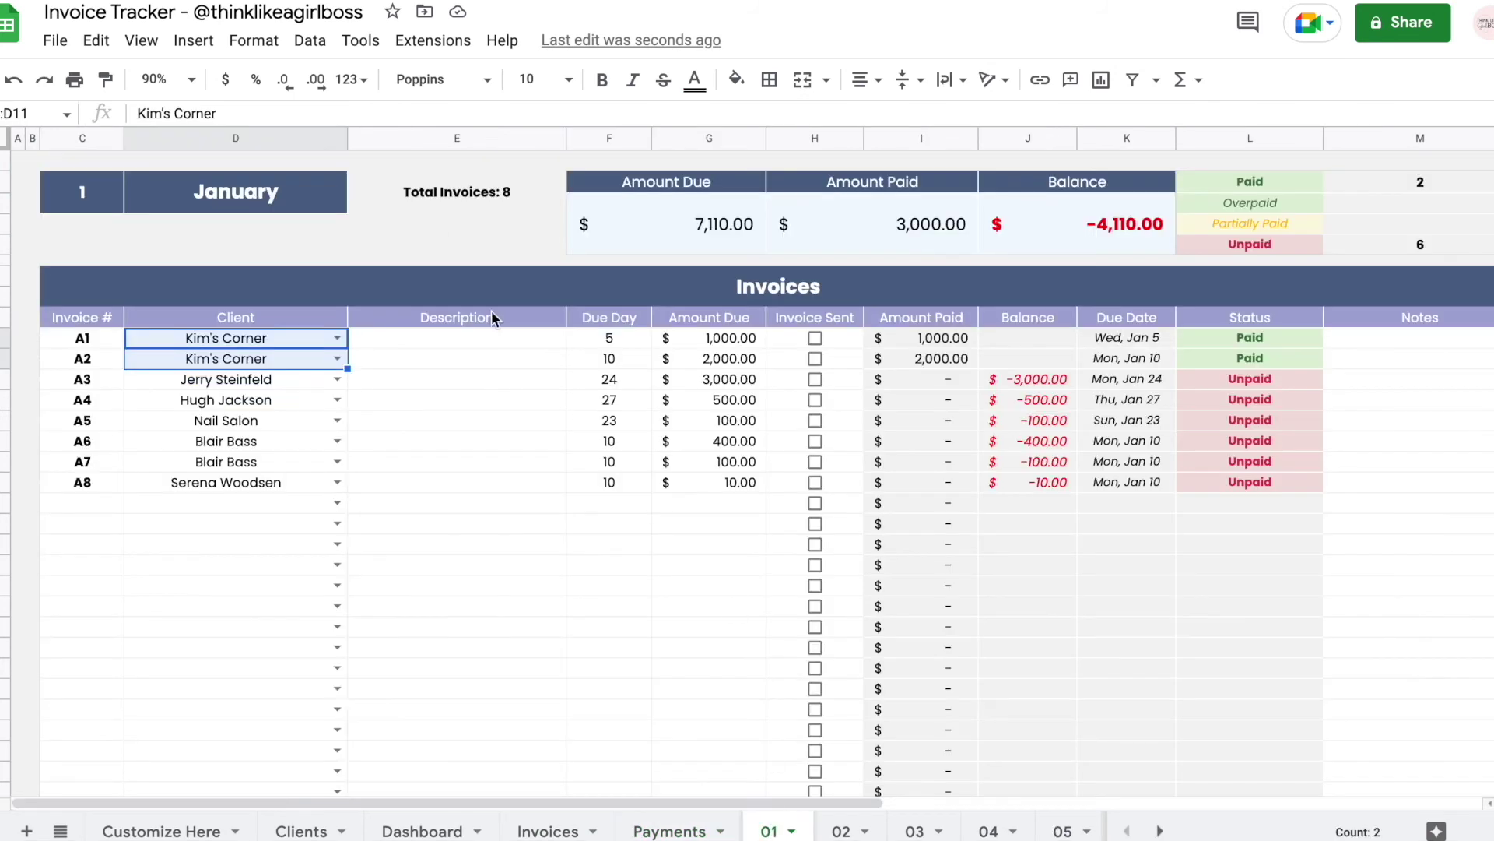
pyautogui.moveTo(422, 280); pyautogui.dragTo(437, 563)
pyautogui.hscroll(5, 730, 551)
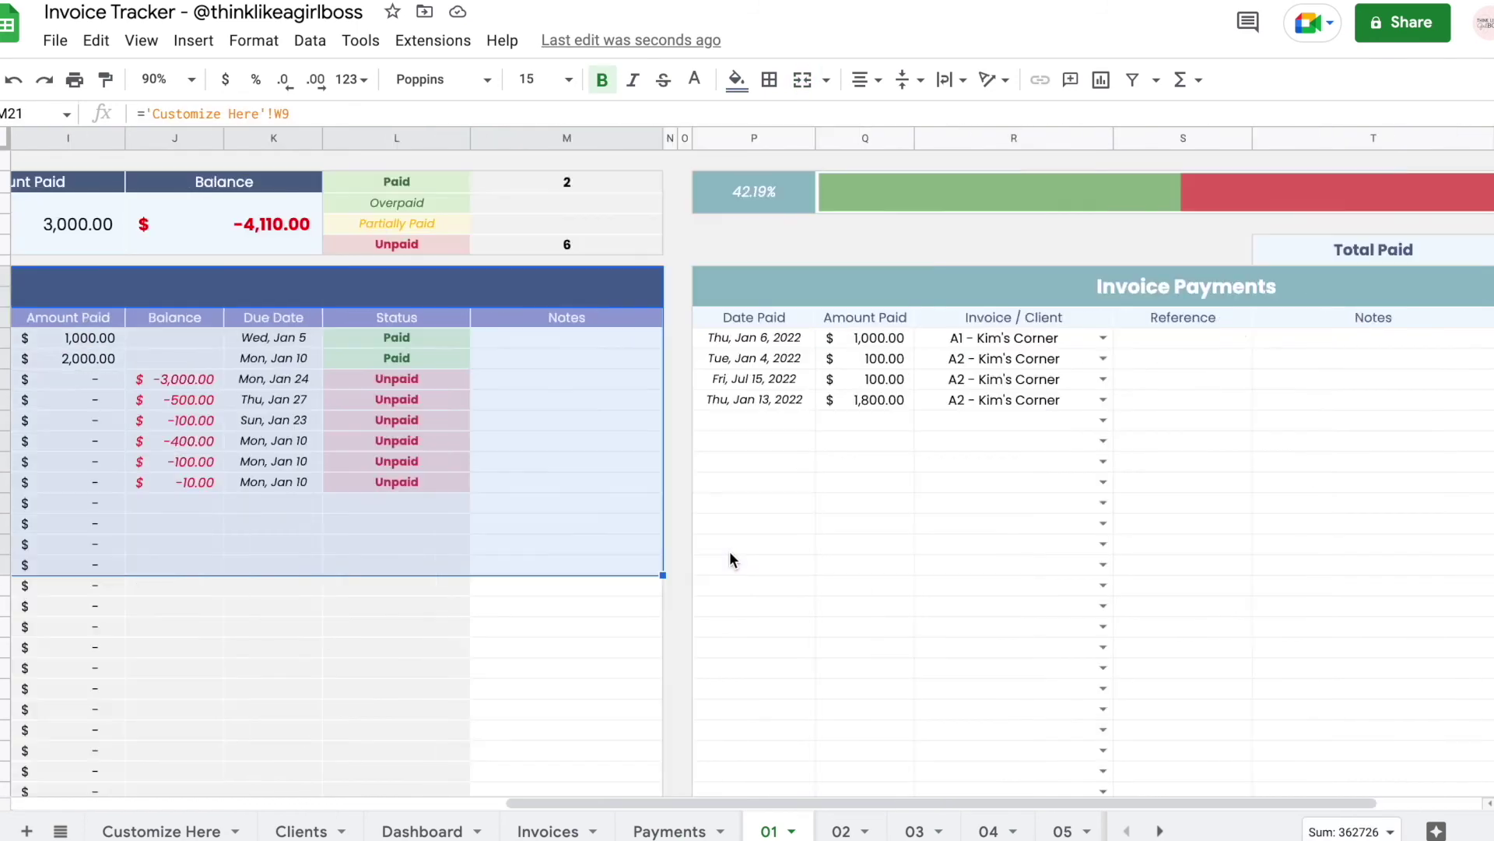
pyautogui.moveTo(731, 283); pyautogui.dragTo(759, 582)
pyautogui.moveTo(523, 836)
pyautogui.click(670, 830)
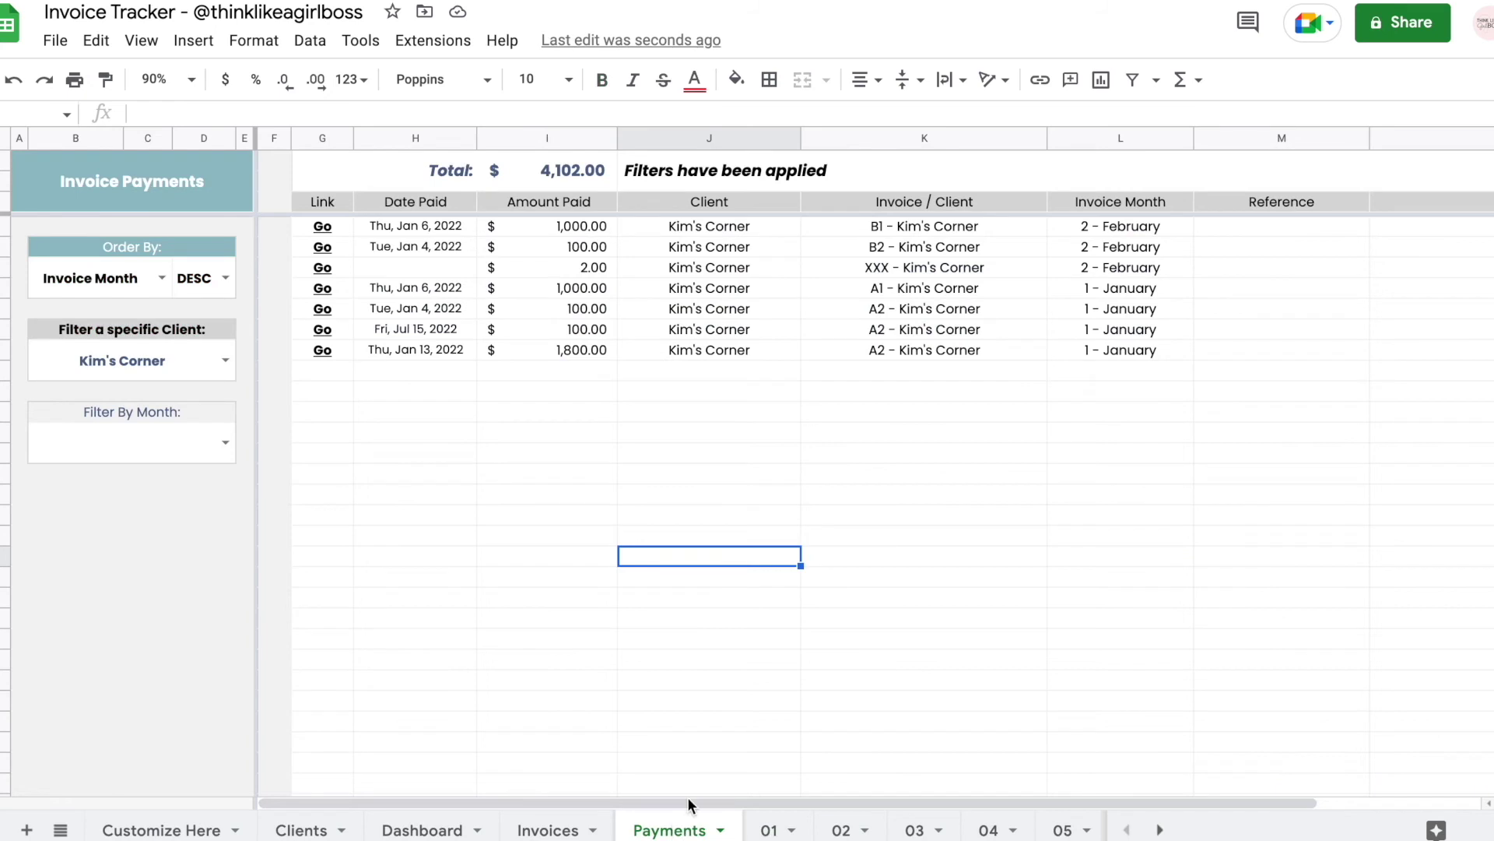
# - Clear the specific client filter on the Payments sheet to inspect the heading, and set it back to Kim's Corner
pyautogui.click(877, 477)
pyautogui.click(227, 360)
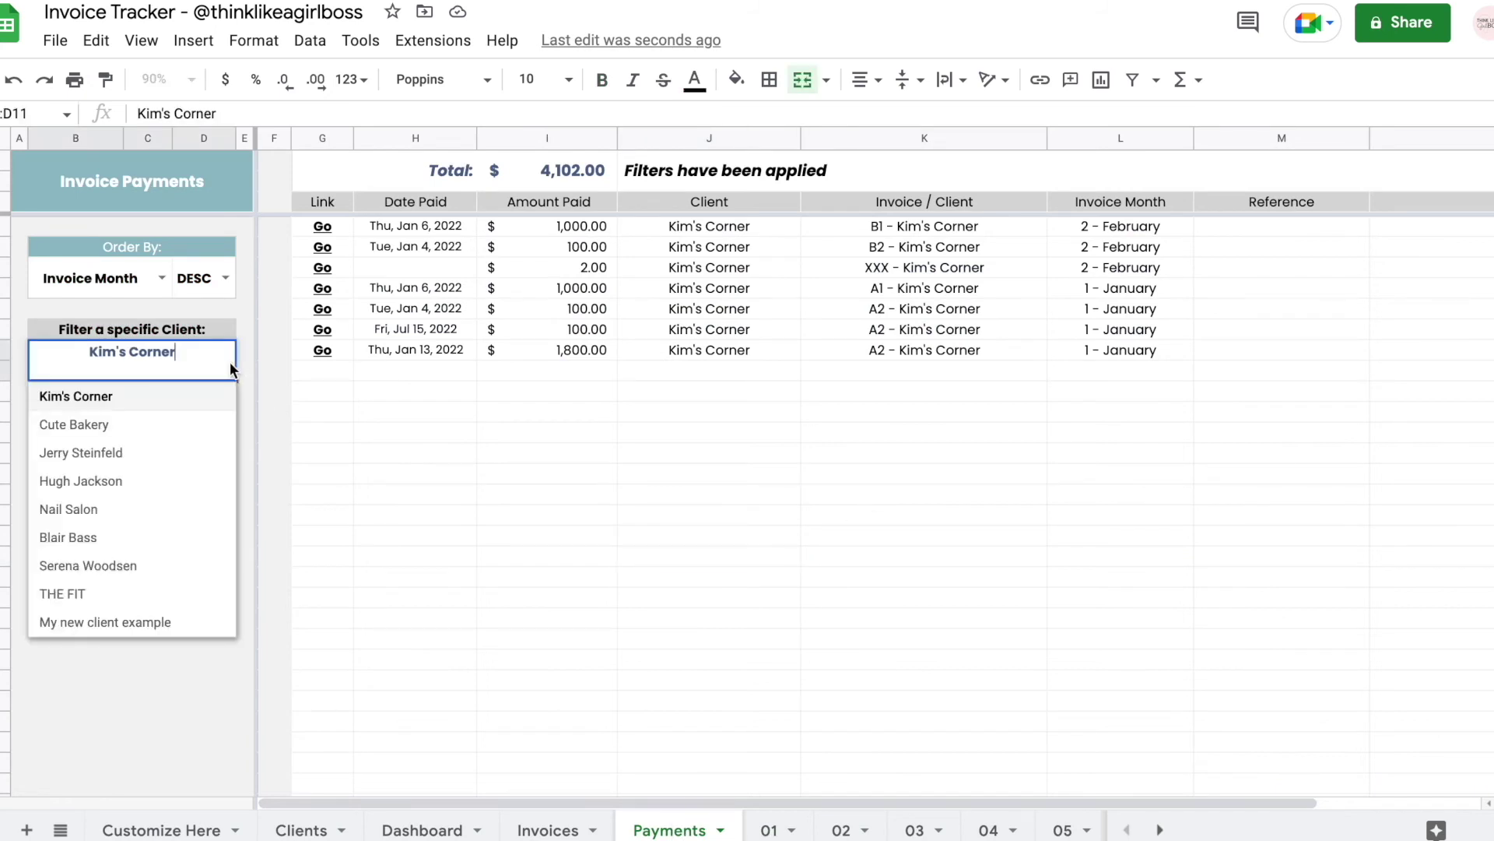
pyautogui.click(566, 501)
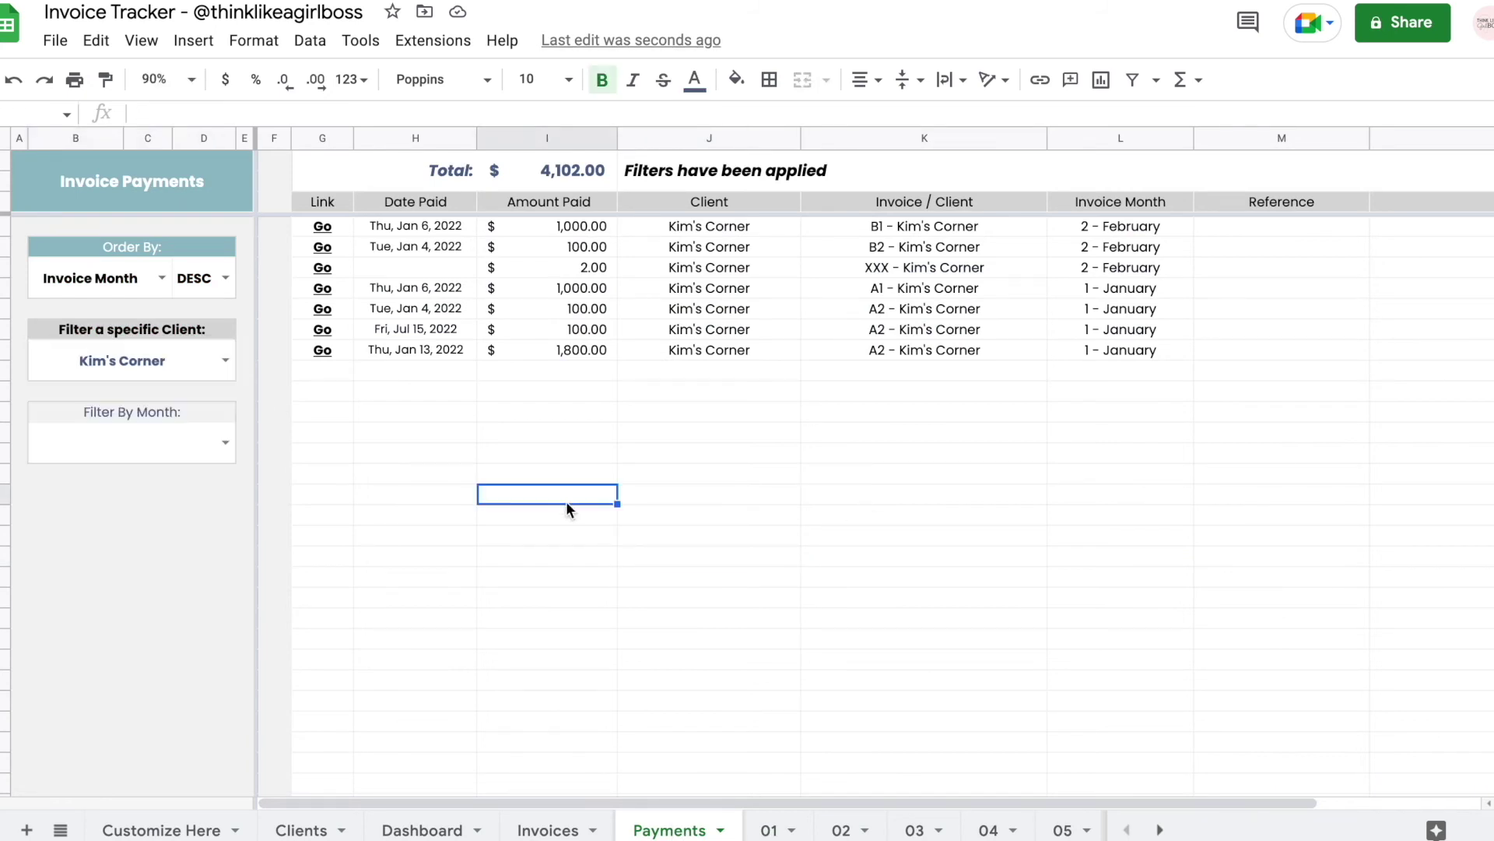
pyautogui.click(166, 361)
pyautogui.press('Delete')
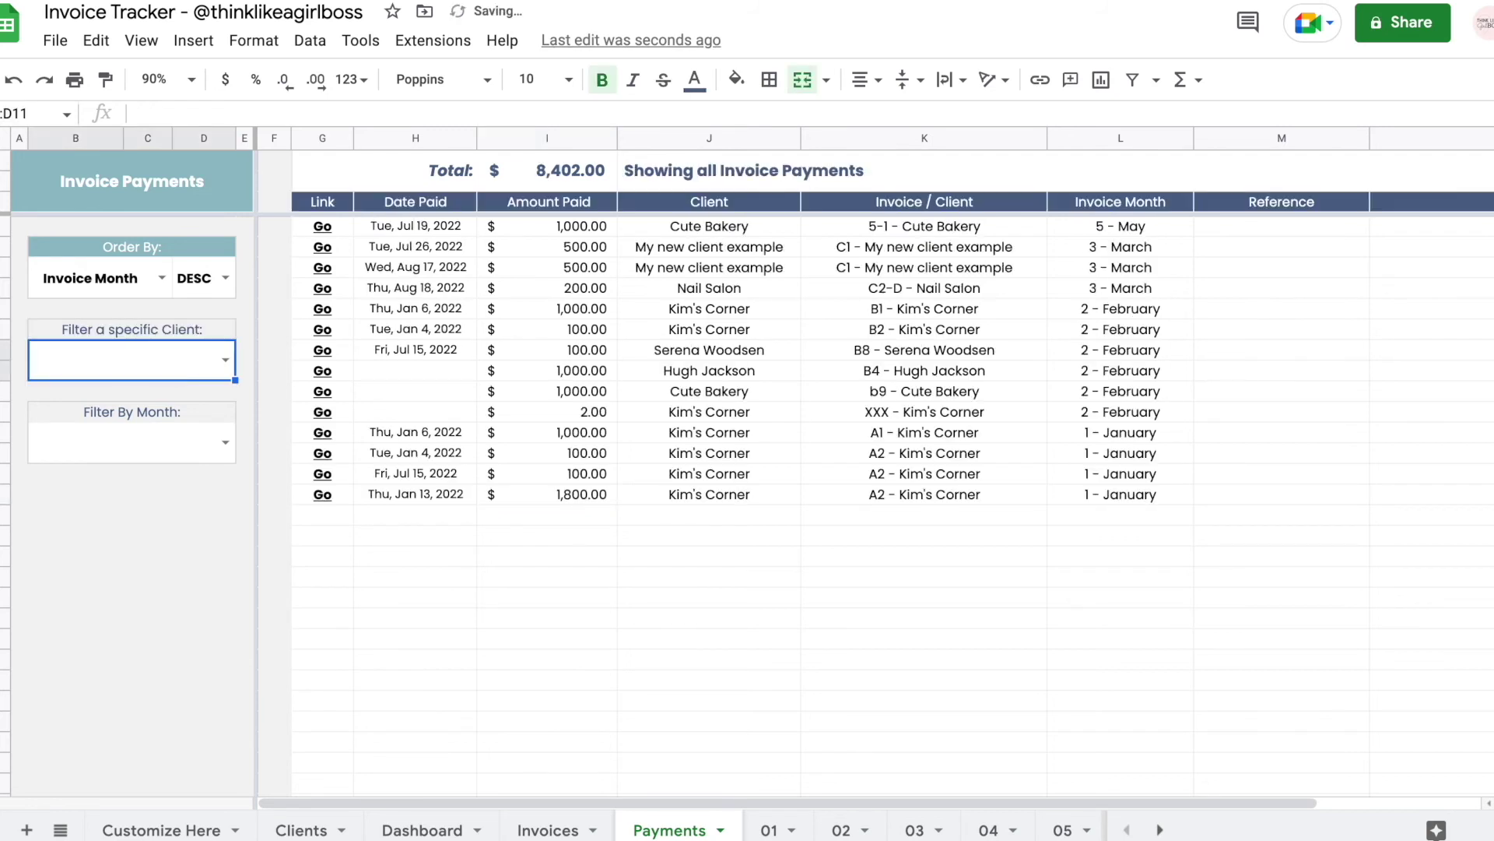
pyautogui.click(711, 172)
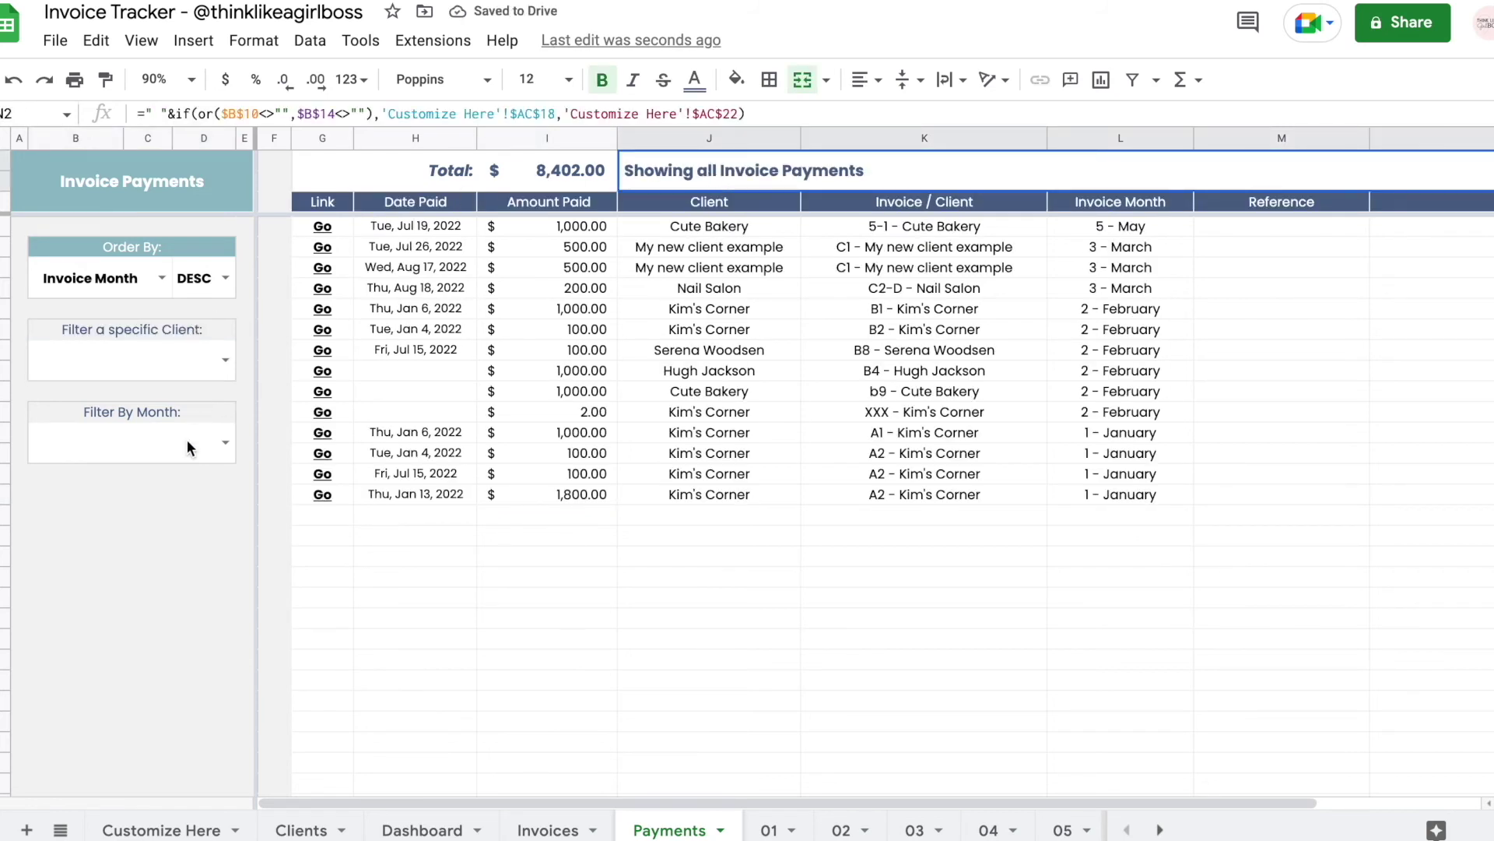
pyautogui.click(227, 367)
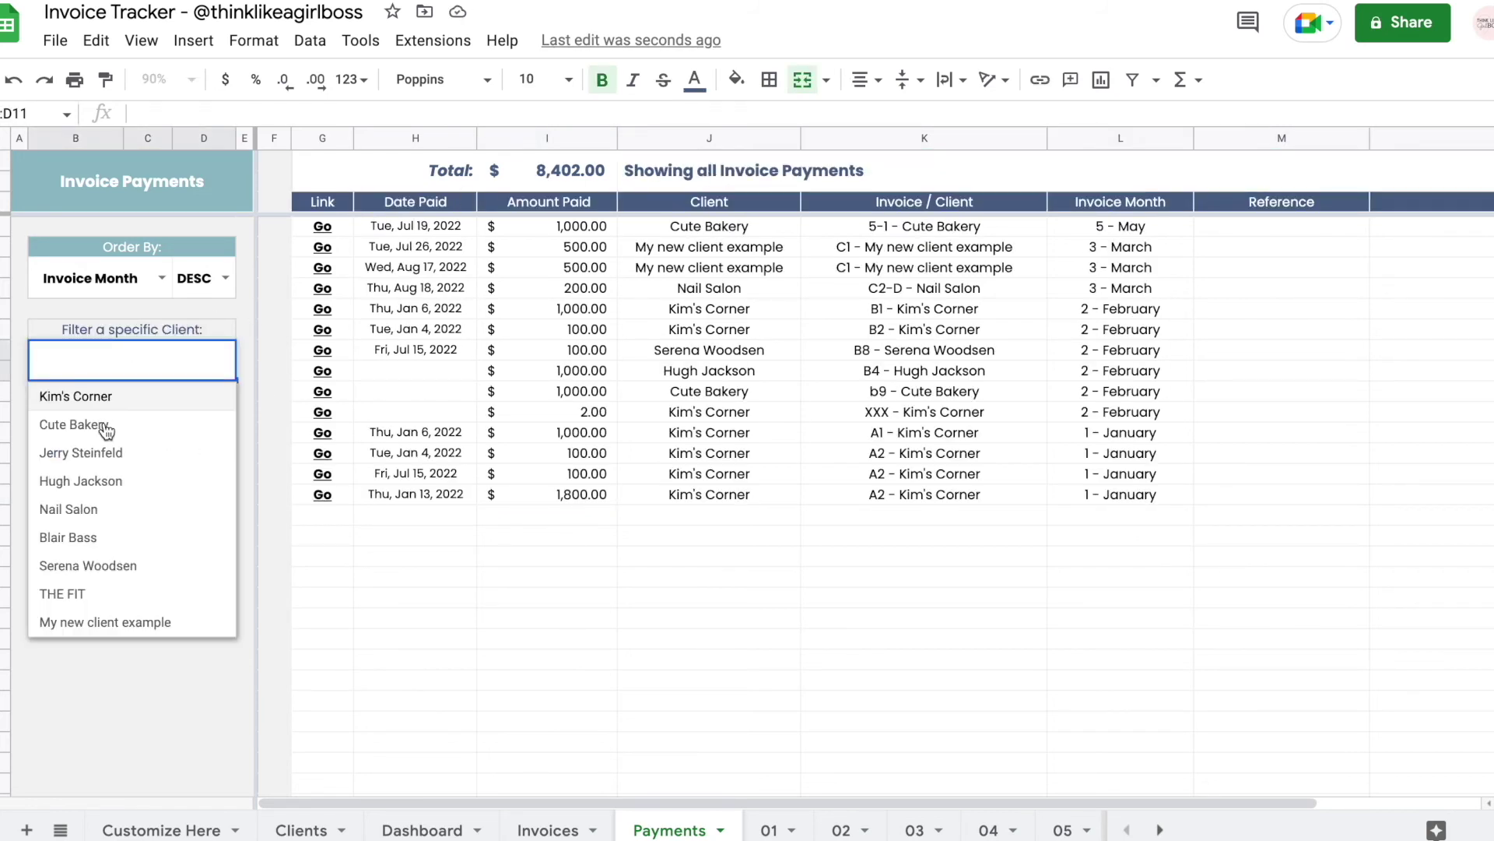
pyautogui.click(75, 397)
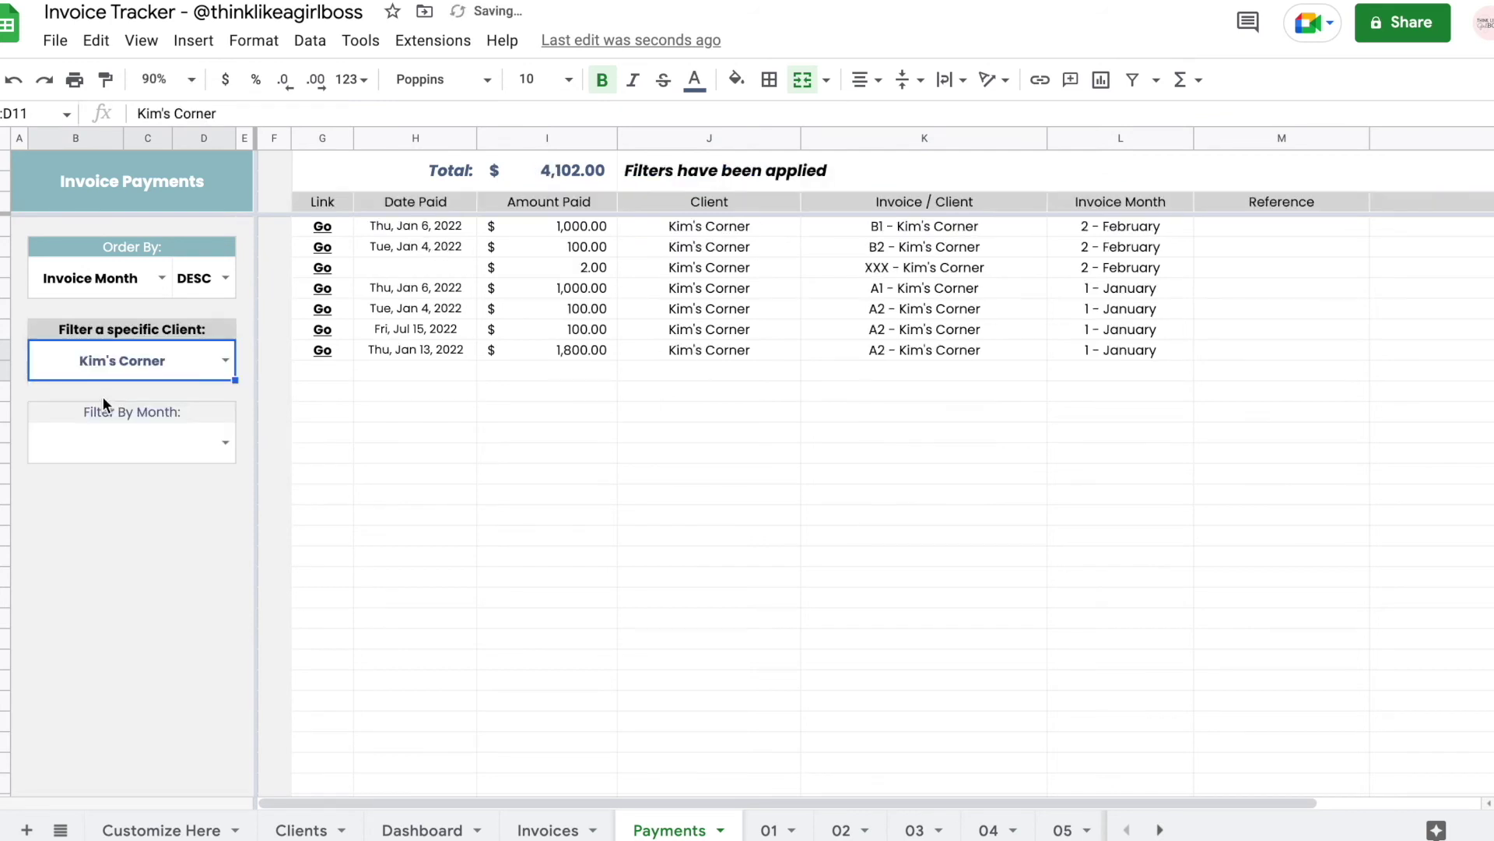
# - Order the payments by Invoice Month in ascending (ASC) order
pyautogui.click(161, 278)
pyautogui.click(225, 279)
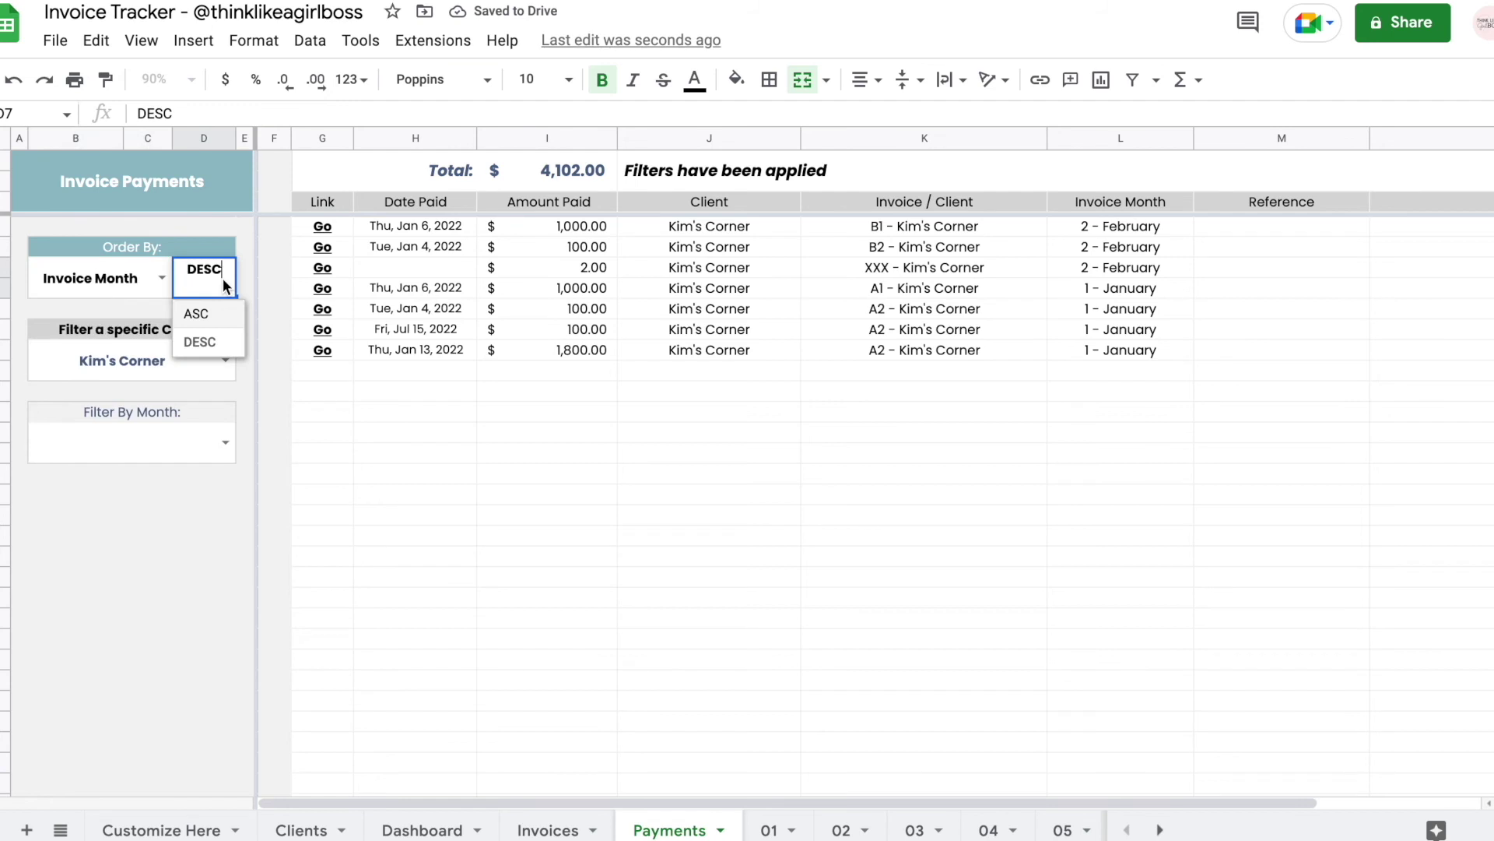
pyautogui.click(208, 313)
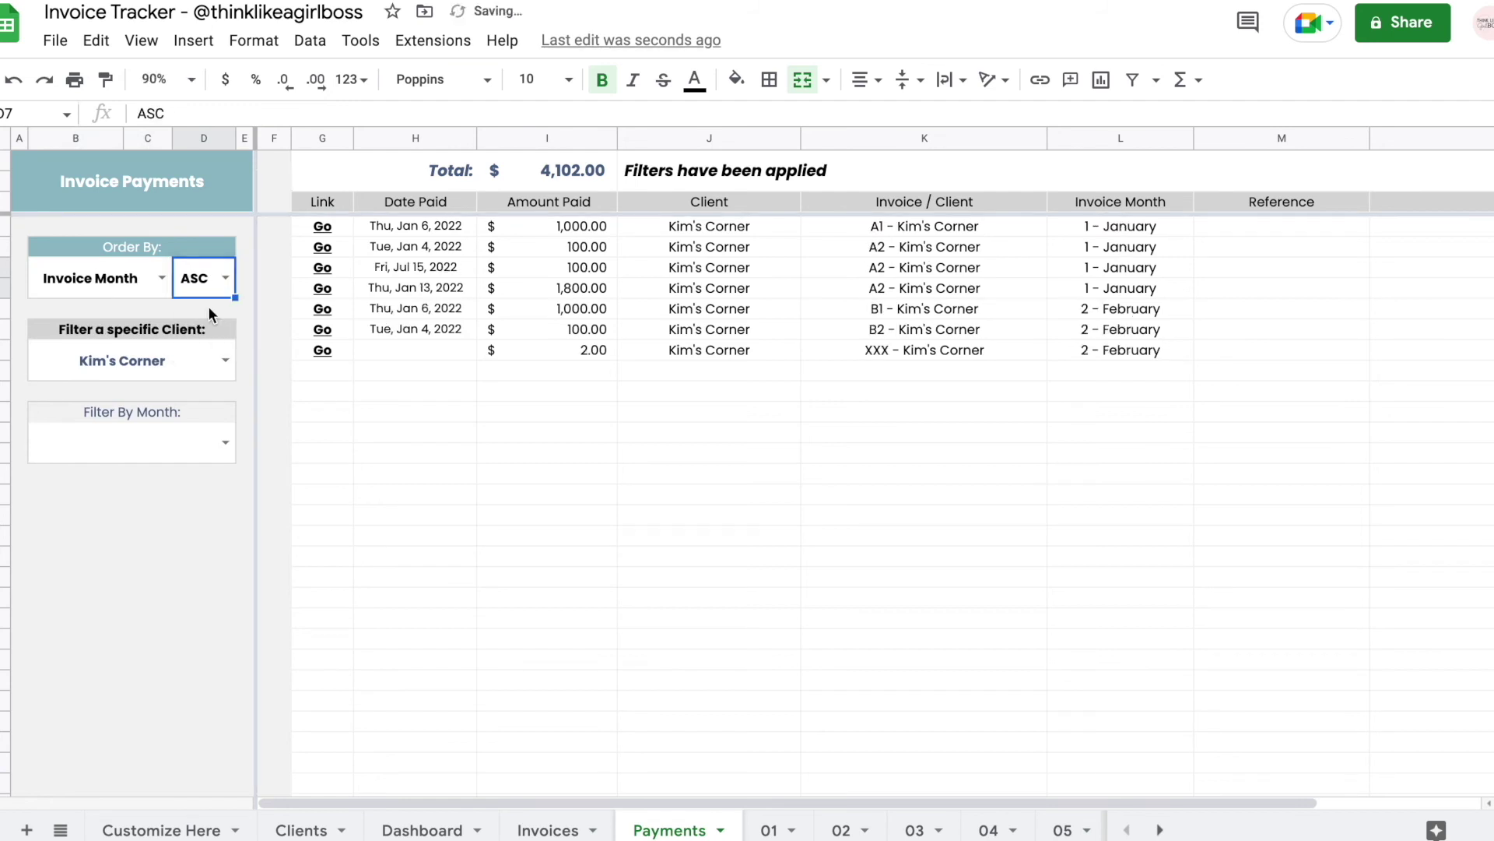
# - Order the payments by Amount Paid in descending (DESC) order
pyautogui.click(164, 278)
pyautogui.click(123, 341)
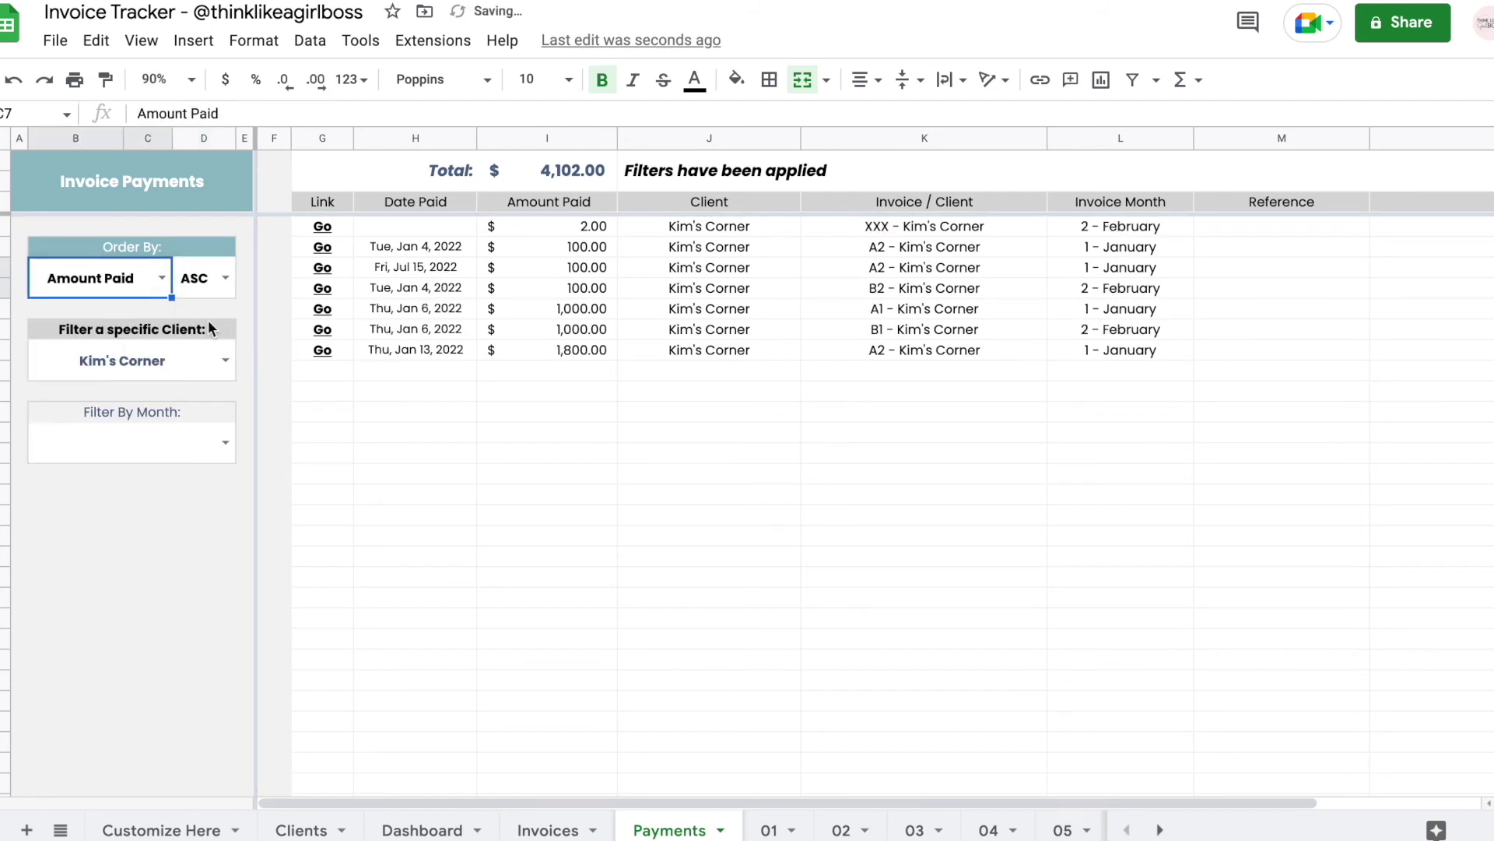
pyautogui.click(225, 278)
pyautogui.click(221, 342)
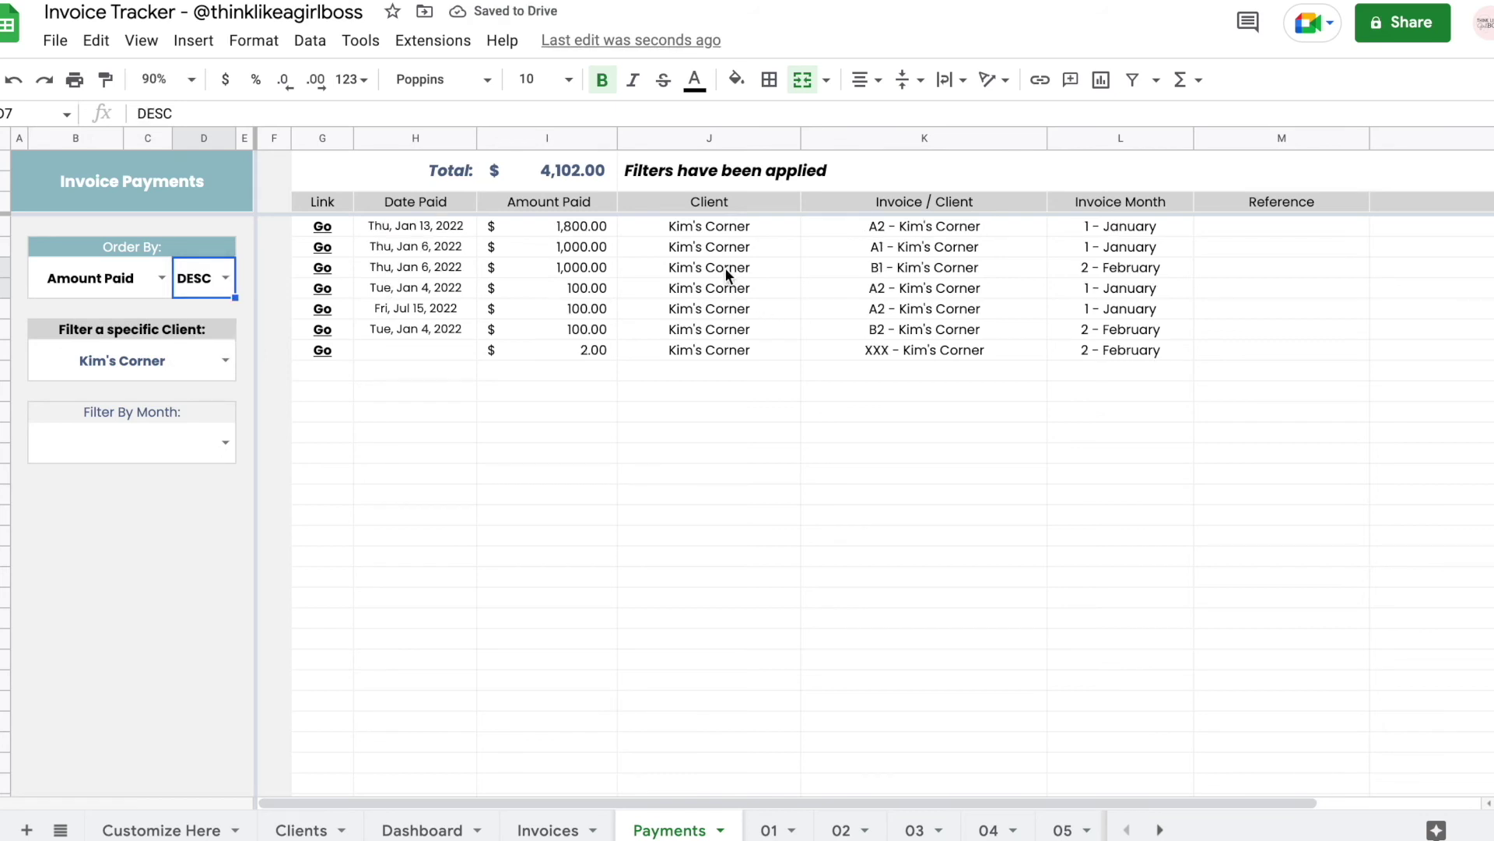
# - Review the invoice, client, month, amount and link cells of the Kim's Corner payment for invoice B1
pyautogui.click(924, 267)
pyautogui.press('Right')
pyautogui.press('Left')
pyautogui.press('Left')
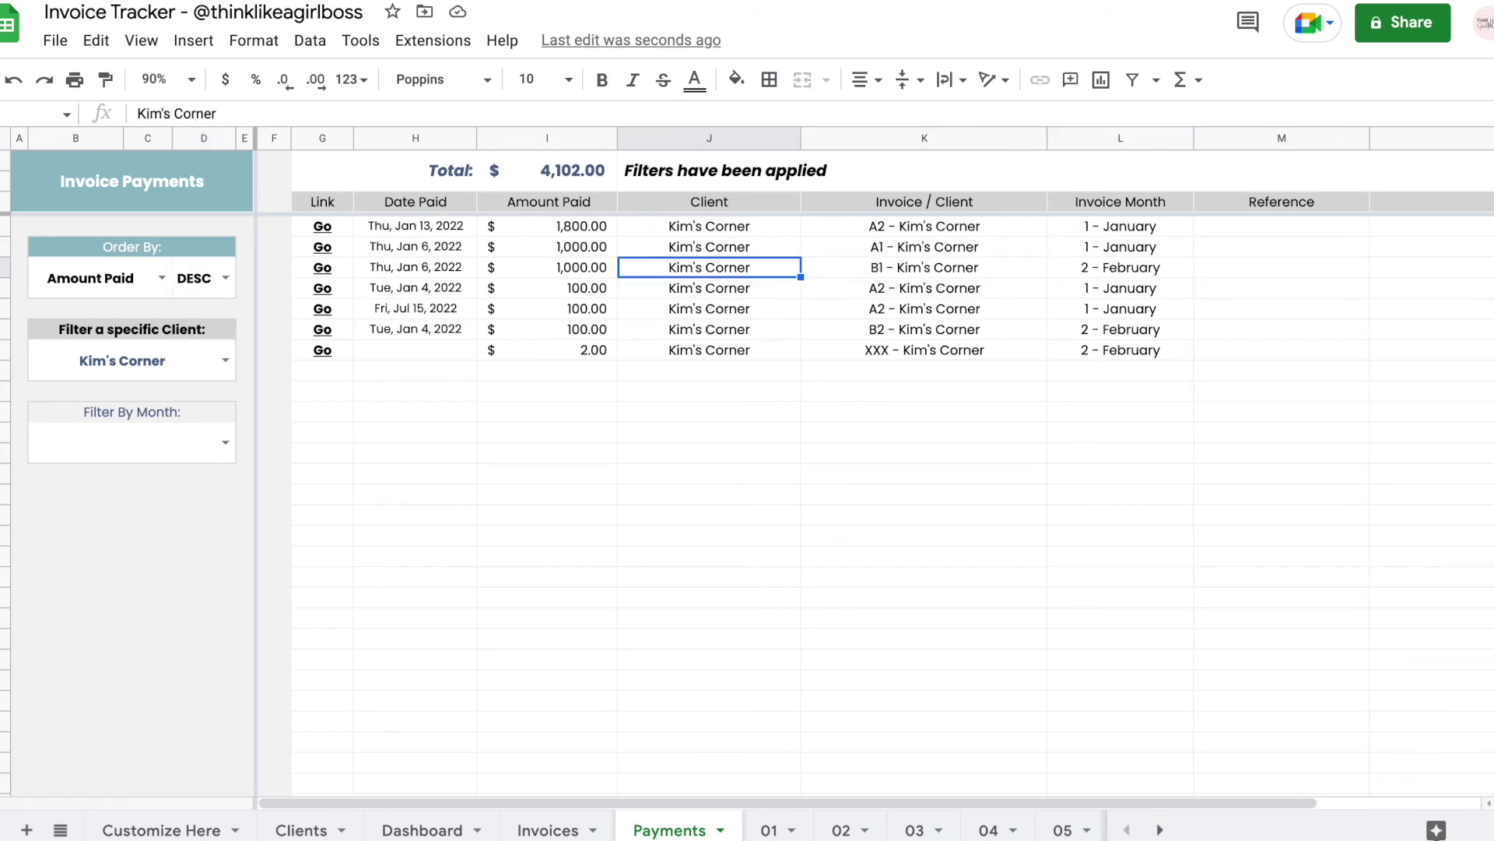
pyautogui.press('Left')
pyautogui.press('Left')
pyautogui.press('Left')
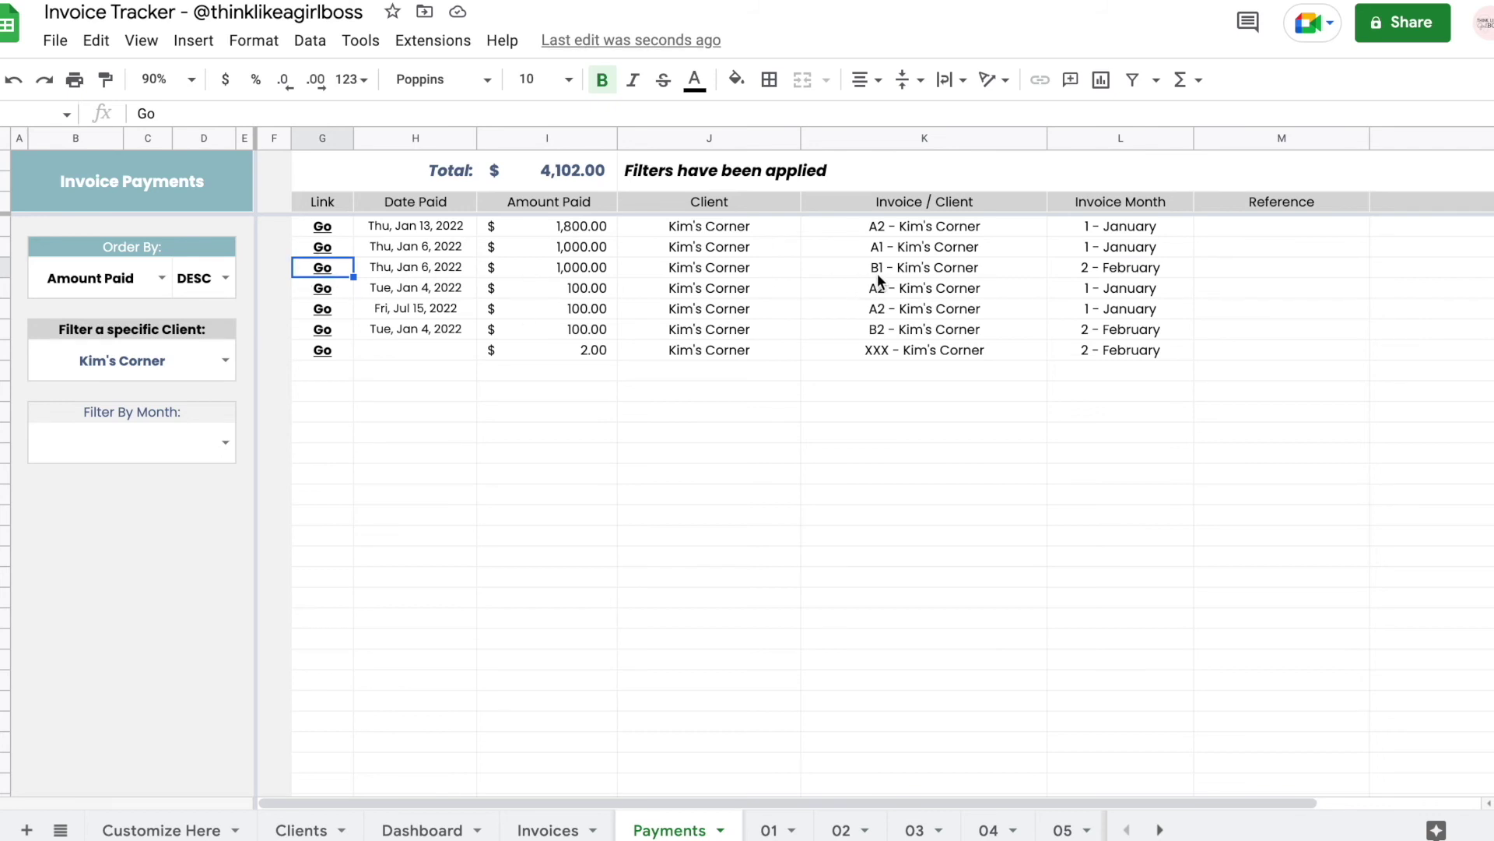
pyautogui.click(1071, 267)
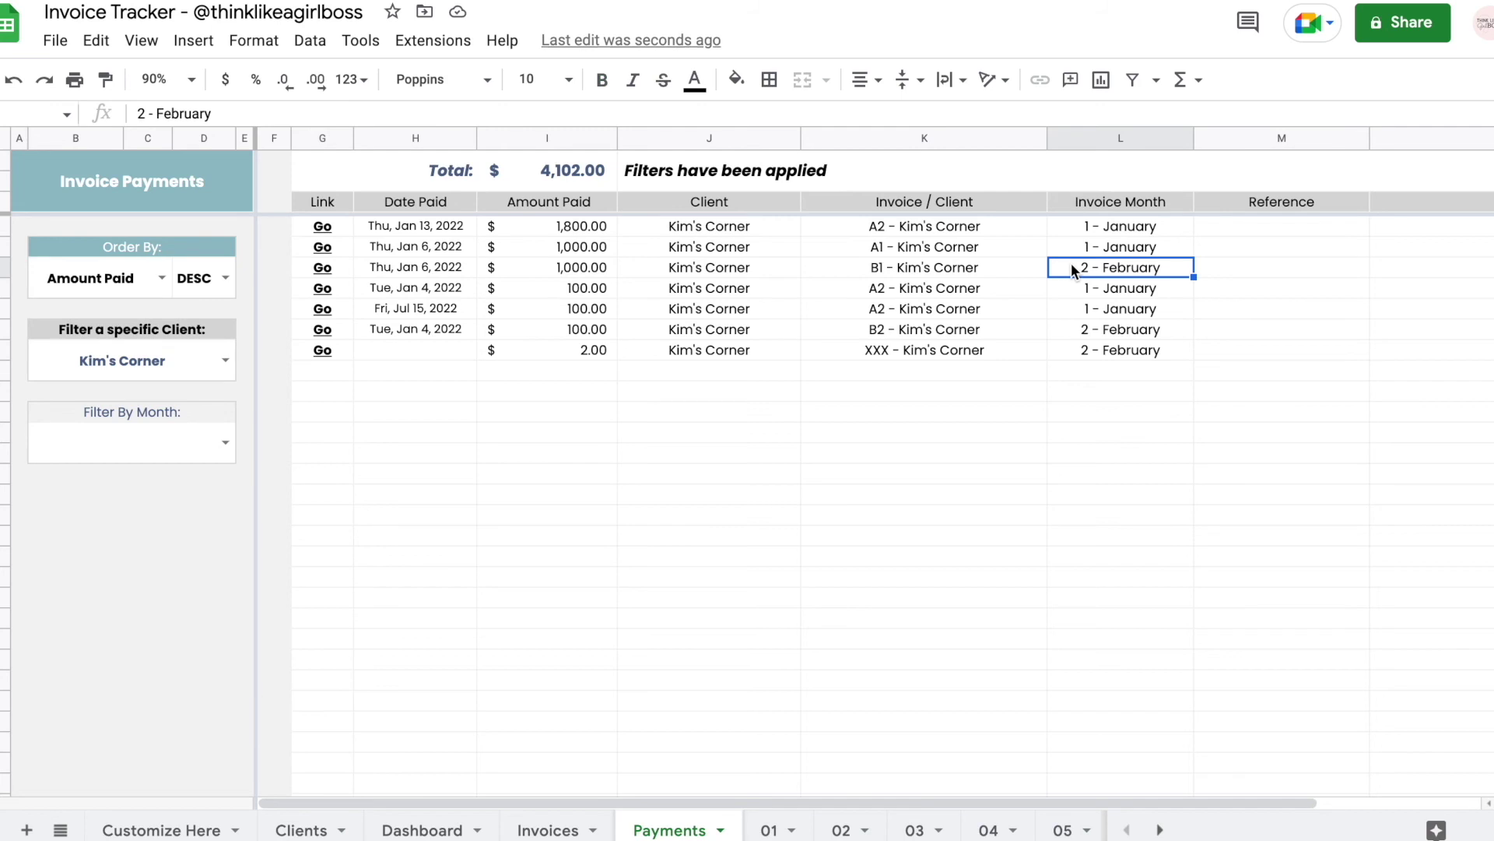
pyautogui.click(576, 268)
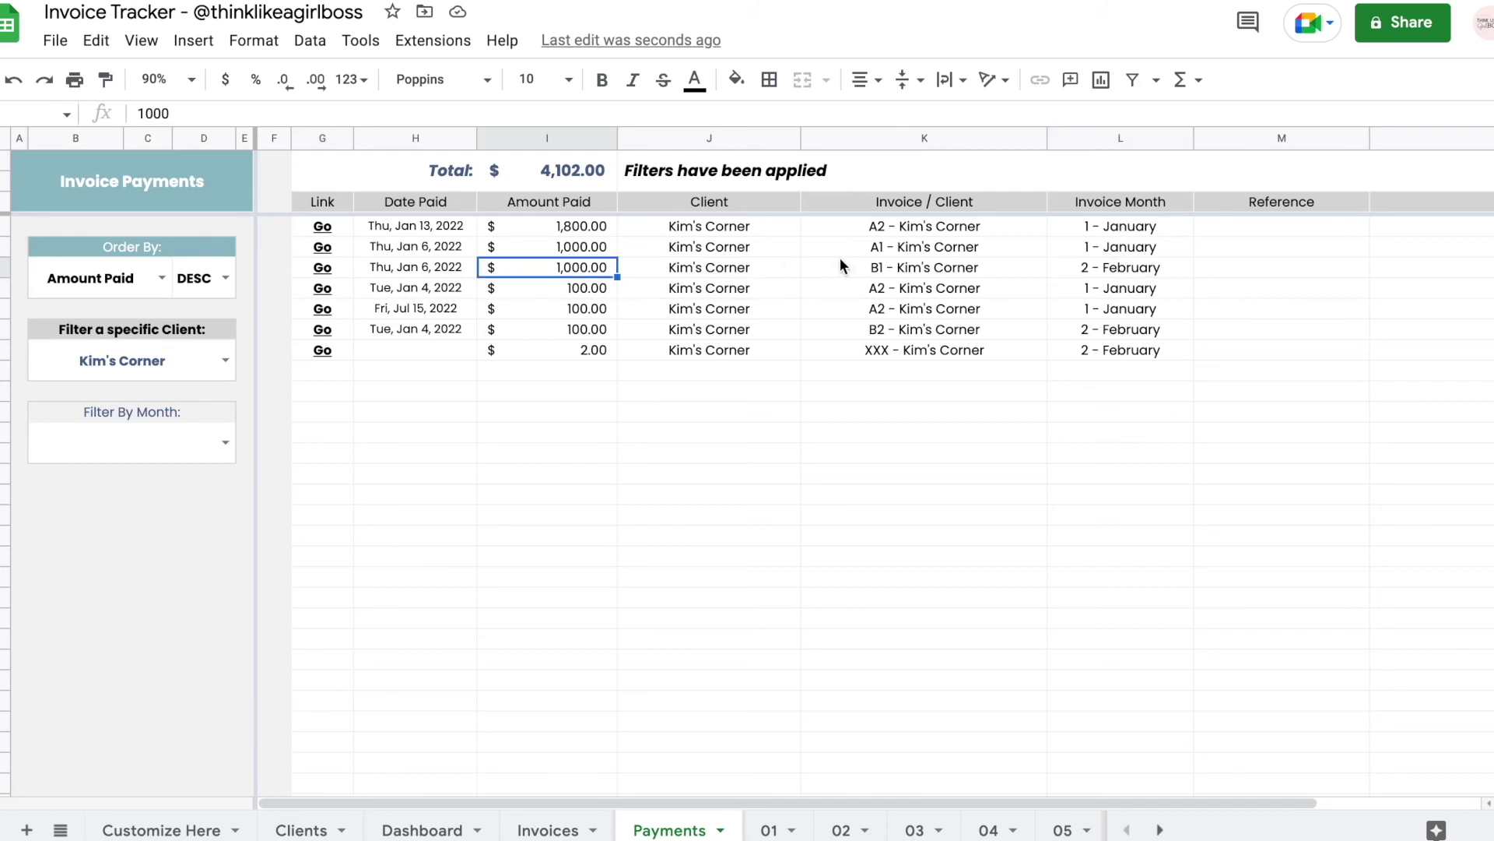
# - Follow the B1 payment's Go link to its row on sheet 02, and check its amount and invoice entry
pyautogui.click(323, 272)
pyautogui.click(389, 303)
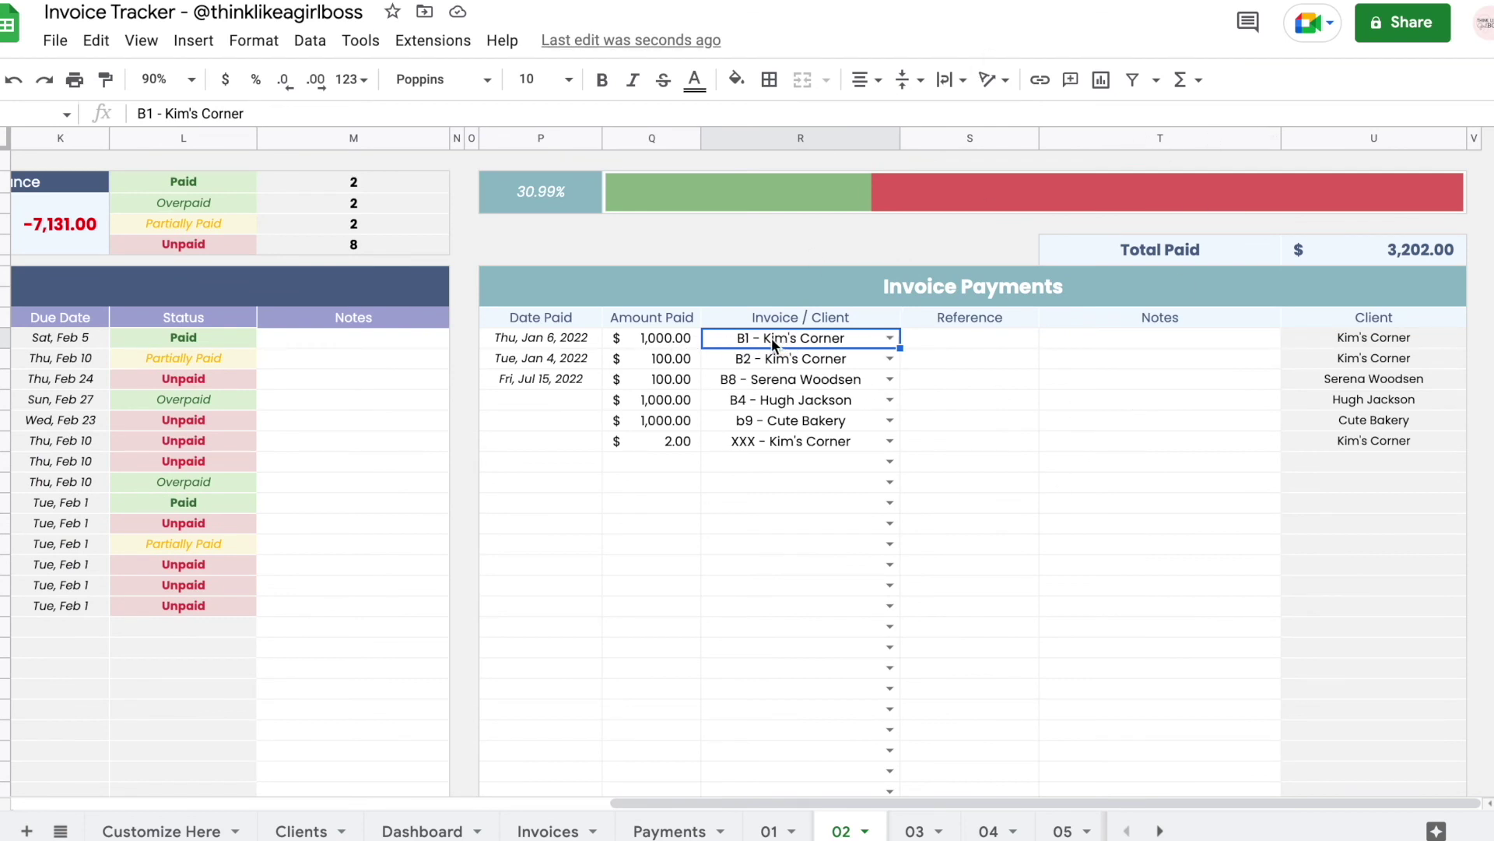
pyautogui.click(664, 341)
pyautogui.click(782, 346)
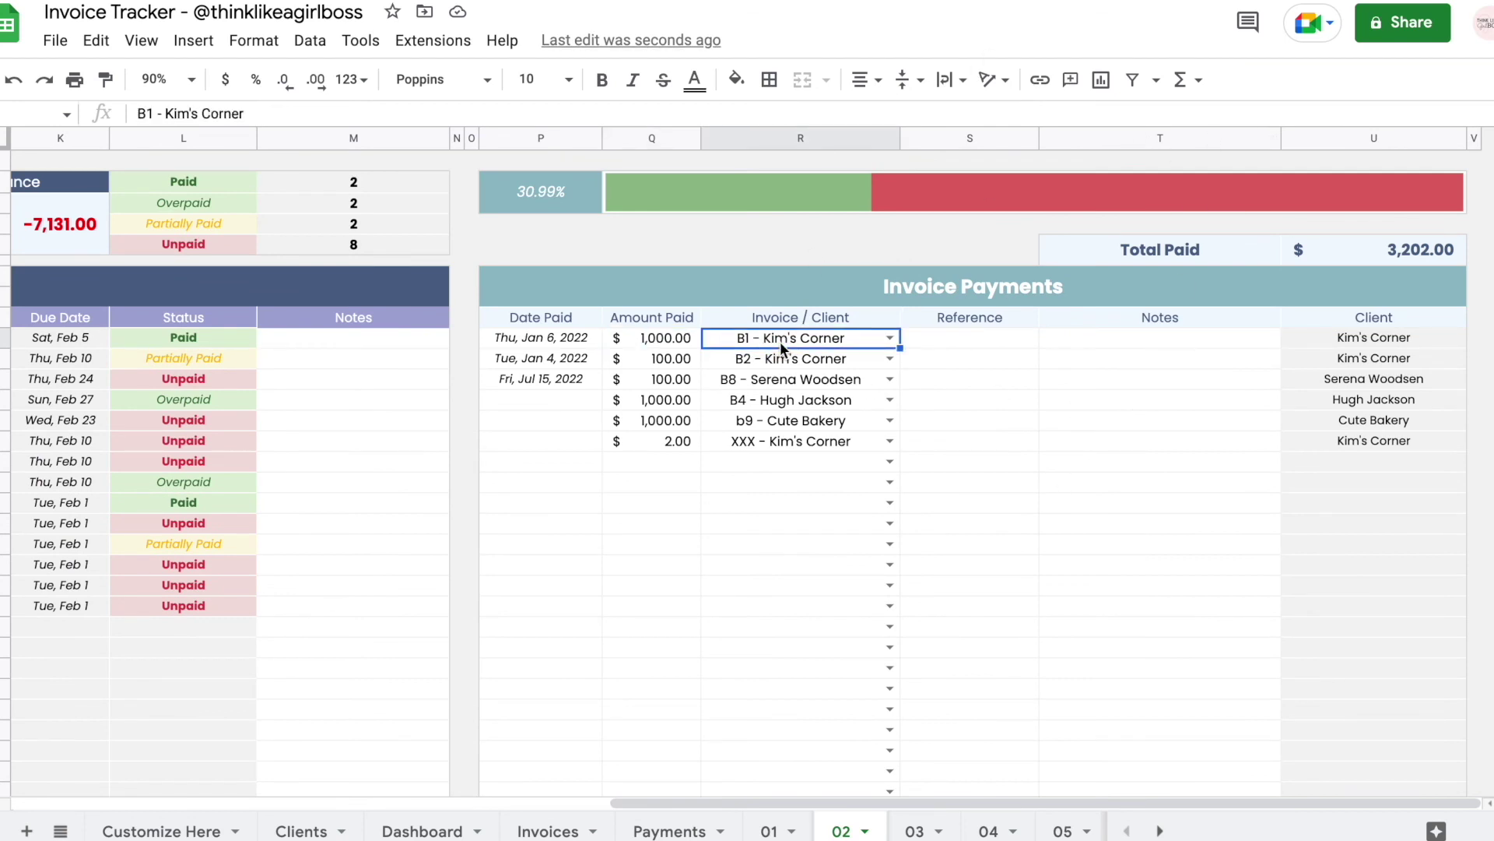
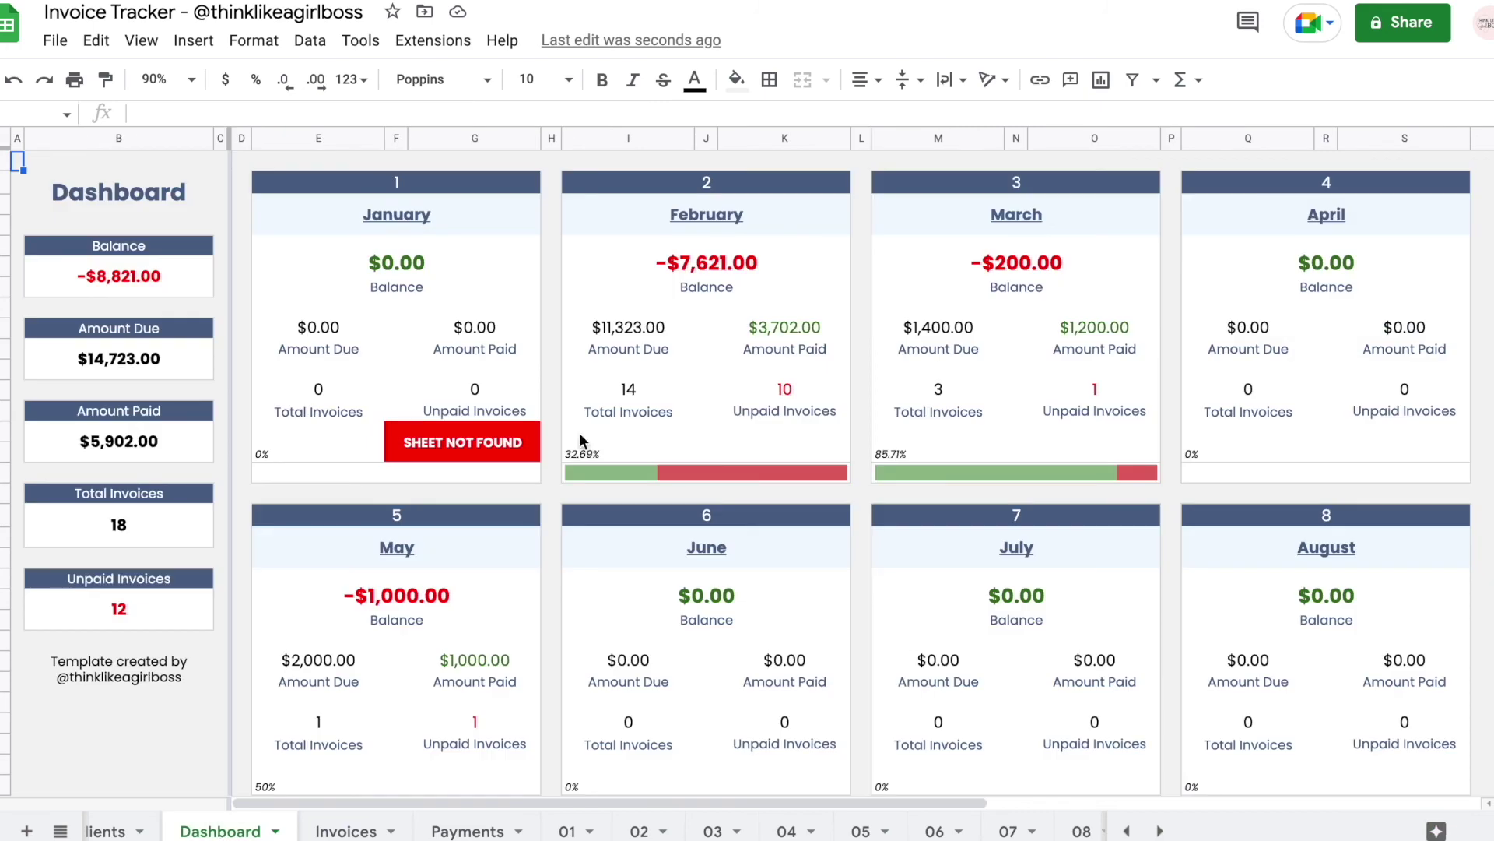
# - Inspect the January card's error flag on the Dashboard, and check January's Sheet Name and Sheet Status on Customize Here
pyautogui.click(492, 450)
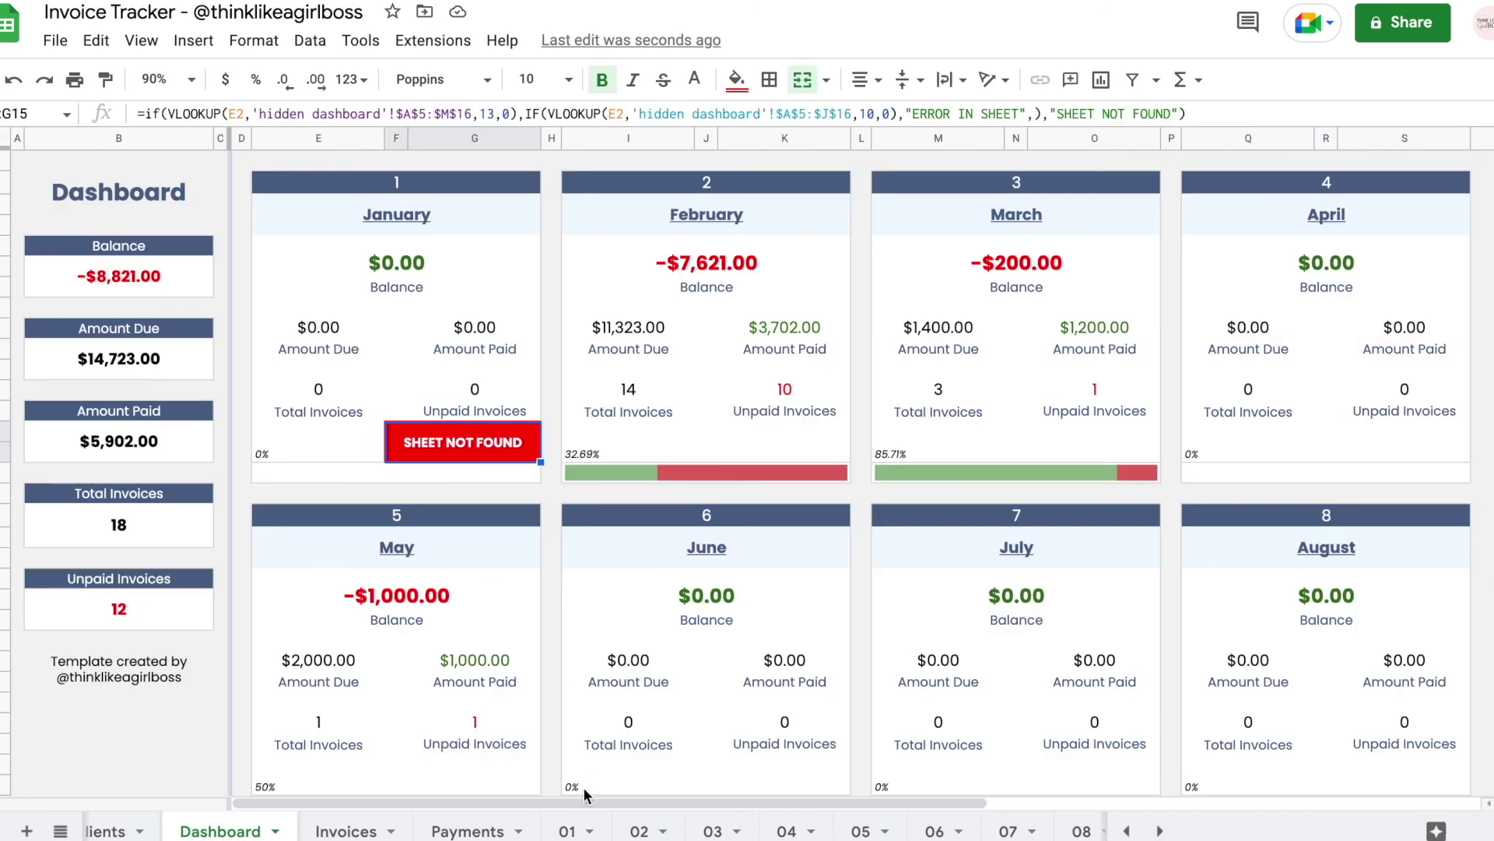
pyautogui.scroll(2, 226, 825)
pyautogui.click(161, 831)
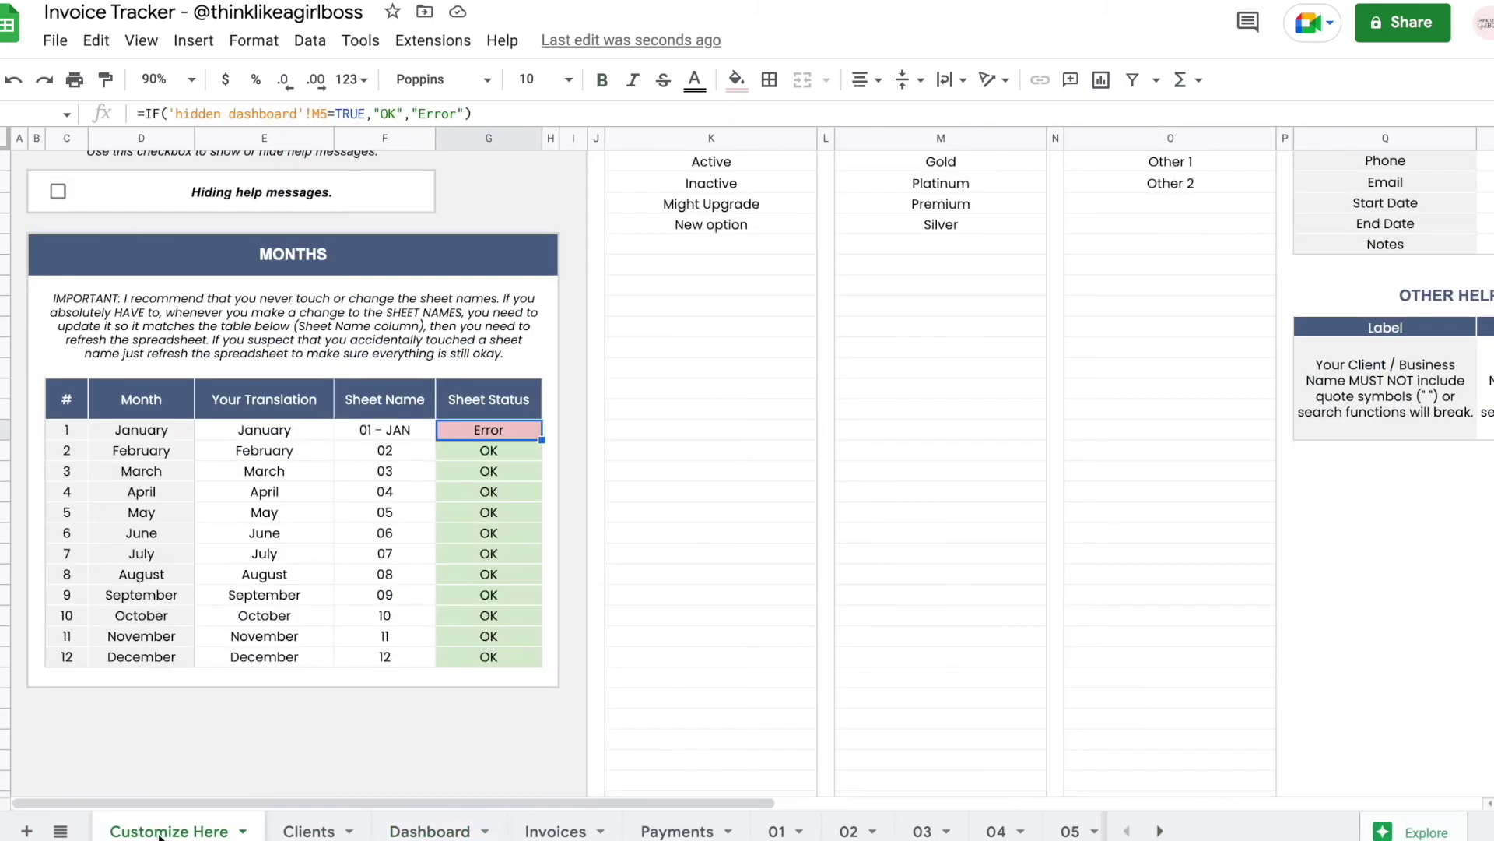
pyautogui.click(403, 432)
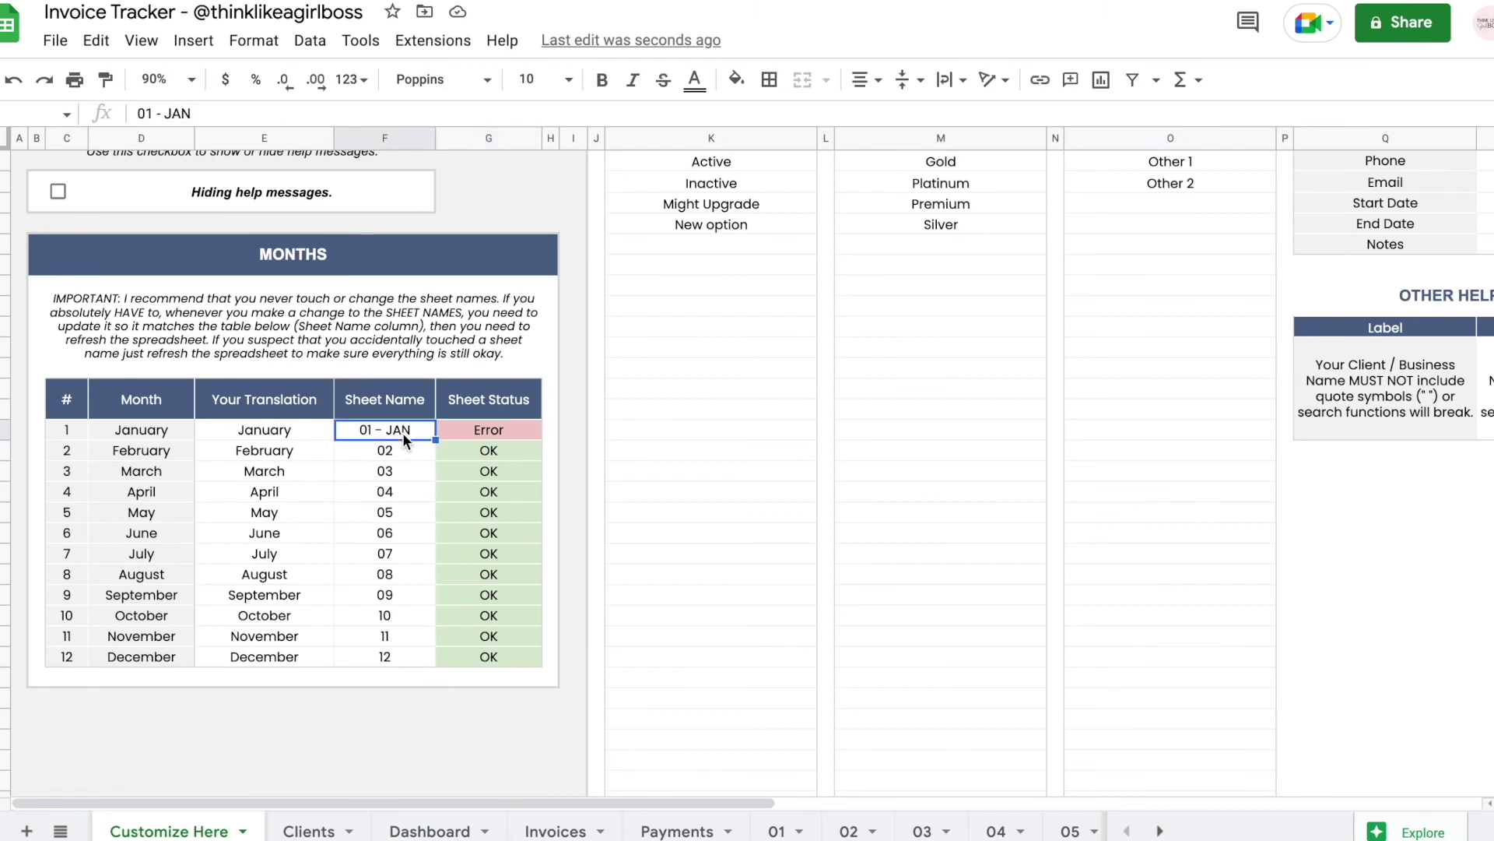
pyautogui.click(483, 430)
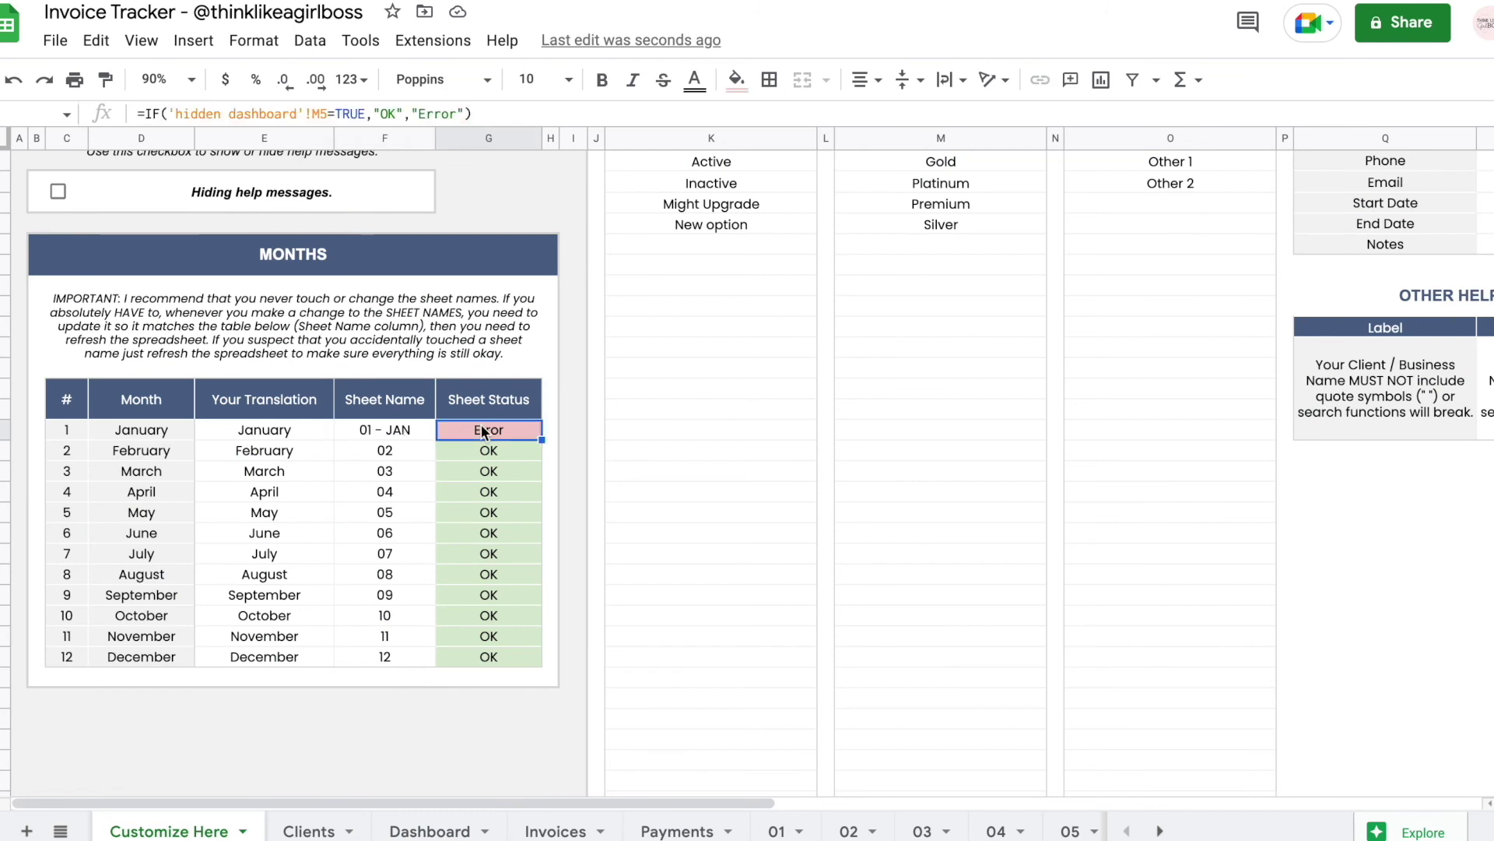
# - Rename sheet 01 to "01 - JAN" to match the Months table, and refresh the spreadsheet from Customize Here
pyautogui.doubleClick(778, 833)
pyautogui.write('- JAN')
pyautogui.press('Return')
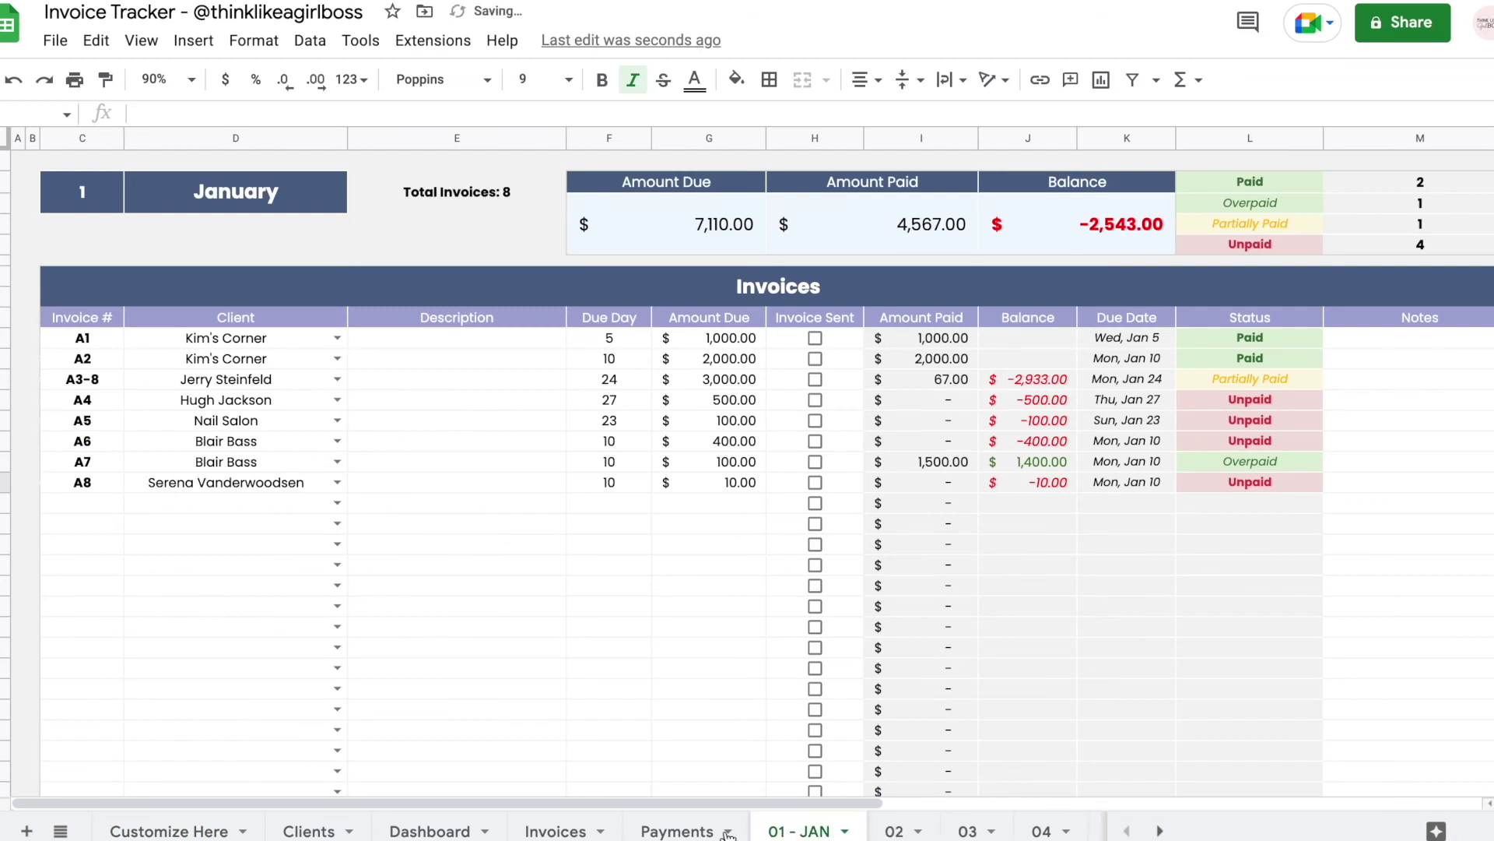
pyautogui.click(166, 830)
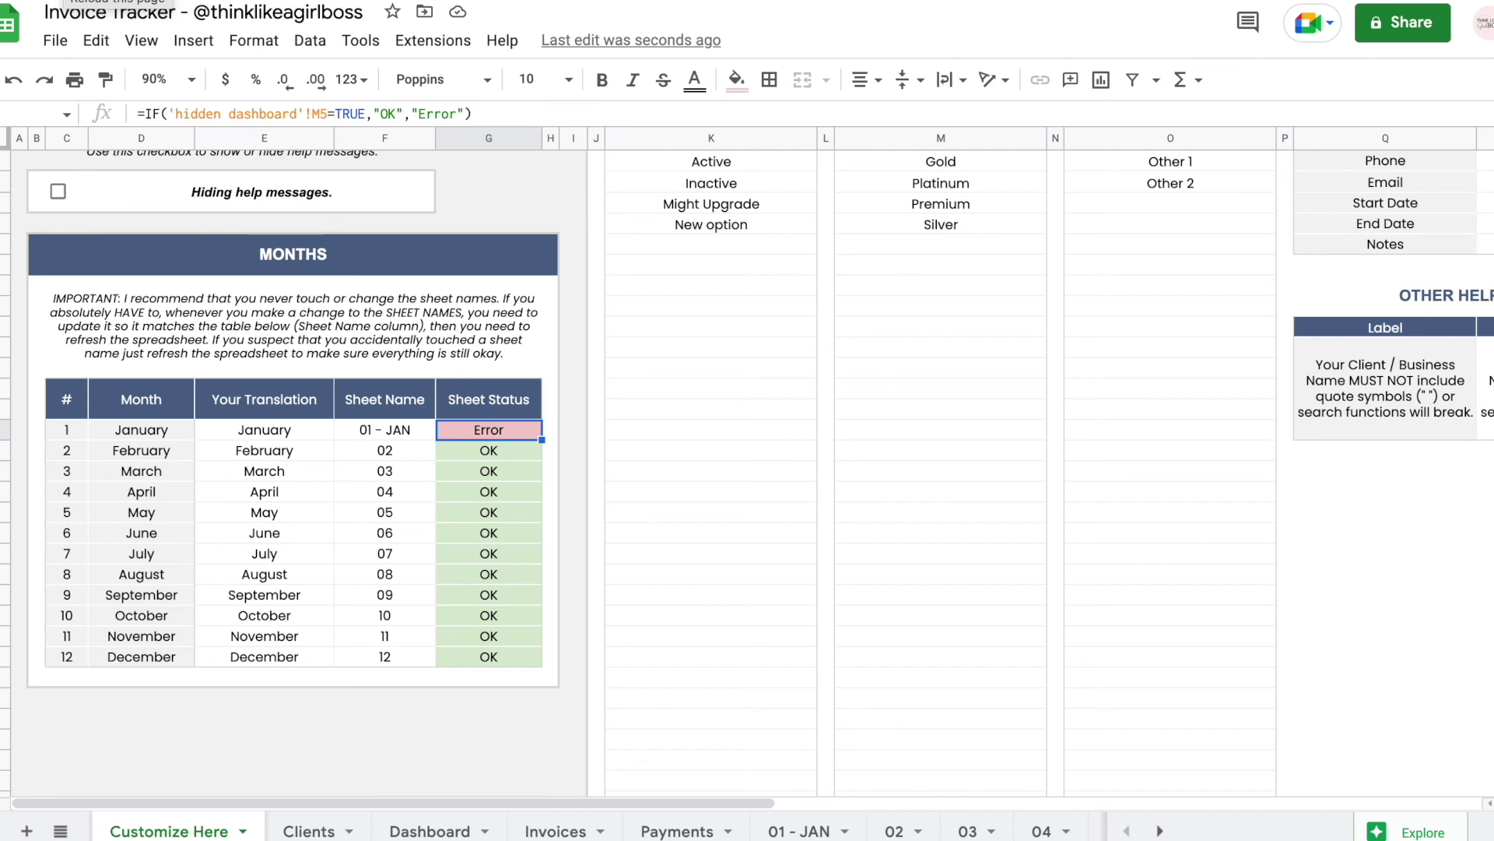
pyautogui.press('F5')
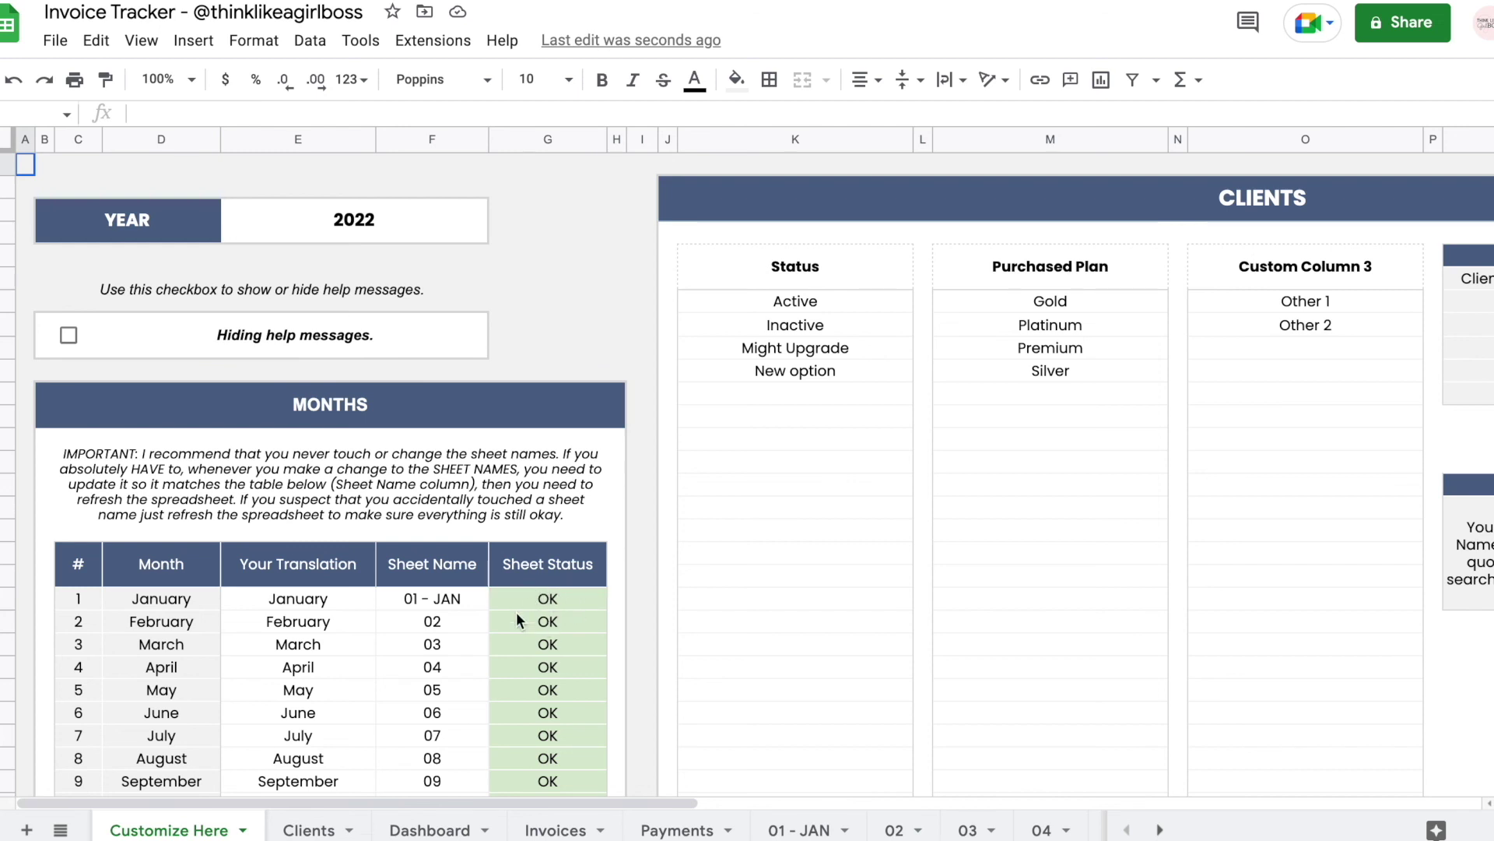
# - Compare January's Sheet Name entry in the Months table with the renamed January sheet, and return to Customize Here
pyautogui.scroll(-3, 611, 611)
pyautogui.scroll(-1, 964, 524)
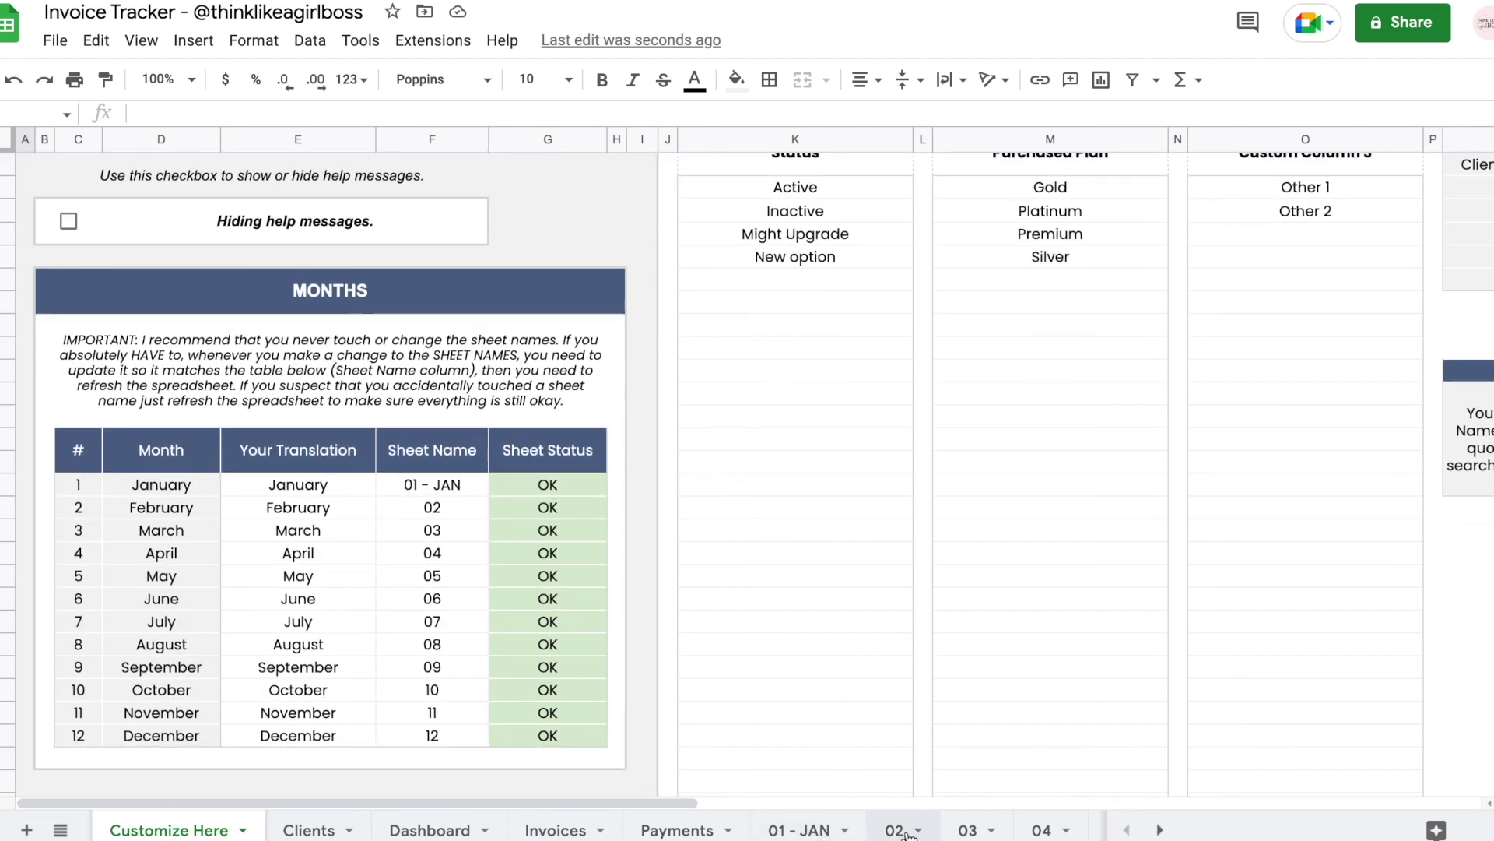
pyautogui.click(424, 487)
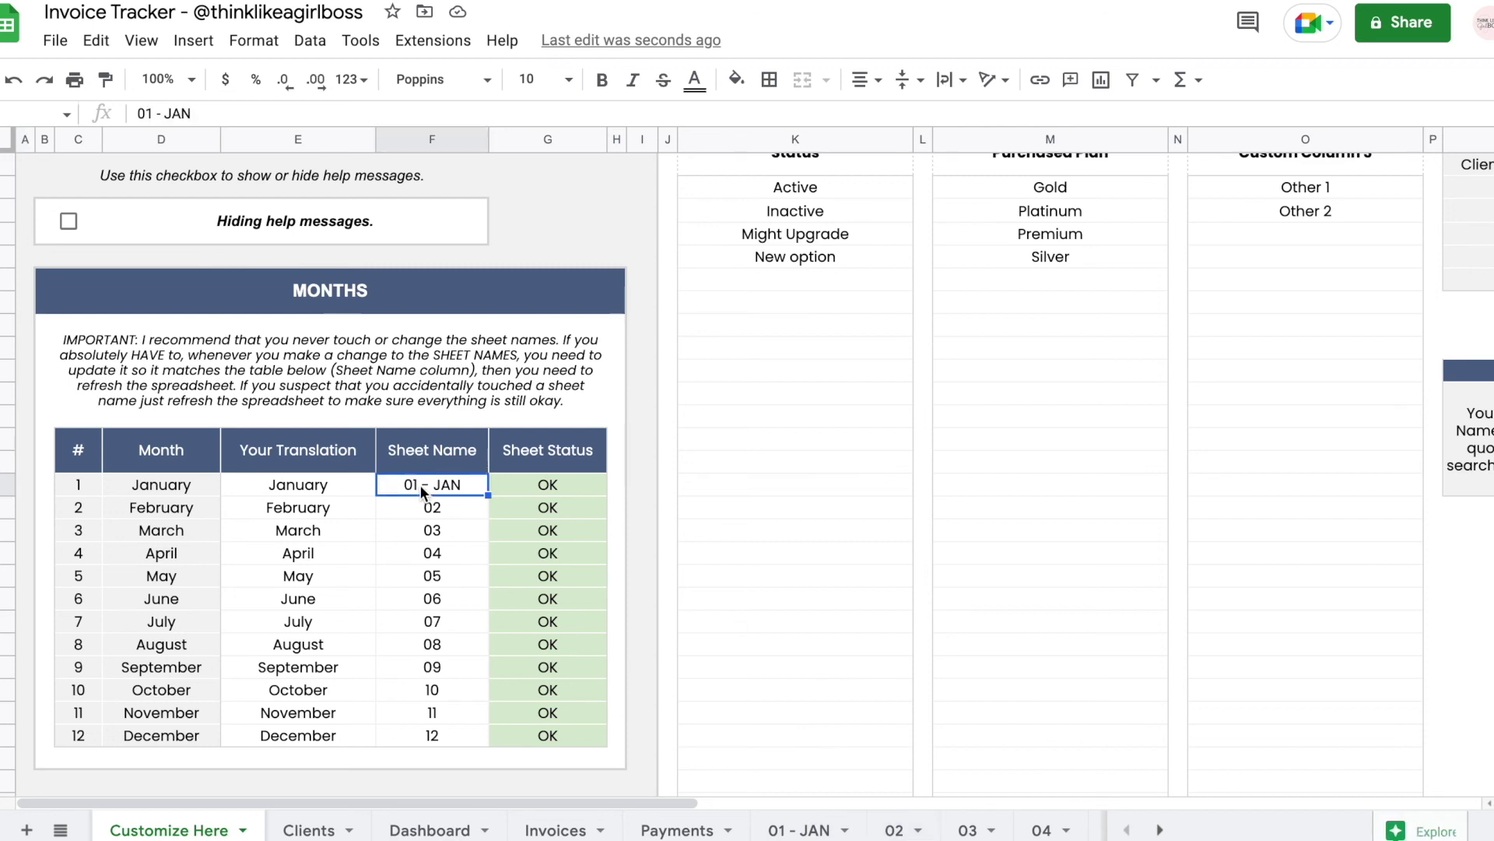
pyautogui.click(799, 829)
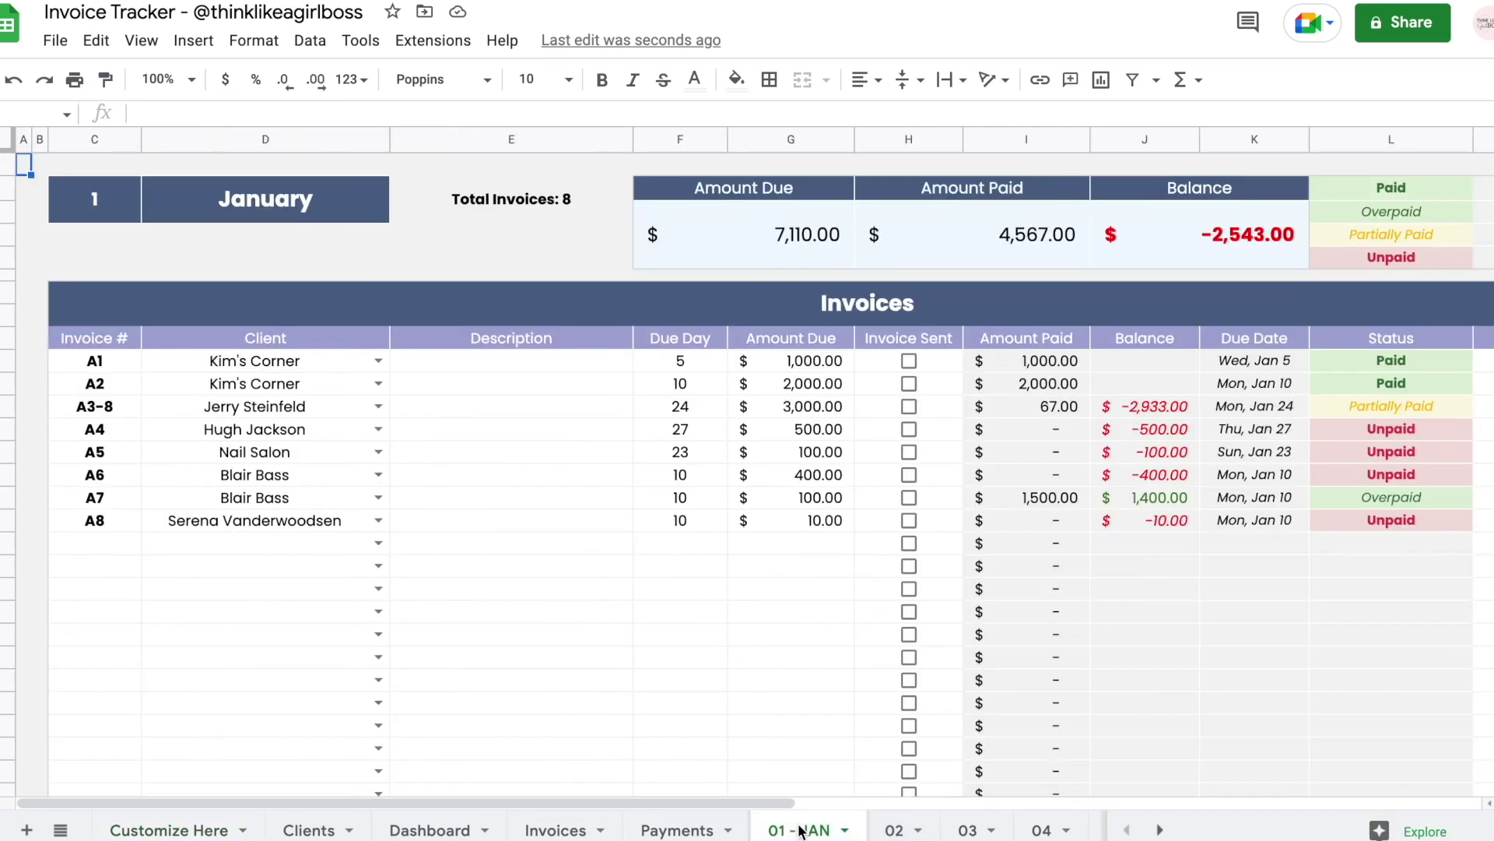
pyautogui.click(171, 829)
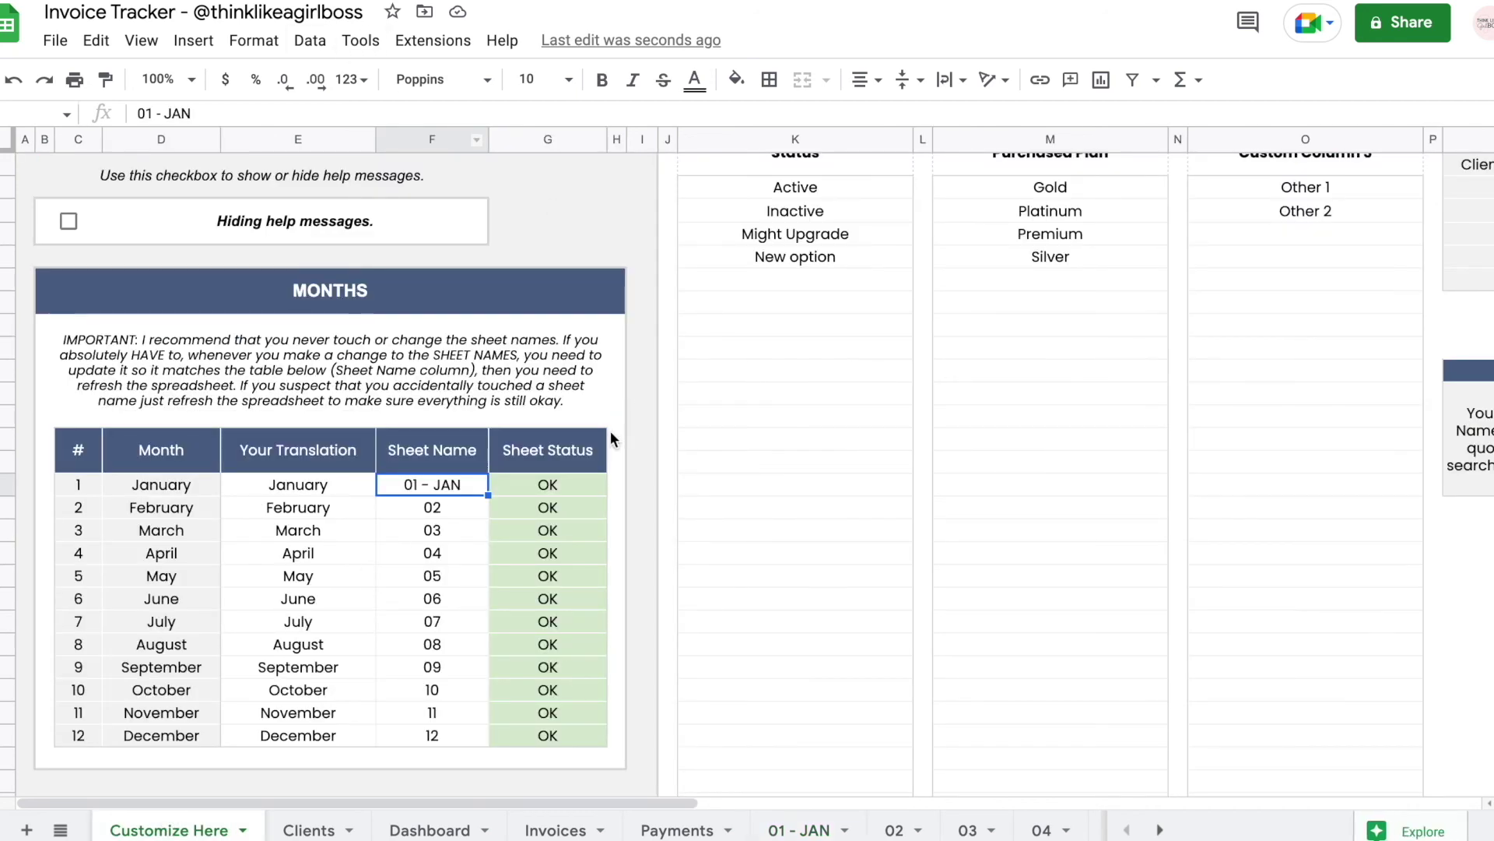
# - Check the Sheet Status cells for all twelve months, and review the monthly cards on the Dashboard for errors
pyautogui.click(572, 491)
pyautogui.moveTo(571, 491); pyautogui.dragTo(565, 735)
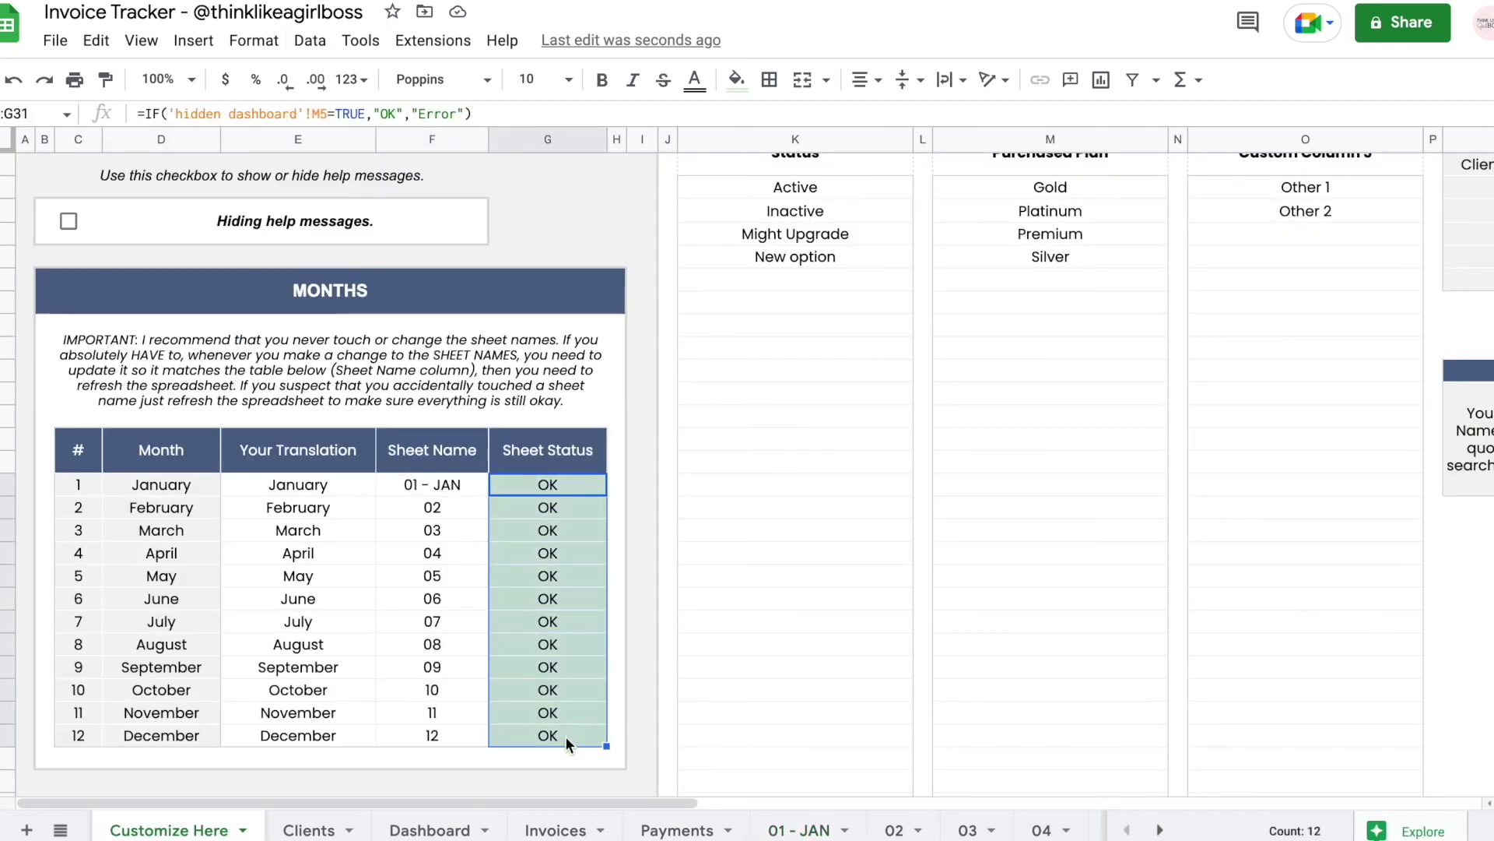
pyautogui.click(456, 827)
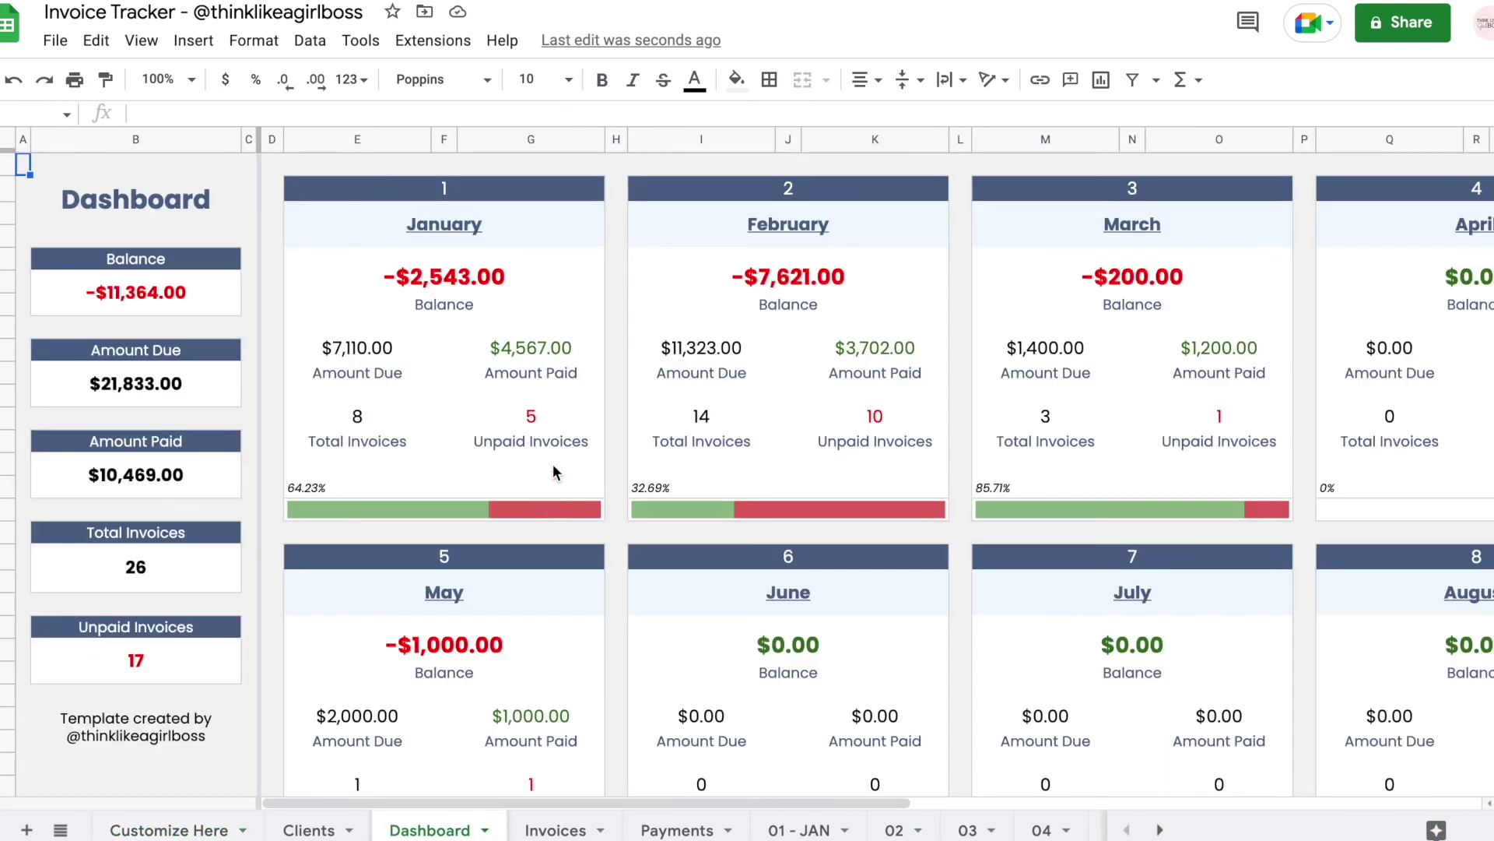
pyautogui.hscroll(5, 1035, 498)
pyautogui.hscroll(-5, 1059, 486)
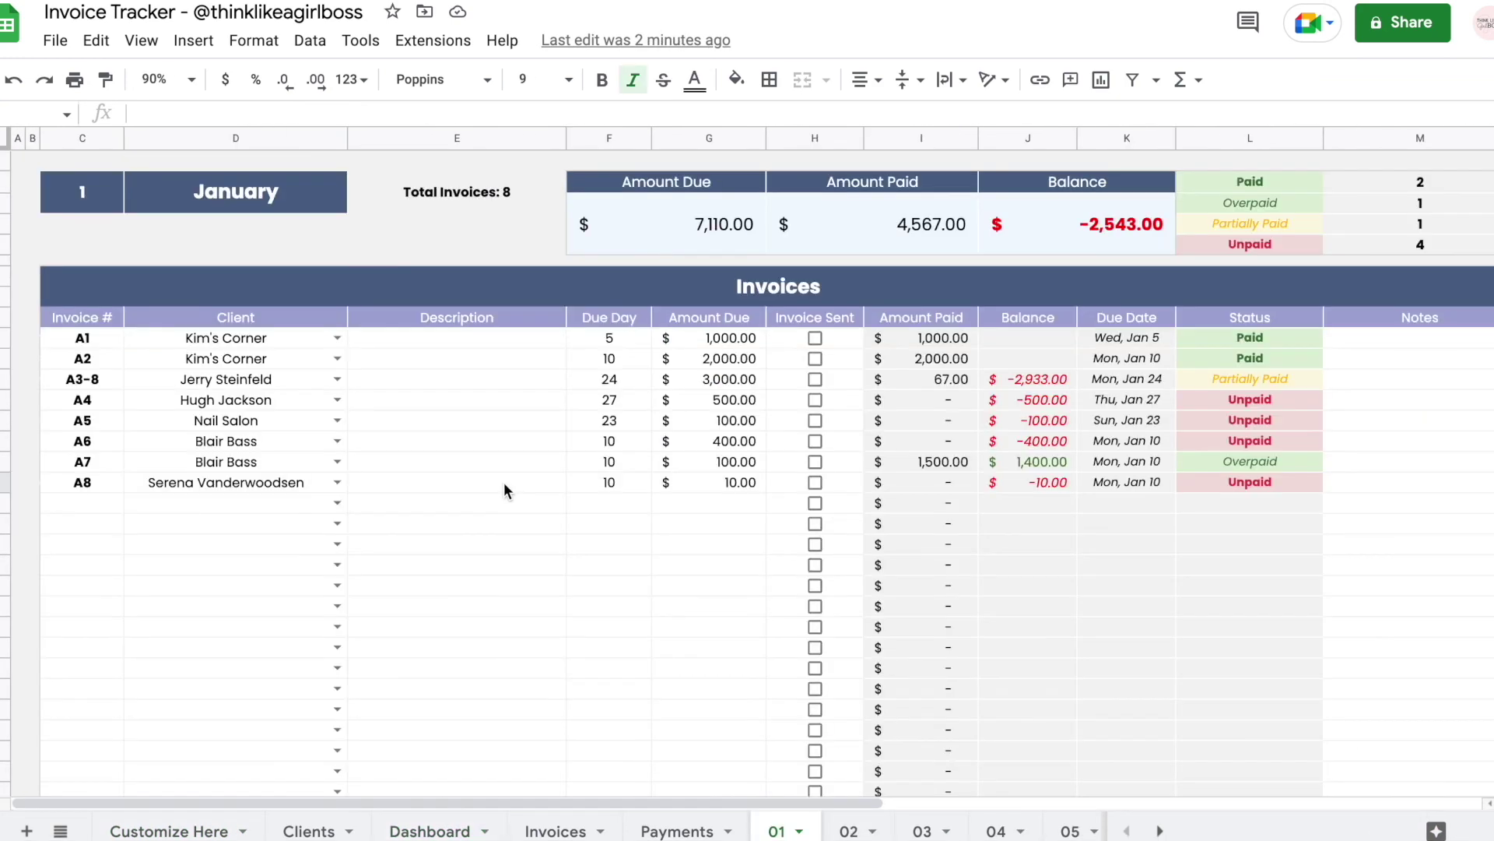